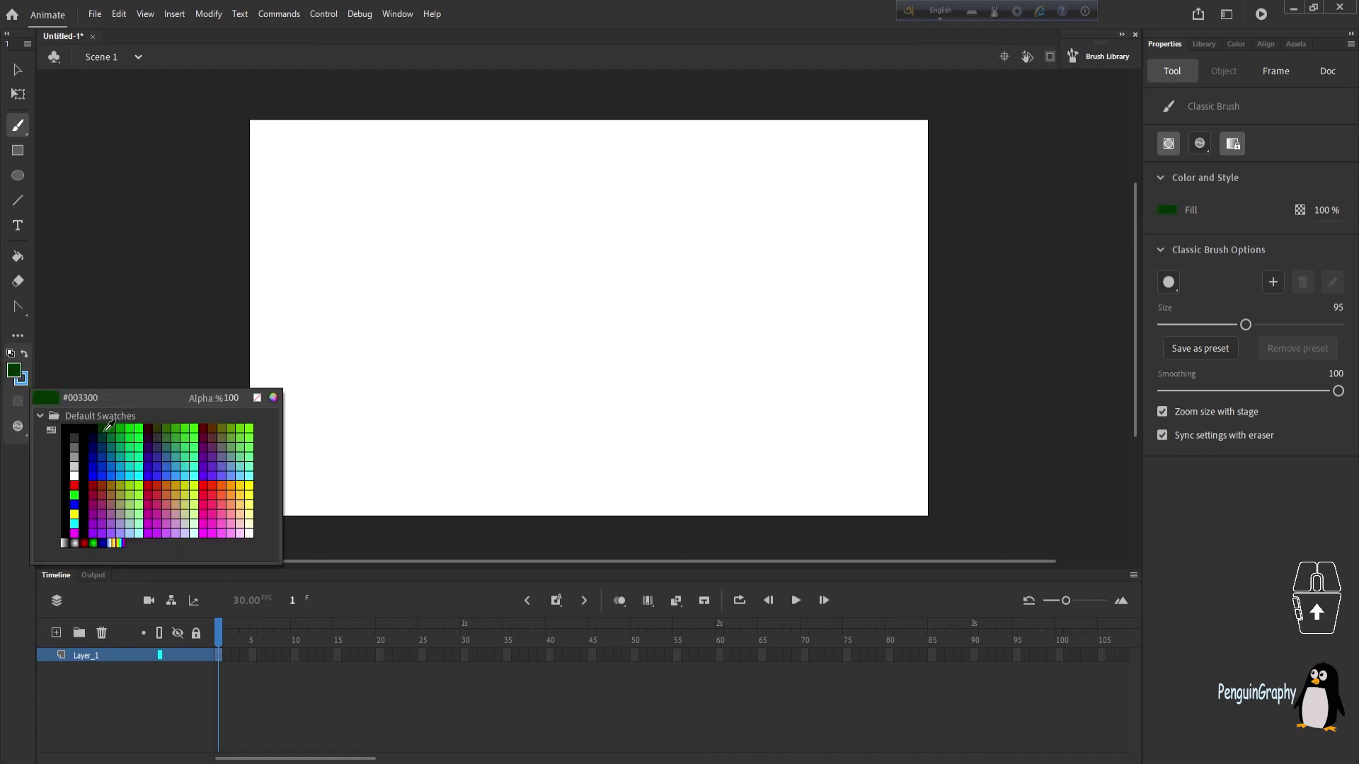
# Step: Paint and fill a green hilly ground with two rounded mounds along the lower part of the stage
pyautogui.click(205, 467)
pyautogui.moveTo(207, 466)
pyautogui.mouseDown()
pyautogui.moveTo(295, 380)
pyautogui.moveTo(798, 418)
pyautogui.moveTo(219, 536)
pyautogui.moveTo(209, 510)
pyautogui.mouseUp()
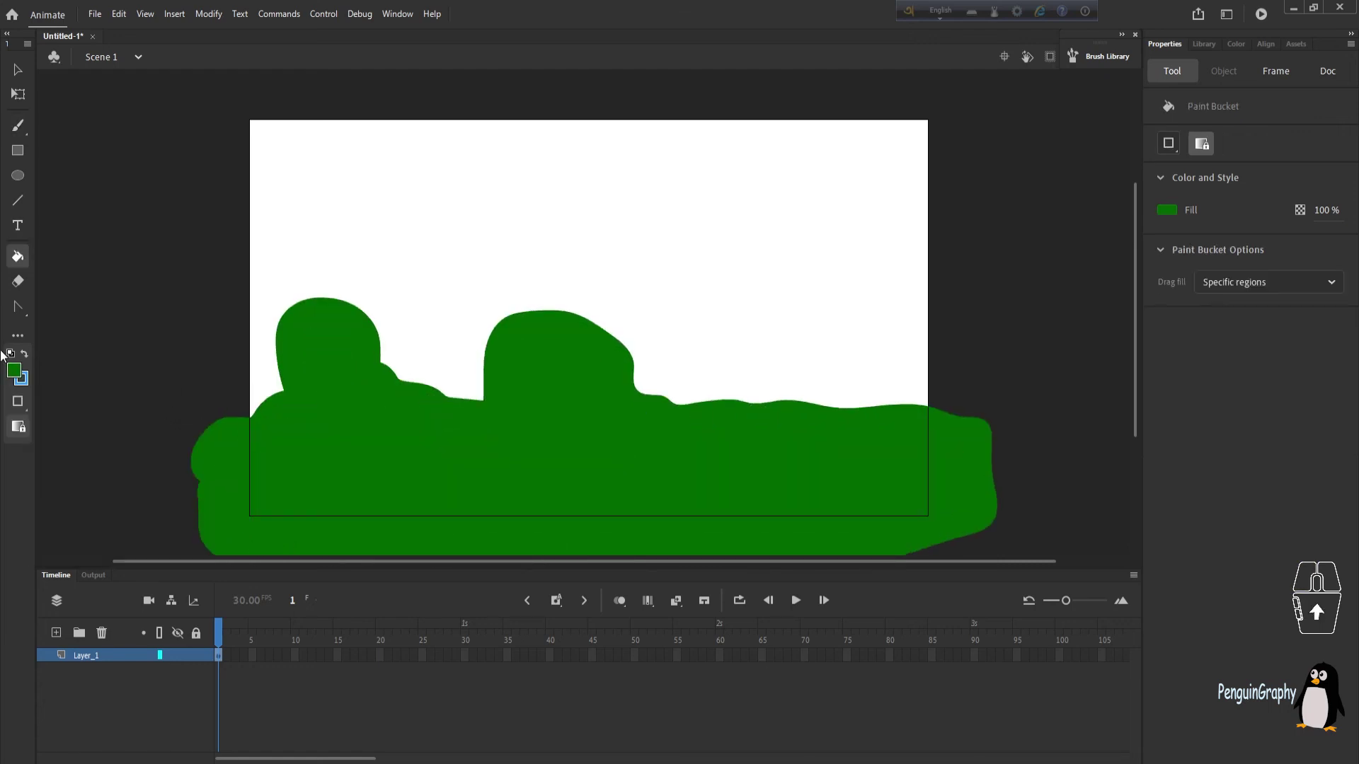
# Step: Paint two turquoise cloud outlines in the upper part of the stage with the Fluid Brush
pyautogui.click(18, 125)
pyautogui.click(85, 143)
pyautogui.click(15, 370)
pyautogui.click(162, 453)
pyautogui.moveTo(324, 148)
pyautogui.mouseDown()
pyautogui.moveTo(310, 193)
pyautogui.moveTo(394, 158)
pyautogui.moveTo(315, 138)
pyautogui.mouseUp()
pyautogui.moveTo(707, 167)
pyautogui.mouseDown()
pyautogui.moveTo(707, 152)
pyautogui.moveTo(671, 170)
pyautogui.mouseUp()
# Step: Add four blue clouds across the sky with the Paint Brush and its cloud-shaped stroke style
pyautogui.click(16, 128)
pyautogui.click(99, 172)
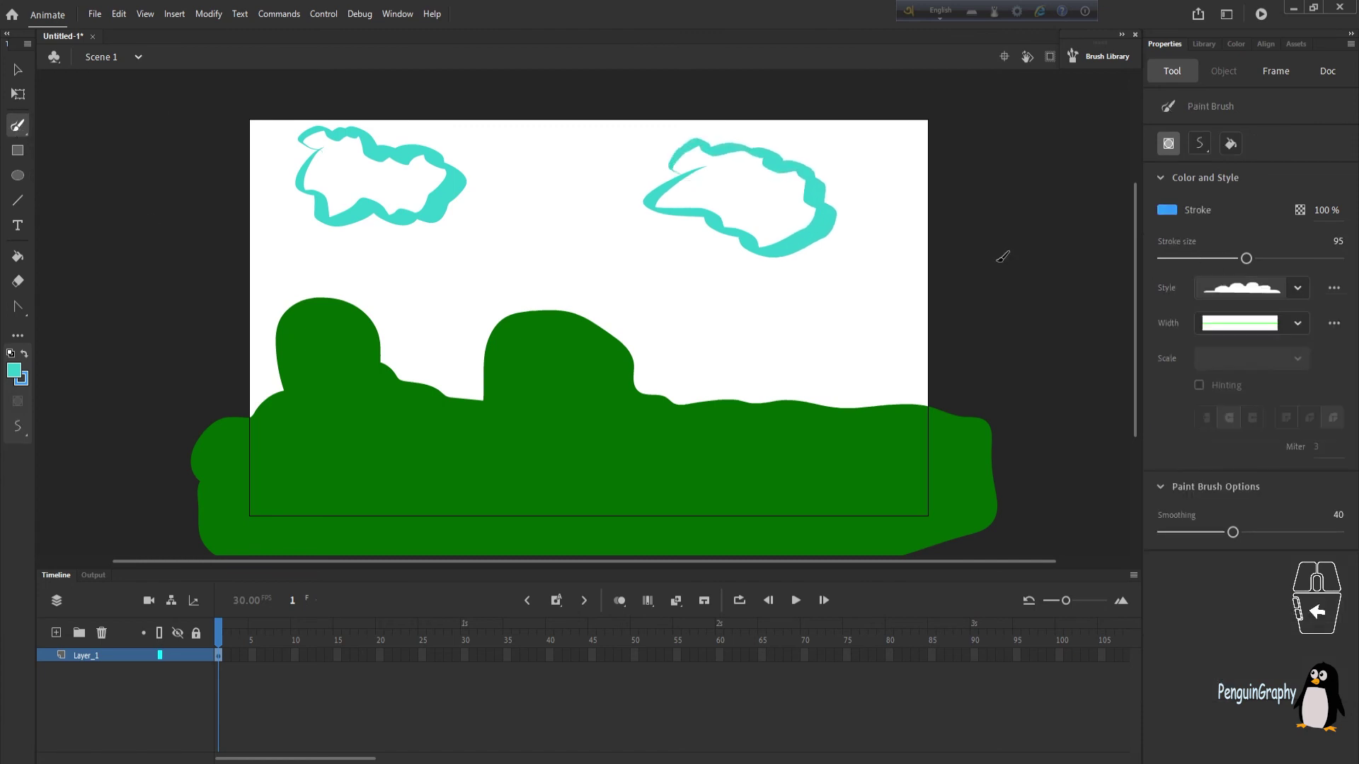
pyautogui.moveTo(469, 241); pyautogui.dragTo(620, 244)
pyautogui.moveTo(534, 168); pyautogui.dragTo(602, 162)
pyautogui.moveTo(858, 179); pyautogui.dragTo(943, 181)
pyautogui.moveTo(239, 261); pyautogui.dragTo(322, 244)
# Step: Add a new layer and move it below Layer_1
pyautogui.click(18, 70)
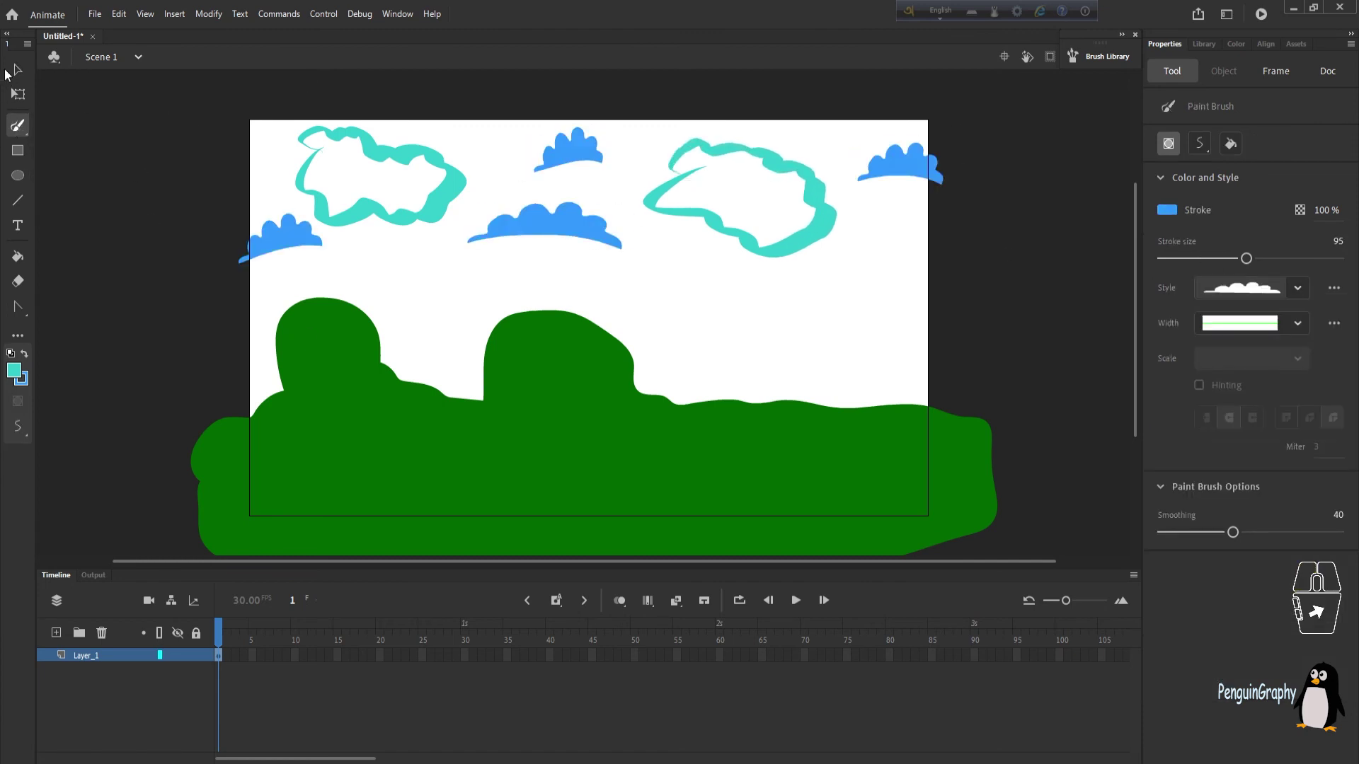
pyautogui.click(56, 632)
pyautogui.click(99, 660)
pyautogui.moveTo(99, 660); pyautogui.dragTo(100, 675)
# Step: Draw a reddish-pink sky rectangle covering the whole stage on Layer_4 and clip the content outside the stage
pyautogui.press('r')
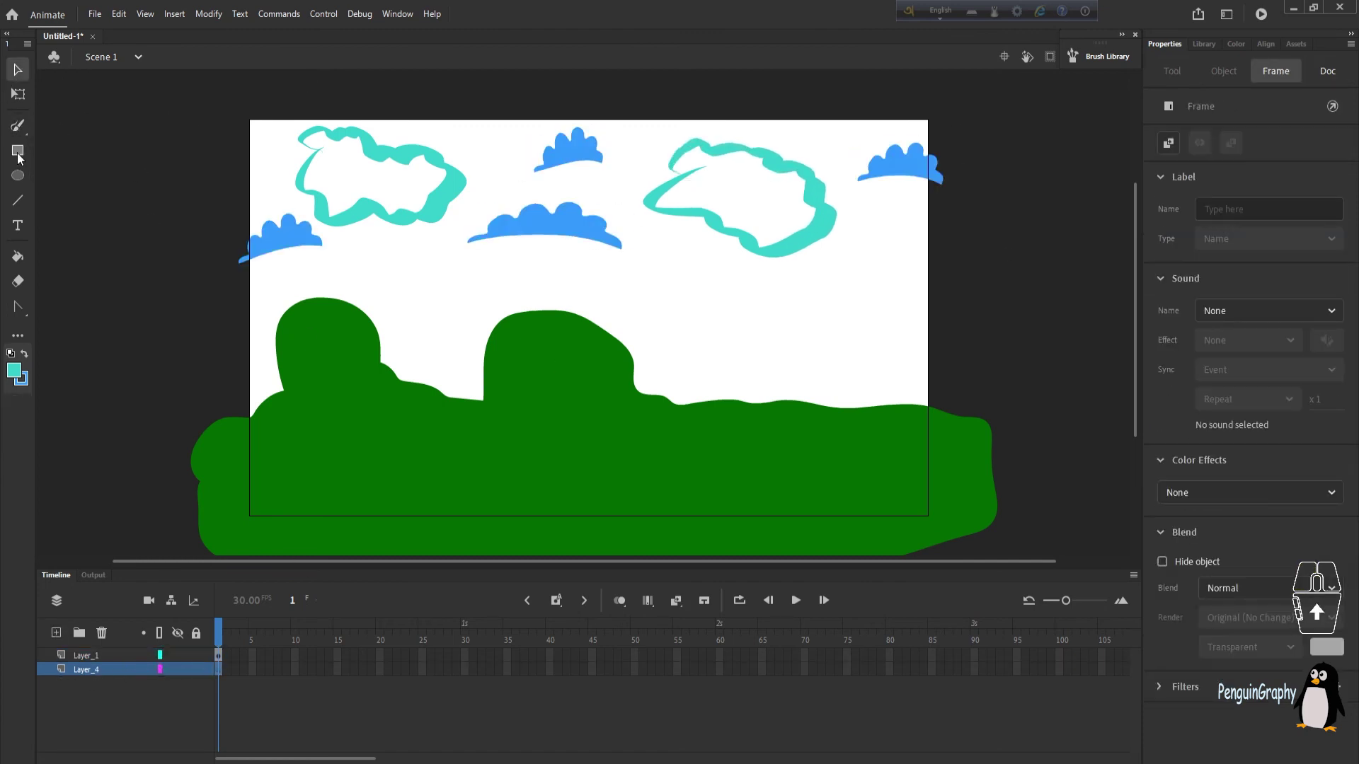
pyautogui.click(1167, 209)
pyautogui.click(1024, 339)
pyautogui.moveTo(228, 103); pyautogui.dragTo(964, 549)
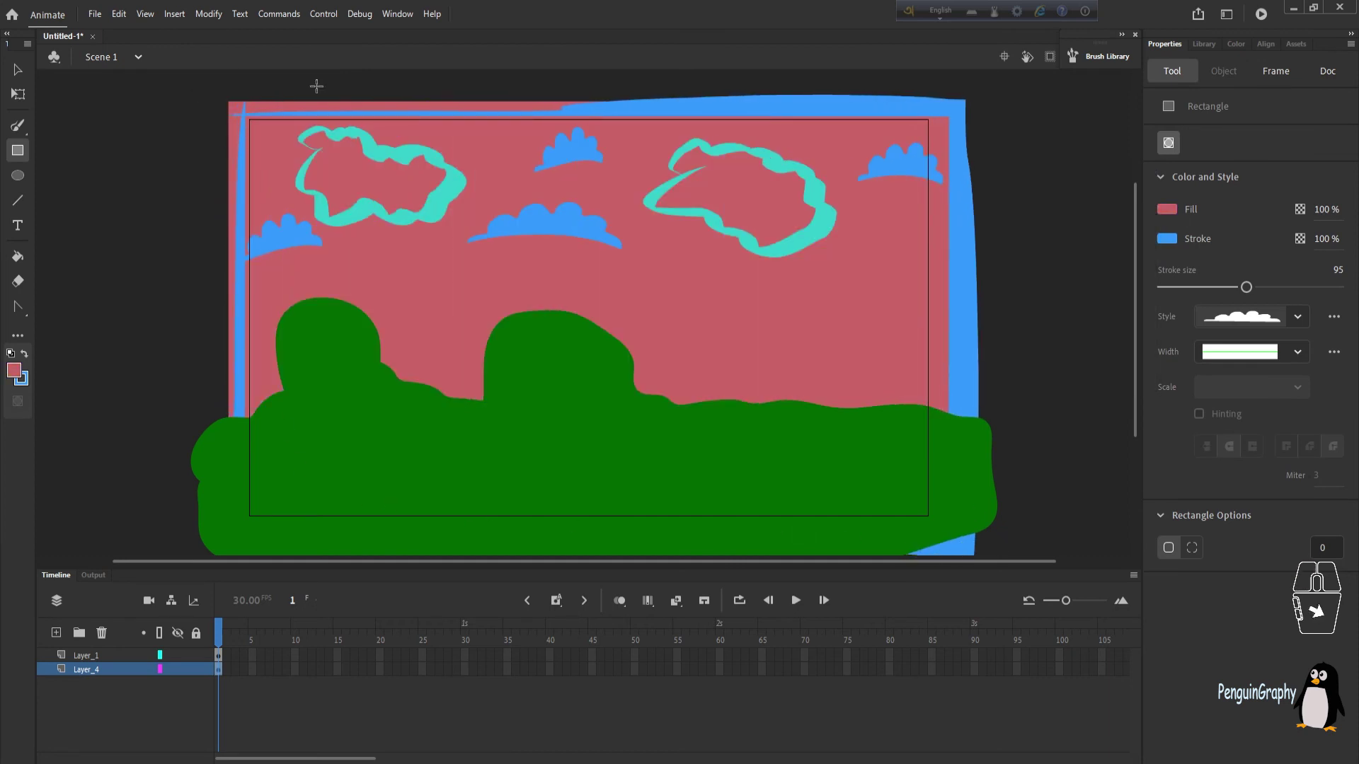
pyautogui.click(17, 69)
pyautogui.click(1049, 57)
# Step: Paint a round red sun under the far cloud on Layer_1 with the Classic Brush at size 200
pyautogui.click(17, 125)
pyautogui.click(70, 119)
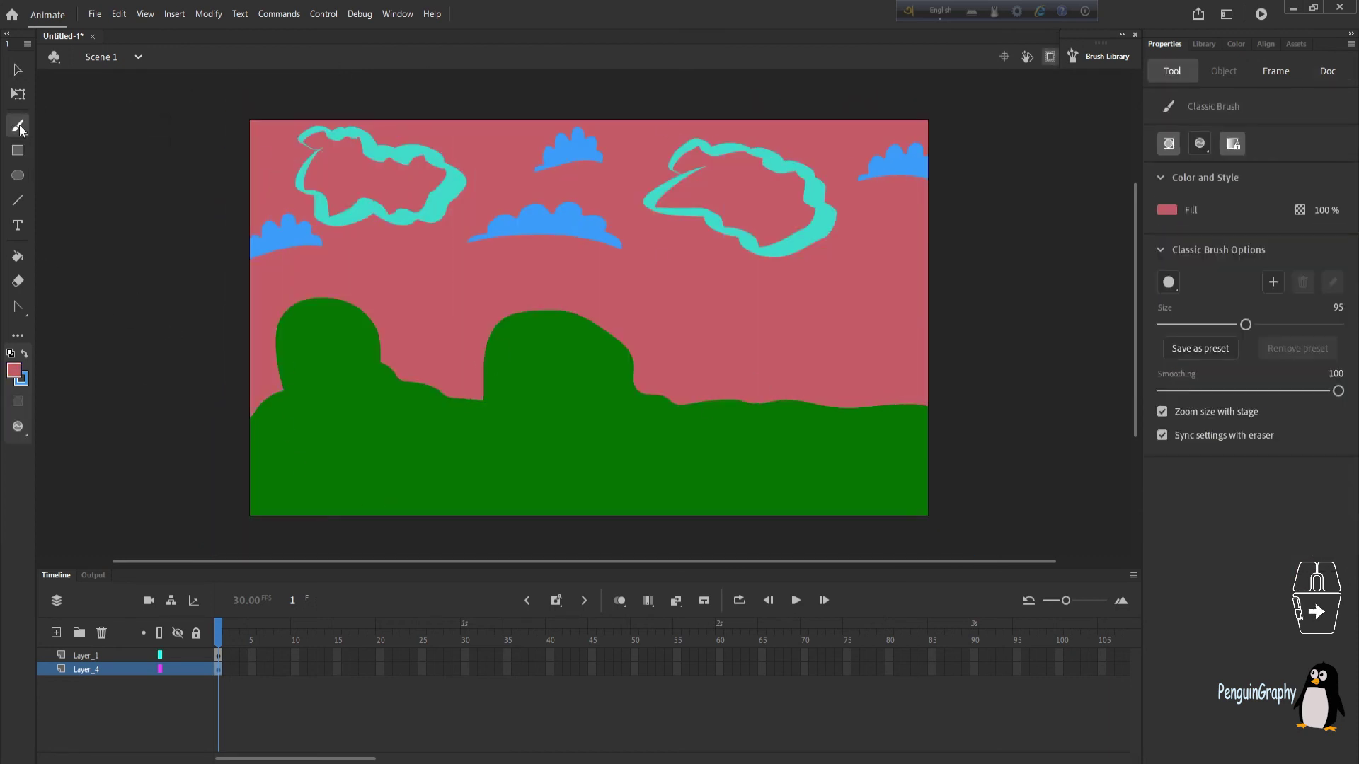
pyautogui.moveTo(1245, 324); pyautogui.dragTo(1338, 324)
pyautogui.click(14, 370)
pyautogui.click(39, 491)
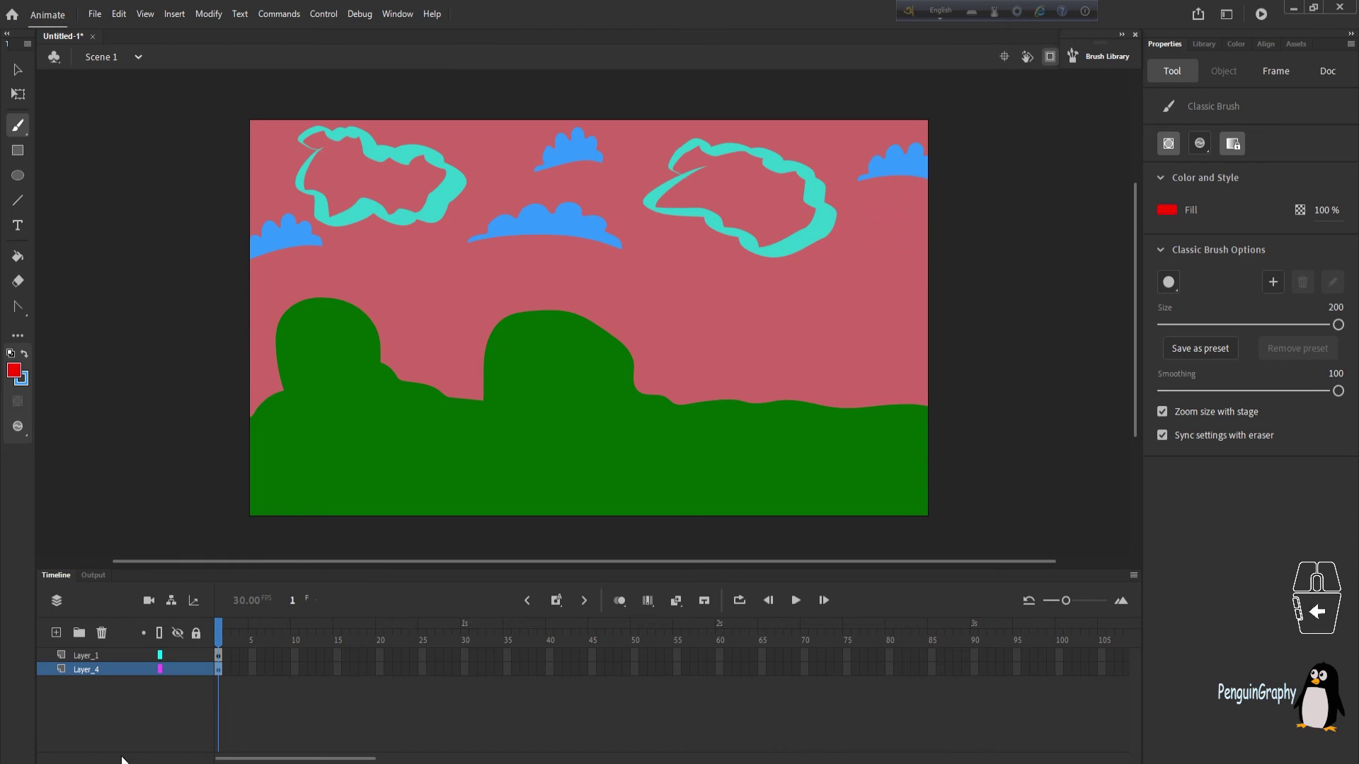
pyautogui.click(85, 655)
pyautogui.click(889, 236)
# Step: Move the red sun to the gap between the two green mounds and deselect it
pyautogui.press('v')
pyautogui.click(889, 236)
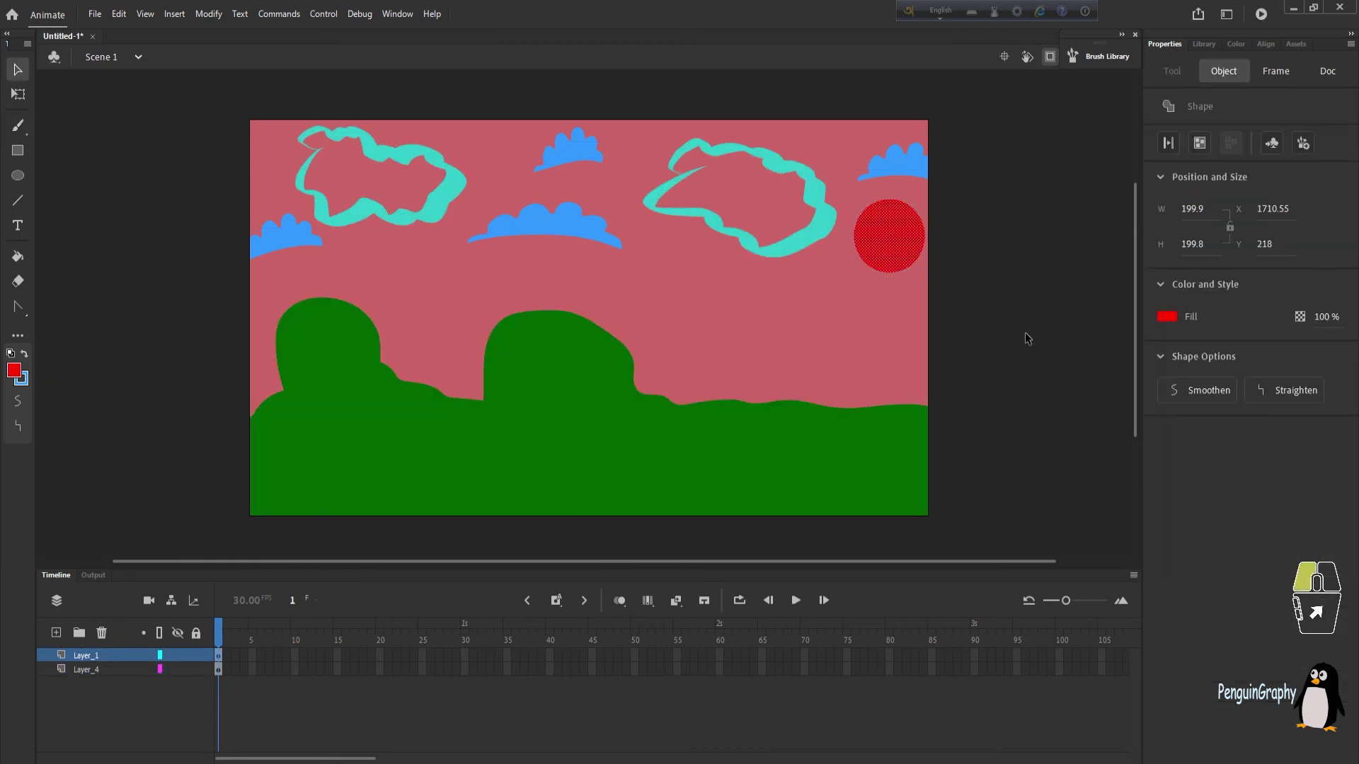
pyautogui.moveTo(889, 237); pyautogui.dragTo(422, 293)
pyautogui.hotkey('ctrl', 'shift', 'a')
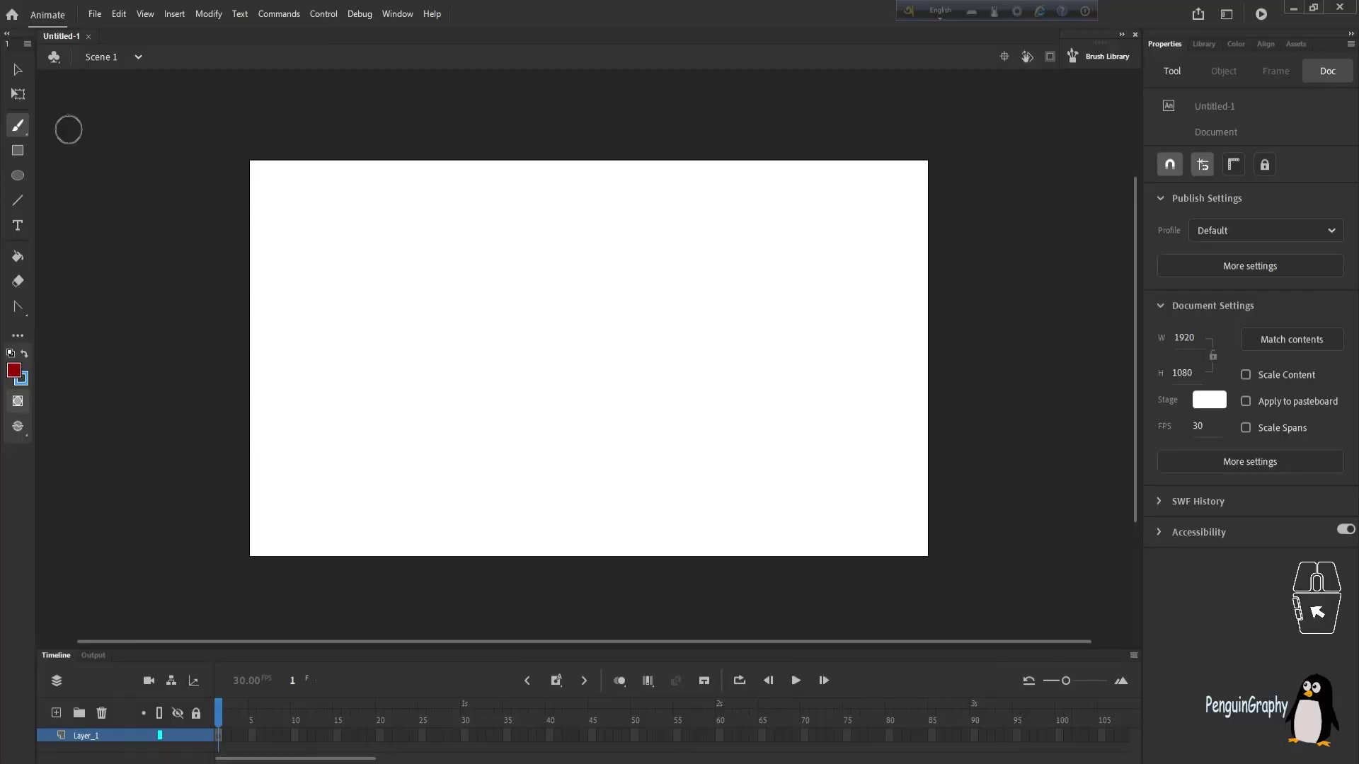
# Step: Examine the additional drawing tools available for the toolbar, including the Fluid Brush
pyautogui.click(17, 336)
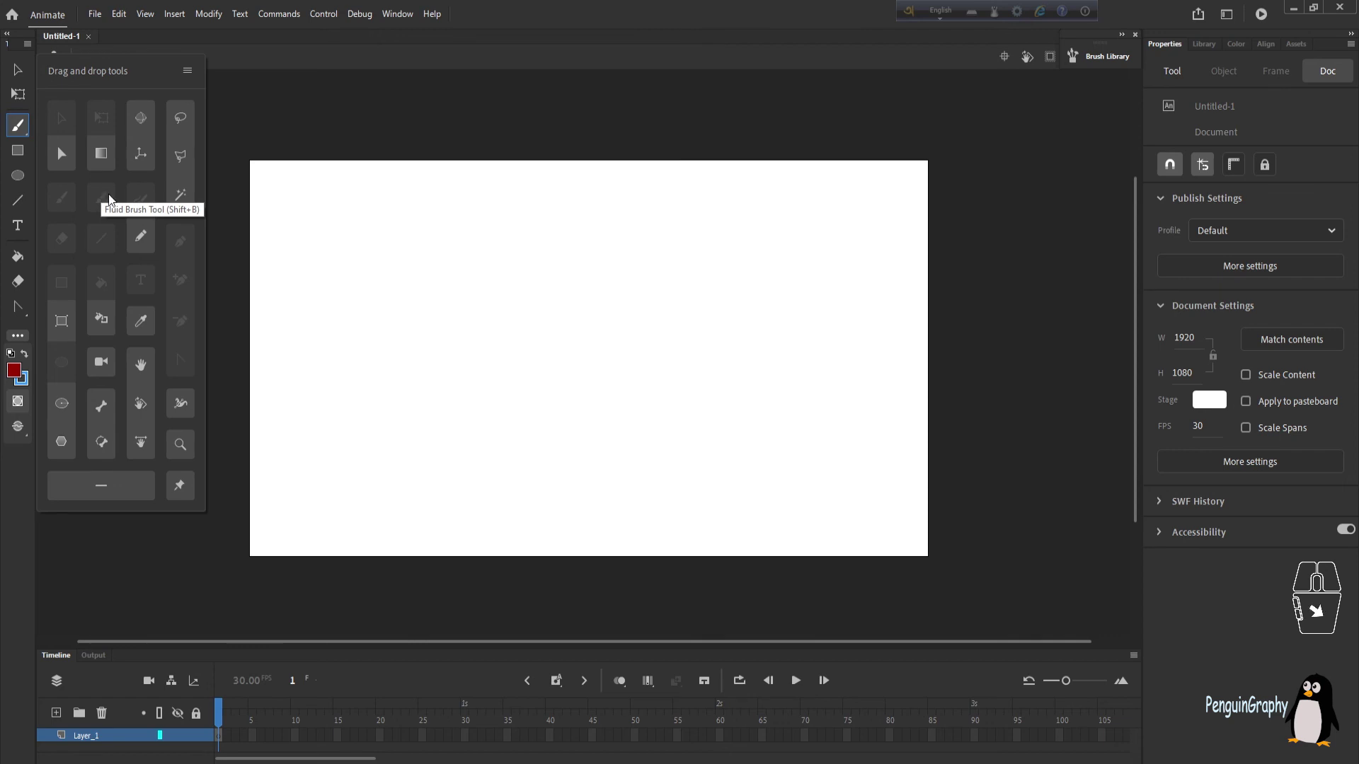
pyautogui.click(18, 335)
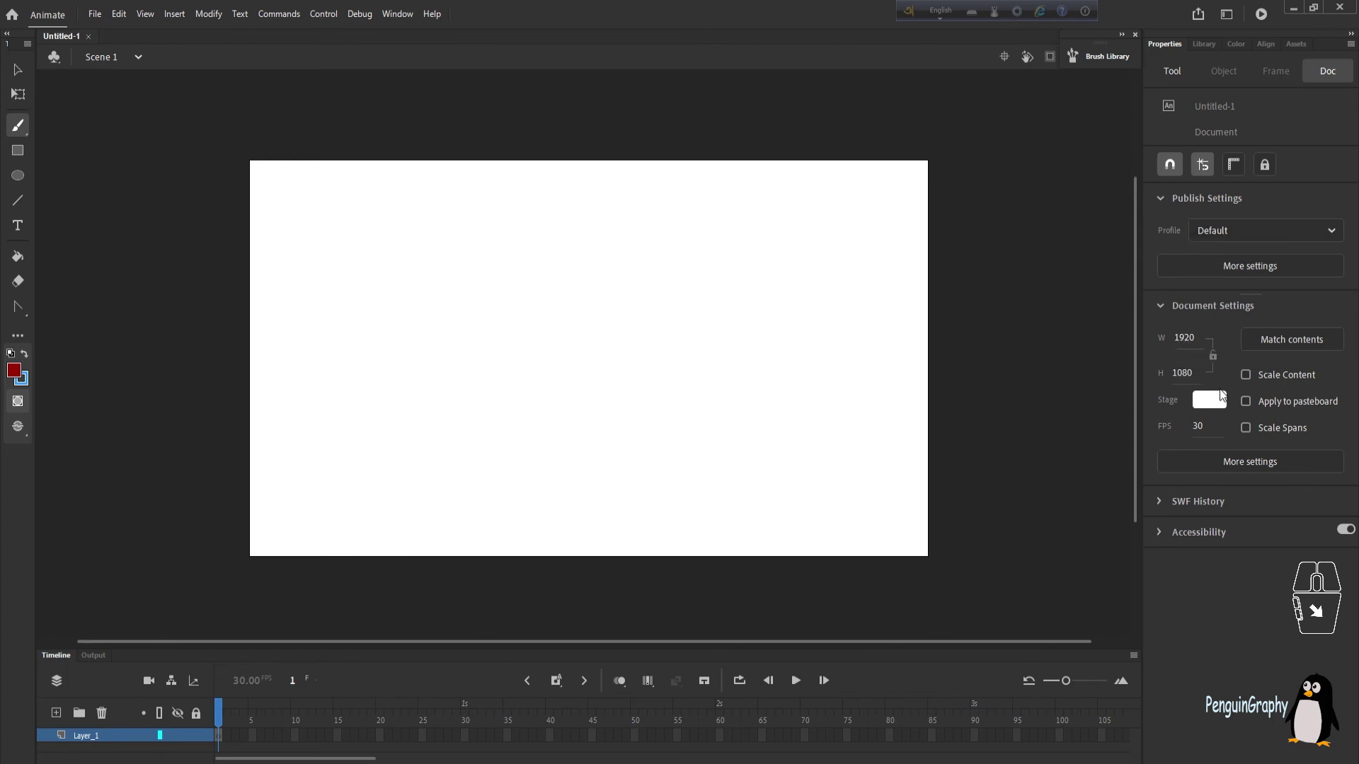
# Step: Set the document's stage color to white (#FFFFFF)
pyautogui.click(1197, 399)
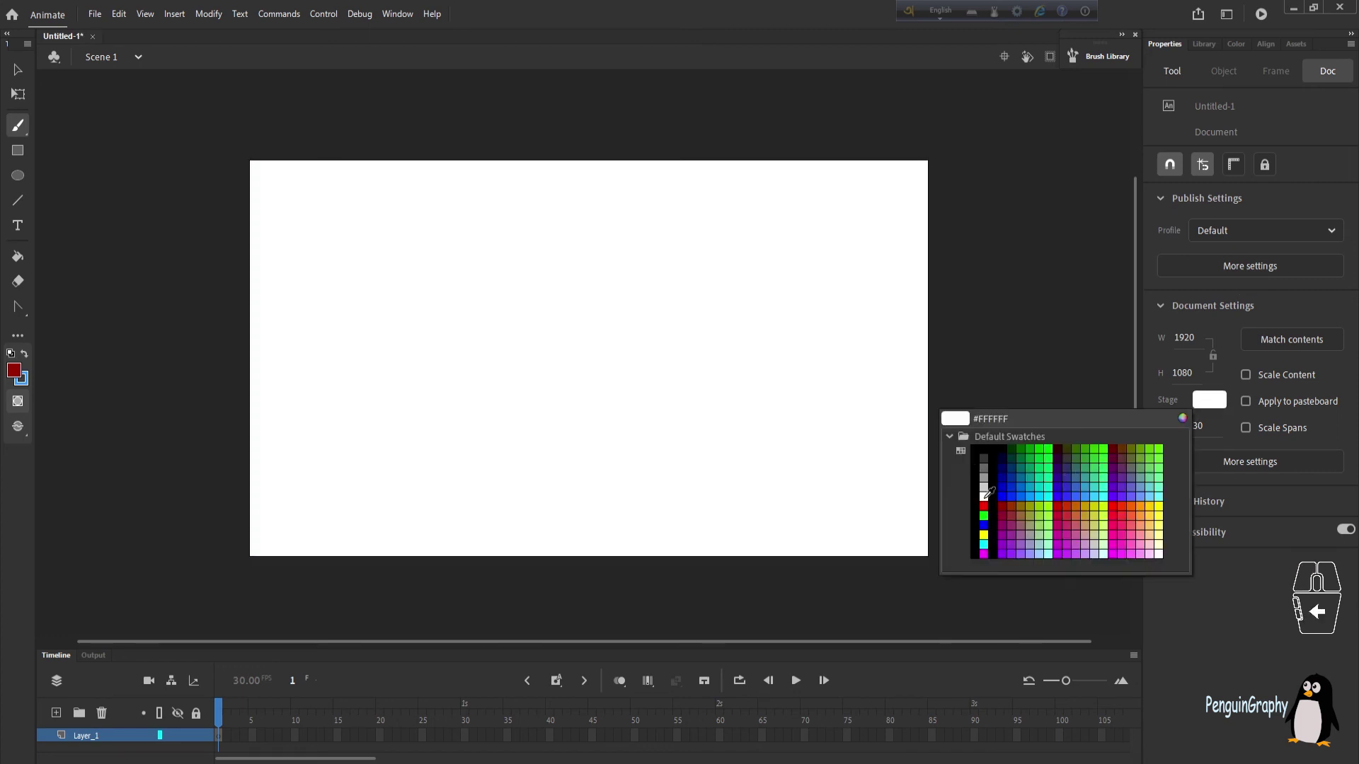
pyautogui.click(984, 497)
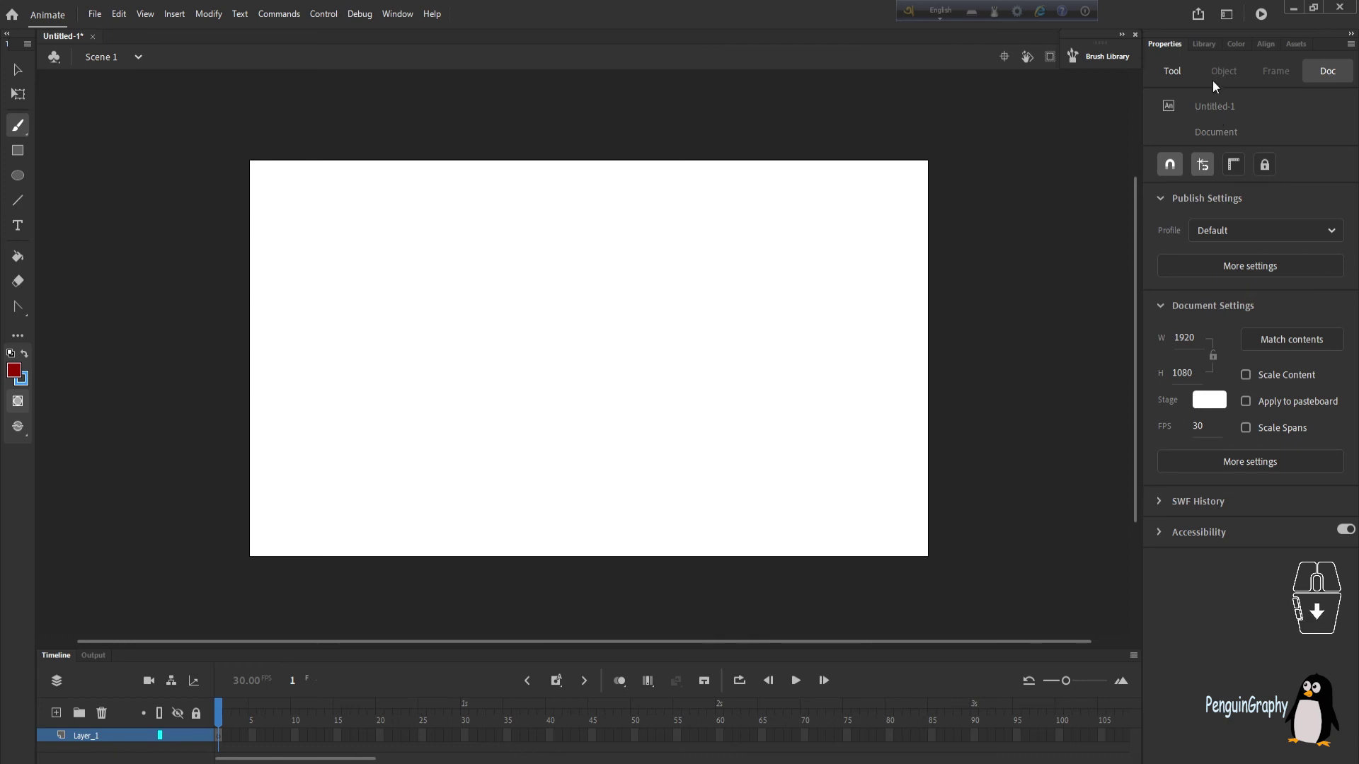
# Step: Examine the tool properties of the Classic Brush, the Eraser and the Pen tool
pyautogui.click(1171, 70)
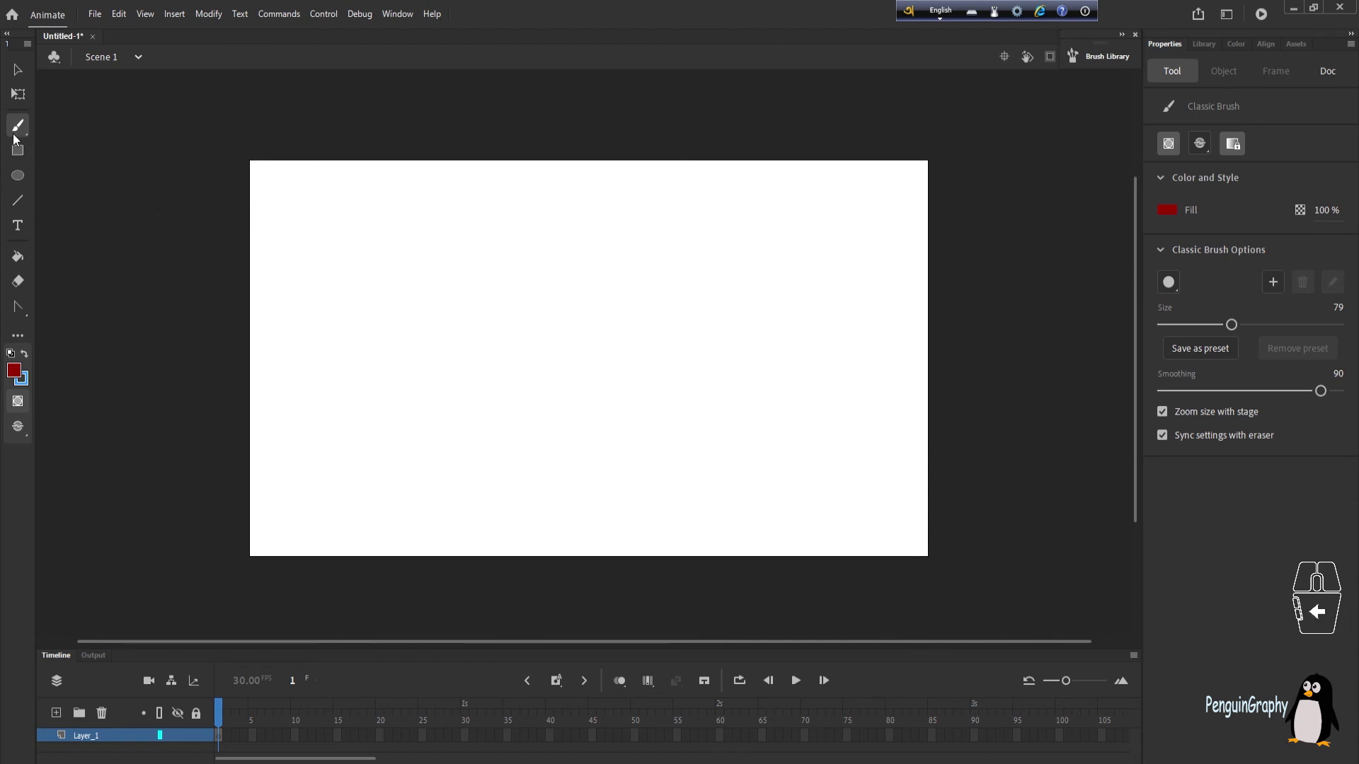
pyautogui.click(17, 282)
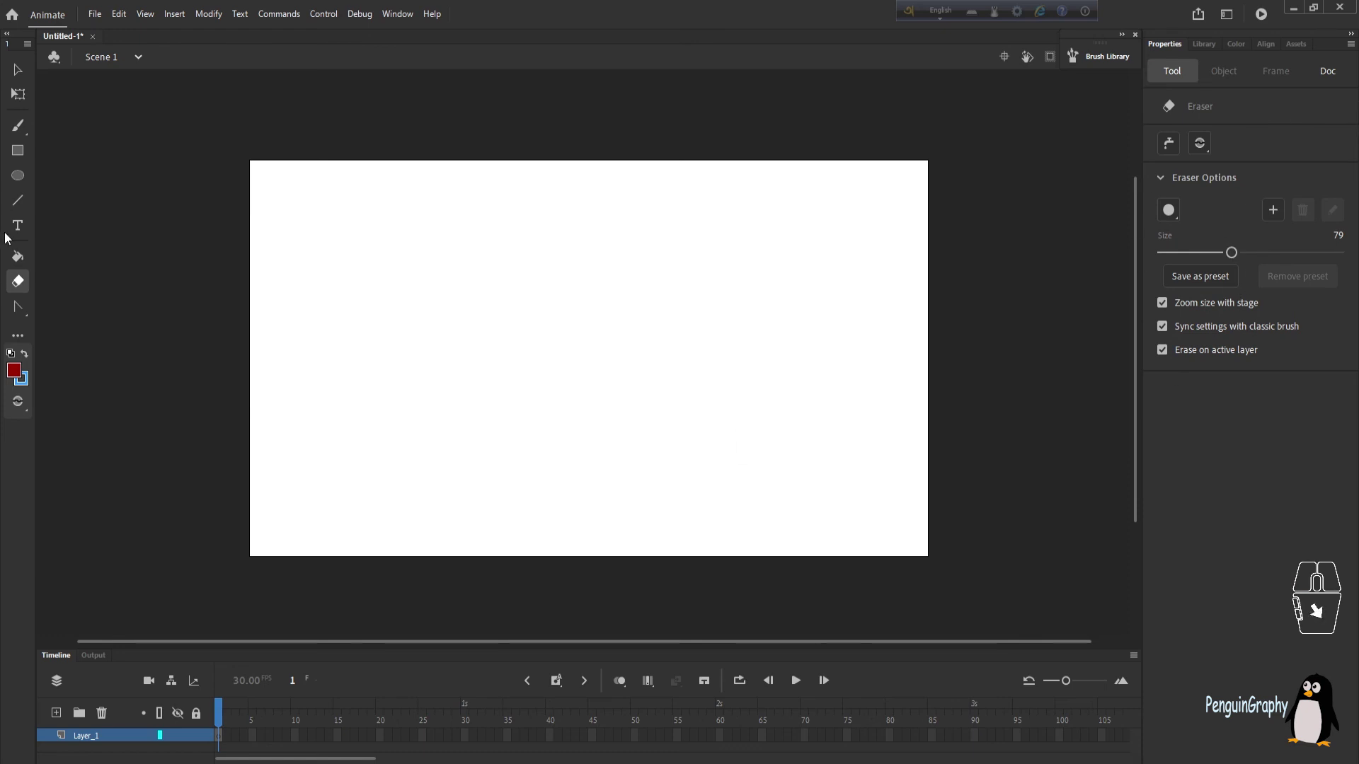
pyautogui.click(22, 307)
pyautogui.click(110, 375)
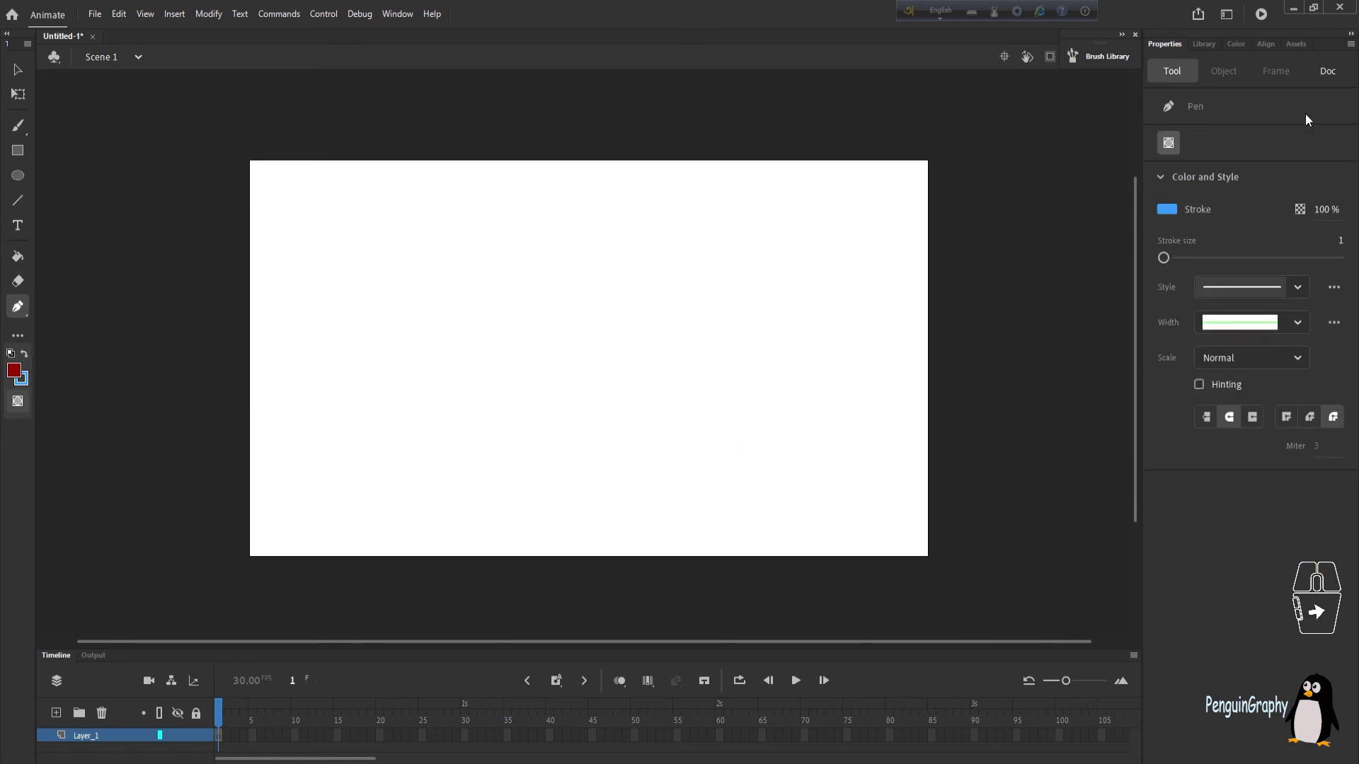
# Step: Paint a looping dark red stroke across the stage with the Classic Brush at size 12 and smoothing 100
pyautogui.click(17, 130)
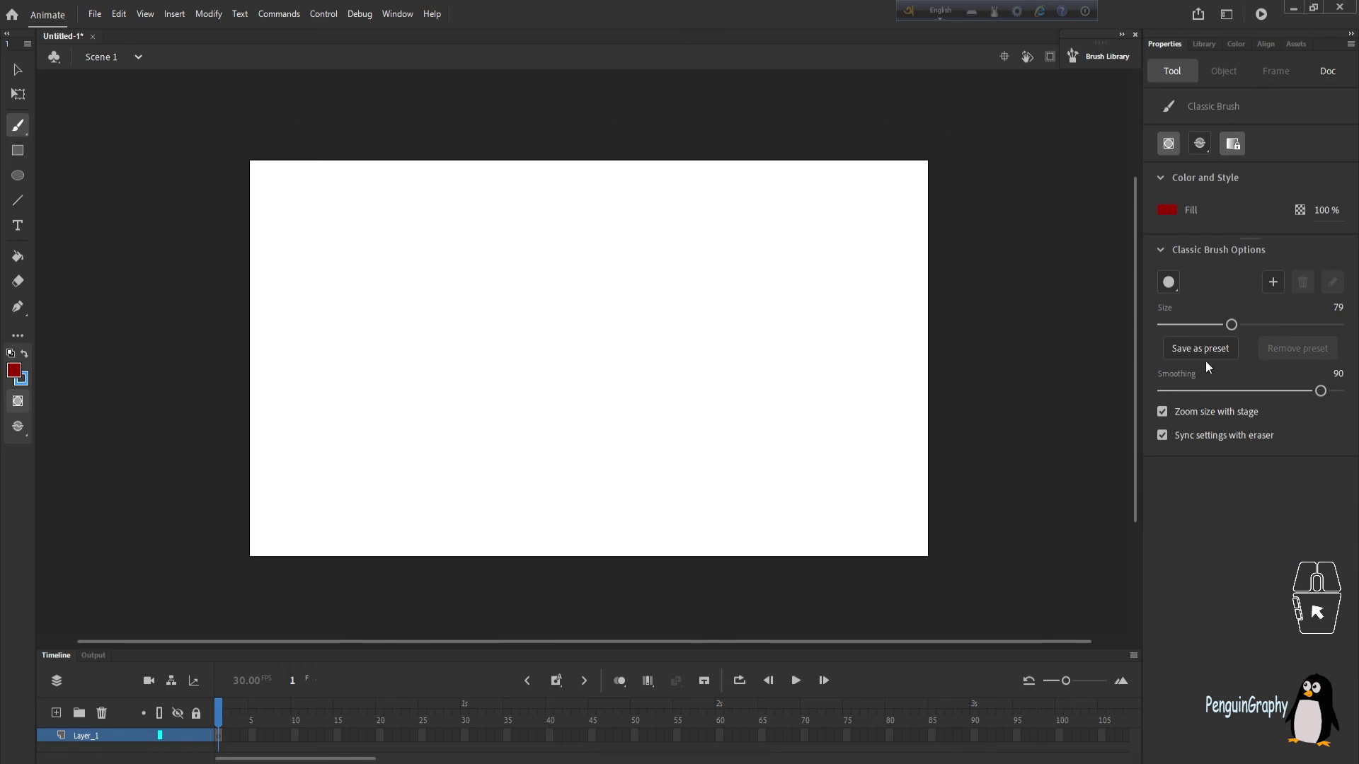
pyautogui.moveTo(1231, 324); pyautogui.dragTo(1182, 325)
pyautogui.moveTo(1309, 392); pyautogui.dragTo(1341, 390)
pyautogui.moveTo(1191, 325)
pyautogui.mouseDown()
pyautogui.moveTo(1162, 326)
pyautogui.moveTo(1173, 325)
pyautogui.mouseUp()
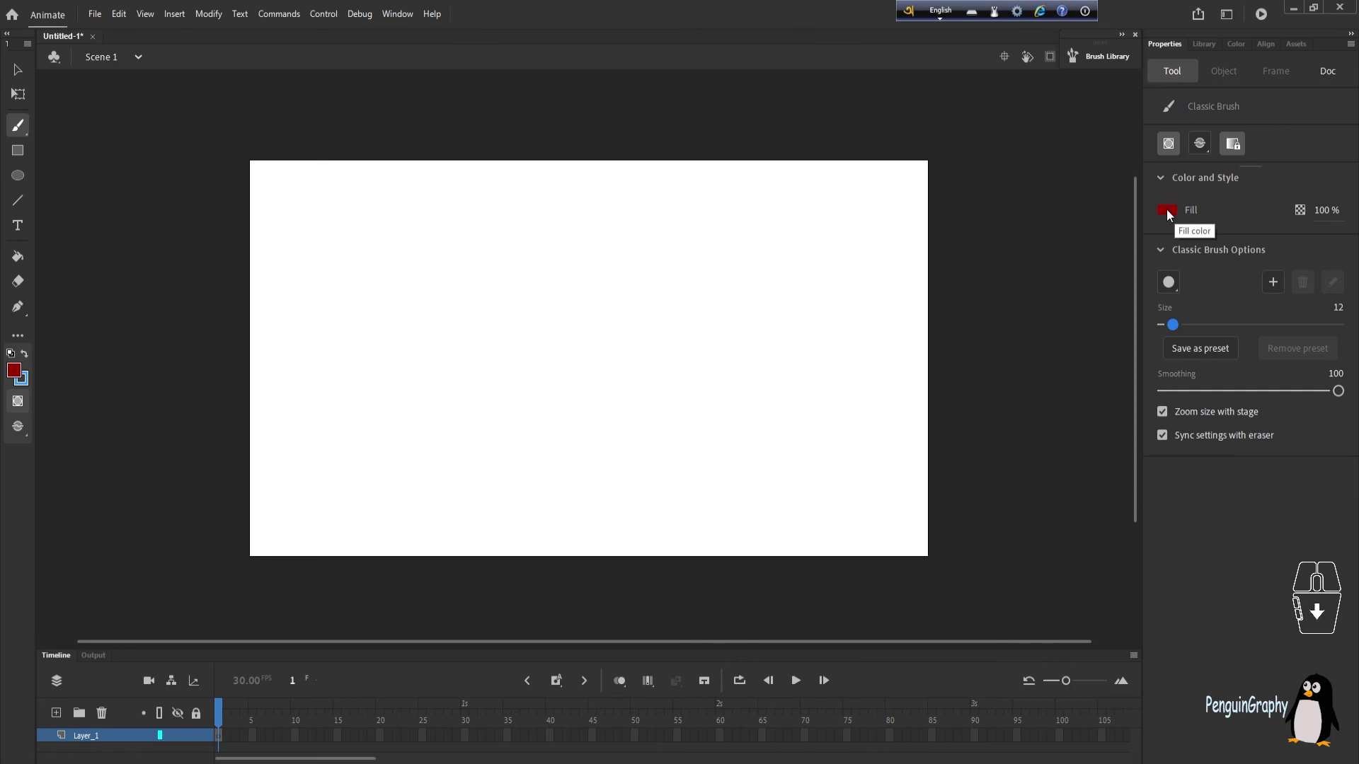
pyautogui.moveTo(411, 414)
pyautogui.mouseDown()
pyautogui.moveTo(414, 354)
pyautogui.moveTo(520, 421)
pyautogui.moveTo(535, 297)
pyautogui.moveTo(638, 365)
pyautogui.moveTo(662, 258)
pyautogui.mouseUp()
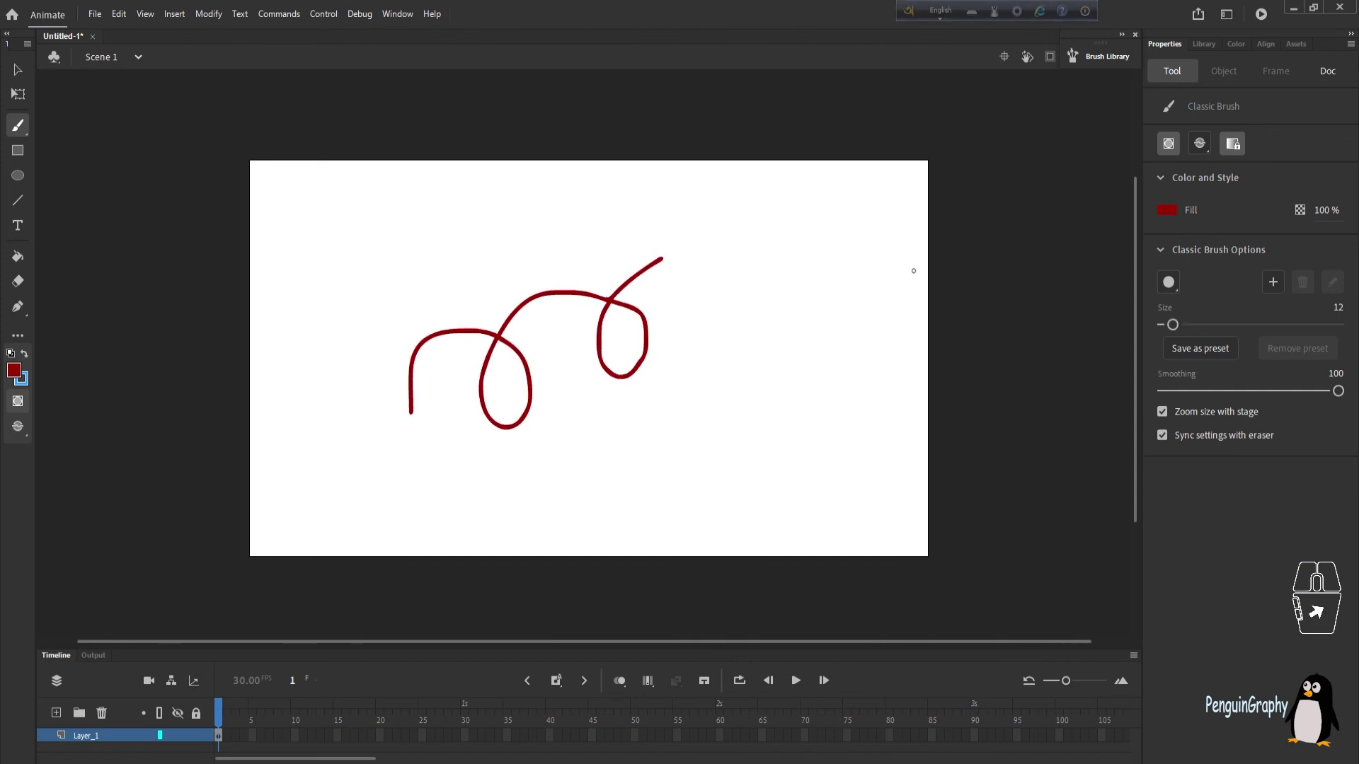
# Step: Change the brush fill to violet-blue and paint a thin curly stroke beside the dark red one
pyautogui.click(1166, 211)
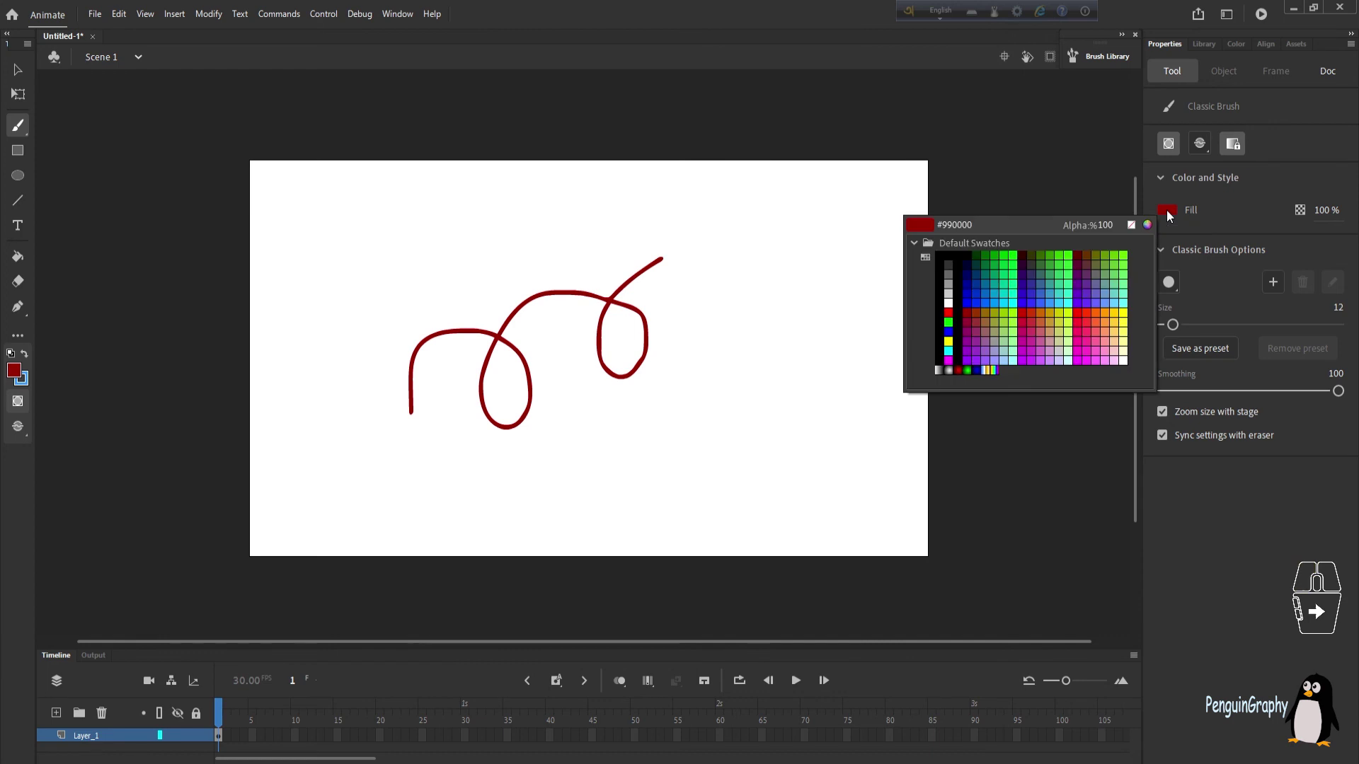
pyautogui.click(1095, 293)
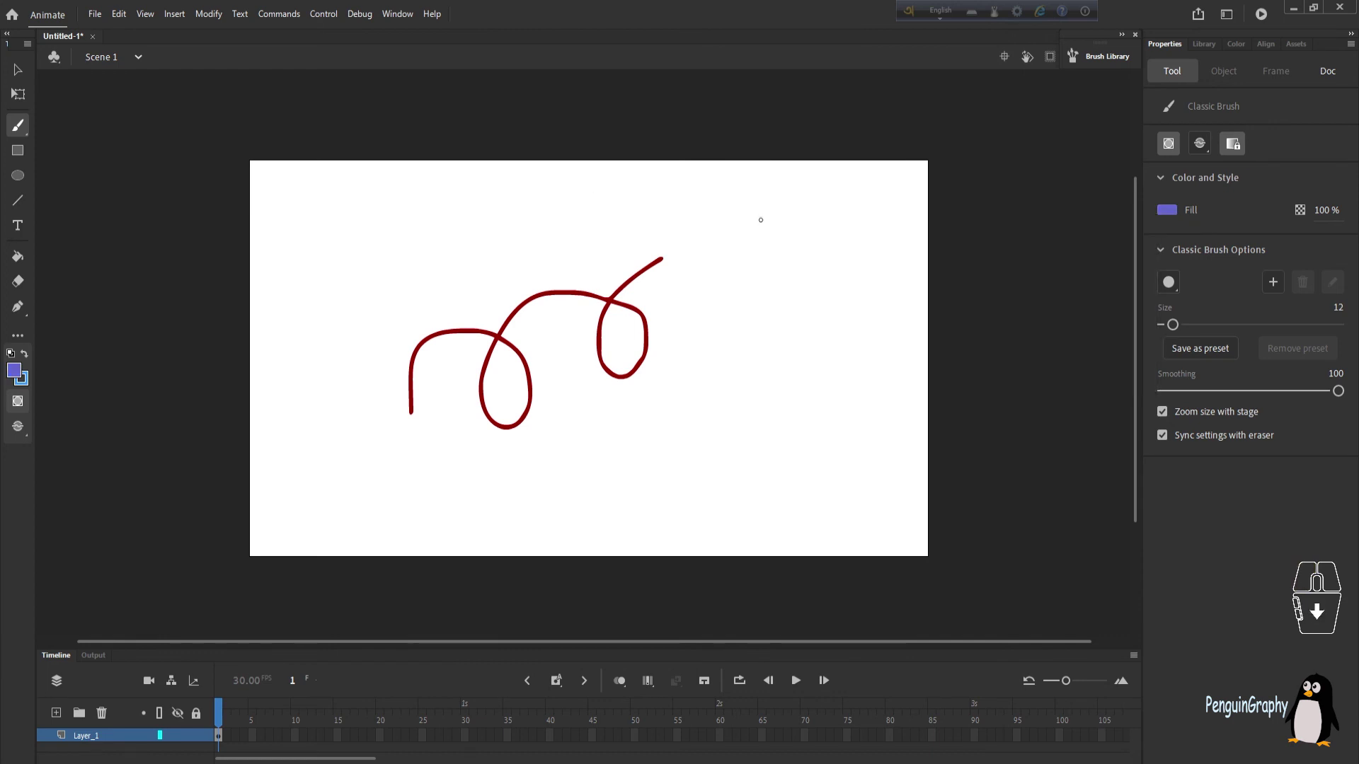
pyautogui.moveTo(760, 220)
pyautogui.mouseDown()
pyautogui.moveTo(798, 297)
pyautogui.moveTo(833, 248)
pyautogui.moveTo(879, 288)
pyautogui.mouseUp()
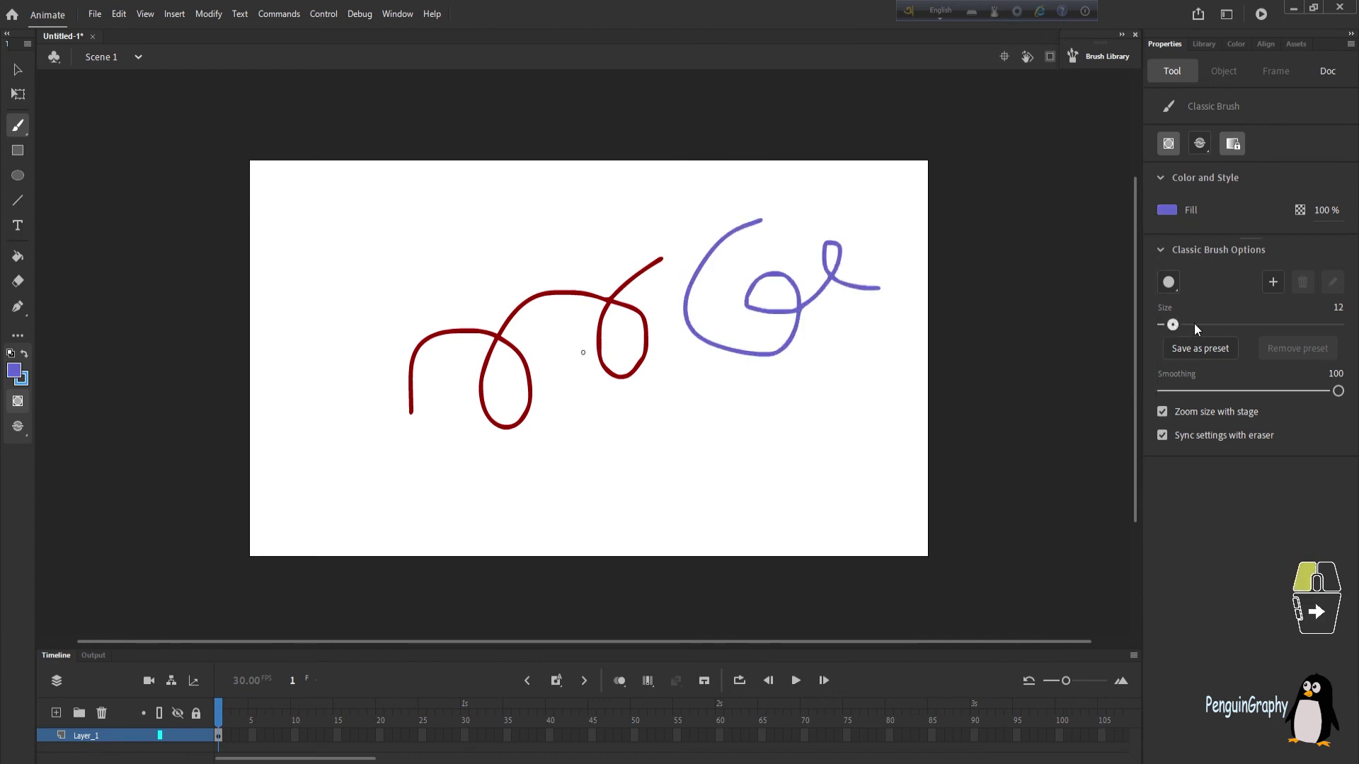
# Step: Increase the Classic Brush size to 200 and paint thick violet strokes over the drawing
pyautogui.moveTo(1196, 326); pyautogui.dragTo(1338, 325)
pyautogui.moveTo(564, 397)
pyautogui.mouseDown()
pyautogui.moveTo(810, 344)
pyautogui.moveTo(640, 239)
pyautogui.moveTo(422, 313)
pyautogui.moveTo(332, 420)
pyautogui.moveTo(469, 447)
pyautogui.mouseUp()
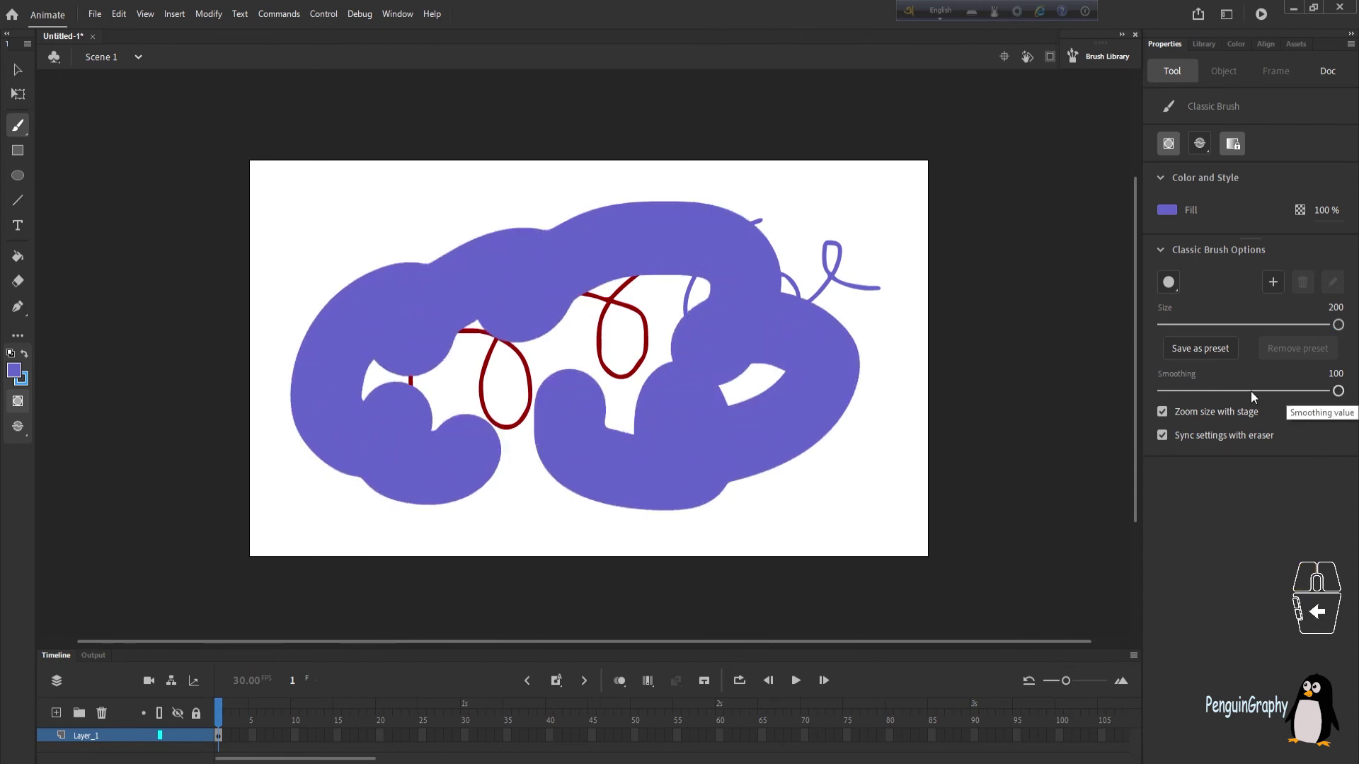
pyautogui.moveTo(337, 197)
pyautogui.mouseDown()
pyautogui.moveTo(369, 266)
pyautogui.moveTo(480, 203)
pyautogui.moveTo(640, 200)
pyautogui.mouseUp()
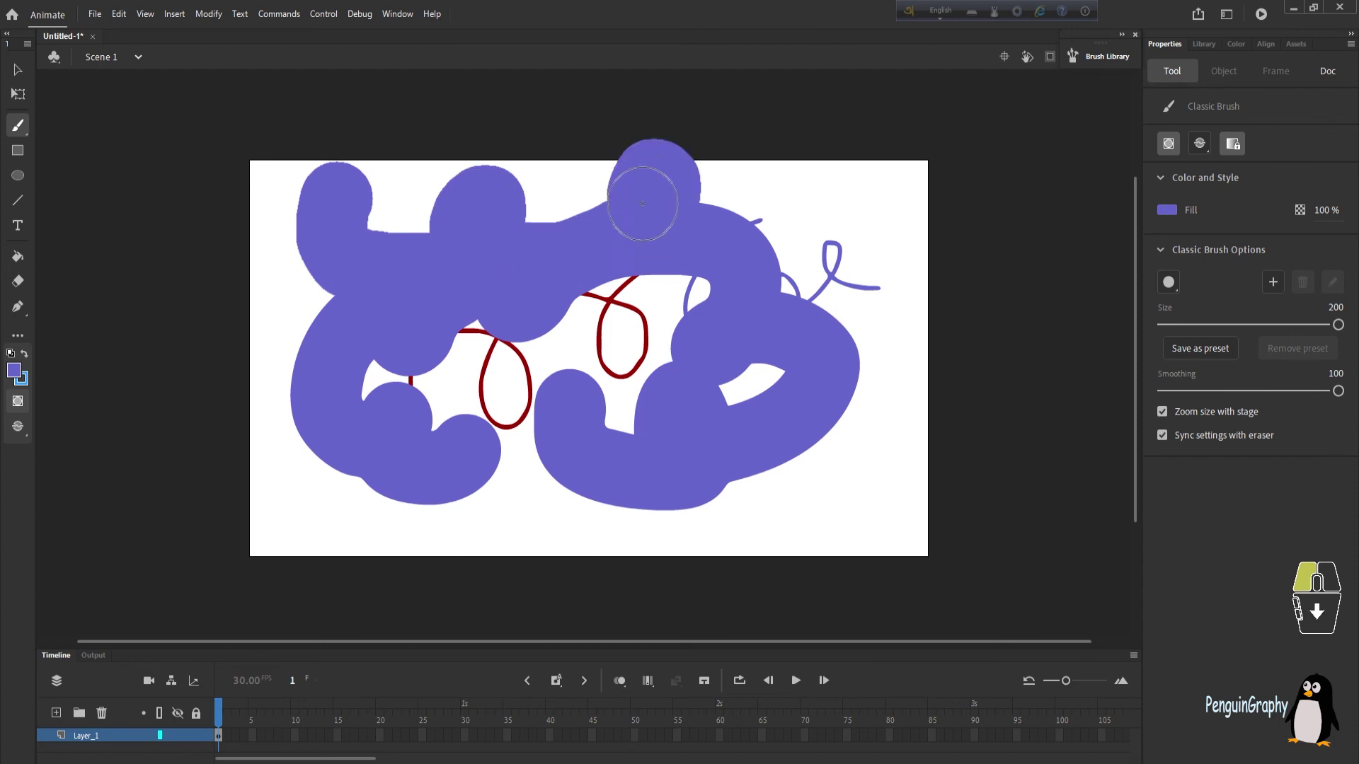
# Step: Set the brush smoothing to 0 and paint another thick violet stroke along the stage's lower edge
pyautogui.scroll(2, 559, 315)
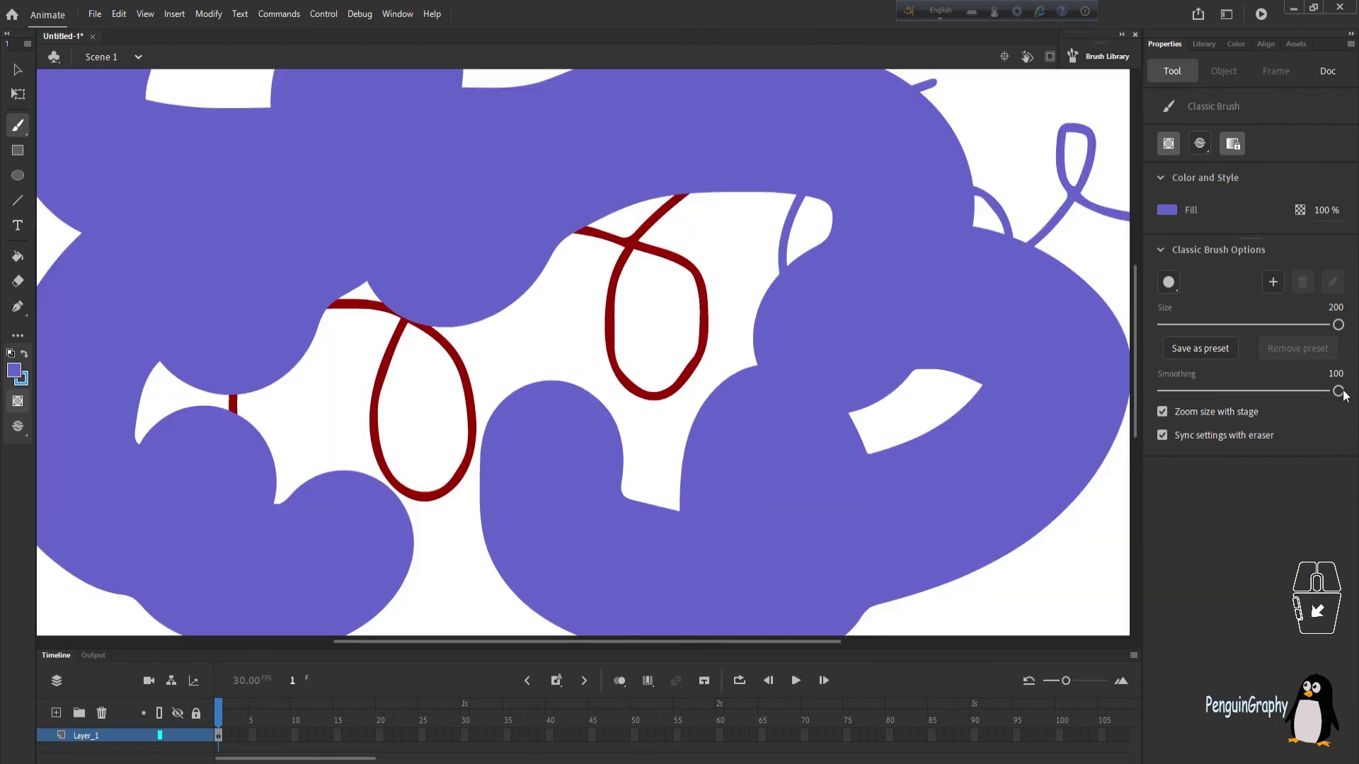
pyautogui.moveTo(1338, 390); pyautogui.dragTo(1163, 390)
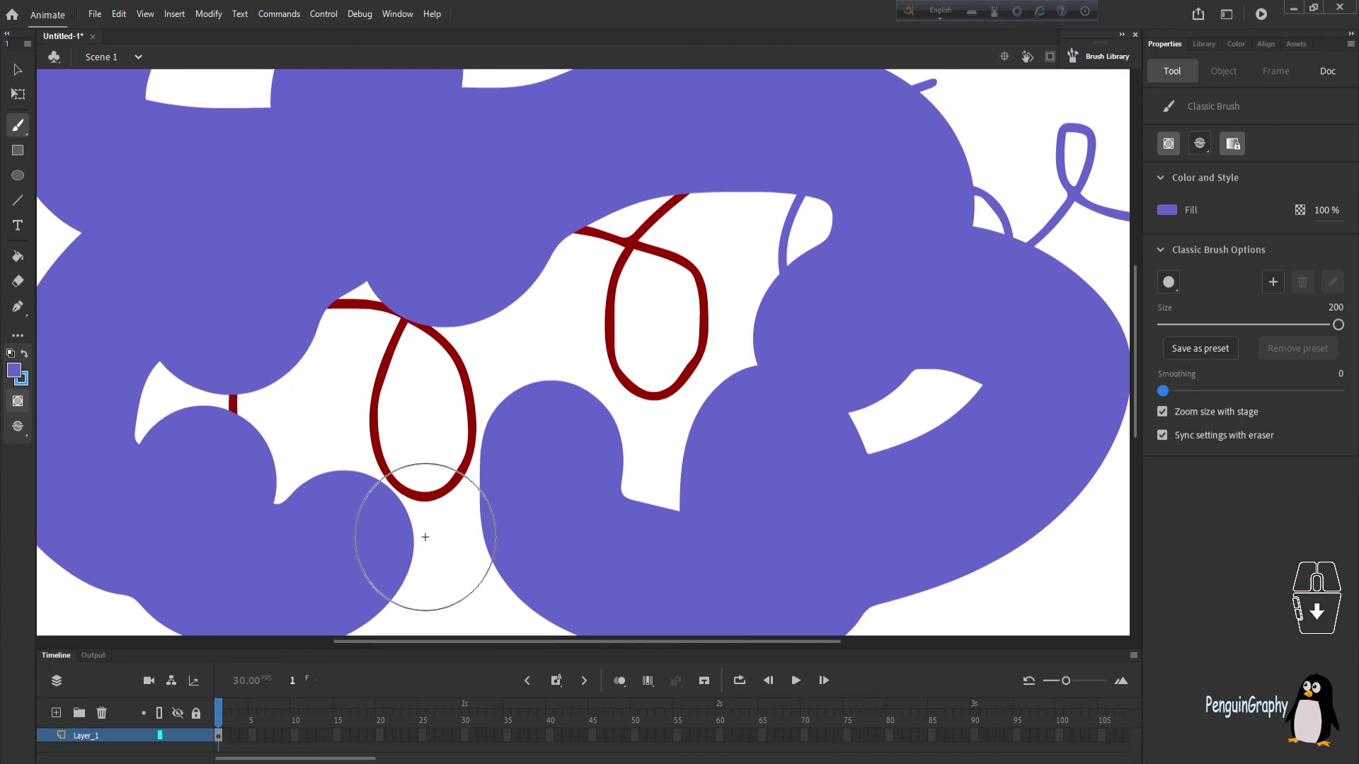
pyautogui.scroll(-3, 630, 432)
pyautogui.moveTo(1046, 491)
pyautogui.mouseDown()
pyautogui.moveTo(934, 564)
pyautogui.moveTo(767, 576)
pyautogui.moveTo(1076, 592)
pyautogui.mouseUp()
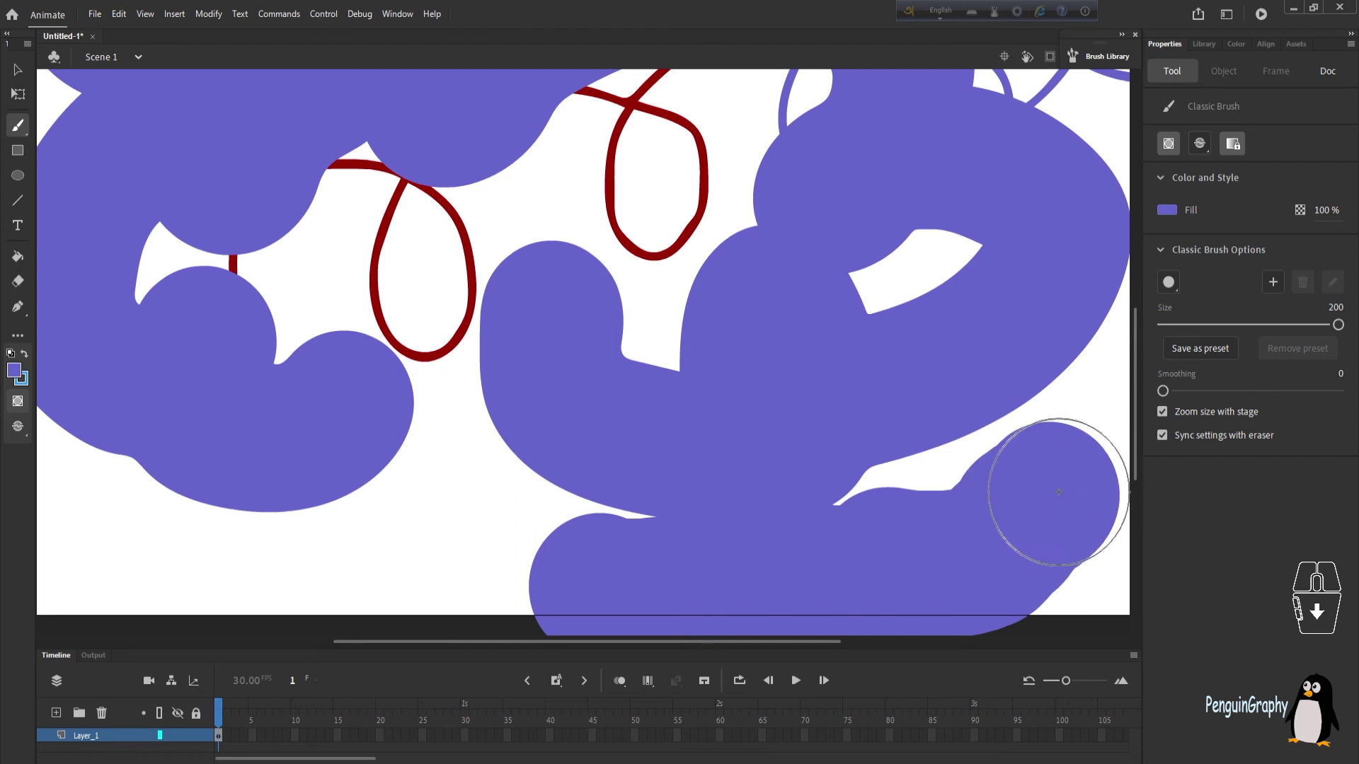
# Step: Select all the practice strokes on the stage and delete them
pyautogui.hotkey('ctrl', '-')
pyautogui.click(18, 69)
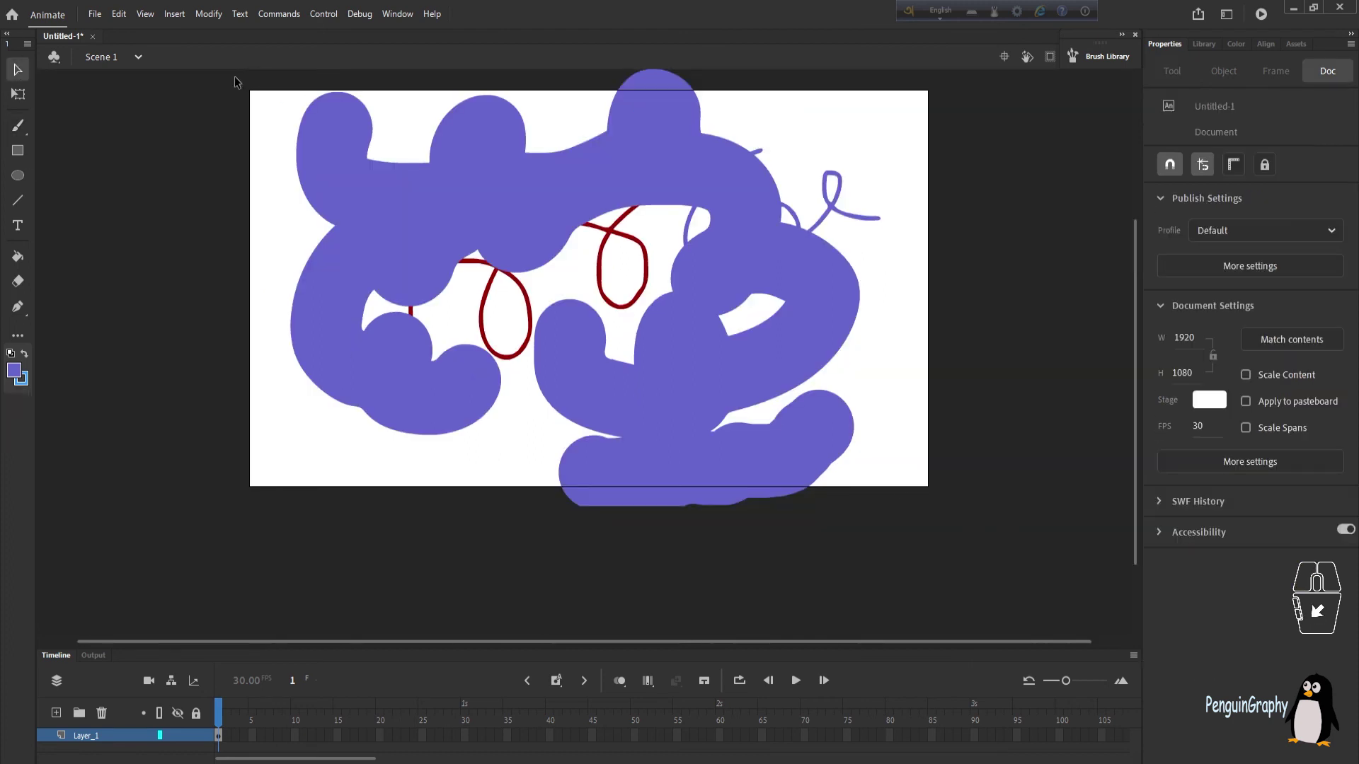
pyautogui.moveTo(232, 78)
pyautogui.mouseDown()
pyautogui.moveTo(702, 636)
pyautogui.moveTo(998, 586)
pyautogui.mouseUp()
pyautogui.press('Delete')
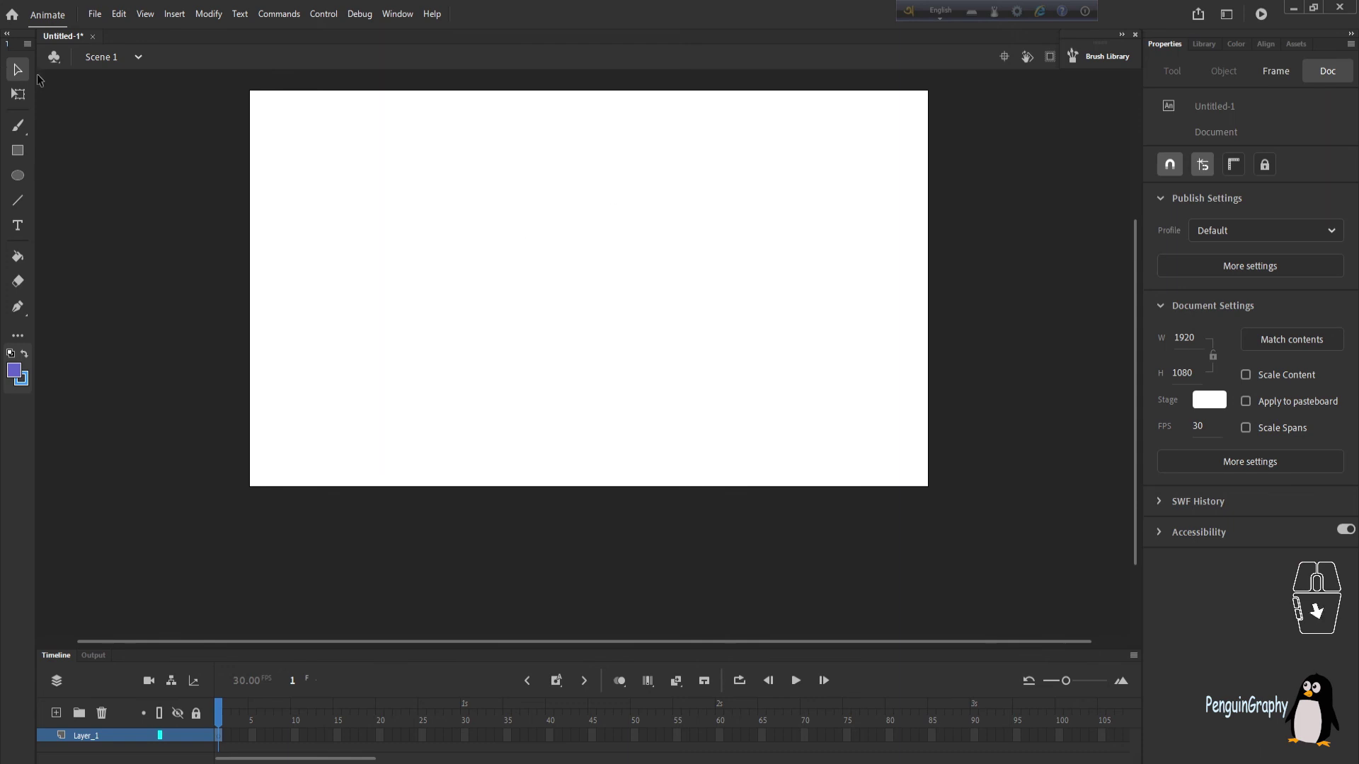
# Step: Paint a wavy, zigzagging violet stroke with the Classic Brush at size 74 and inspect its edges up close
pyautogui.click(17, 125)
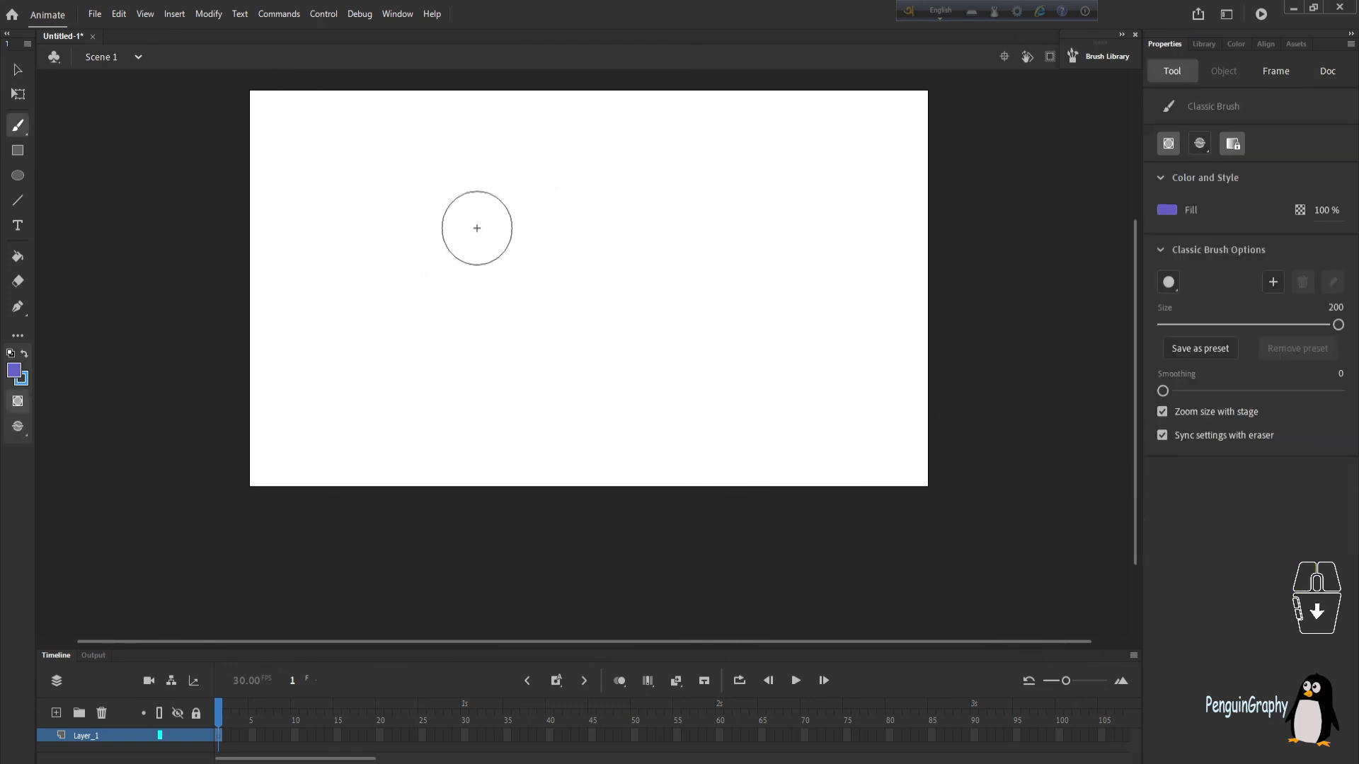
pyautogui.moveTo(1337, 324); pyautogui.dragTo(1227, 324)
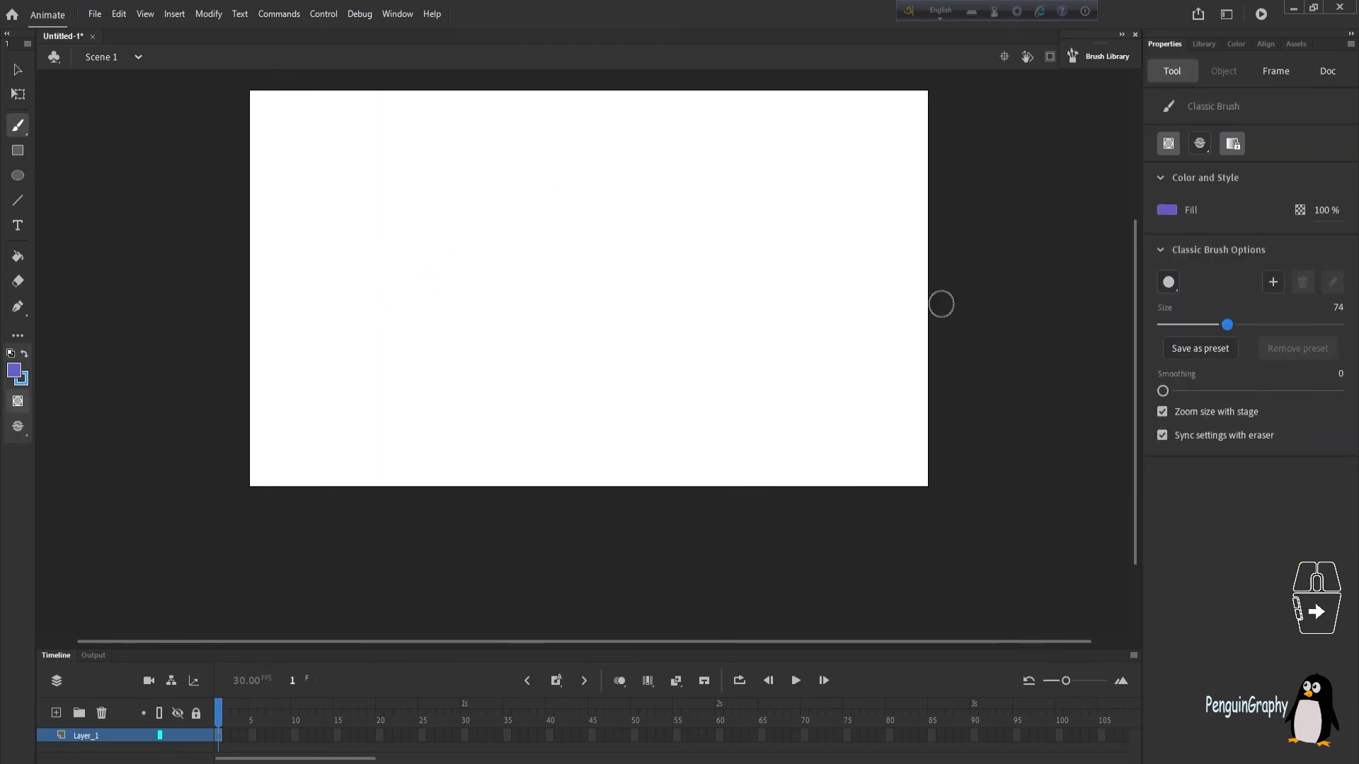
pyautogui.moveTo(512, 194)
pyautogui.mouseDown()
pyautogui.moveTo(835, 418)
pyautogui.moveTo(794, 206)
pyautogui.moveTo(777, 175)
pyautogui.moveTo(736, 156)
pyautogui.mouseUp()
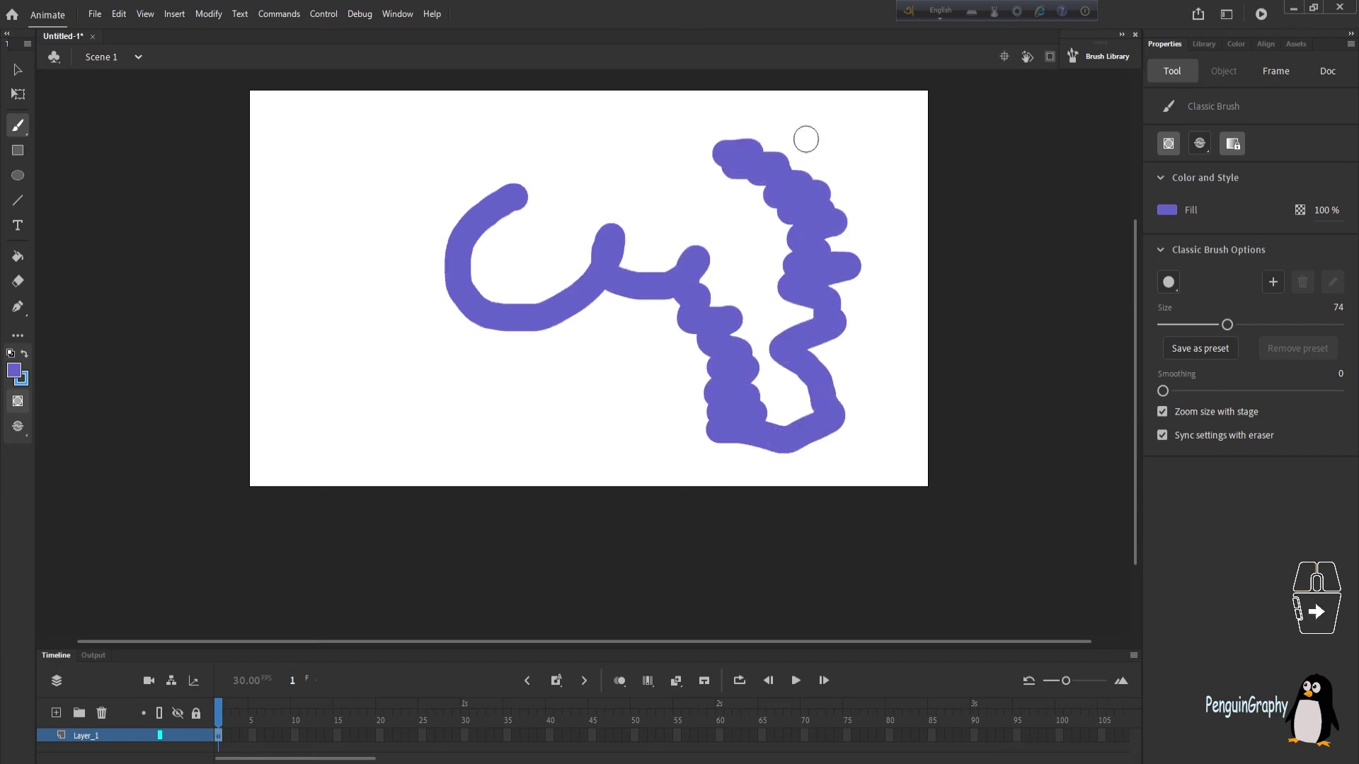
pyautogui.scroll(2, 584, 207)
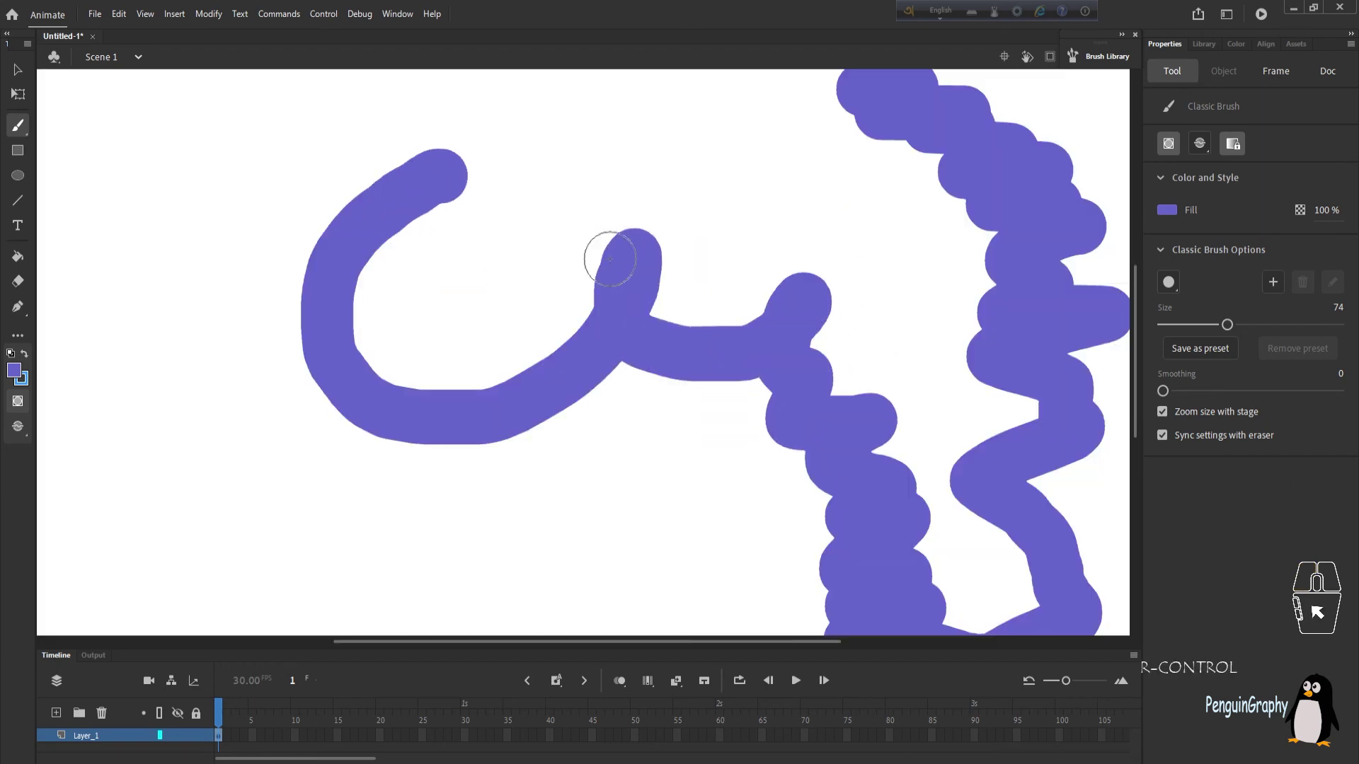
pyautogui.scroll(3, 469, 222)
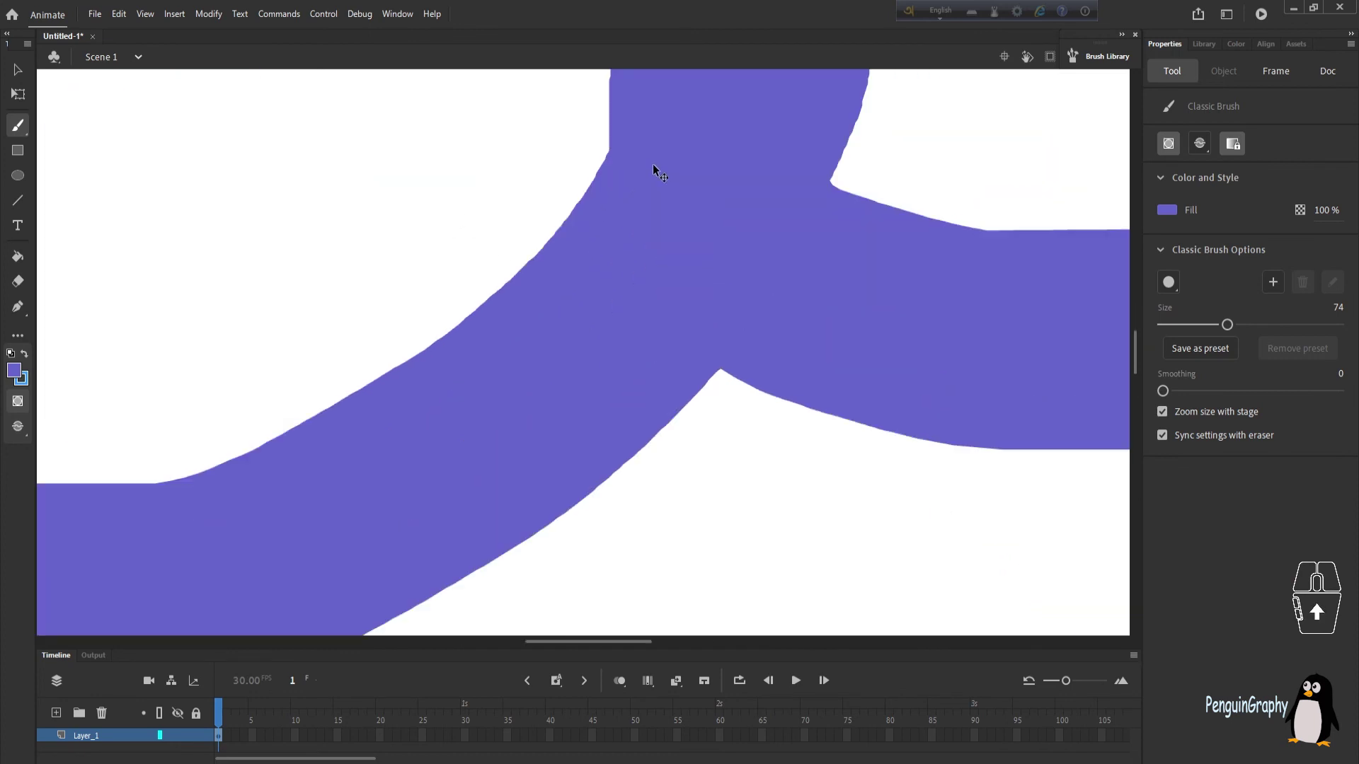
pyautogui.moveTo(545, 253)
pyautogui.mouseDown()
pyautogui.moveTo(549, 231)
pyautogui.moveTo(588, 210)
pyautogui.mouseUp()
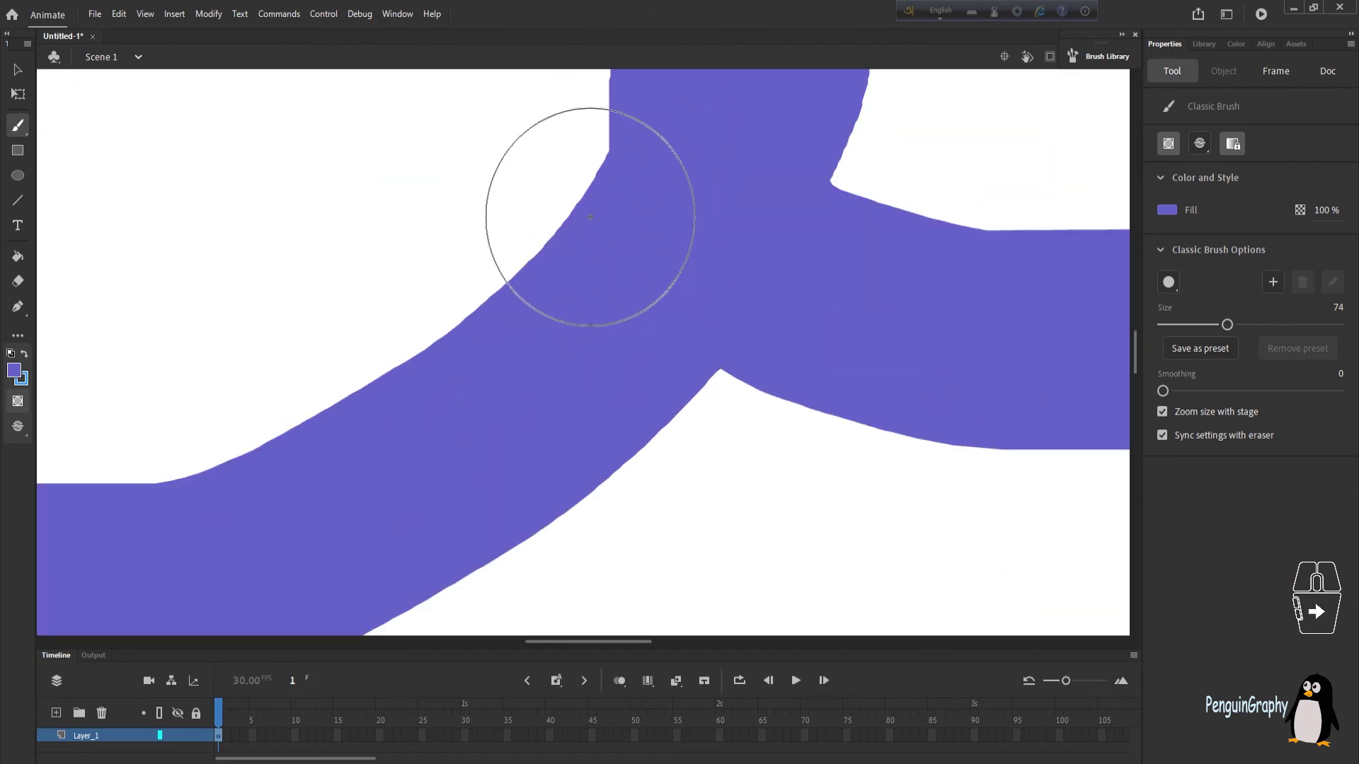
# Step: Set the brush smoothing to 100, paint a zigzagging violet stroke beside the earlier one, and inspect its edges up close
pyautogui.moveTo(1163, 392); pyautogui.dragTo(1337, 391)
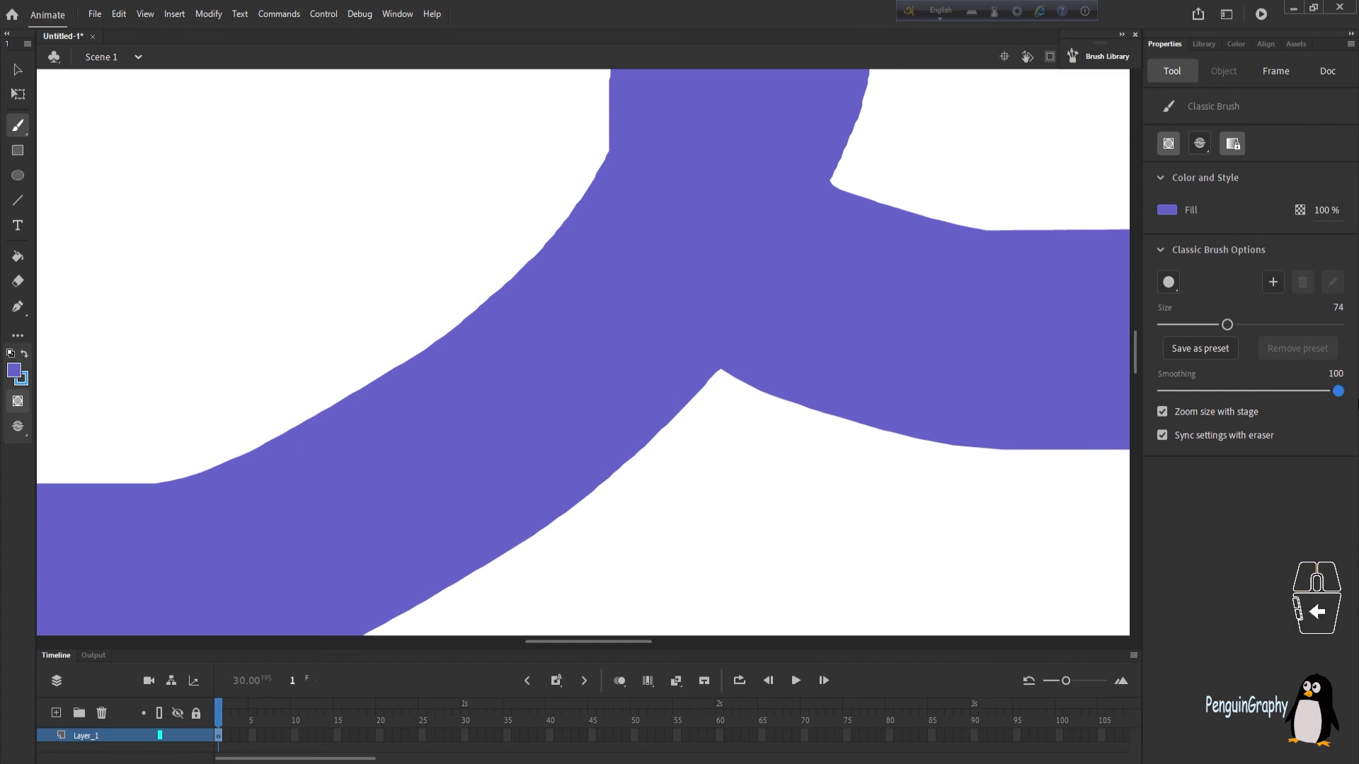
pyautogui.scroll(-3, 515, 337)
pyautogui.moveTo(103, 261)
pyautogui.mouseDown()
pyautogui.moveTo(140, 383)
pyautogui.moveTo(236, 536)
pyautogui.moveTo(460, 584)
pyautogui.mouseUp()
pyautogui.scroll(3, 303, 479)
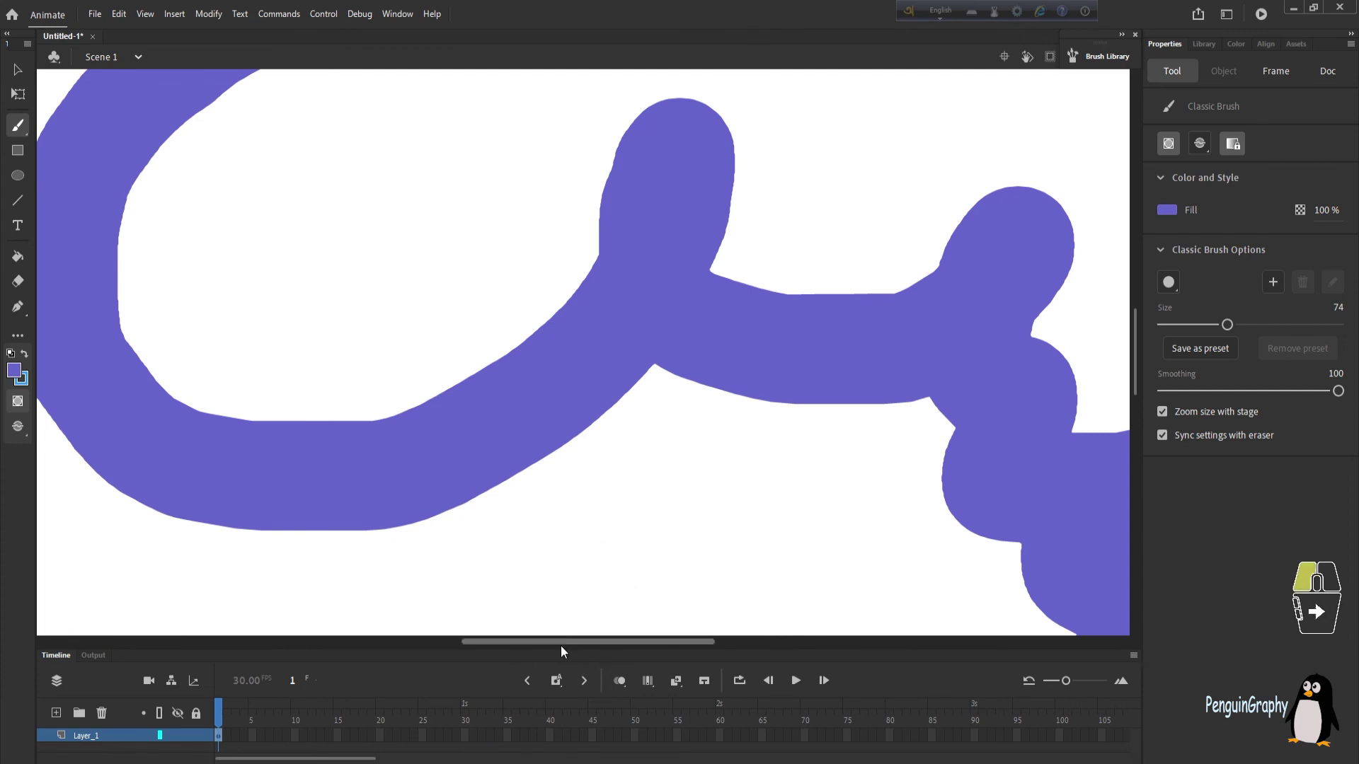
pyautogui.moveTo(561, 642); pyautogui.dragTo(391, 643)
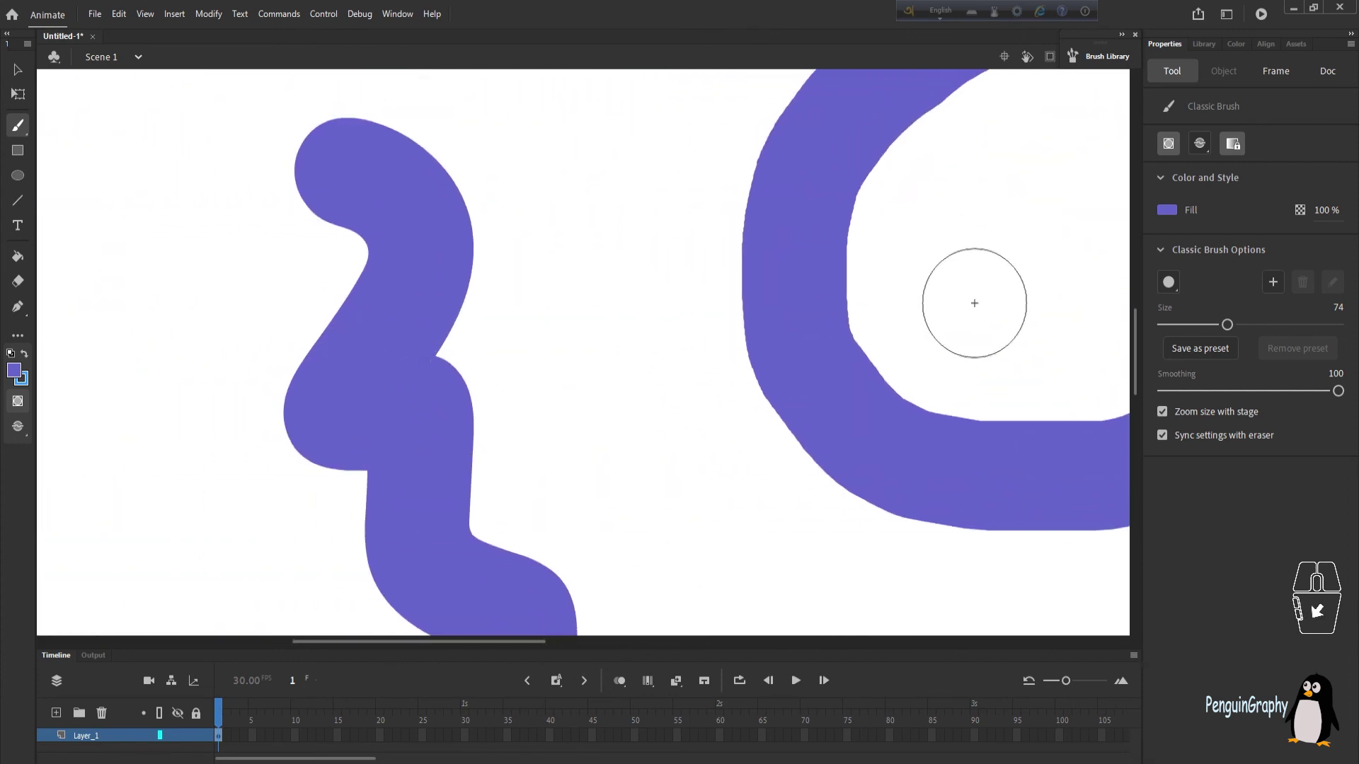
pyautogui.click(17, 69)
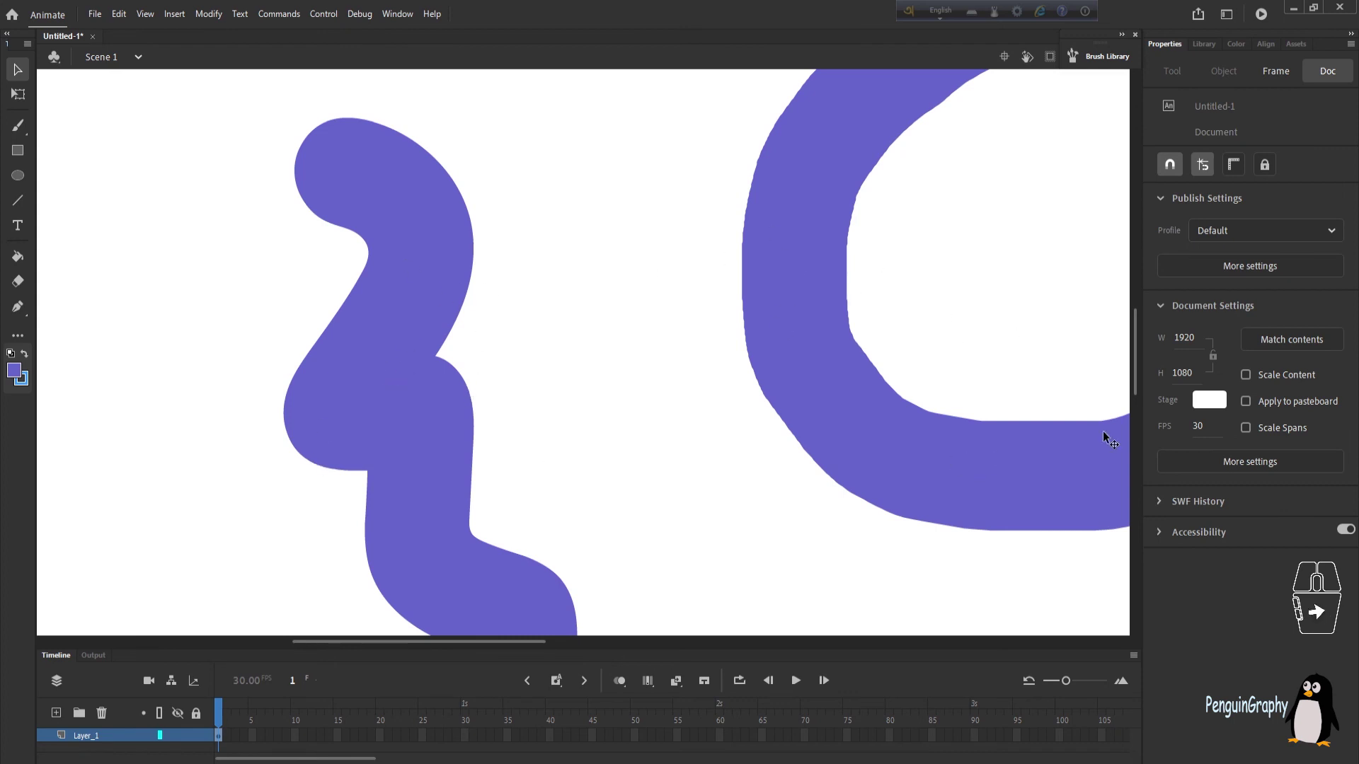
# Step: Choose the round Classic Brush shape and paint a curved violet stroke beside the smoothed zigzag stroke
pyautogui.click(18, 126)
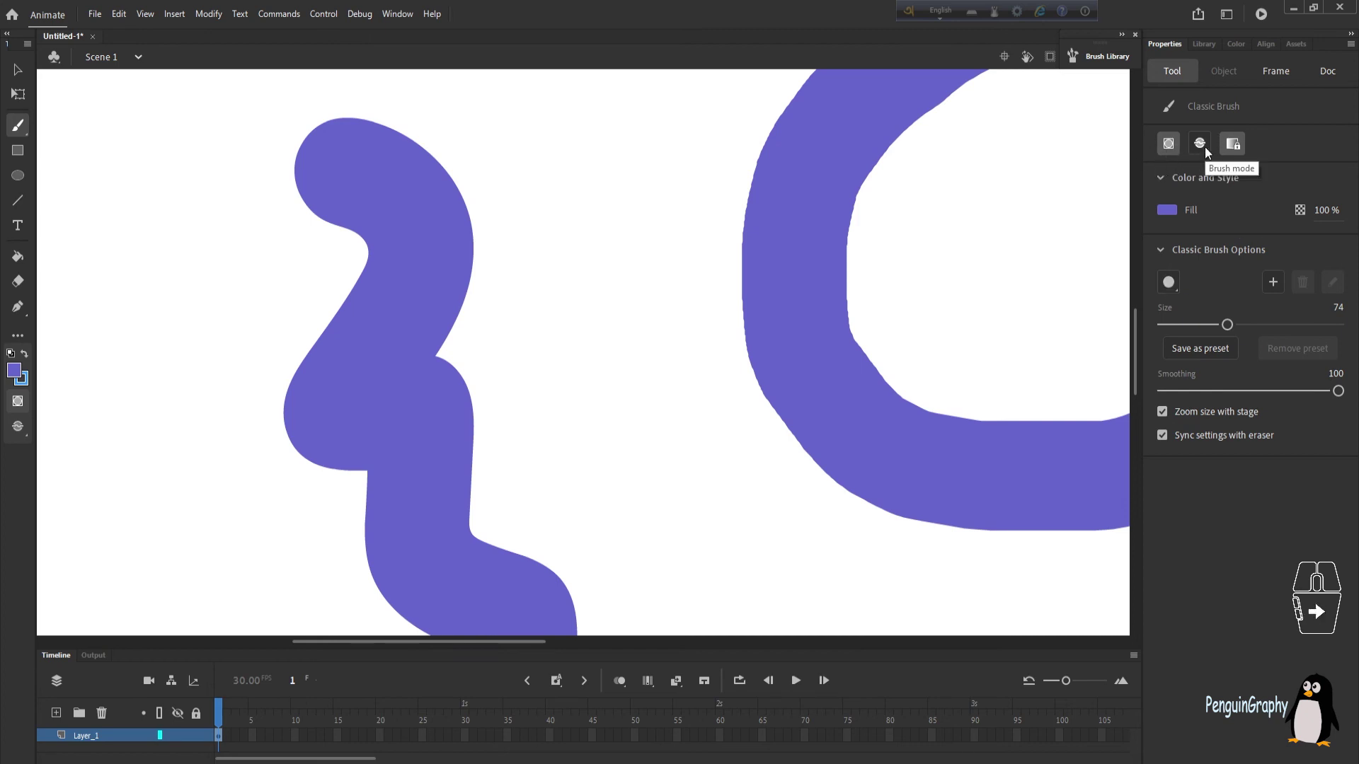
pyautogui.click(1169, 282)
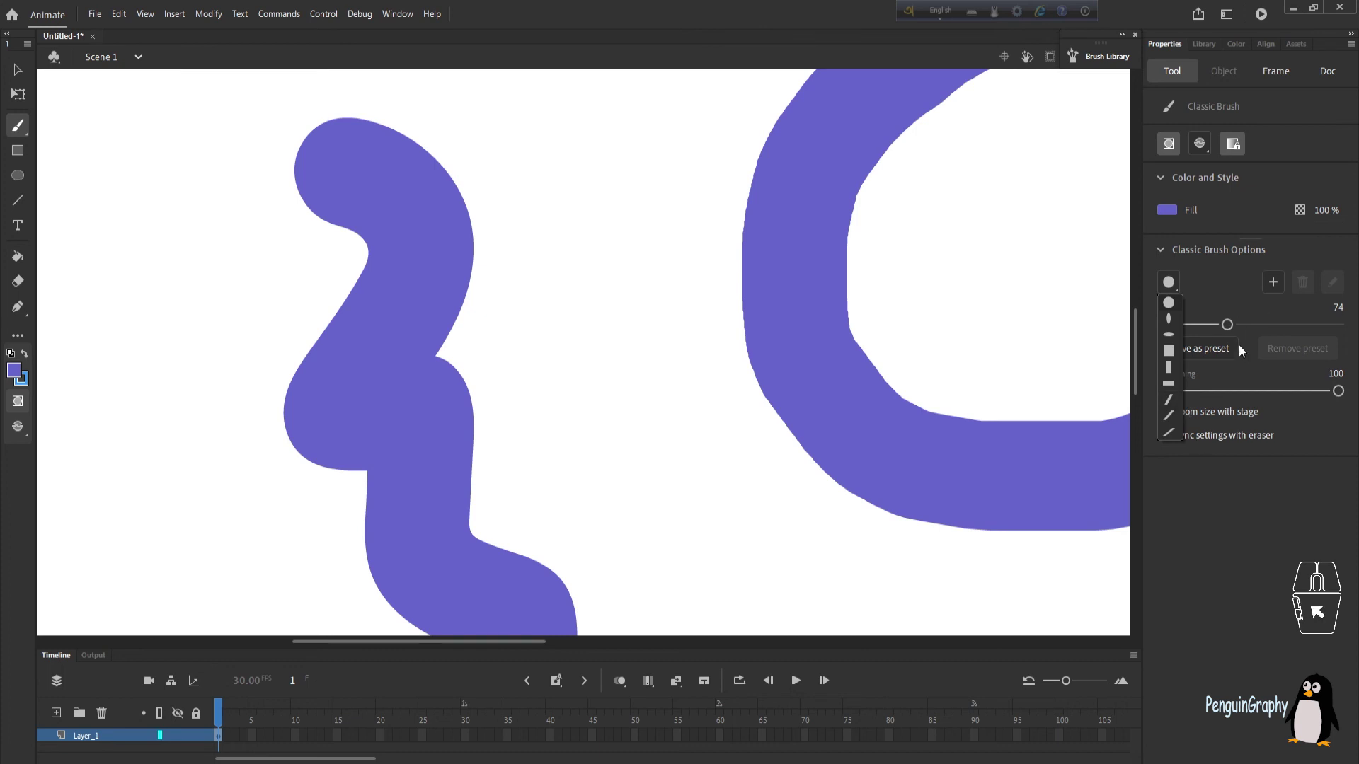
pyautogui.click(1170, 310)
pyautogui.moveTo(244, 283)
pyautogui.mouseDown()
pyautogui.moveTo(189, 294)
pyautogui.moveTo(181, 513)
pyautogui.mouseUp()
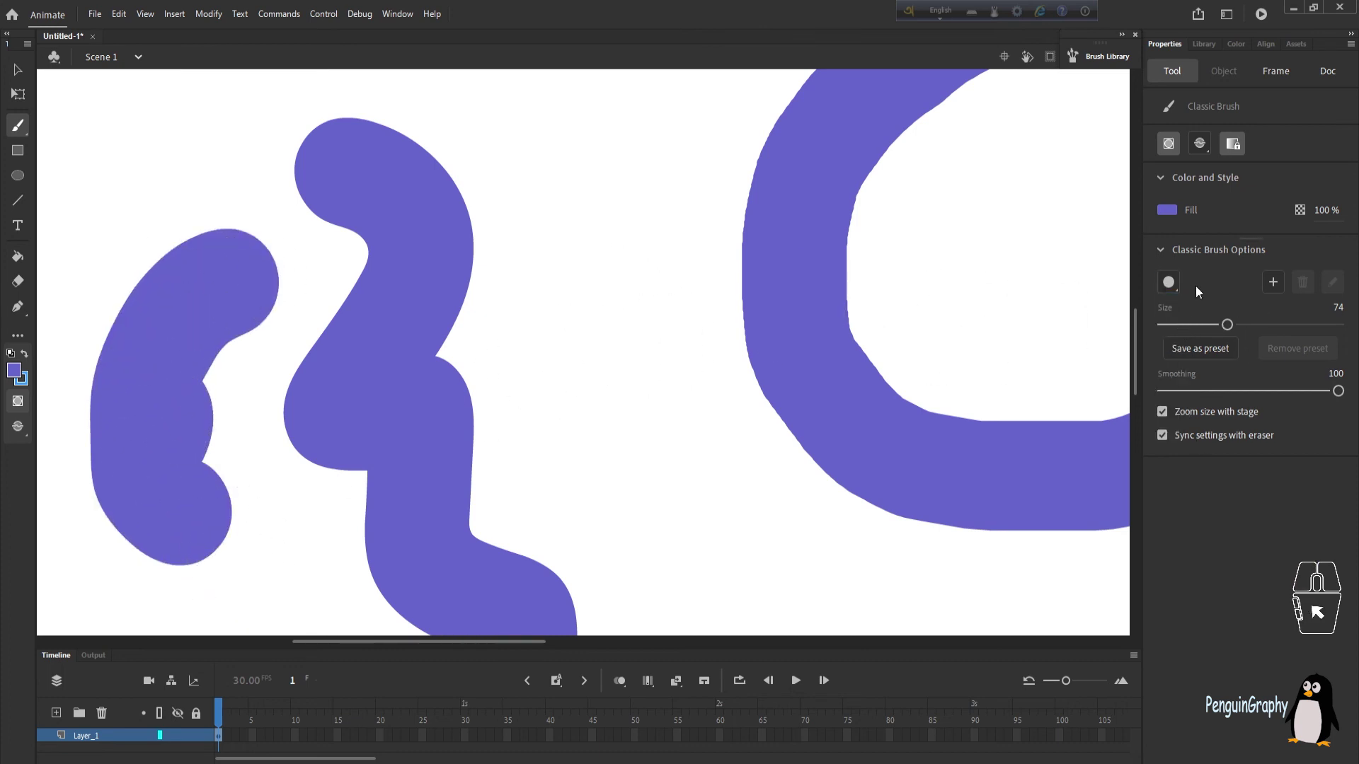
# Step: Change the brush shape to a square and paint a short stroke between the zigzag and the large curve
pyautogui.click(1169, 283)
pyautogui.click(1169, 352)
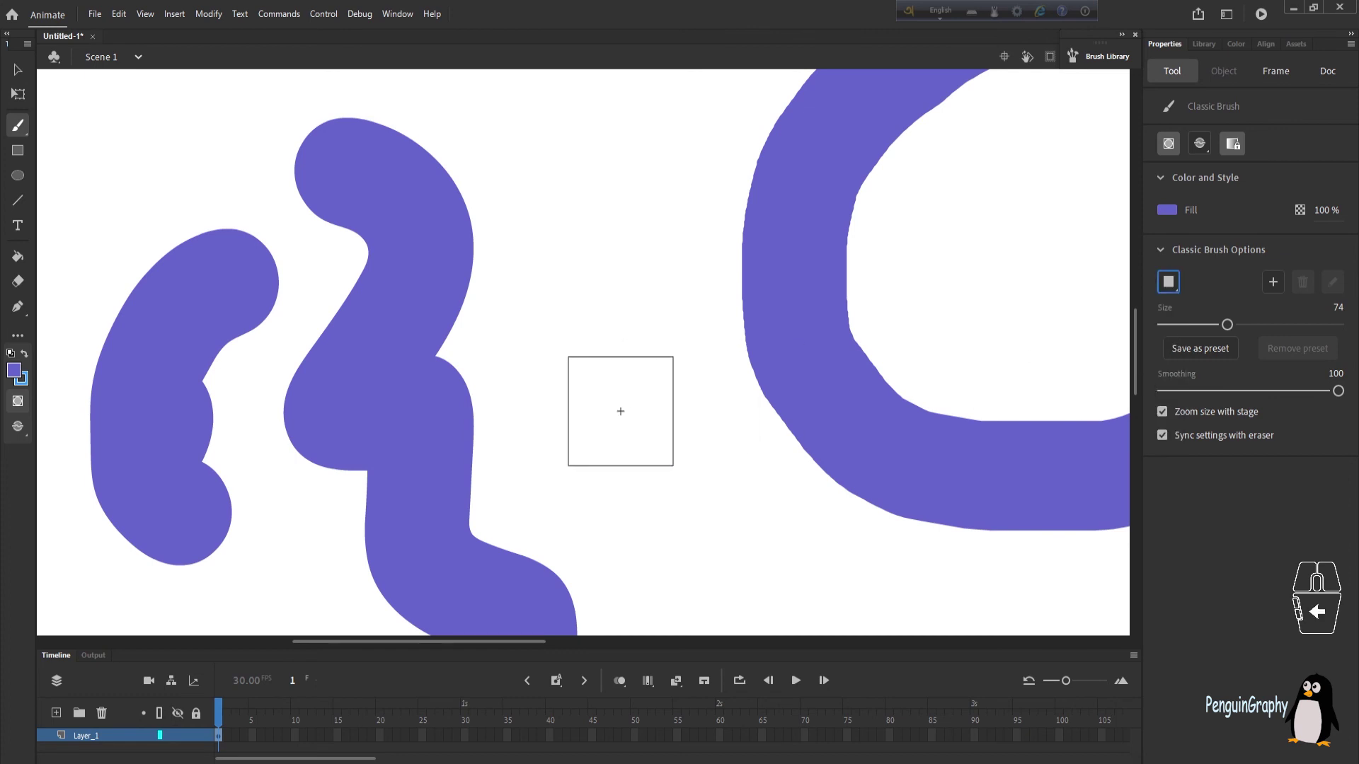
pyautogui.moveTo(619, 407)
pyautogui.mouseDown()
pyautogui.moveTo(674, 442)
pyautogui.moveTo(678, 505)
pyautogui.moveTo(618, 520)
pyautogui.moveTo(540, 277)
pyautogui.moveTo(623, 240)
pyautogui.mouseUp()
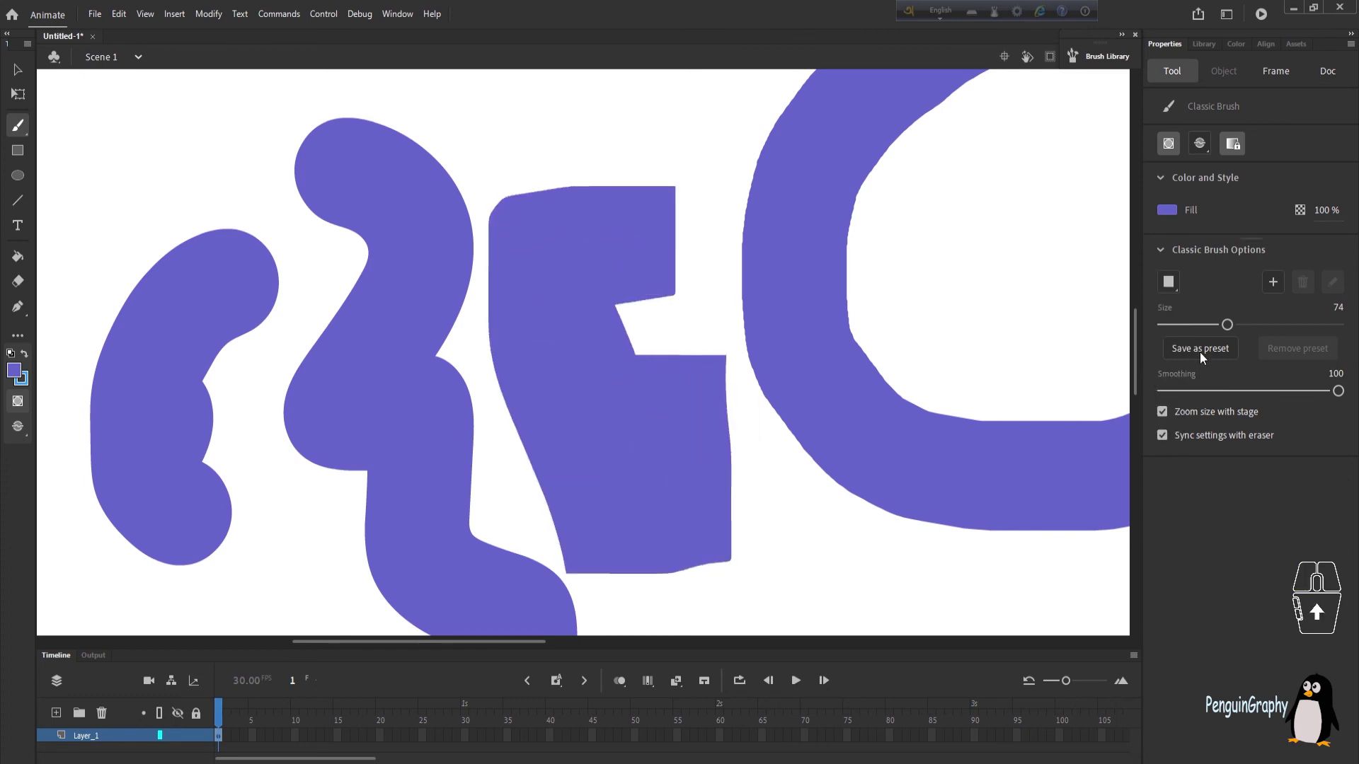
# Step: Change the brush shape to a flat horizontal rectangle and paint strokes above and below the existing violet strokes
pyautogui.click(1169, 282)
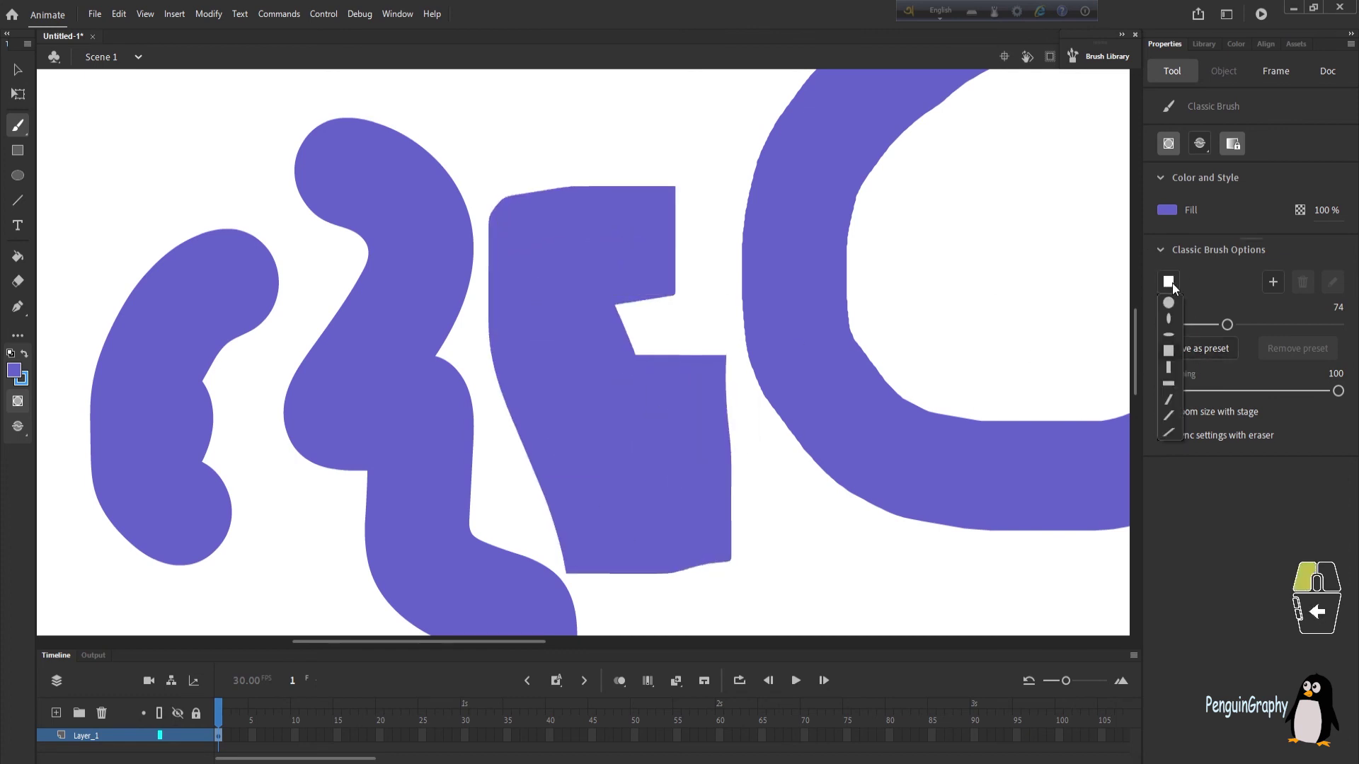
pyautogui.click(1168, 384)
pyautogui.moveTo(465, 99)
pyautogui.mouseDown()
pyautogui.moveTo(736, 99)
pyautogui.moveTo(584, 97)
pyautogui.moveTo(424, 120)
pyautogui.moveTo(340, 99)
pyautogui.moveTo(226, 169)
pyautogui.moveTo(117, 150)
pyautogui.moveTo(108, 117)
pyautogui.mouseUp()
pyautogui.moveTo(185, 596); pyautogui.dragTo(236, 610)
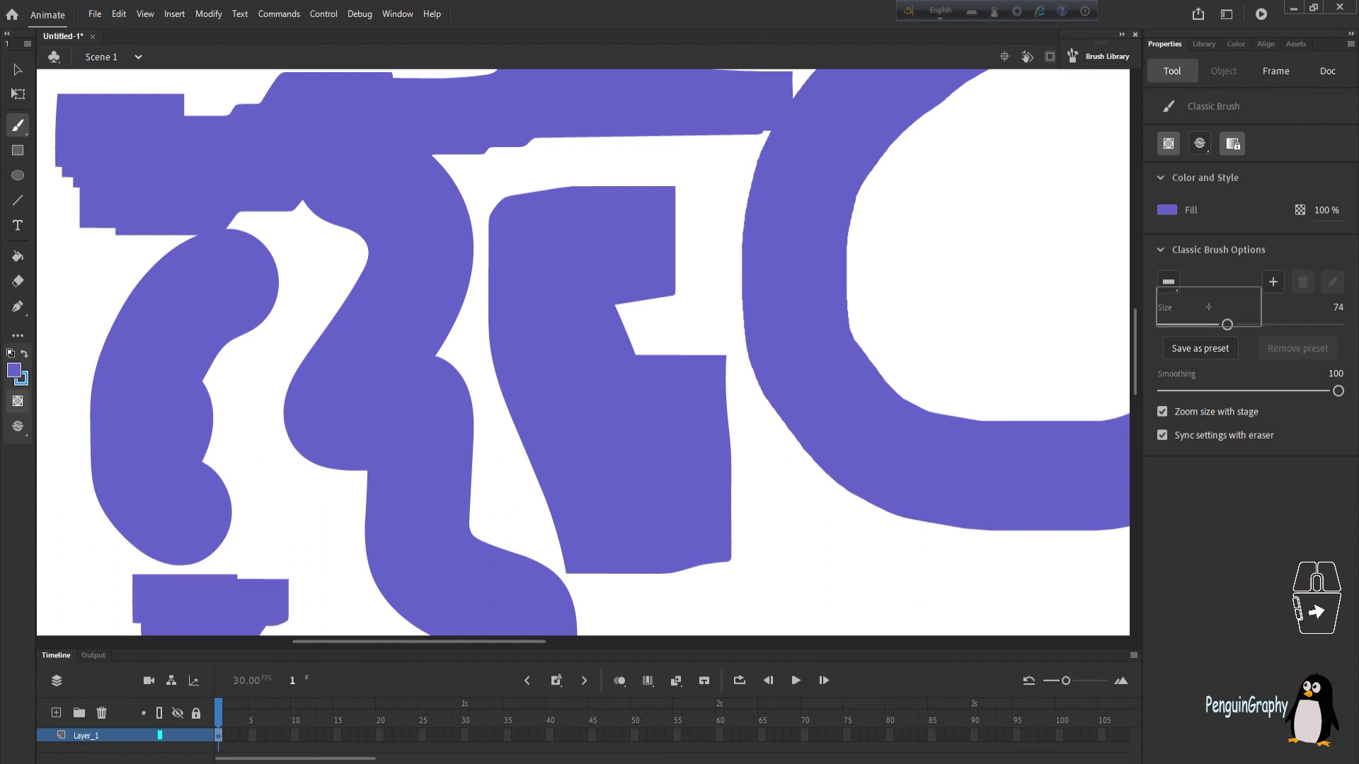
# Step: Restore the round brush shape and paint two overlapping violet loops on an empty stage with object drawing off
pyautogui.click(1169, 283)
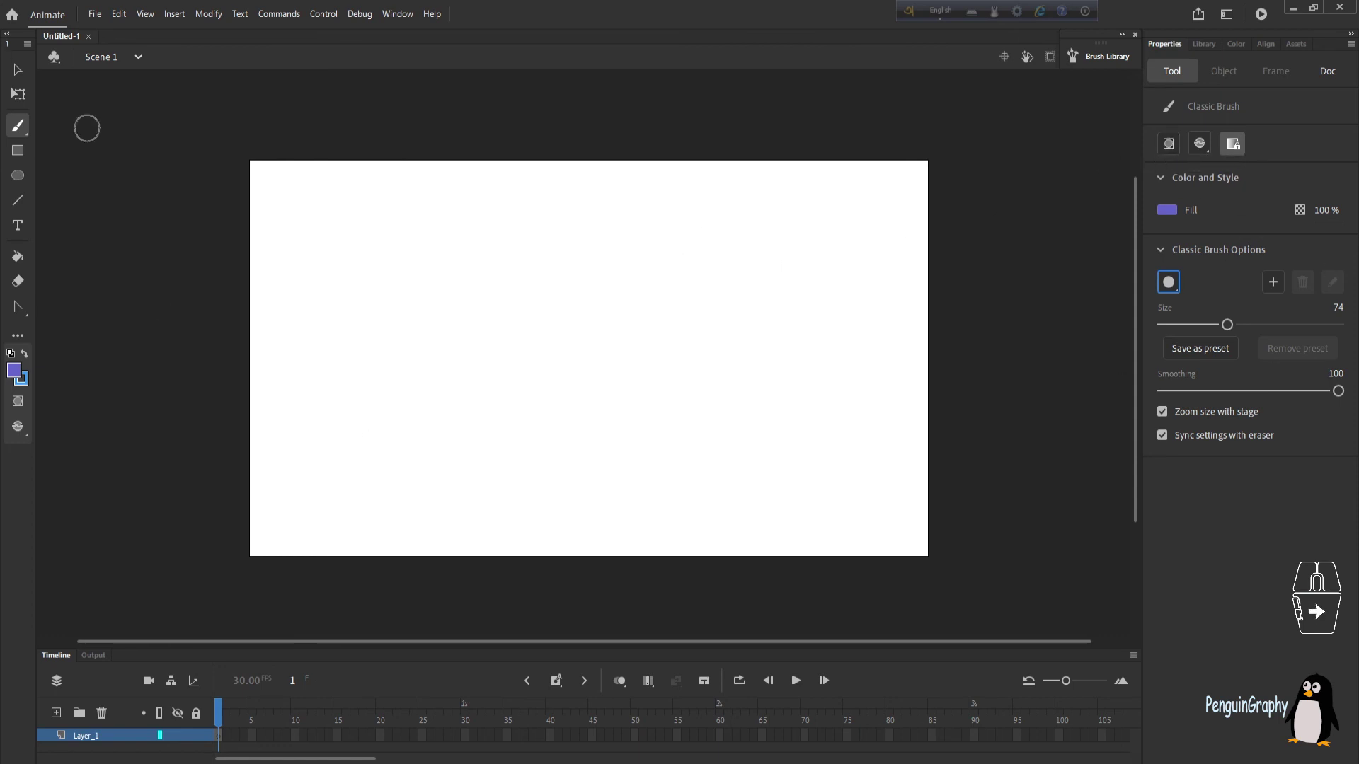
pyautogui.moveTo(404, 258)
pyautogui.mouseDown()
pyautogui.moveTo(363, 379)
pyautogui.moveTo(433, 374)
pyautogui.moveTo(431, 276)
pyautogui.moveTo(405, 252)
pyautogui.mouseUp()
pyautogui.moveTo(505, 271)
pyautogui.mouseDown()
pyautogui.moveTo(484, 415)
pyautogui.moveTo(495, 268)
pyautogui.mouseUp()
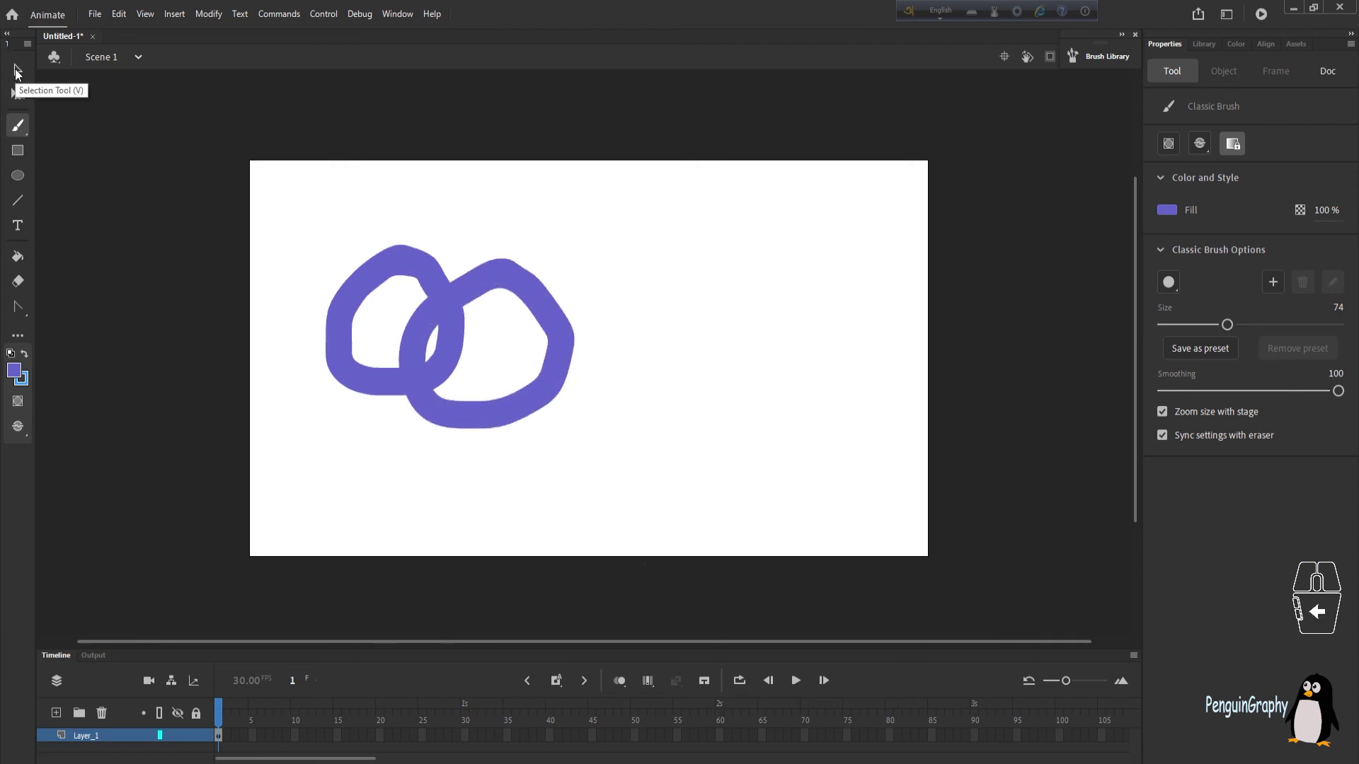
# Step: Select the overlapping loops to examine up close how they are grouped, then clear the selection
pyautogui.click(15, 69)
pyautogui.click(452, 312)
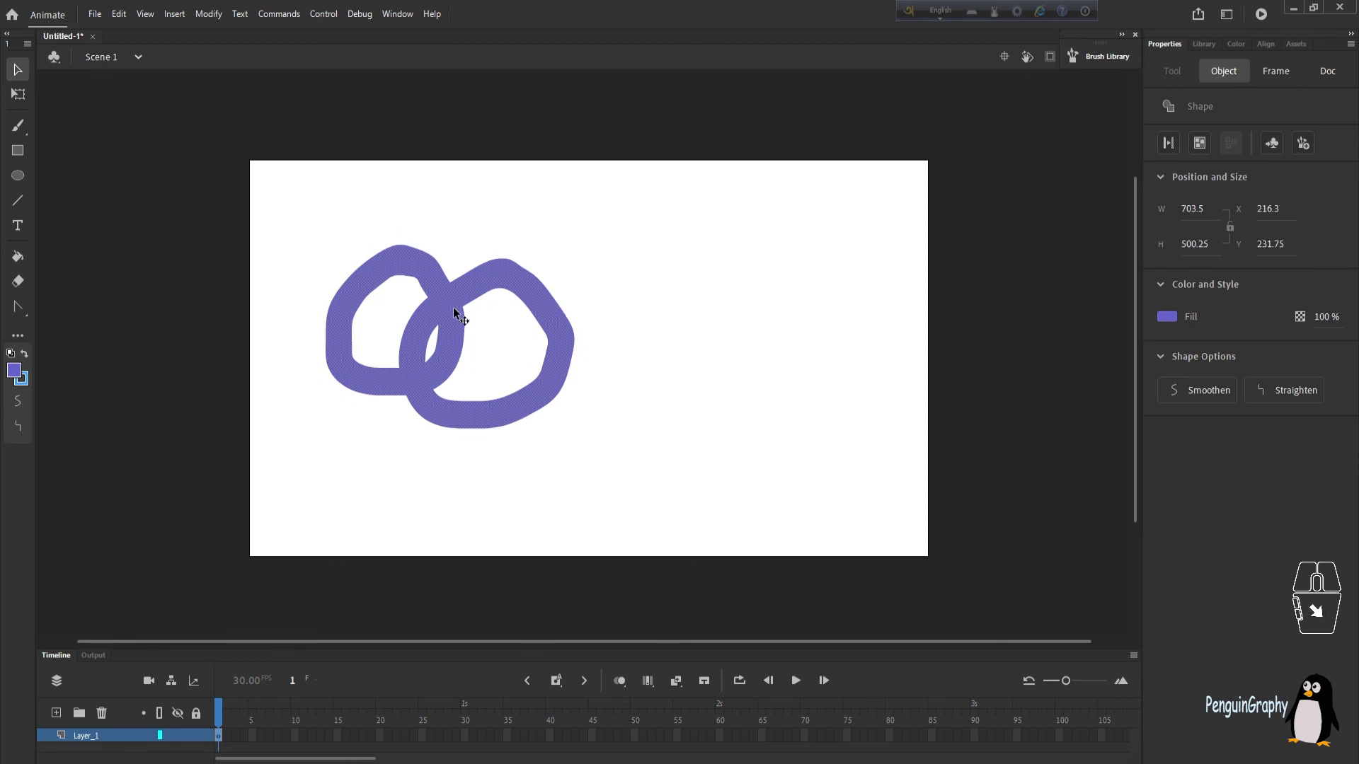
pyautogui.press('ctrl')
pyautogui.scroll(1, 453, 308)
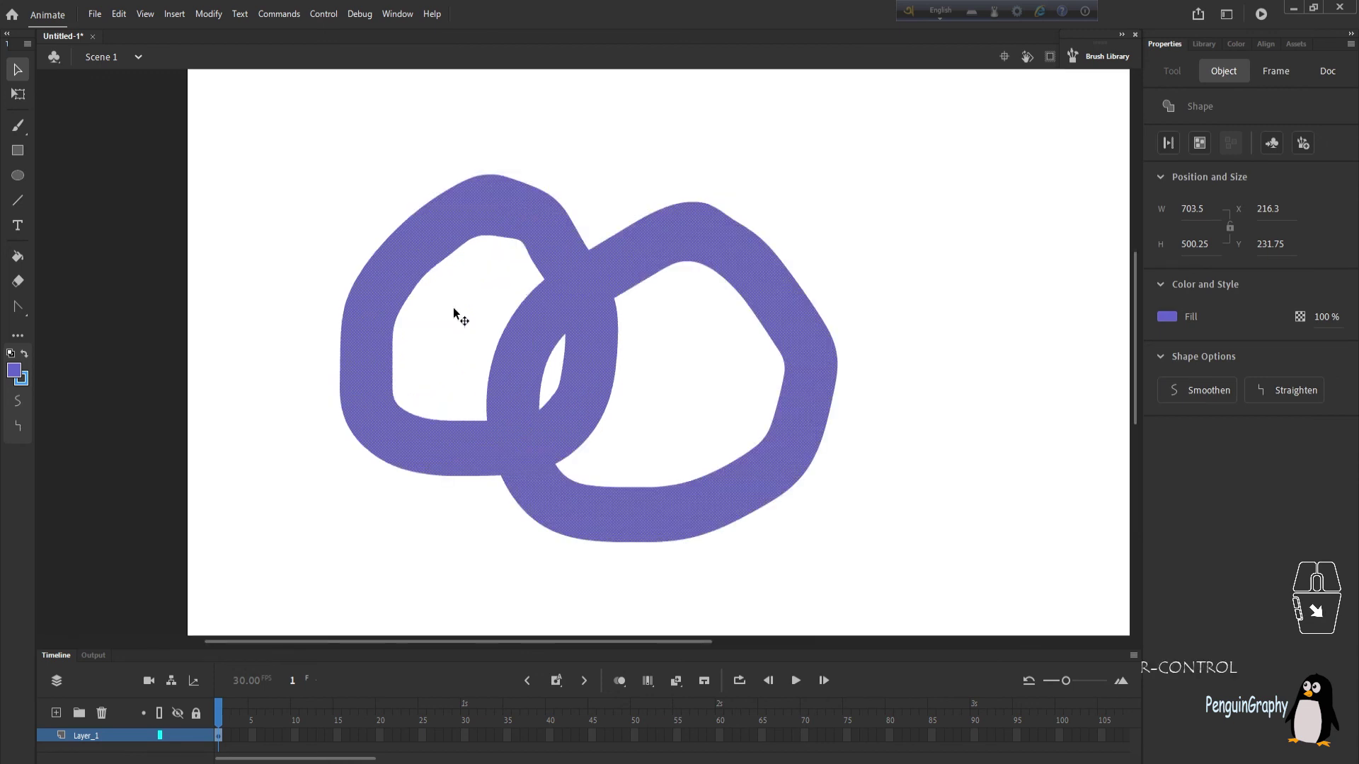
pyautogui.click(711, 375)
pyautogui.moveTo(464, 644); pyautogui.dragTo(567, 643)
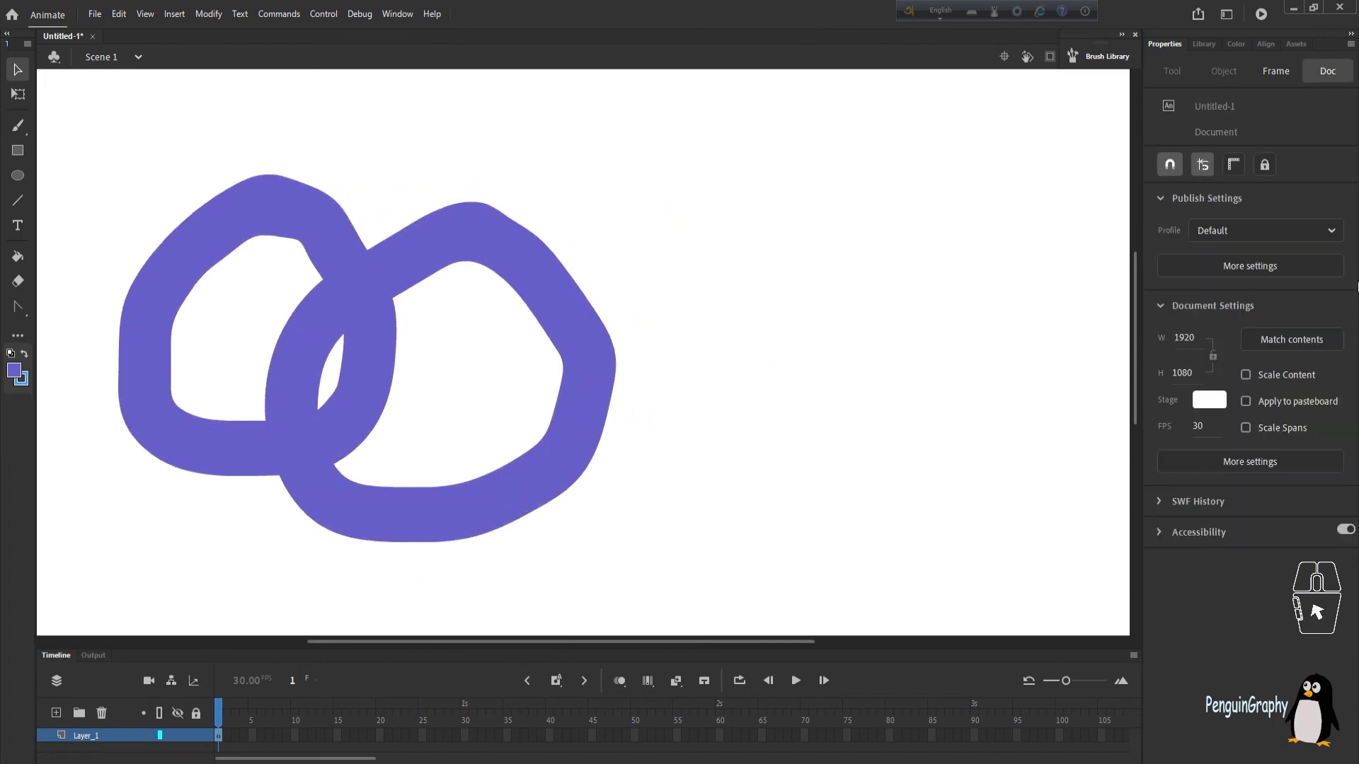
# Step: Turn on object drawing mode for the Classic Brush and paint two overlapping violet strokes beside the loops
pyautogui.click(17, 126)
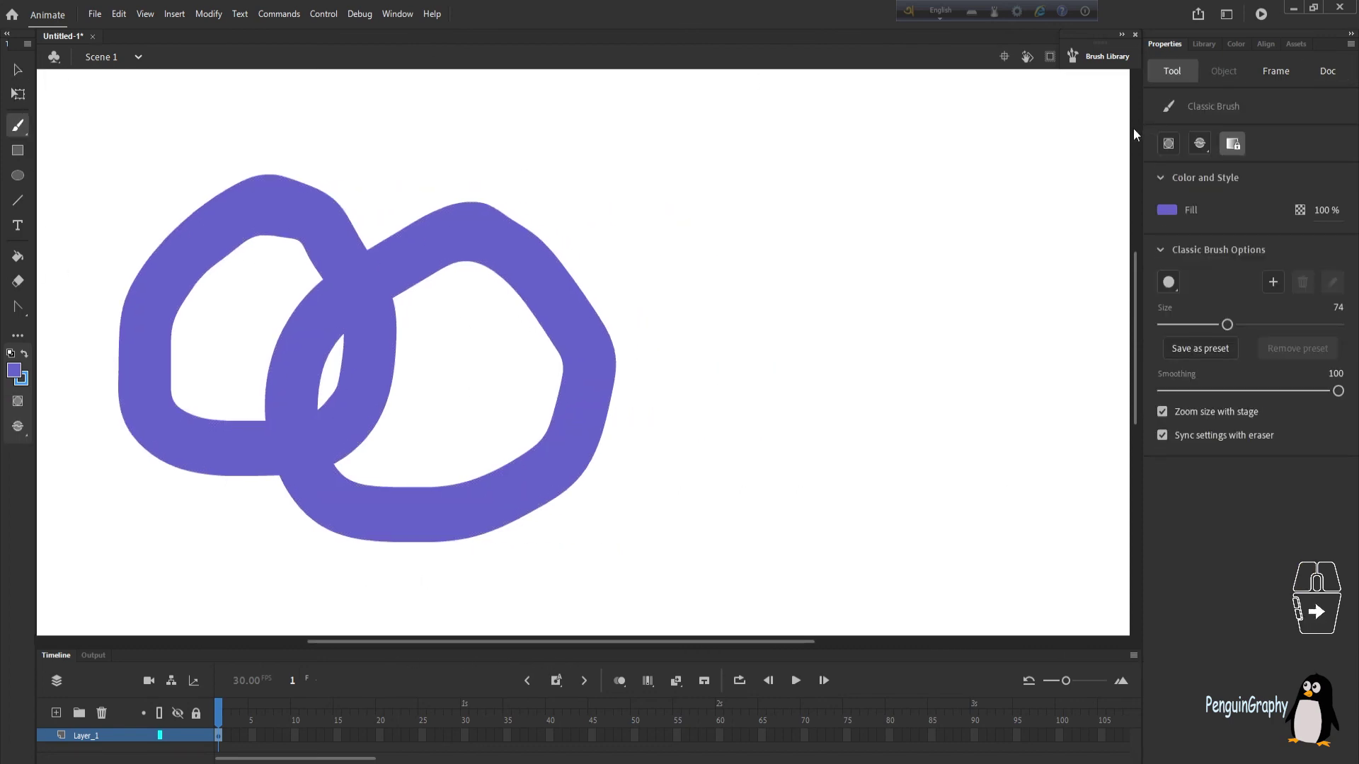
pyautogui.click(1168, 144)
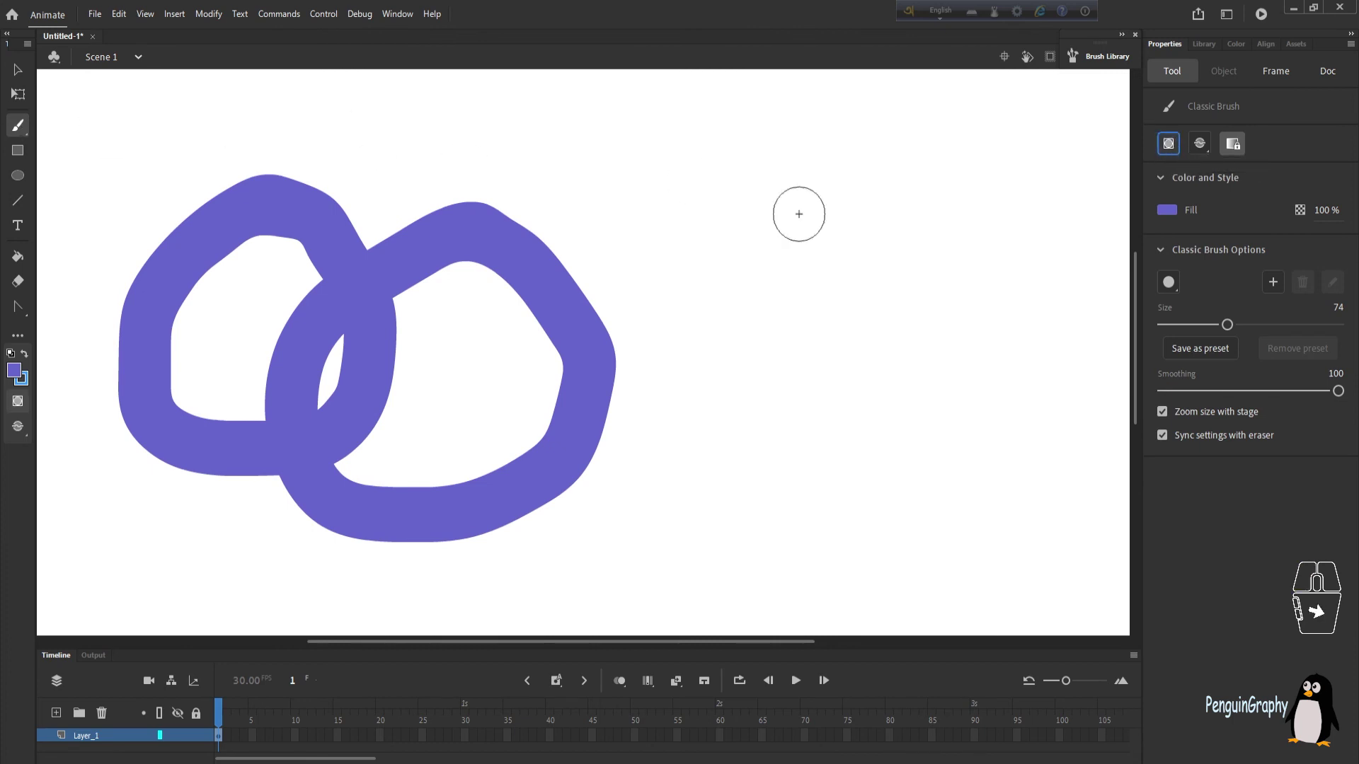
pyautogui.moveTo(798, 212)
pyautogui.mouseDown()
pyautogui.moveTo(813, 370)
pyautogui.moveTo(841, 241)
pyautogui.mouseUp()
pyautogui.moveTo(858, 121)
pyautogui.mouseDown()
pyautogui.moveTo(1001, 264)
pyautogui.moveTo(877, 122)
pyautogui.mouseUp()
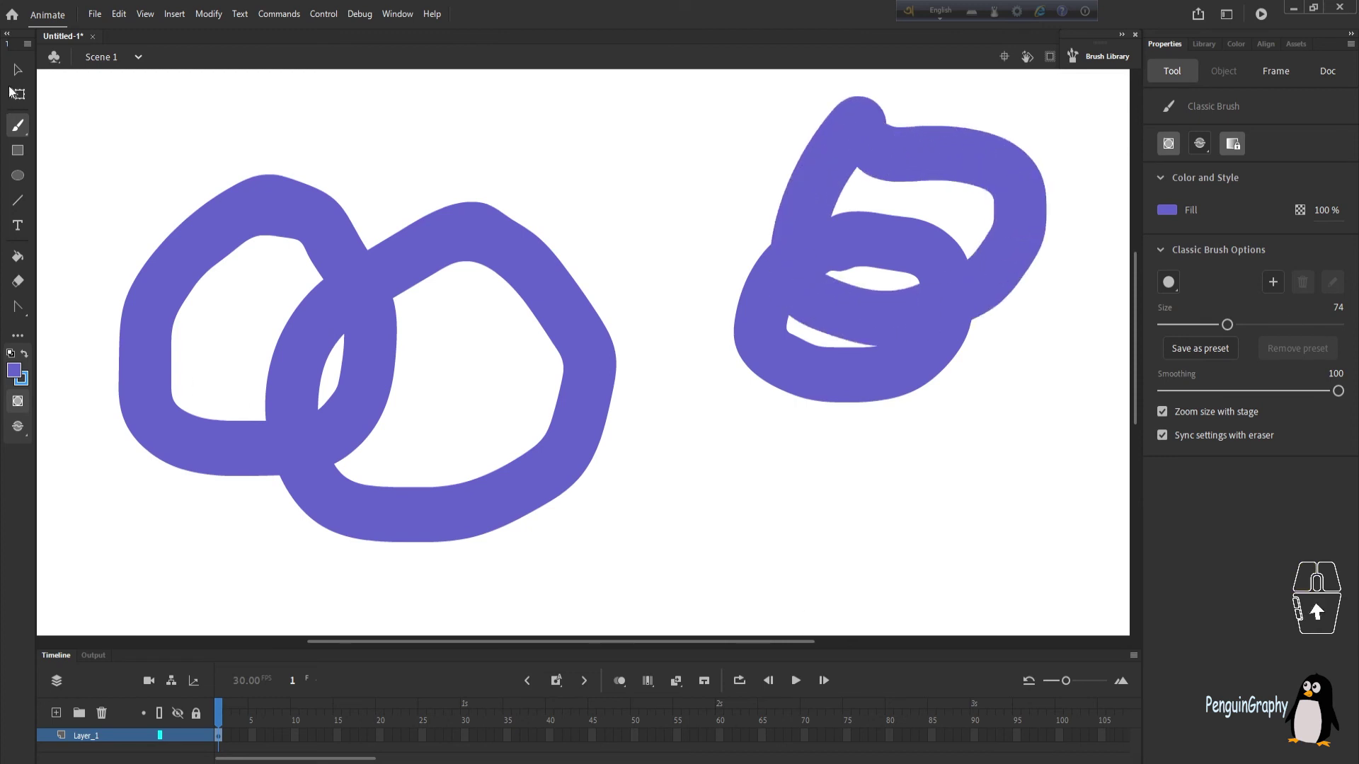
# Step: Select the overlapping drawing-object strokes and the plain loops in turn to compare how each one is selected
pyautogui.click(18, 69)
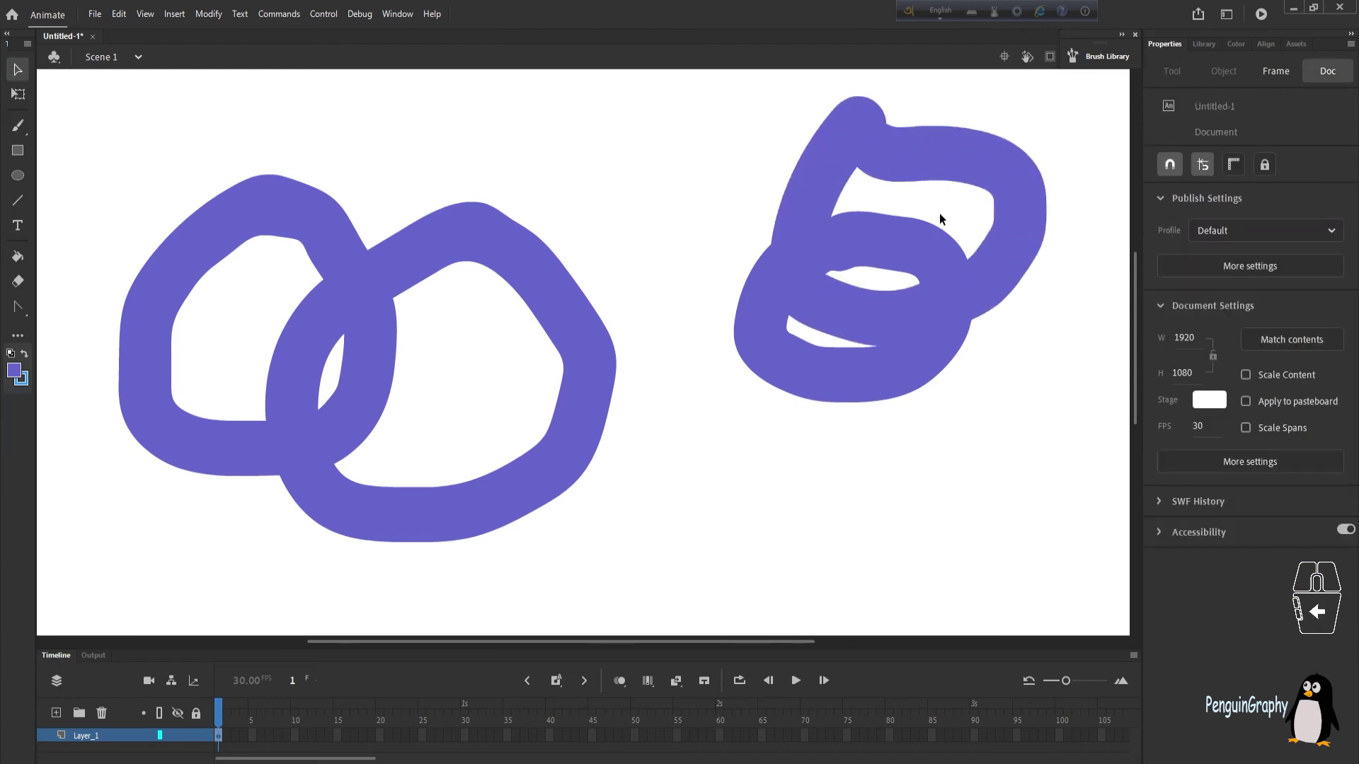
pyautogui.click(908, 345)
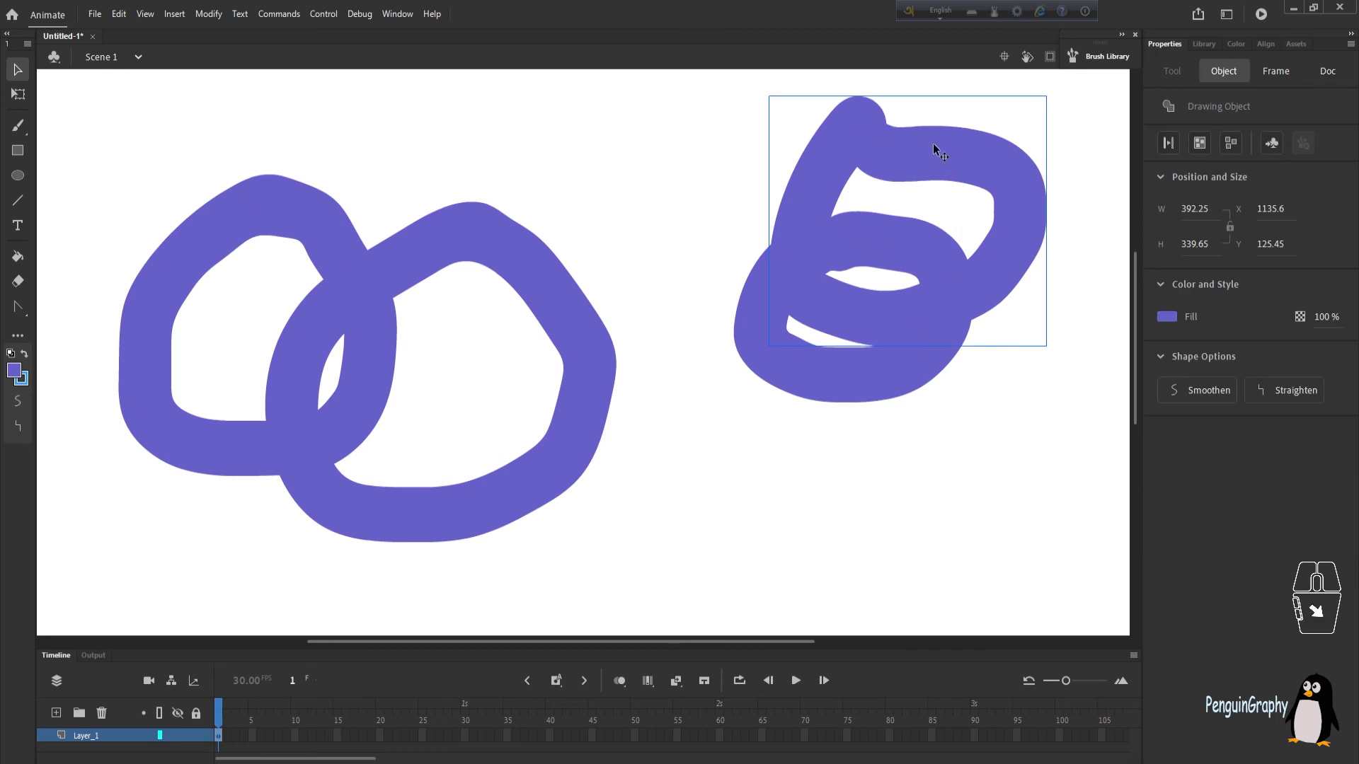
pyautogui.click(845, 394)
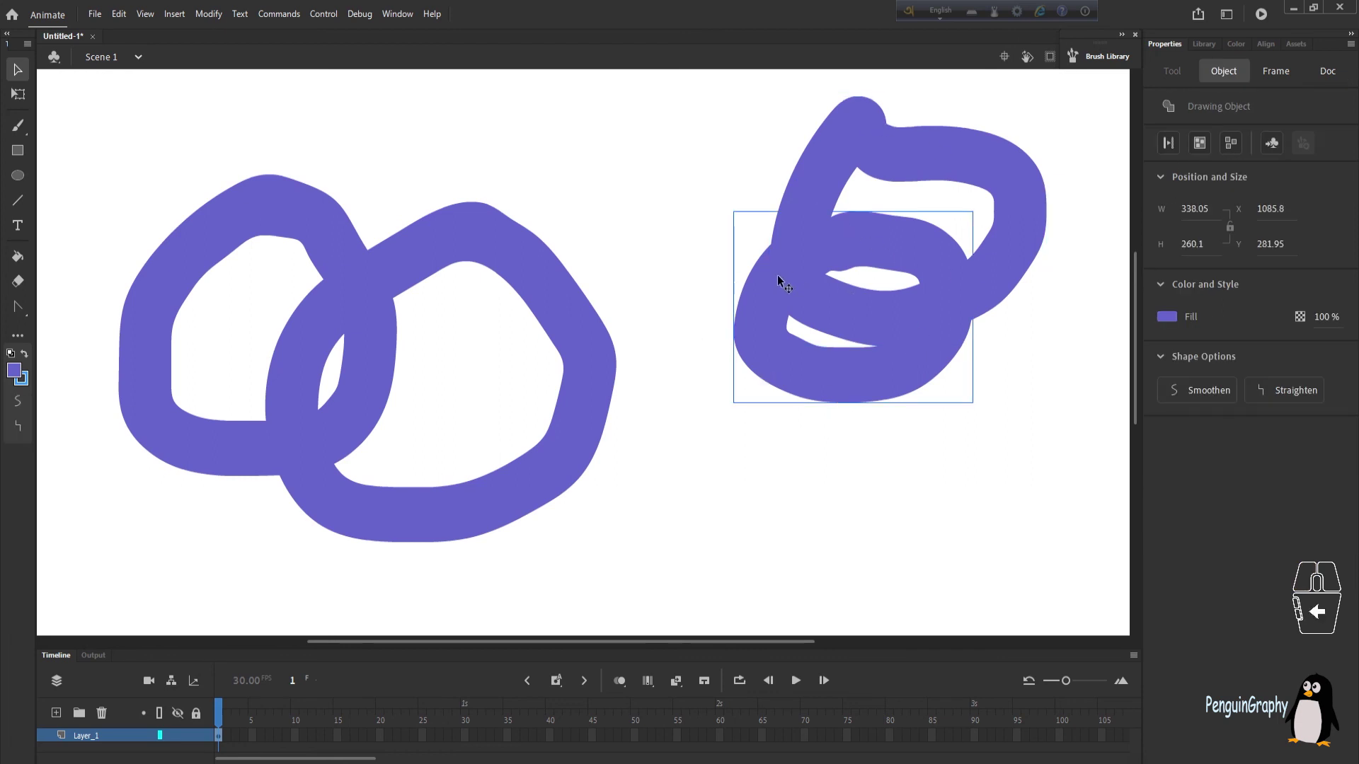
pyautogui.click(360, 310)
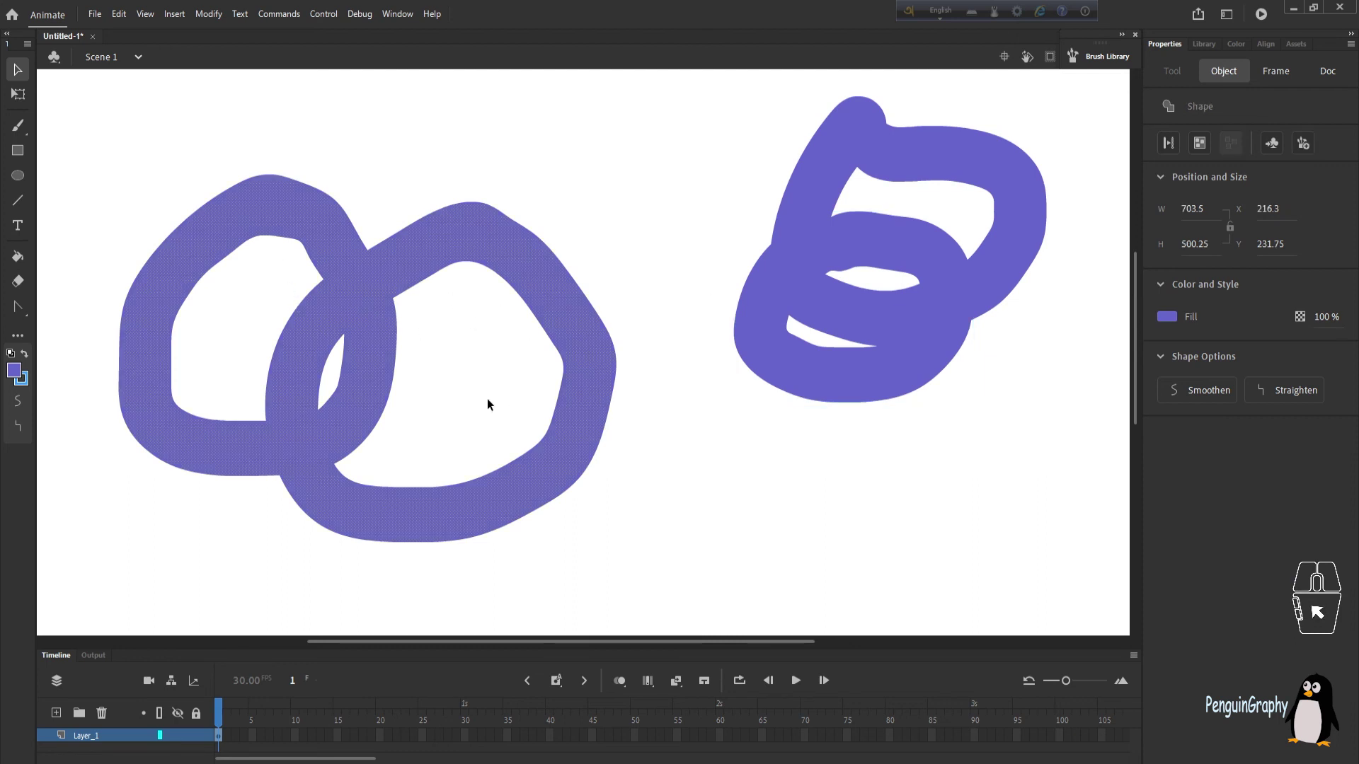
pyautogui.click(834, 186)
pyautogui.click(776, 382)
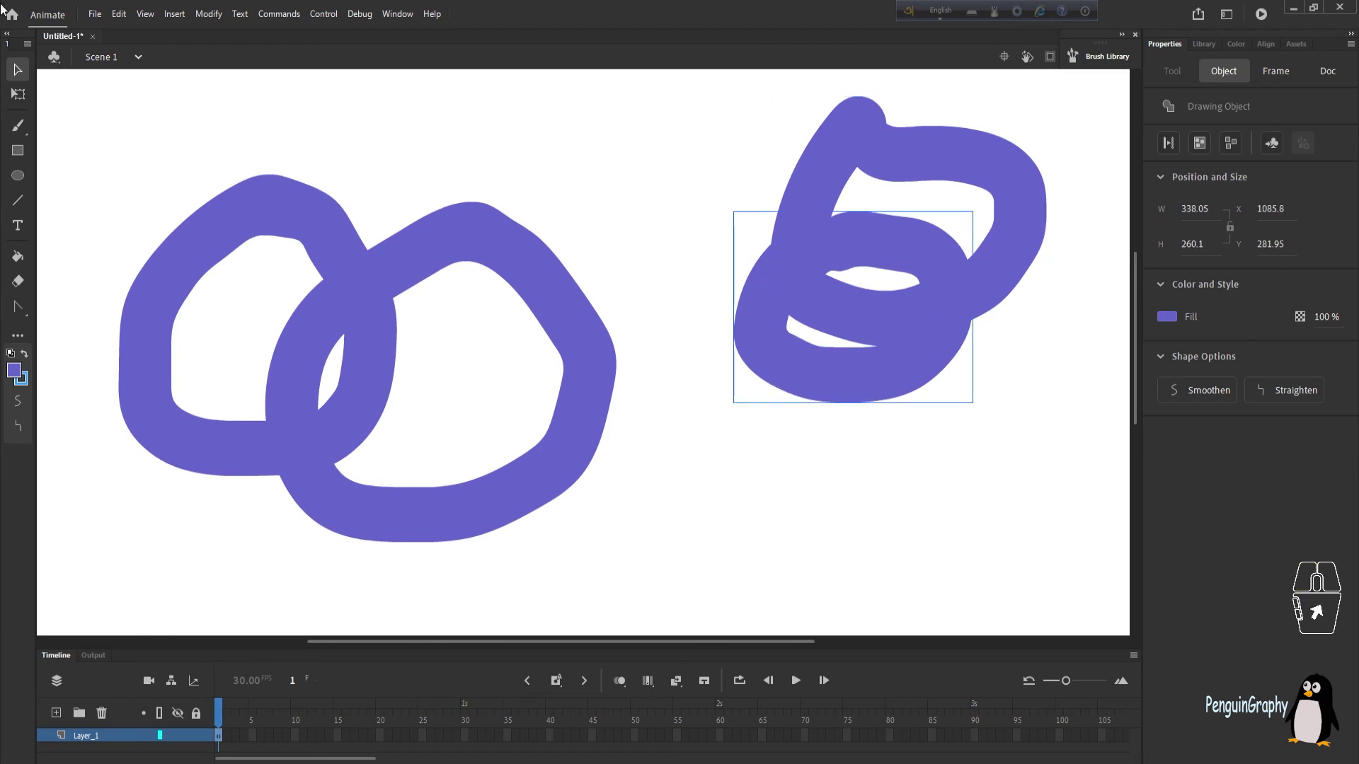
# Step: Select all the loops and strokes on the stage and delete them
pyautogui.click(18, 126)
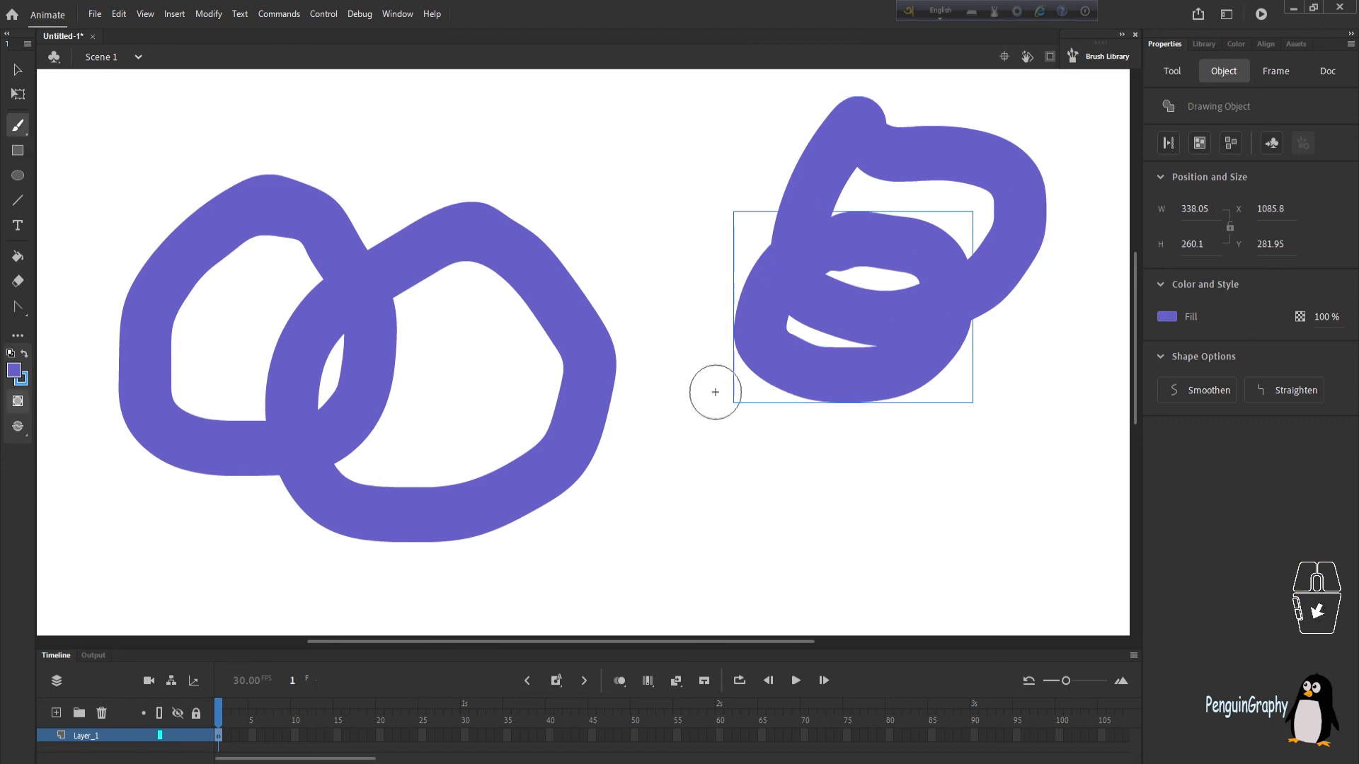
pyautogui.click(1161, 68)
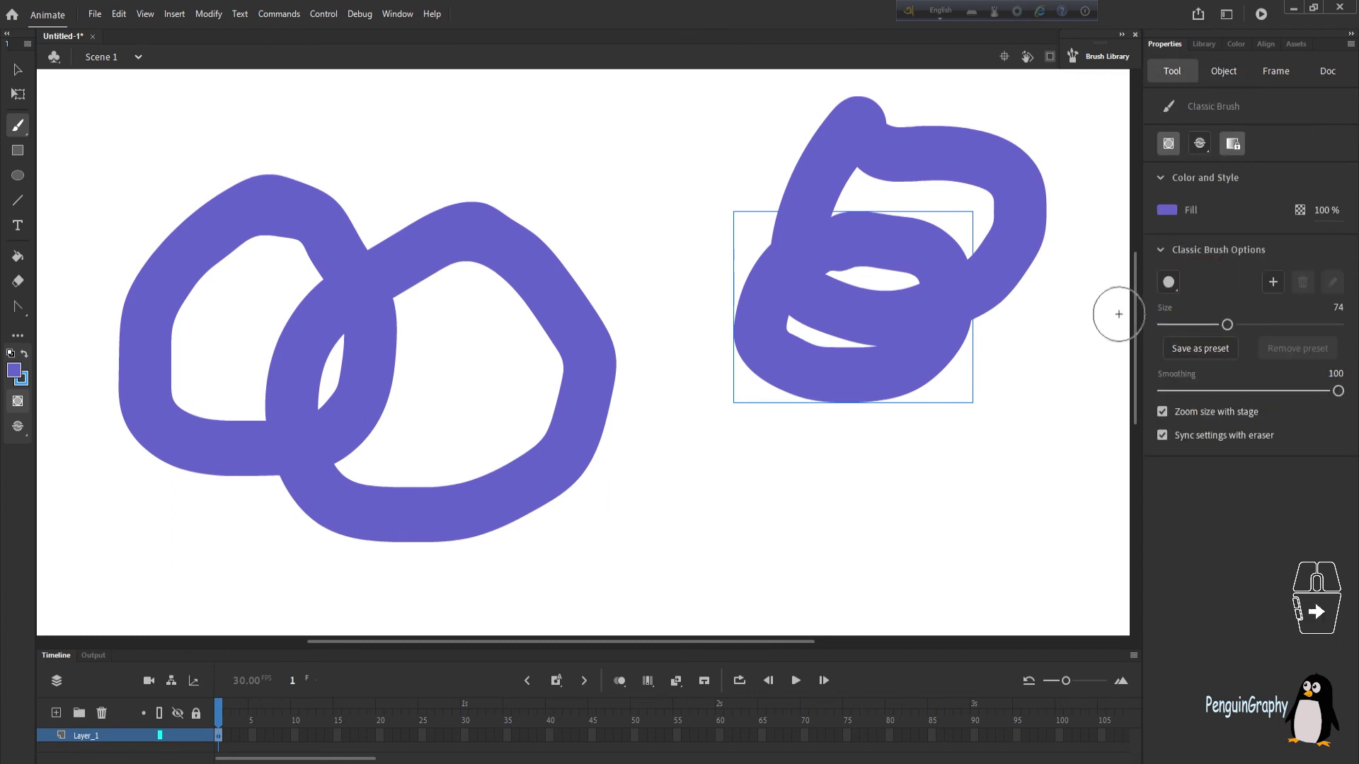
pyautogui.hotkey('ctrl', '-')
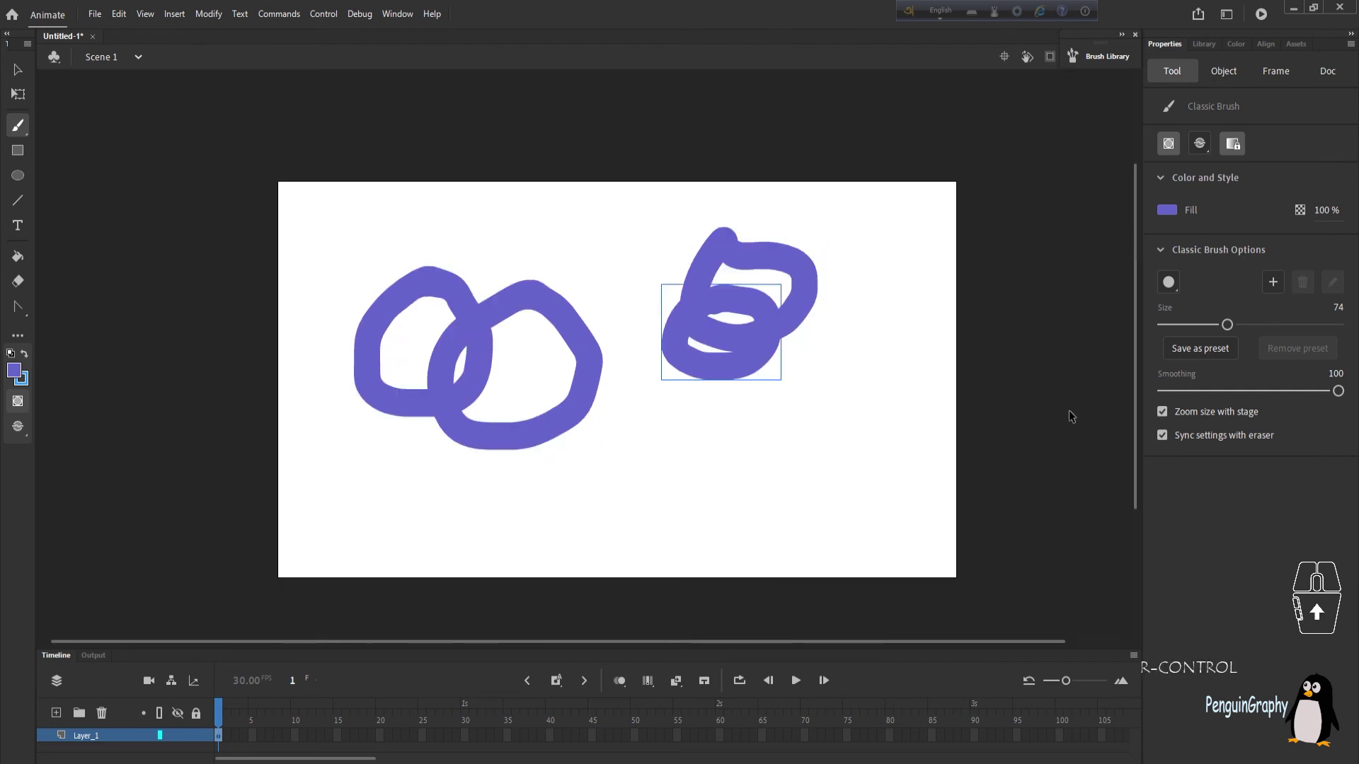
pyautogui.click(16, 71)
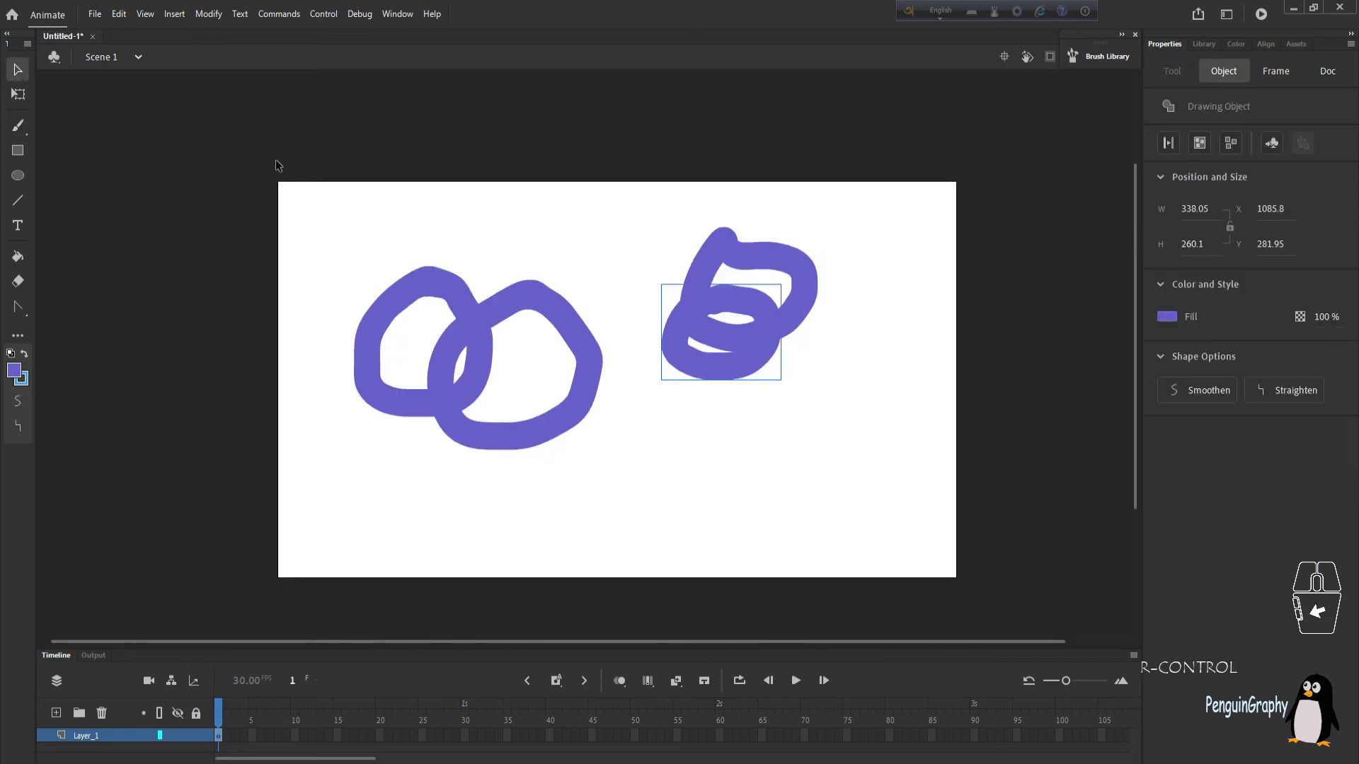
pyautogui.moveTo(252, 146)
pyautogui.mouseDown()
pyautogui.moveTo(771, 528)
pyautogui.moveTo(1061, 586)
pyautogui.moveTo(1030, 600)
pyautogui.mouseUp()
pyautogui.press('BackSpace')
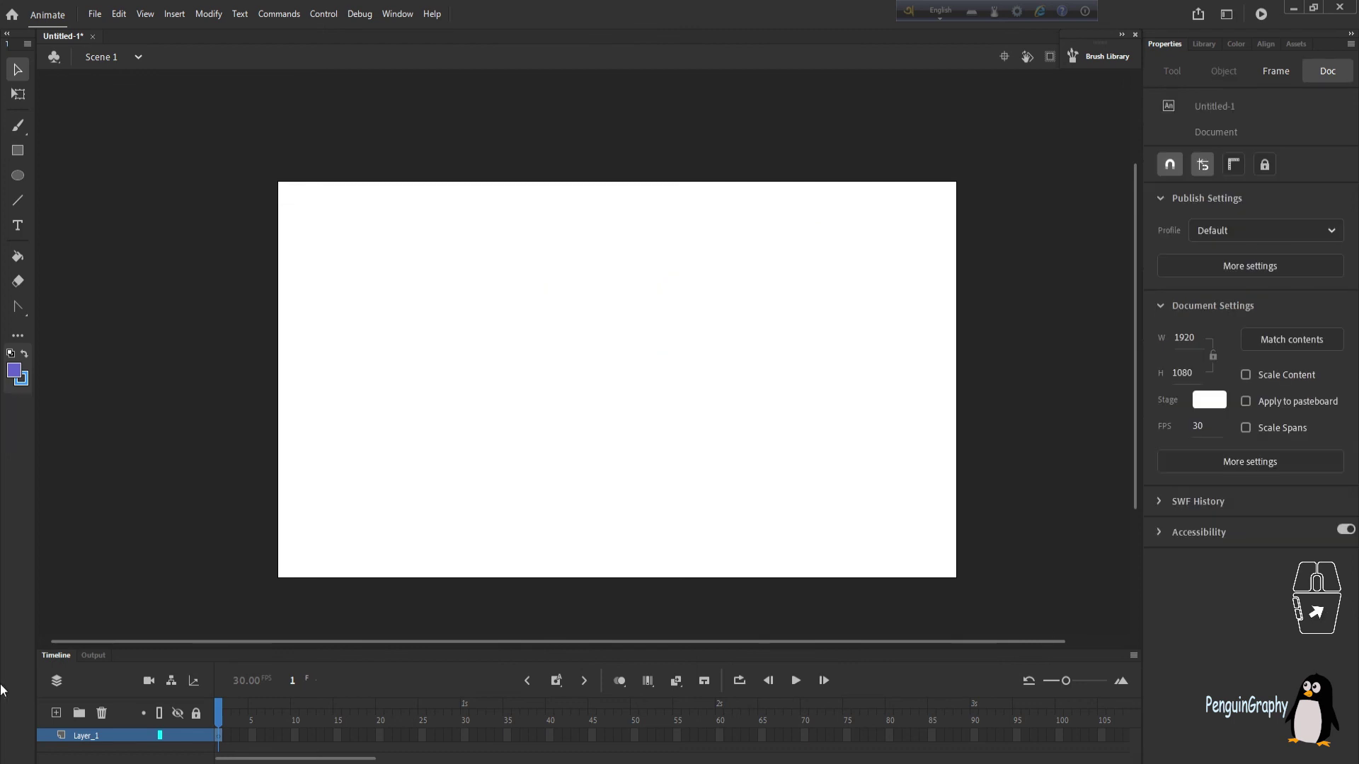
# Step: Outline hilly ground across the stage's lower part with the Classic Brush in dark green and fill it using Paint Bucket
pyautogui.click(18, 125)
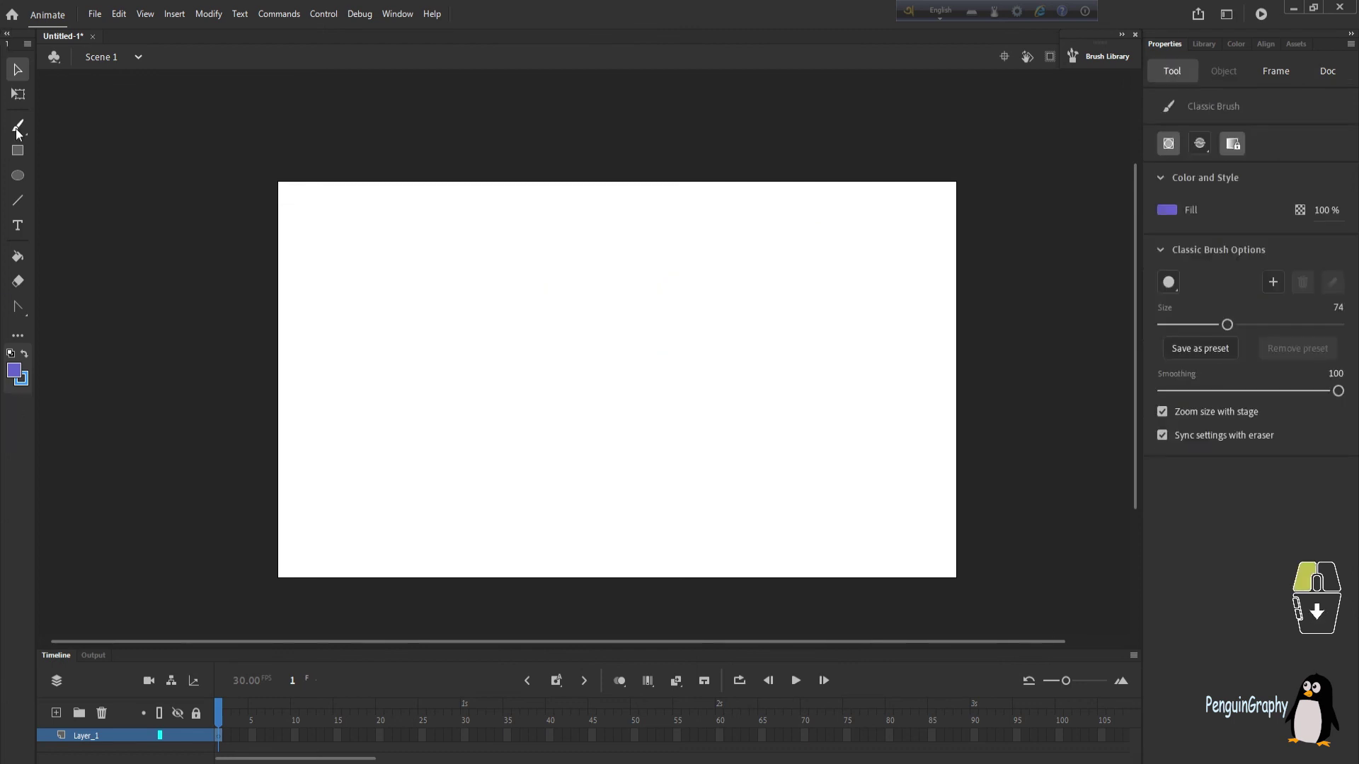
pyautogui.click(14, 370)
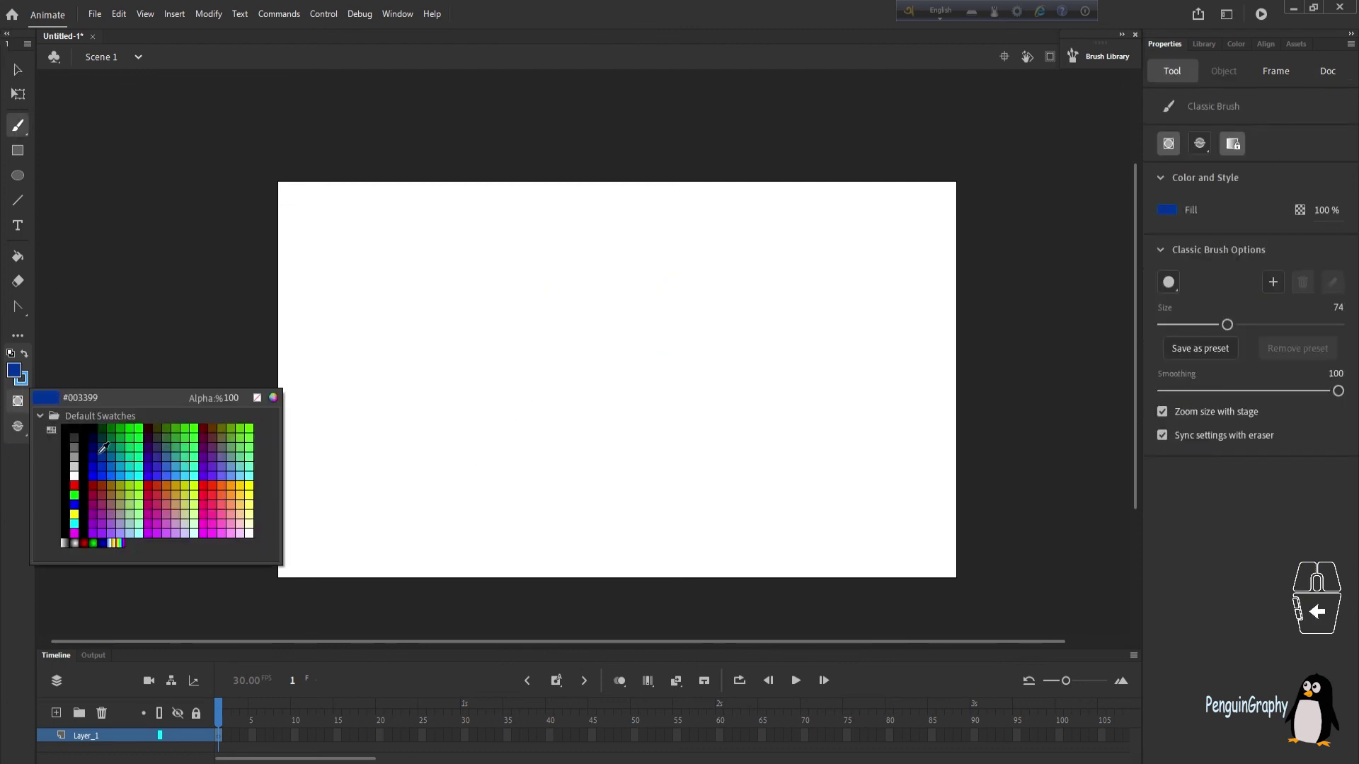
pyautogui.click(102, 428)
pyautogui.moveTo(215, 564); pyautogui.dragTo(258, 573)
pyautogui.click(17, 256)
pyautogui.click(566, 537)
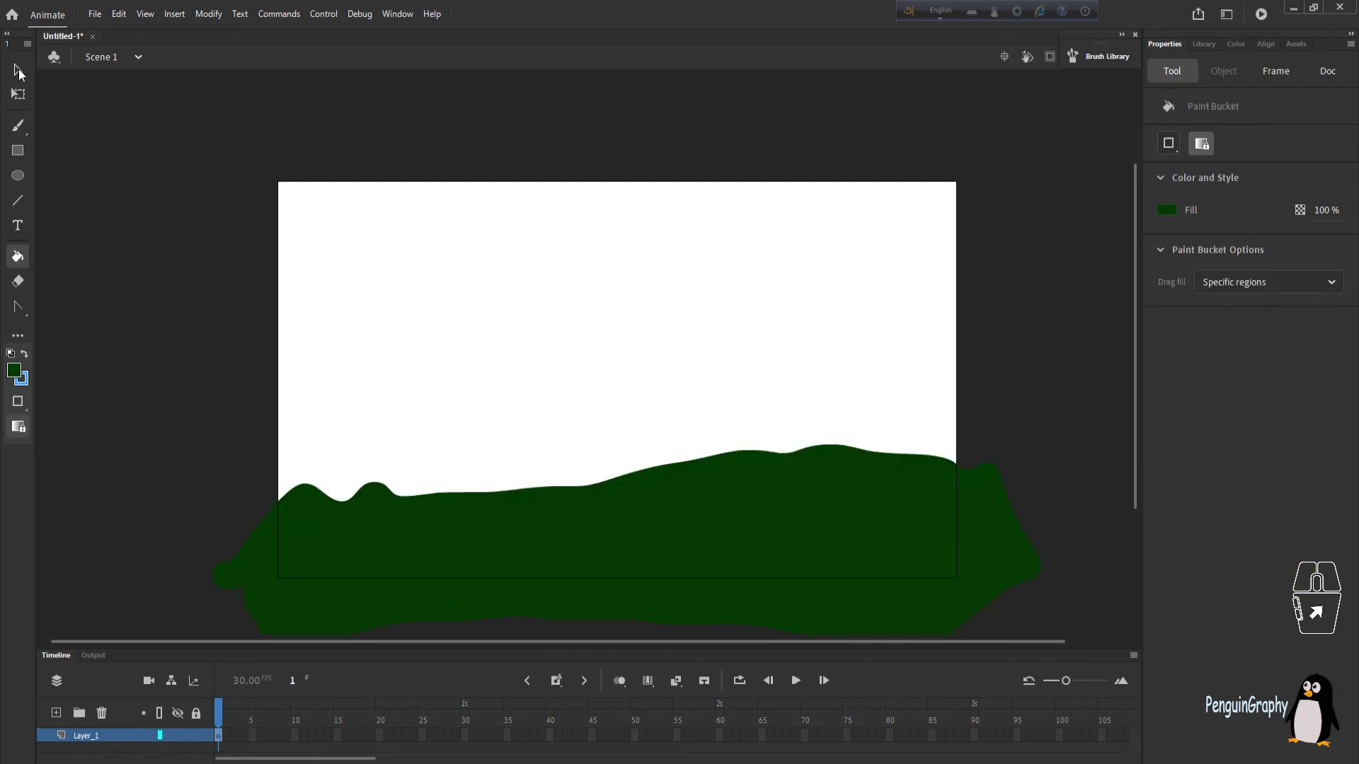
# Step: Set the fill color to red and the brush size to 7, and paint a cloud outline above the green ground
pyautogui.click(17, 69)
pyautogui.click(14, 370)
pyautogui.click(41, 488)
pyautogui.click(18, 126)
pyautogui.moveTo(1226, 325); pyautogui.dragTo(1162, 325)
pyautogui.moveTo(368, 210); pyautogui.dragTo(371, 212)
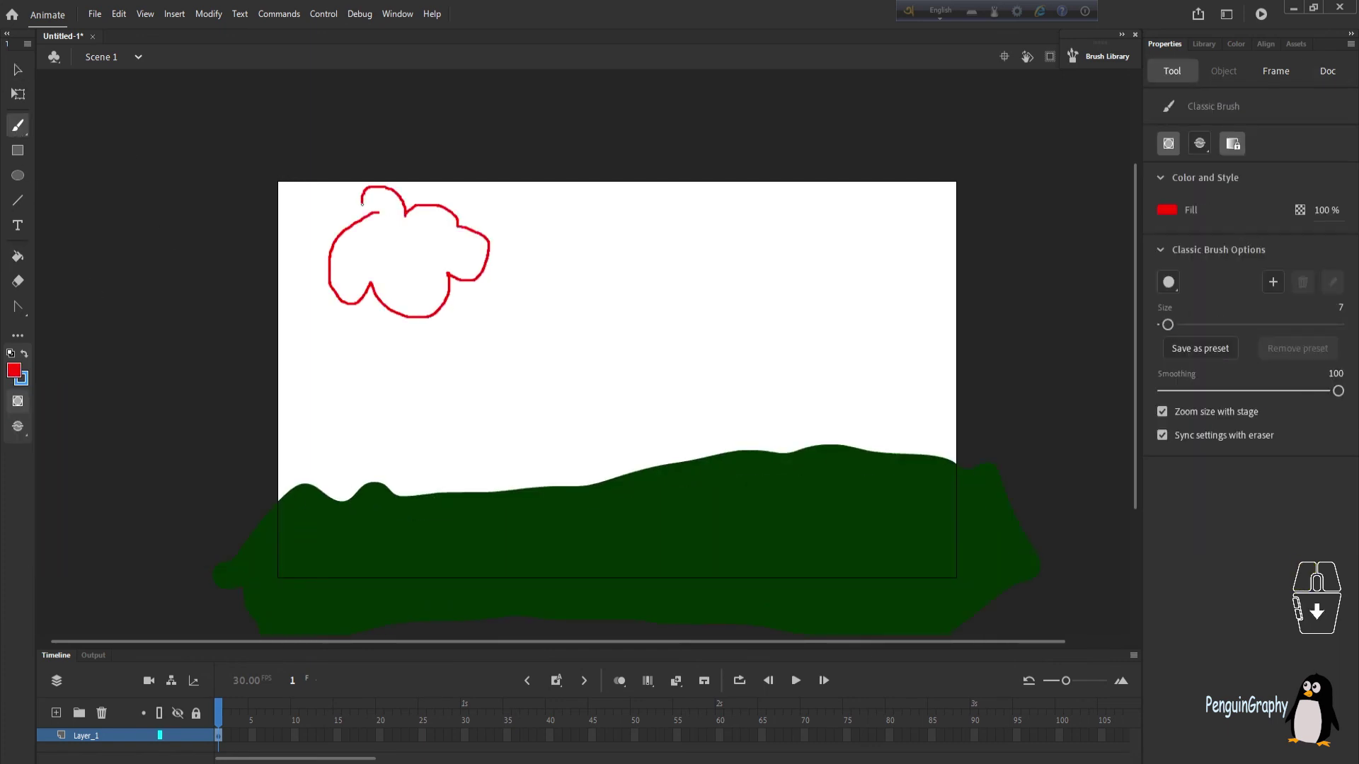
# Step: Paint a second red cloud outline beside the first, fill it with red using Paint Bucket, and return to the Classic Brush
pyautogui.moveTo(667, 212)
pyautogui.mouseDown()
pyautogui.moveTo(758, 206)
pyautogui.moveTo(608, 205)
pyautogui.mouseUp()
pyautogui.click(17, 256)
pyautogui.click(680, 227)
pyautogui.click(18, 70)
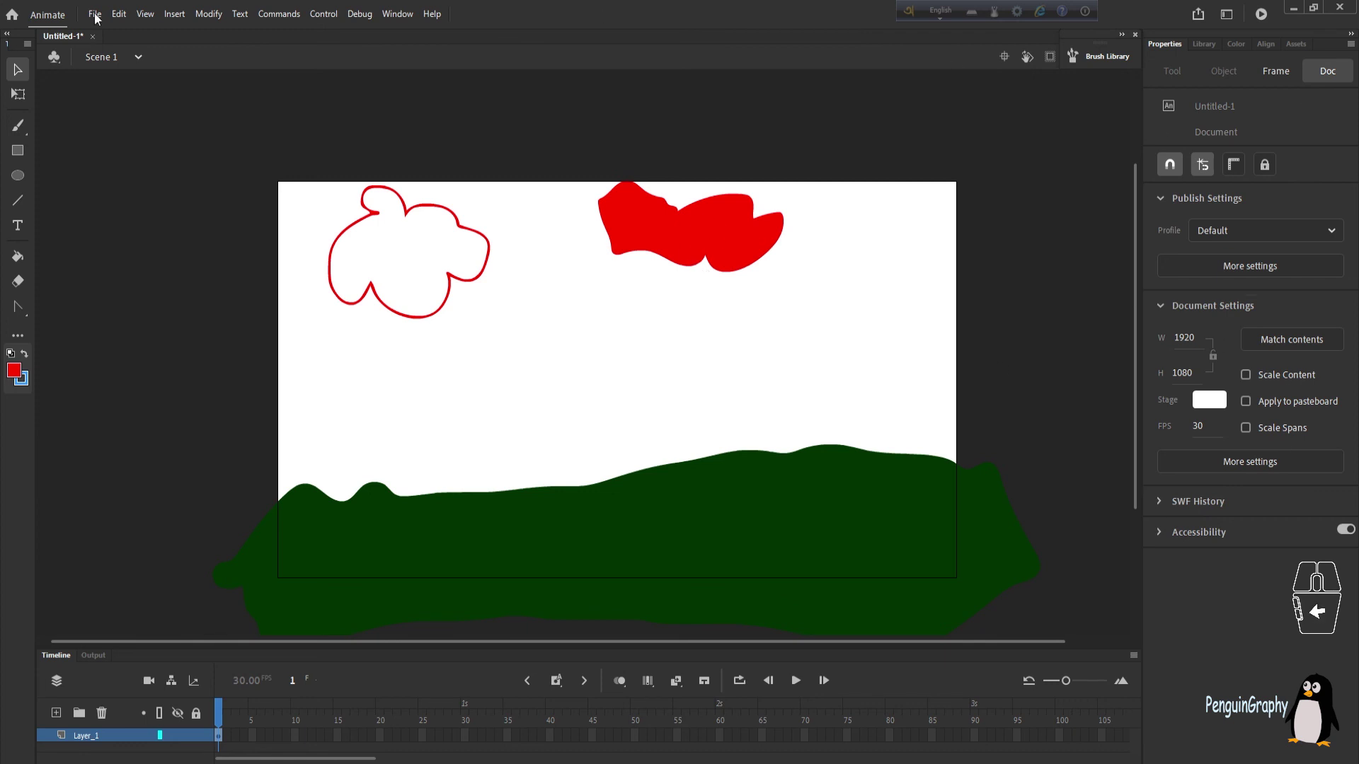
pyautogui.click(22, 127)
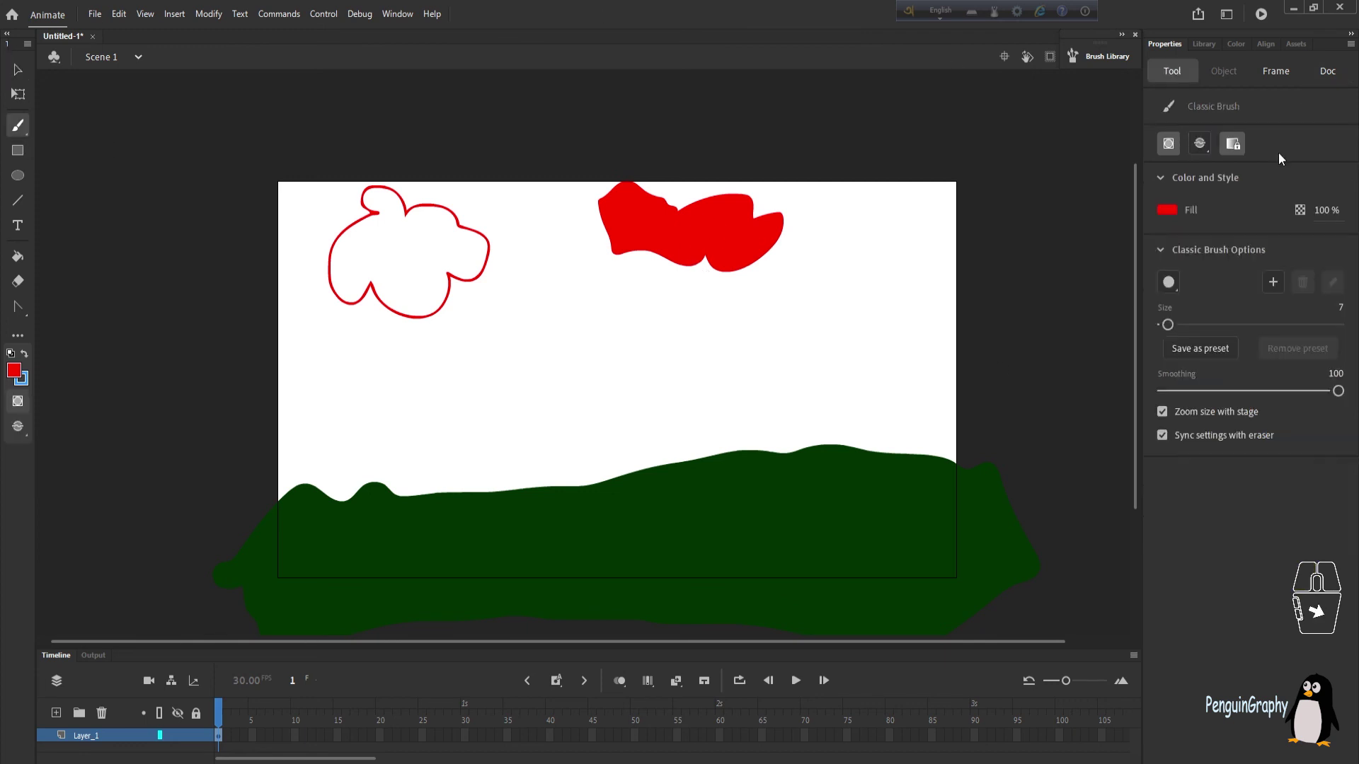
# Step: Set the Classic Brush to Paint Normal mode with a bright green fill and object drawing mode on
pyautogui.click(1198, 143)
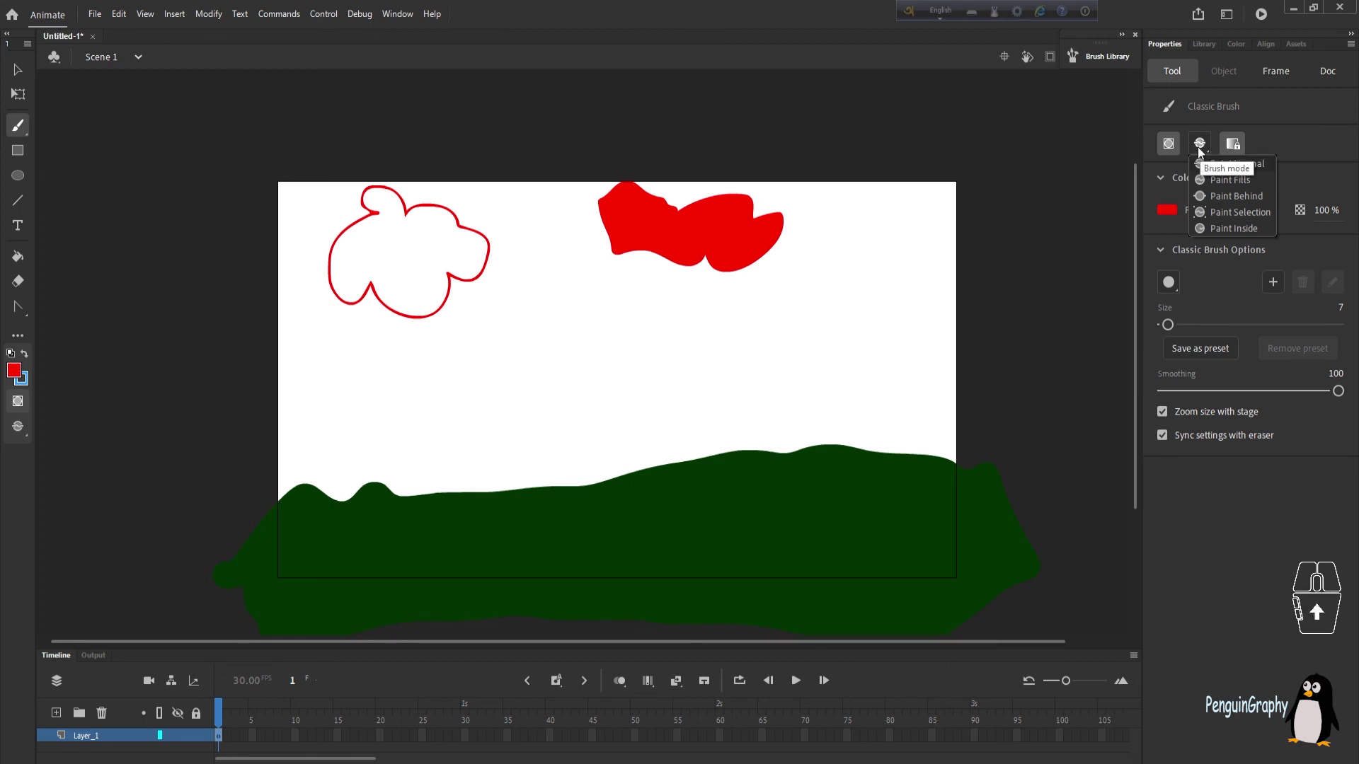
pyautogui.click(1197, 145)
pyautogui.click(1198, 144)
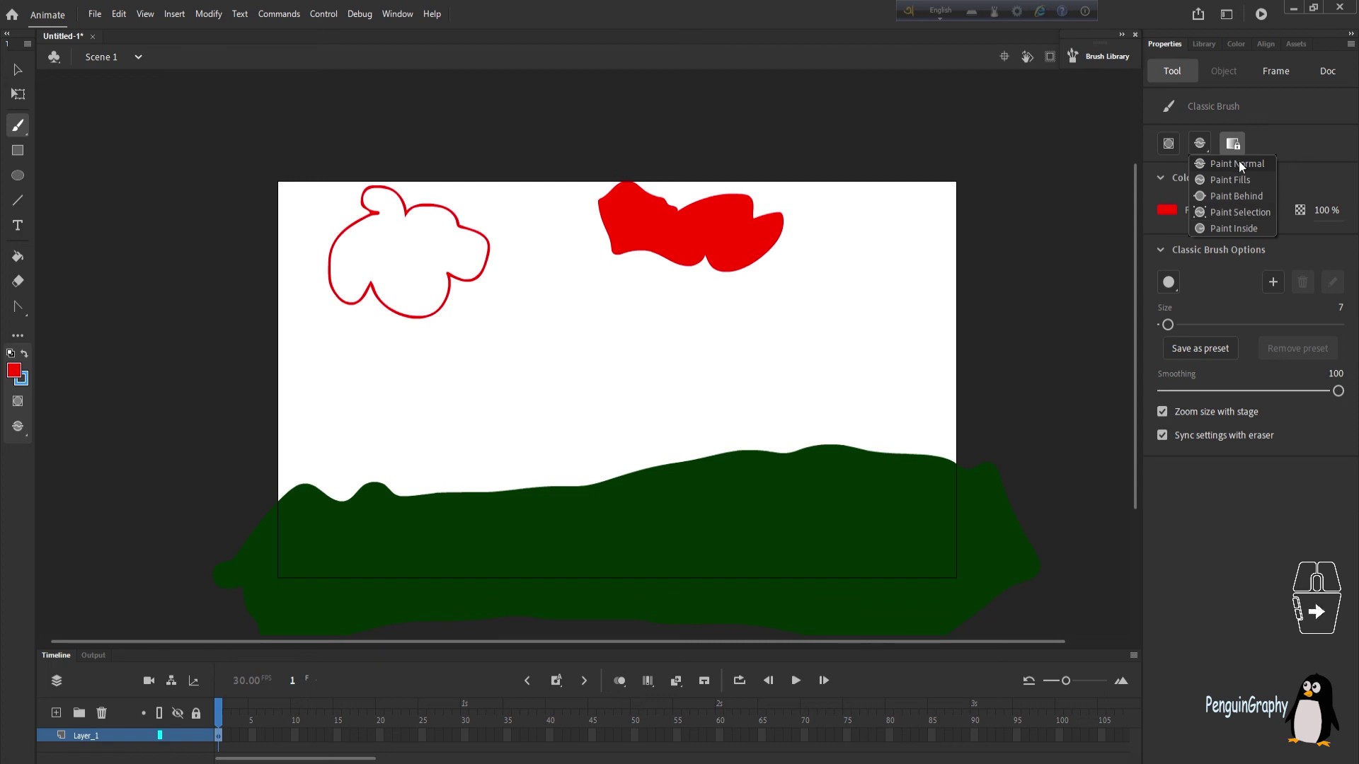
pyautogui.click(1233, 163)
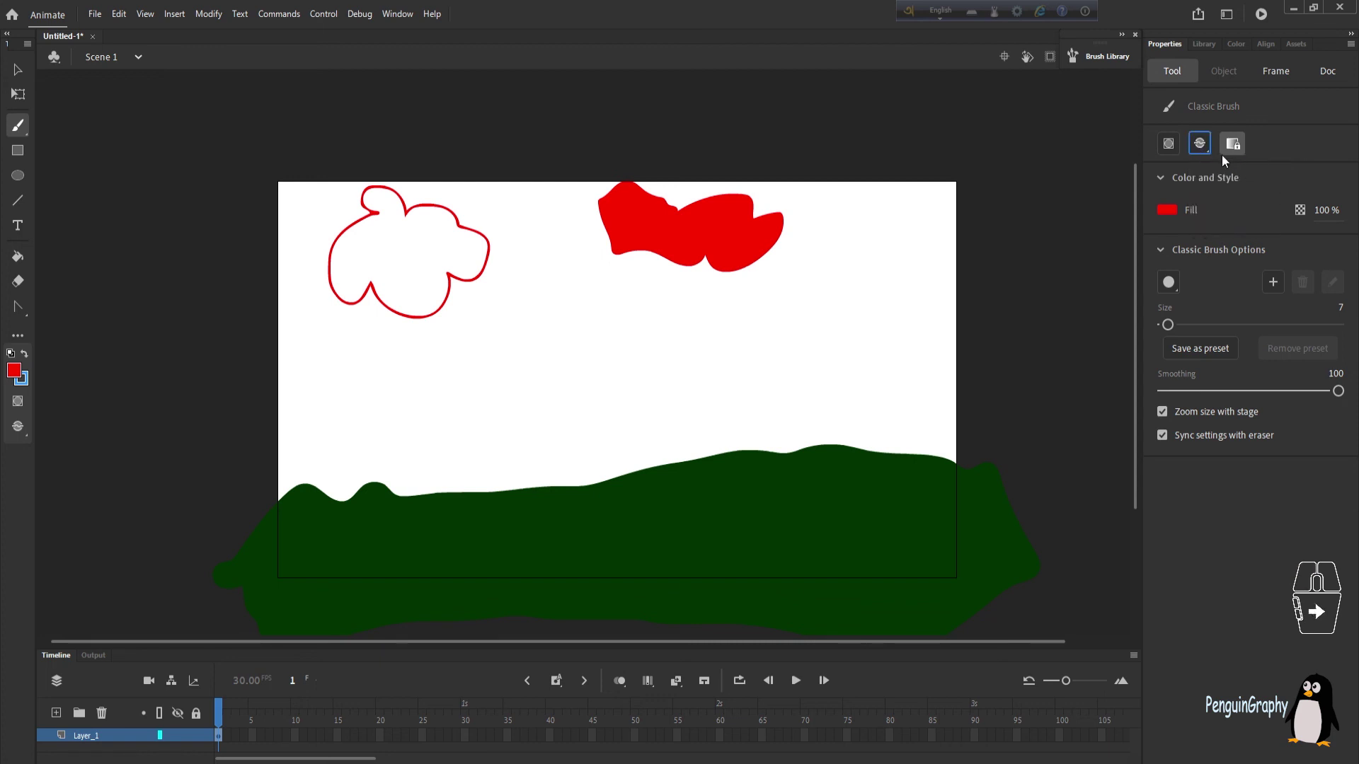
pyautogui.click(14, 371)
pyautogui.press('j')
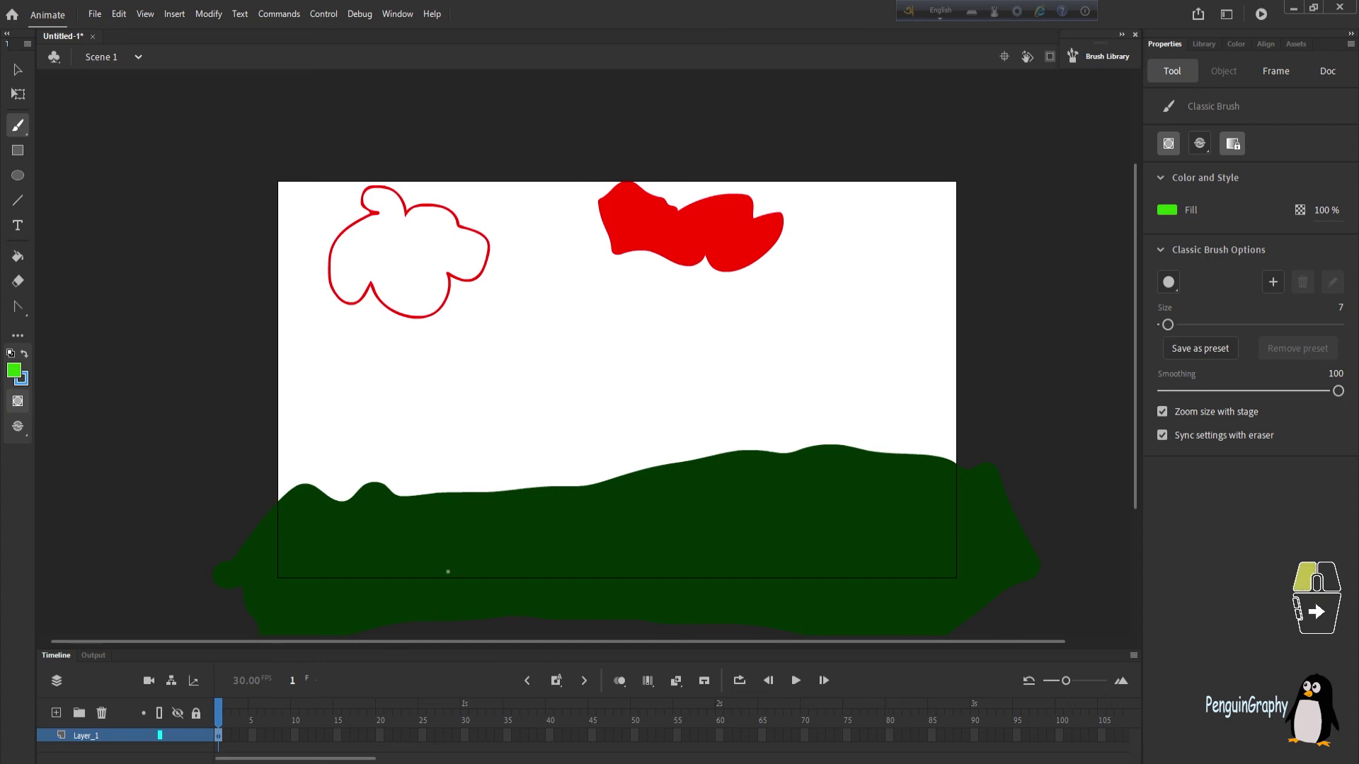
# Step: Paint a small grass tuft outline on the lower part of the dark green ground and fill it bright green with Paint Bucket
pyautogui.moveTo(447, 572)
pyautogui.mouseDown()
pyautogui.moveTo(456, 525)
pyautogui.moveTo(453, 550)
pyautogui.moveTo(471, 537)
pyautogui.moveTo(453, 576)
pyautogui.mouseUp()
pyautogui.click(17, 256)
pyautogui.click(461, 563)
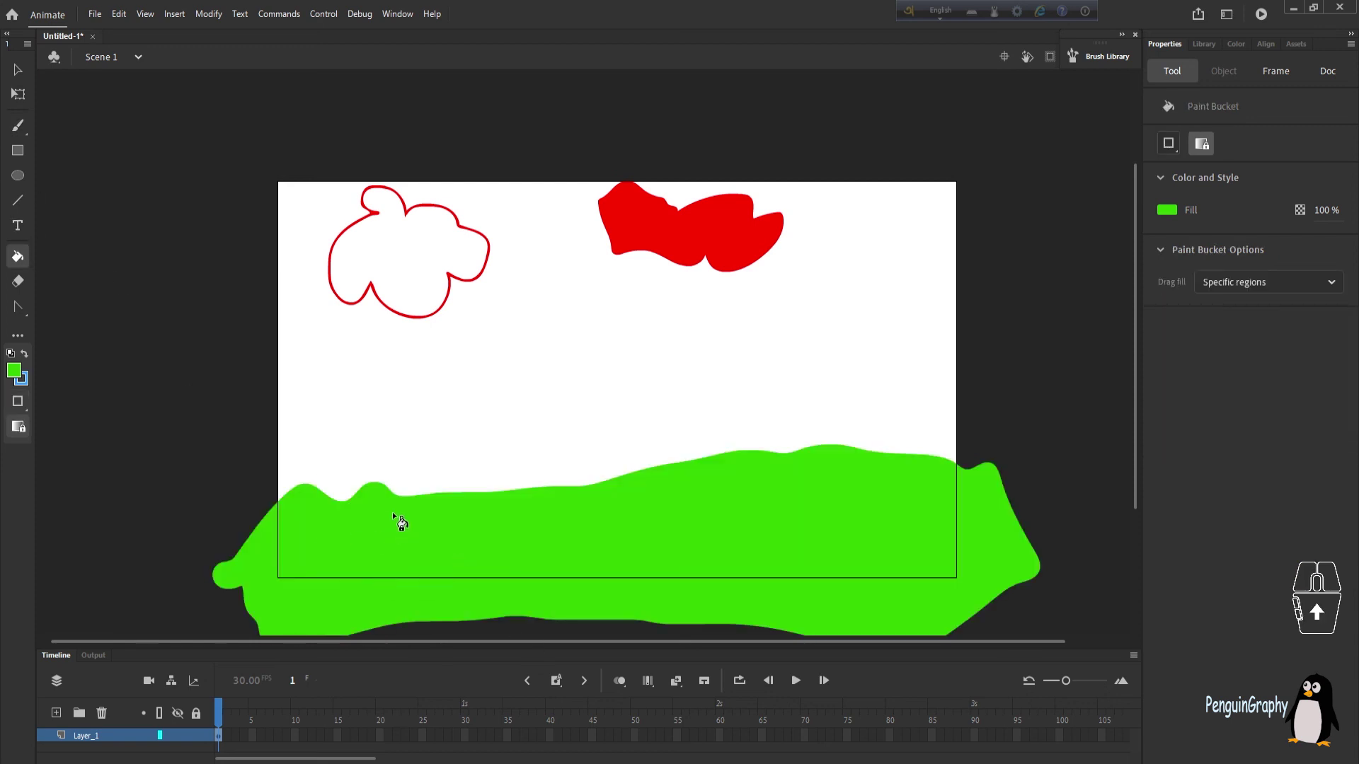
pyautogui.hotkey('ctrl', 'z')
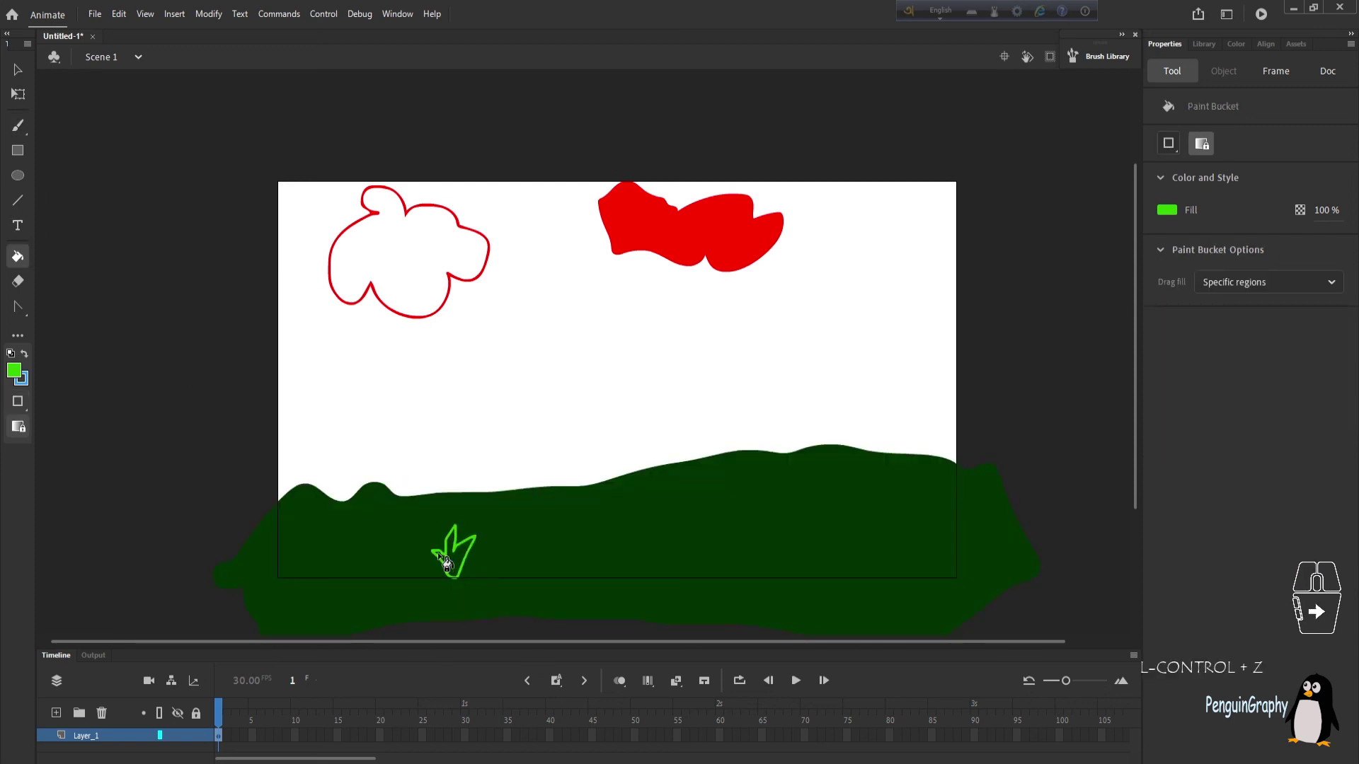
pyautogui.click(454, 564)
# Step: Paint a second grass tuft with the Classic Brush across the hill's edge near the middle and fill it bright green
pyautogui.click(16, 127)
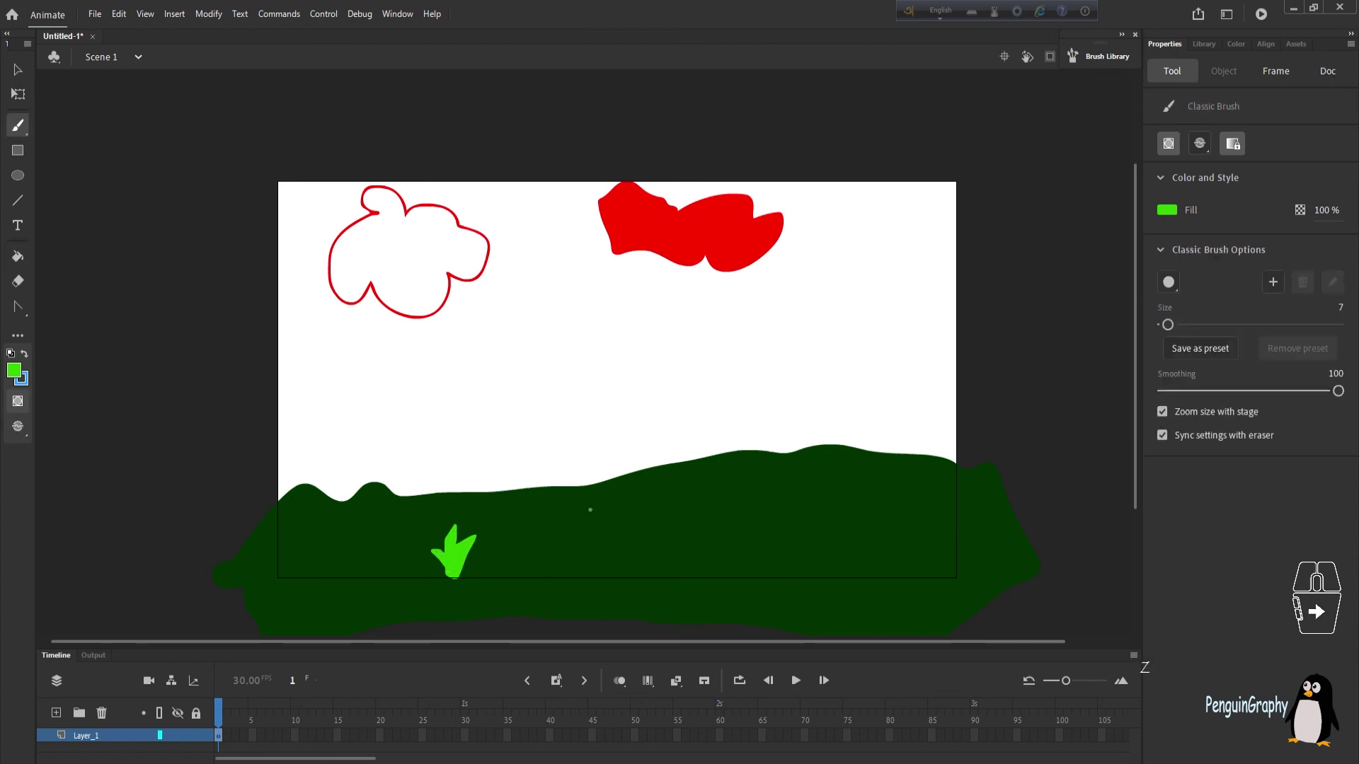
pyautogui.moveTo(588, 511)
pyautogui.mouseDown()
pyautogui.moveTo(614, 464)
pyautogui.moveTo(610, 511)
pyautogui.mouseUp()
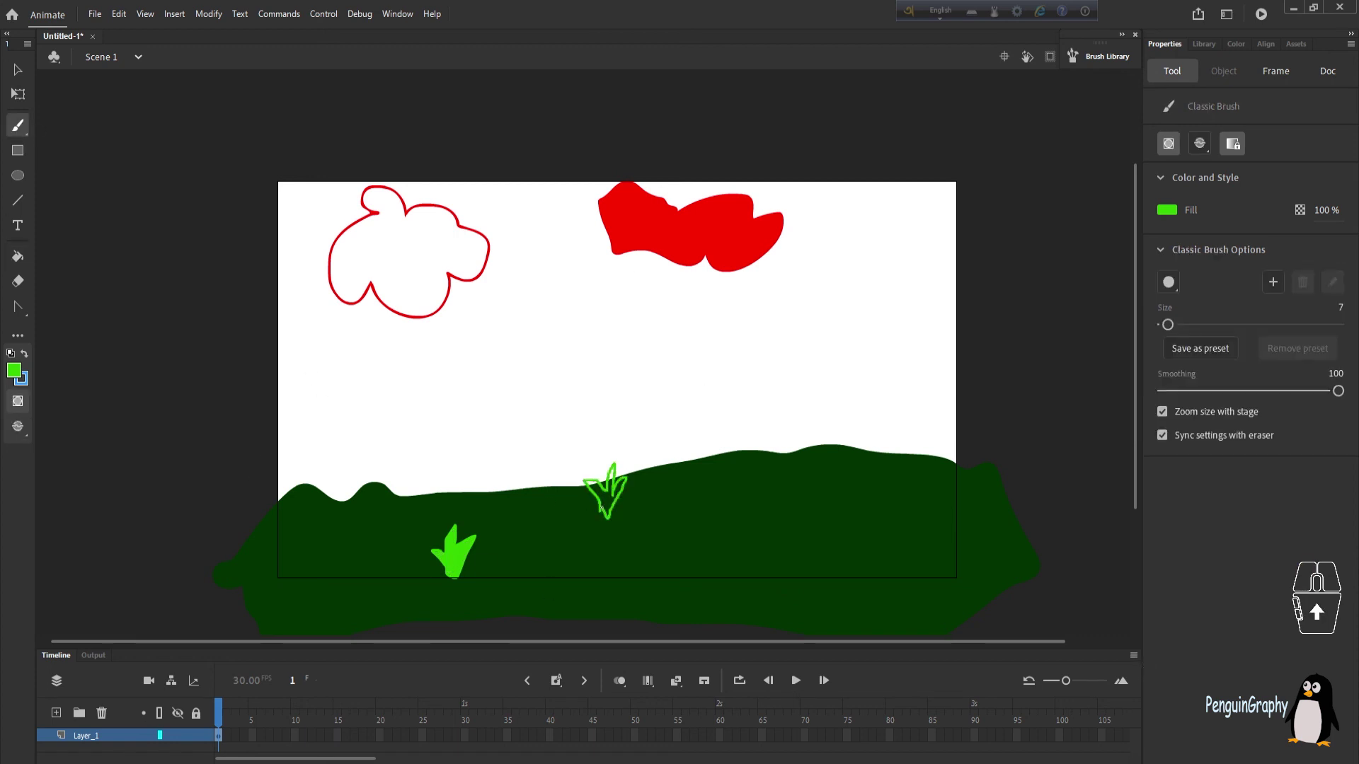
pyautogui.click(18, 256)
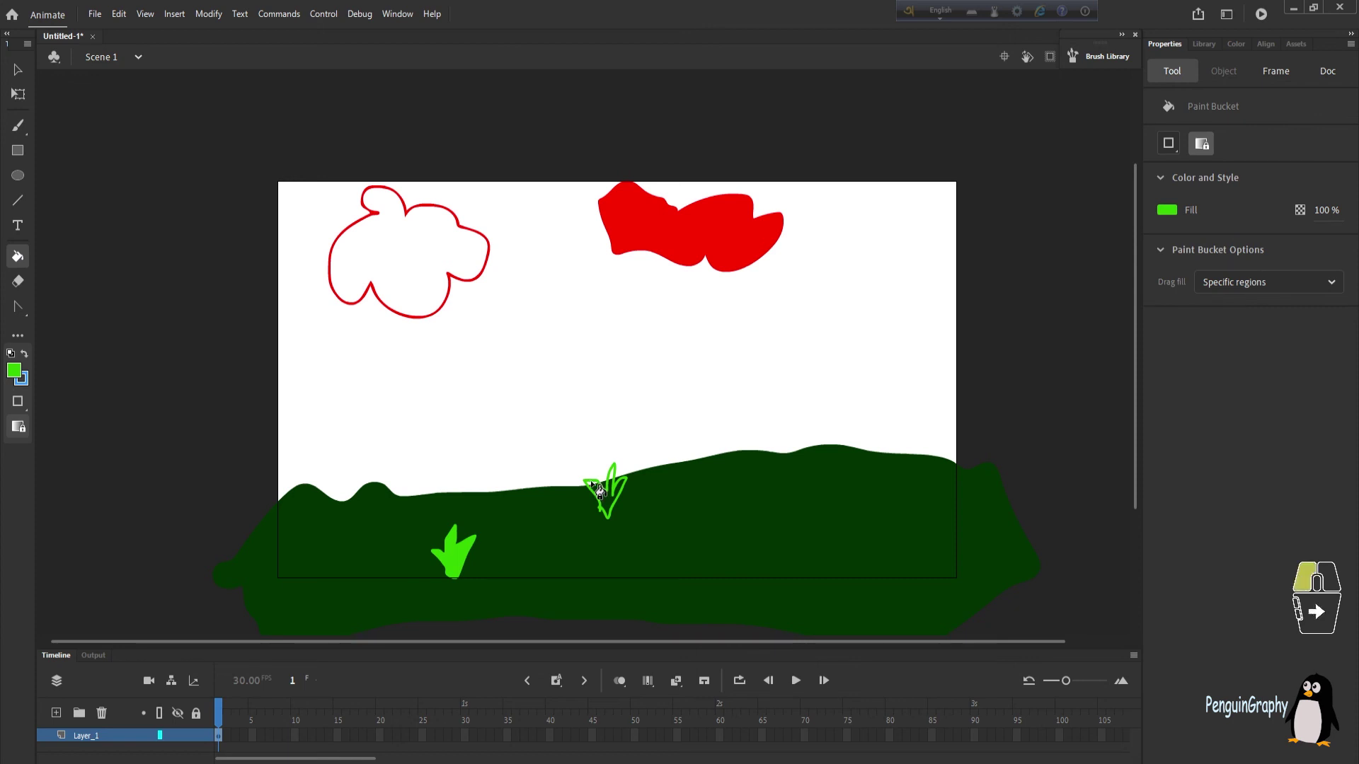
pyautogui.click(596, 491)
pyautogui.hotkey('ctrl', 'z')
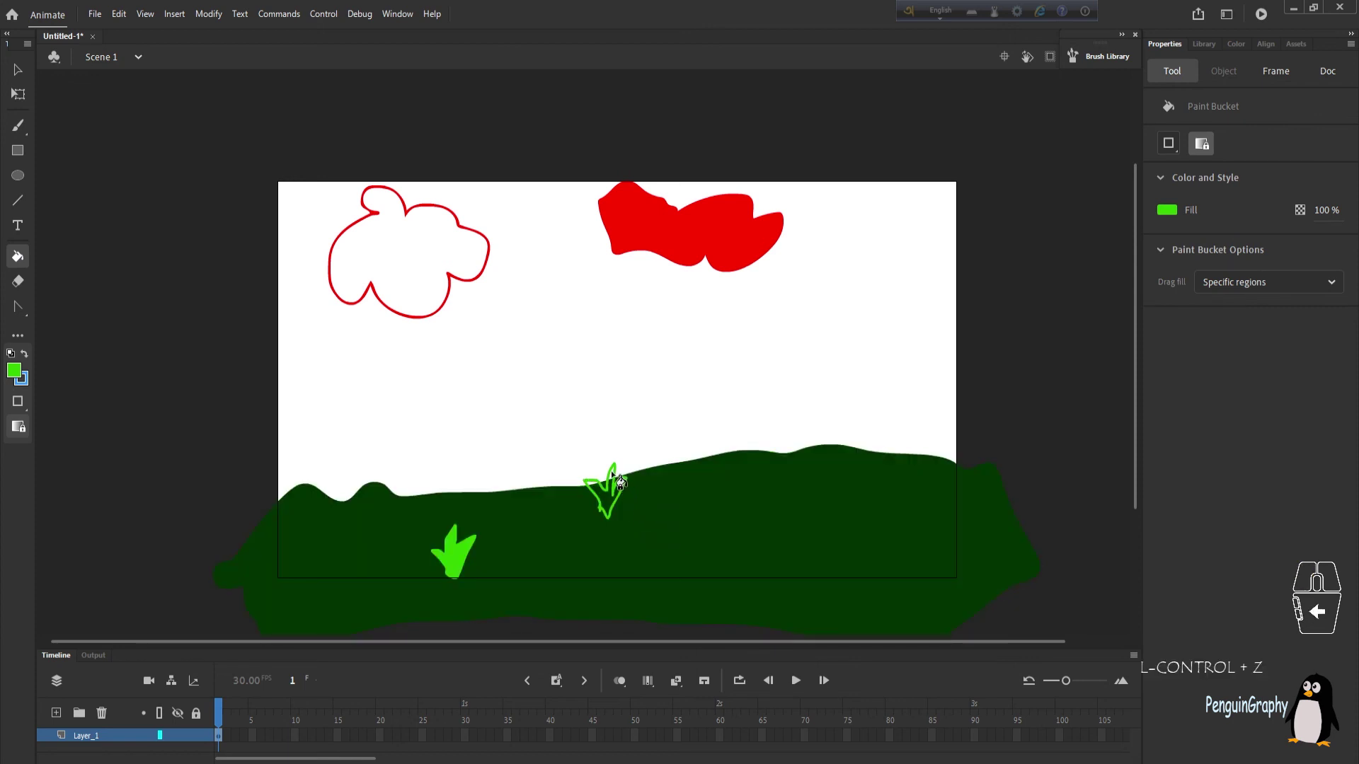
pyautogui.click(608, 492)
# Step: Paint a larger four-bladed grass tuft on the hill's edge to the right of the second tuft and fill it bright green
pyautogui.click(18, 125)
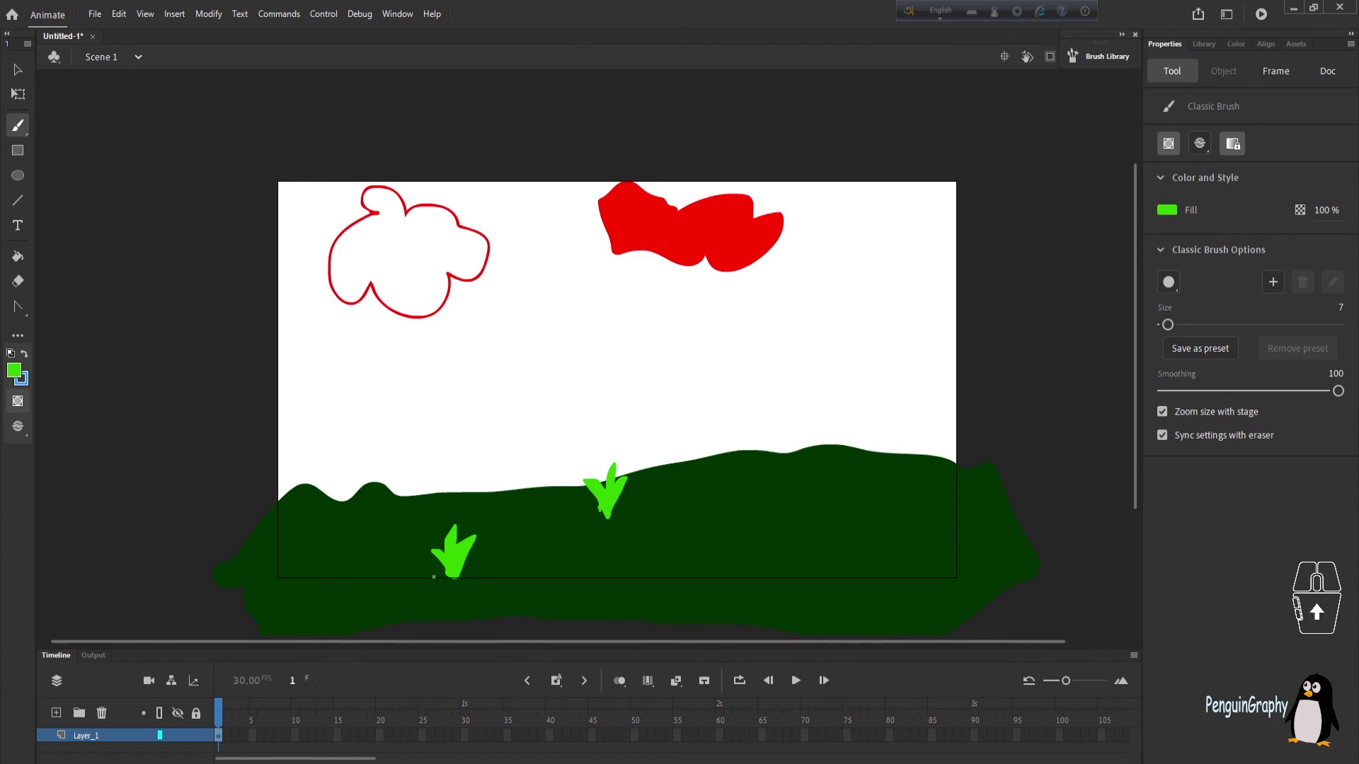
pyautogui.scroll(3, 434, 577)
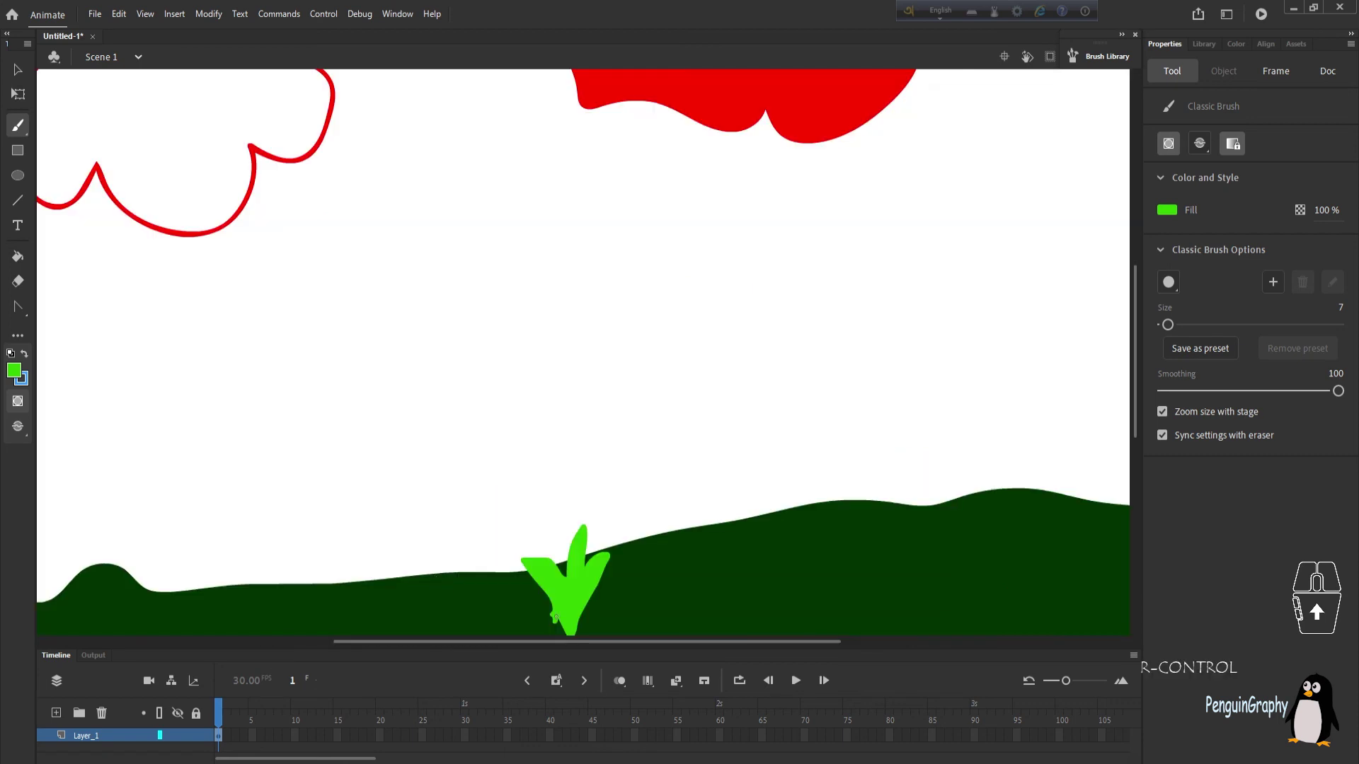
pyautogui.moveTo(1133, 380); pyautogui.dragTo(1133, 407)
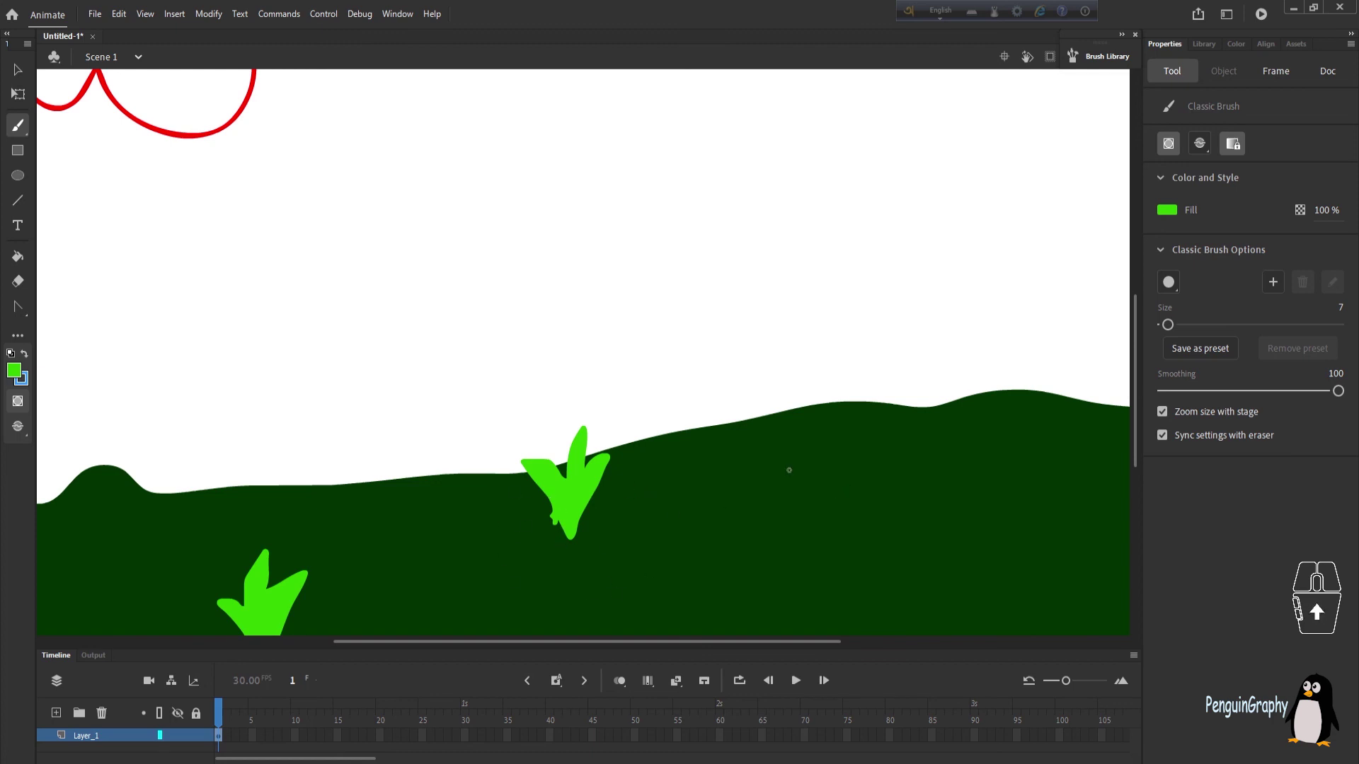
pyautogui.moveTo(784, 441)
pyautogui.mouseDown()
pyautogui.moveTo(765, 399)
pyautogui.moveTo(787, 335)
pyautogui.moveTo(829, 345)
pyautogui.moveTo(819, 401)
pyautogui.moveTo(855, 383)
pyautogui.moveTo(822, 437)
pyautogui.moveTo(782, 447)
pyautogui.mouseUp()
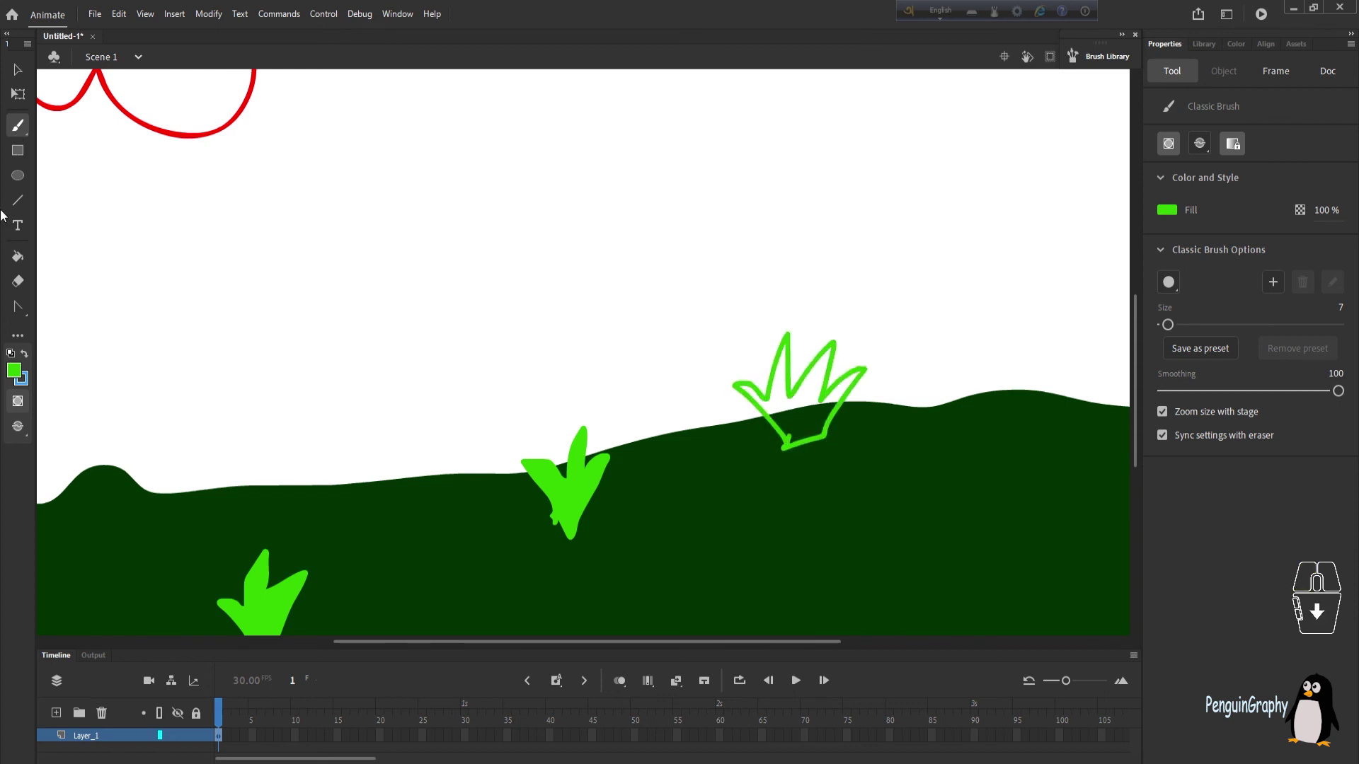
pyautogui.click(18, 256)
pyautogui.click(811, 403)
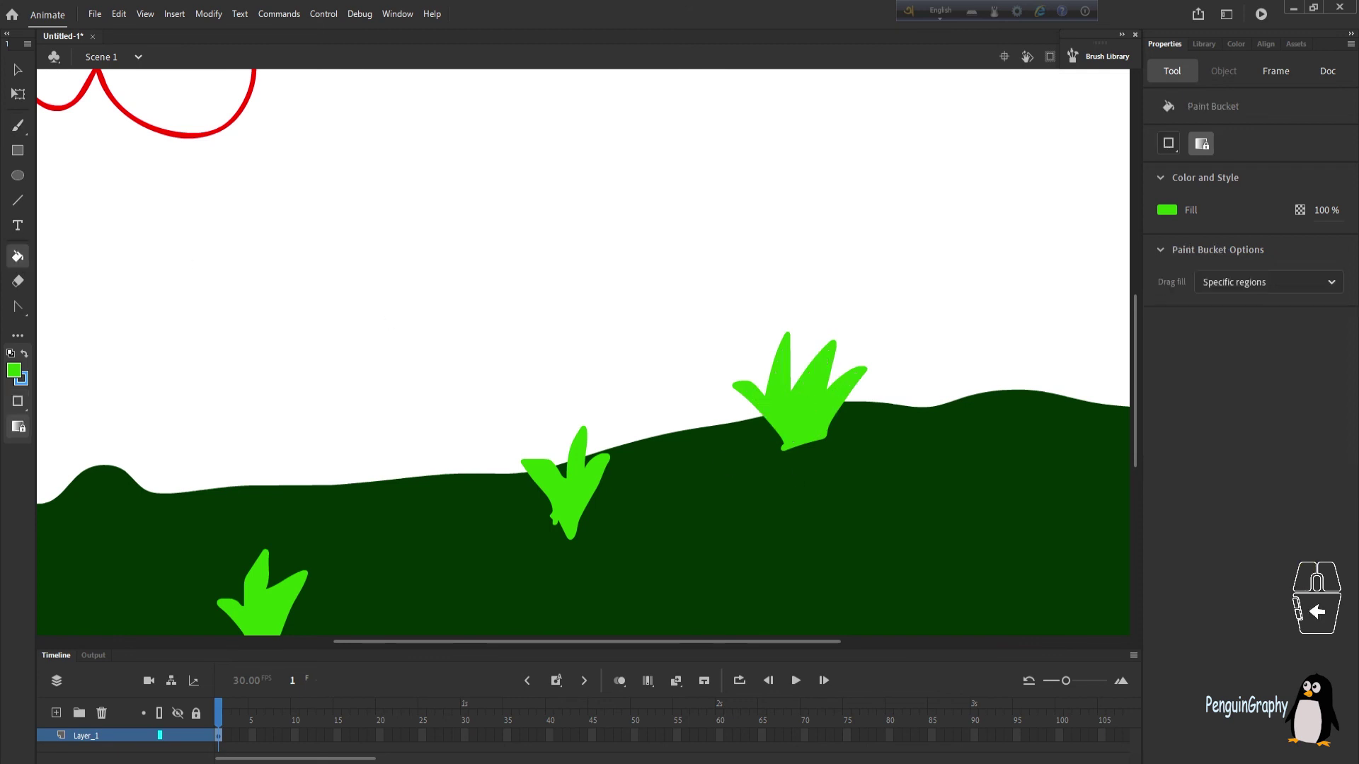
# Step: Switch the Classic Brush to Paint Behind, paint a grass tuft behind the right-hand hilltop, and fill it bright green
pyautogui.click(22, 129)
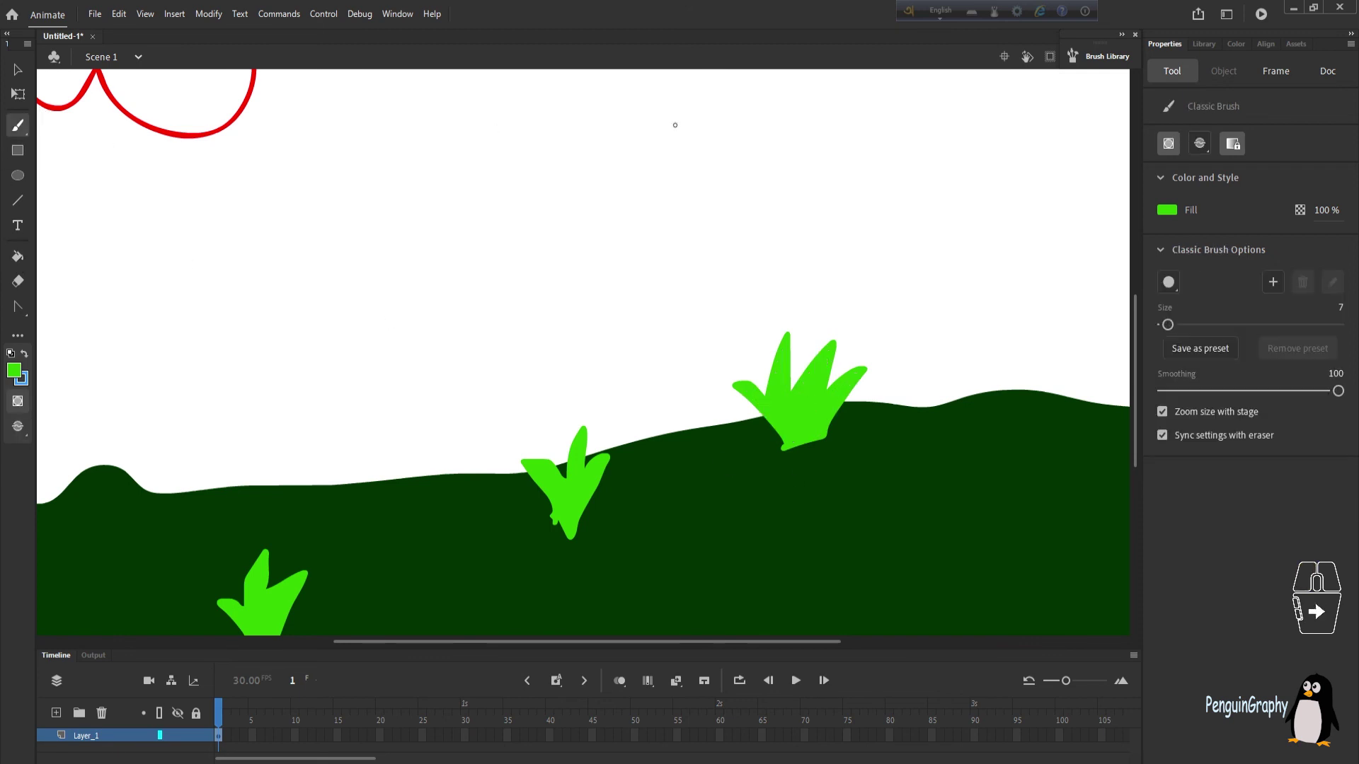
pyautogui.click(1207, 143)
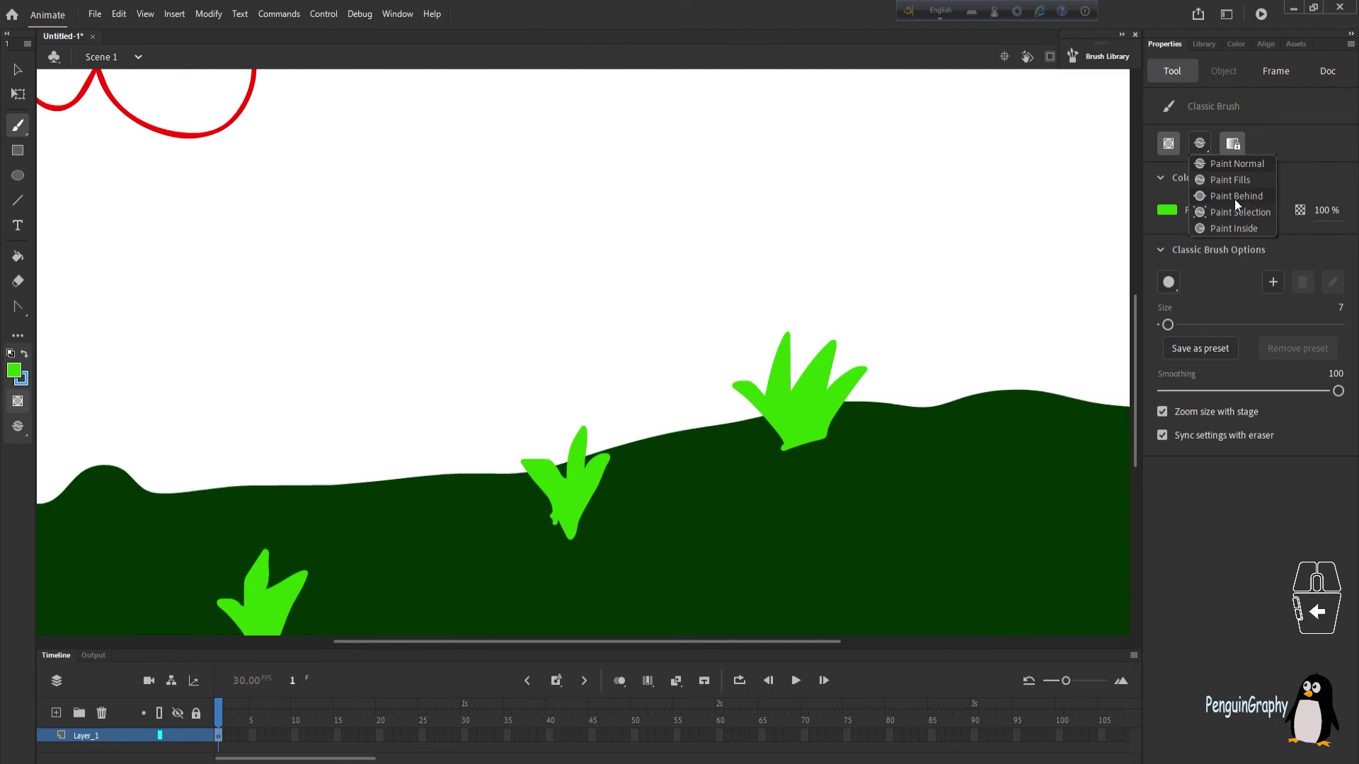
pyautogui.click(1234, 198)
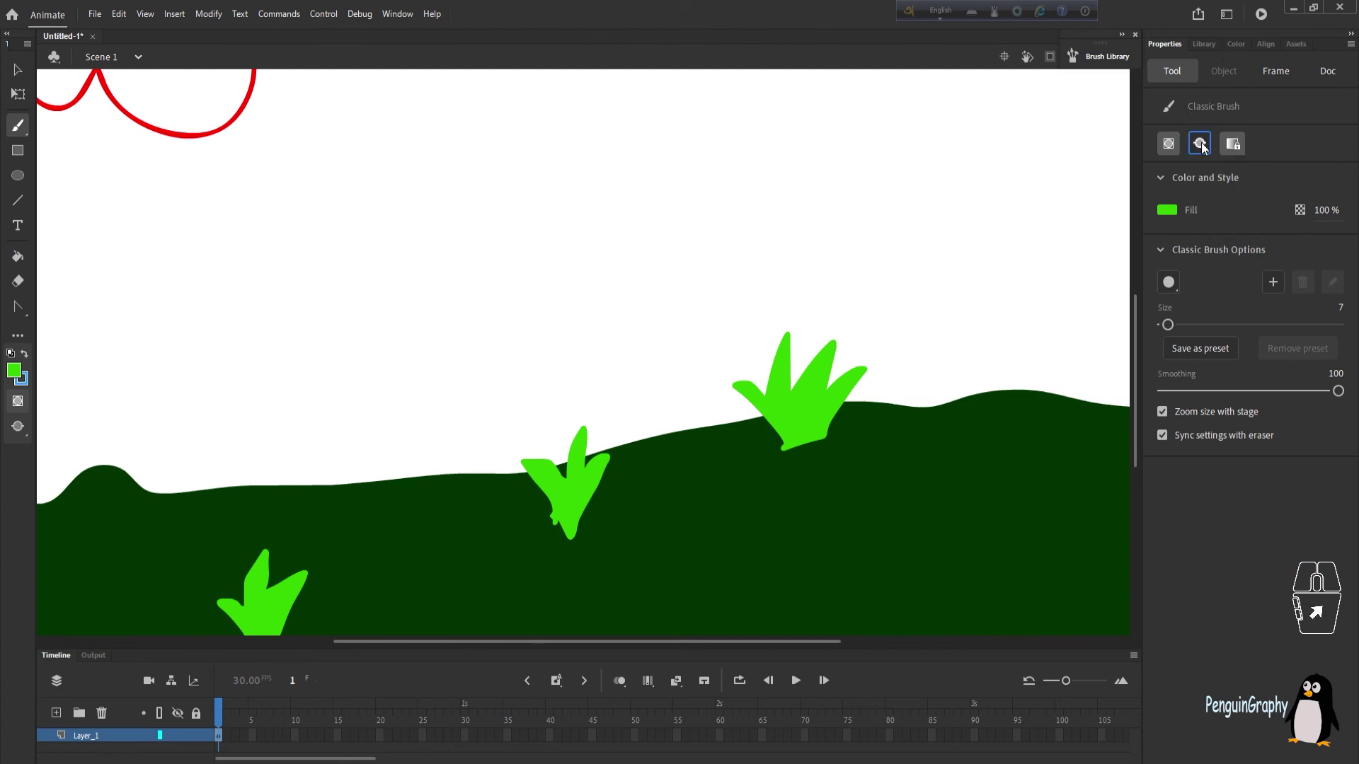
pyautogui.moveTo(955, 423)
pyautogui.mouseDown()
pyautogui.moveTo(926, 375)
pyautogui.moveTo(953, 368)
pyautogui.moveTo(964, 316)
pyautogui.moveTo(979, 365)
pyautogui.moveTo(1024, 319)
pyautogui.moveTo(1003, 382)
pyautogui.moveTo(1047, 345)
pyautogui.moveTo(1034, 409)
pyautogui.moveTo(949, 422)
pyautogui.mouseUp()
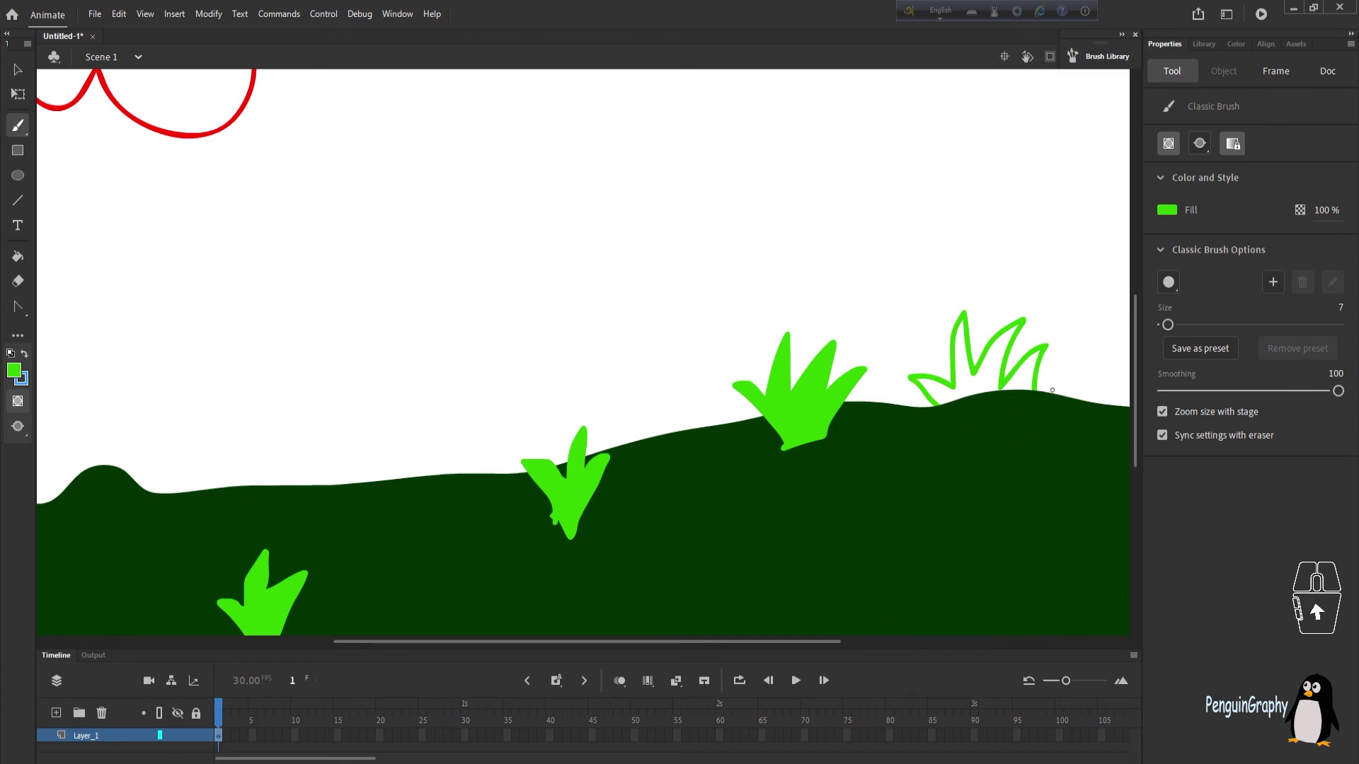
pyautogui.click(25, 260)
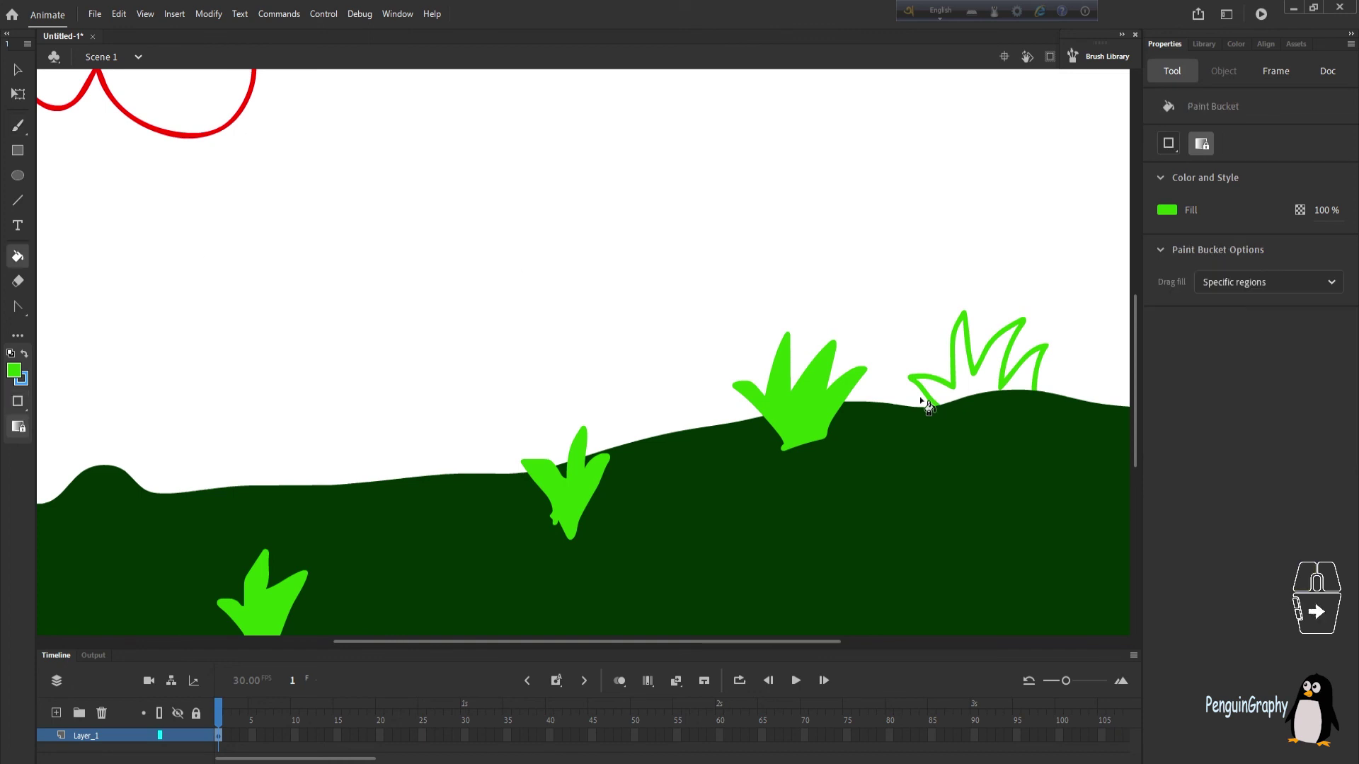
pyautogui.click(941, 400)
# Step: Set the Classic Brush mode to Paint Selection and select the filled red cloud
pyautogui.press('b')
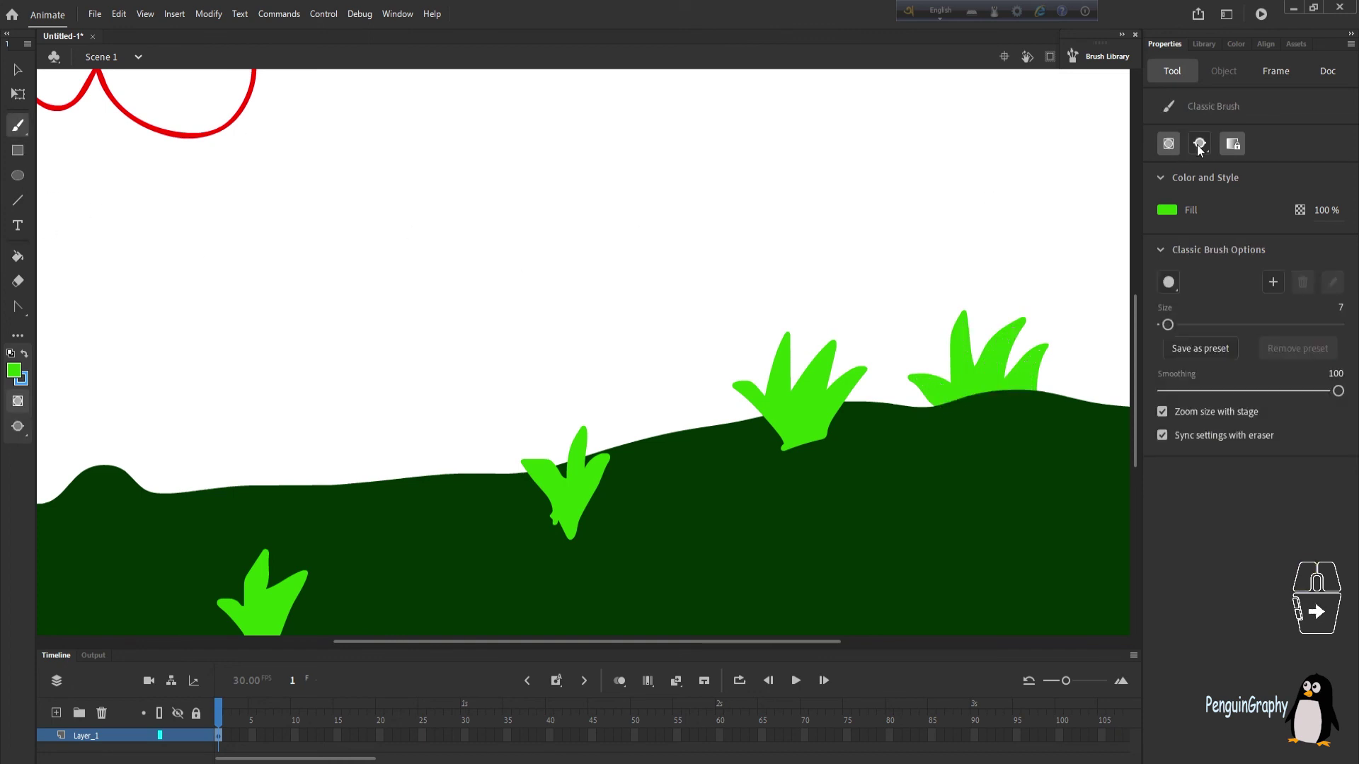
pyautogui.click(1199, 143)
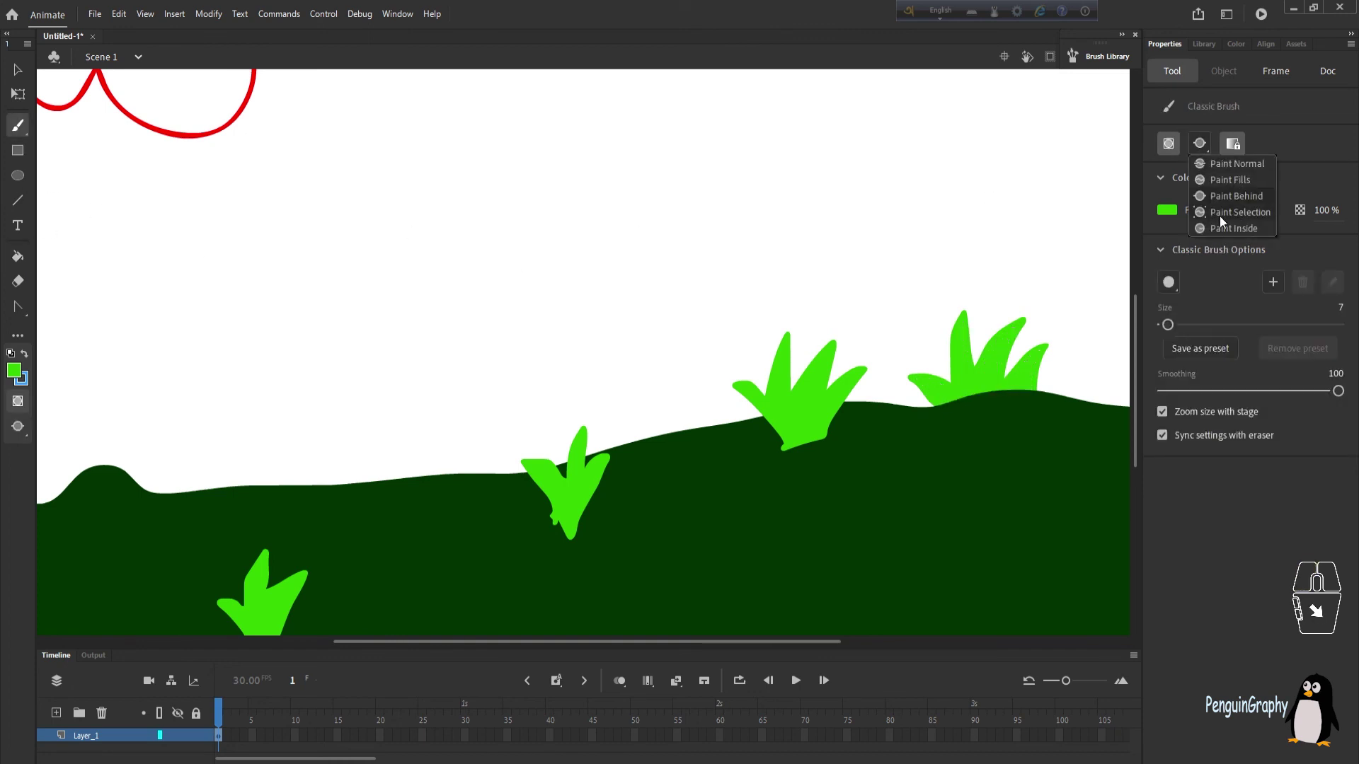
pyautogui.moveTo(1135, 350); pyautogui.dragTo(1135, 262)
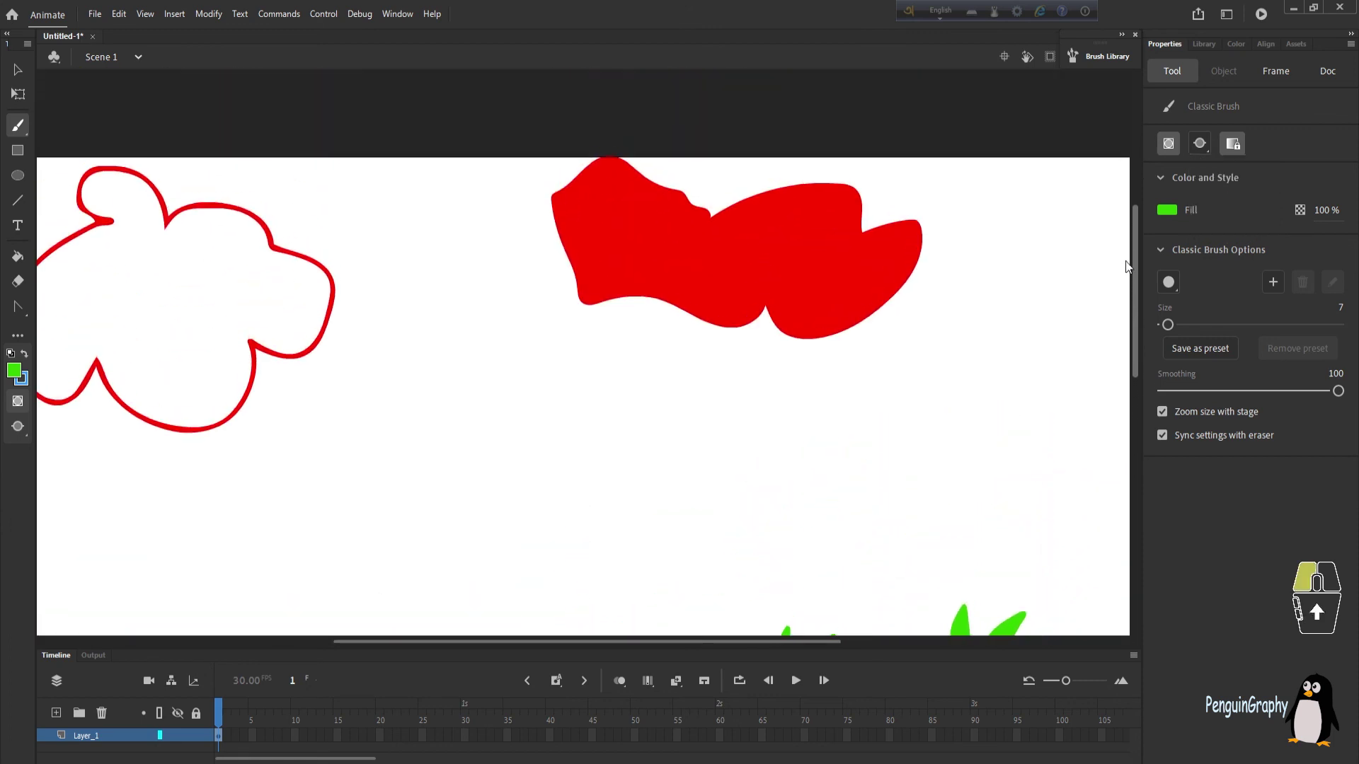
pyautogui.click(1206, 145)
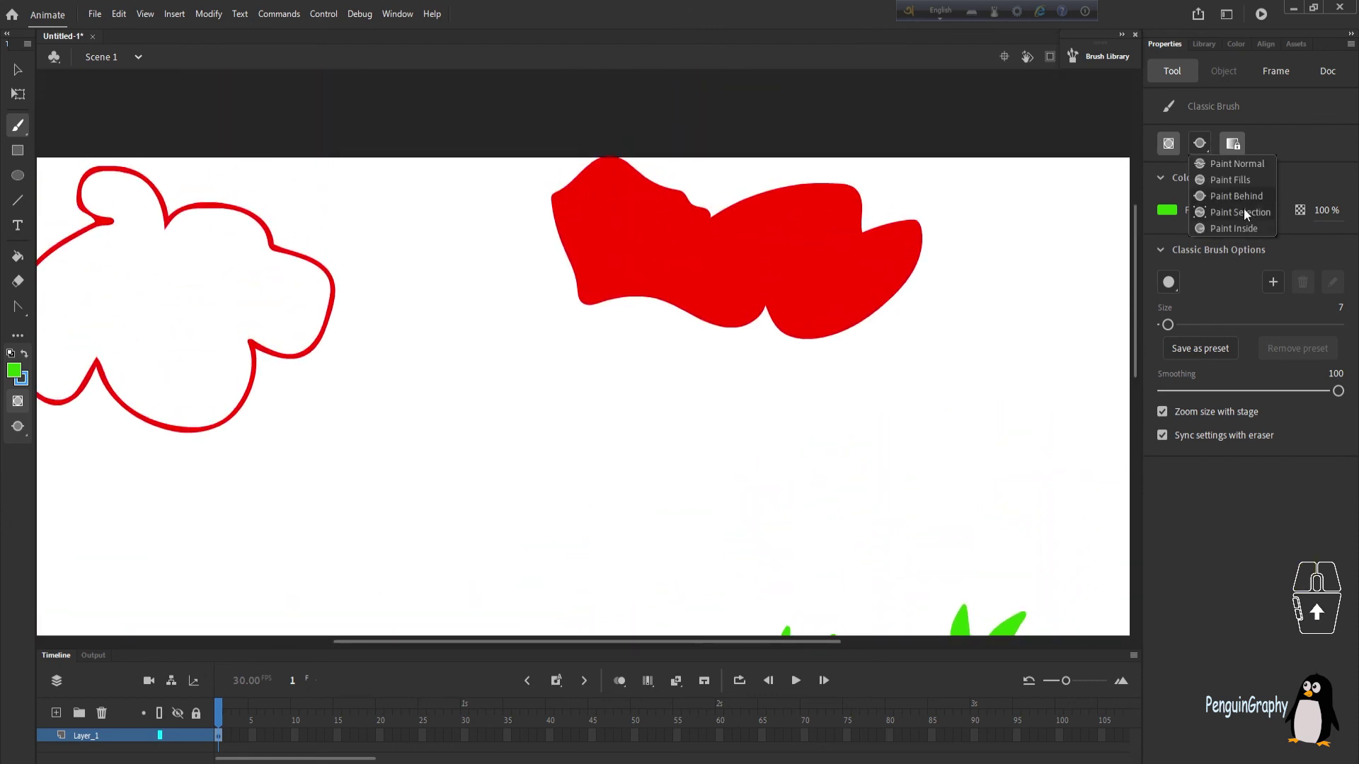
pyautogui.click(1243, 211)
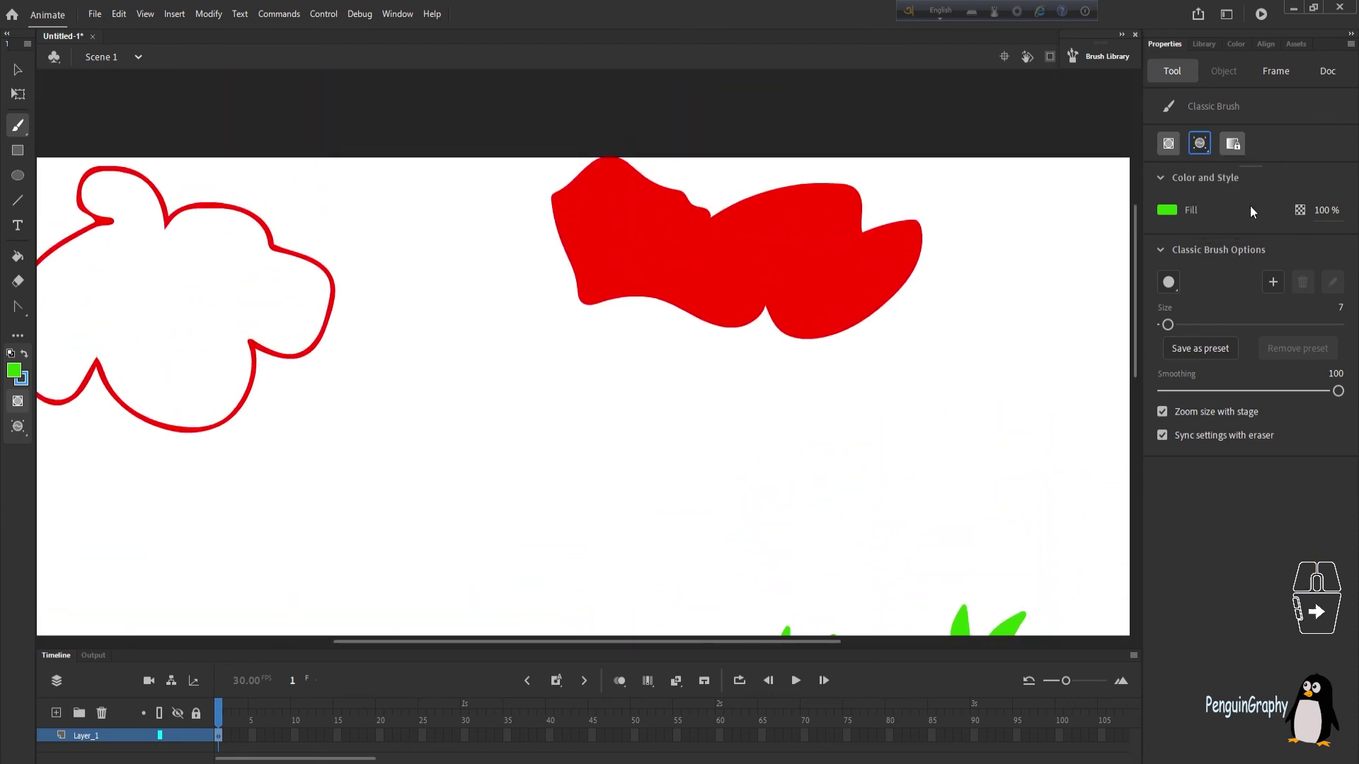
pyautogui.click(17, 70)
pyautogui.moveTo(501, 101)
pyautogui.mouseDown()
pyautogui.moveTo(627, 311)
pyautogui.moveTo(937, 370)
pyautogui.mouseUp()
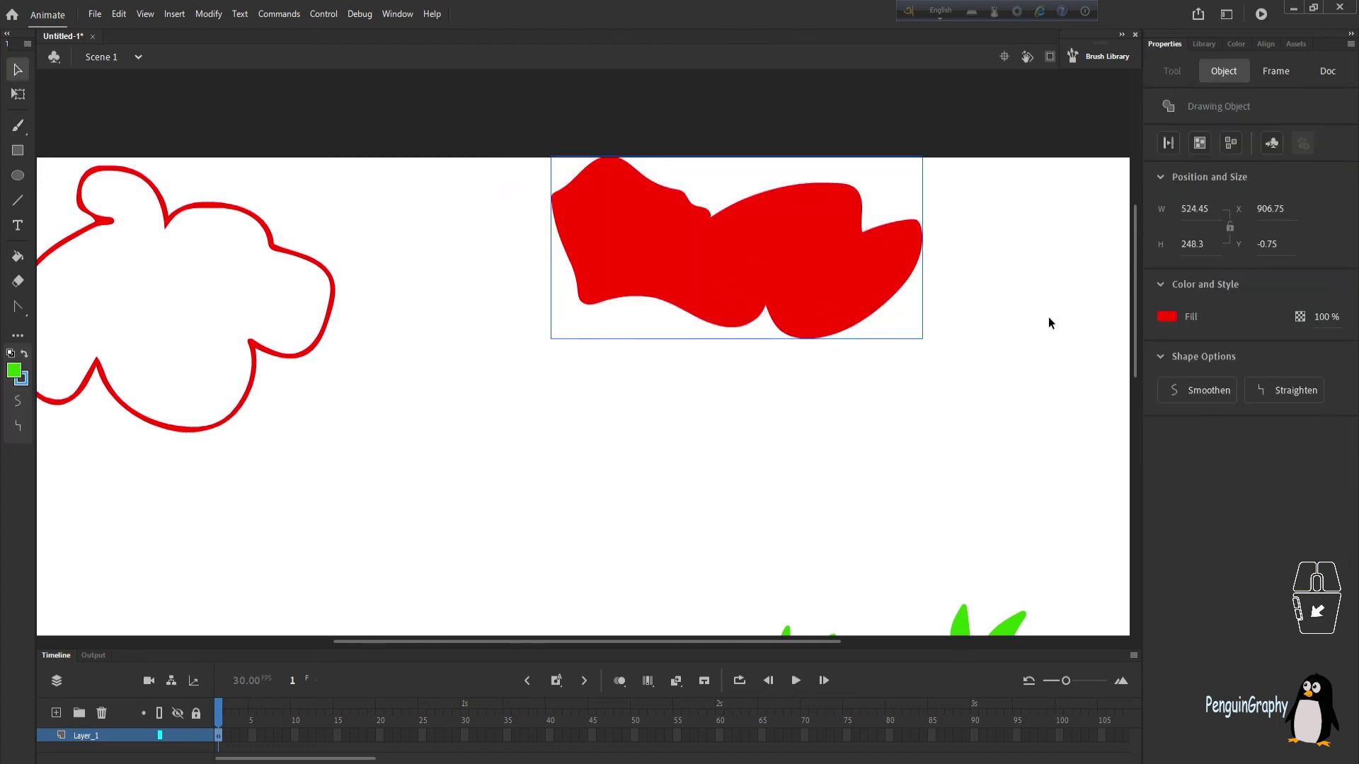
# Step: Set the Classic Brush size to 200 and paint over the selected red cloud in bright green
pyautogui.click(18, 126)
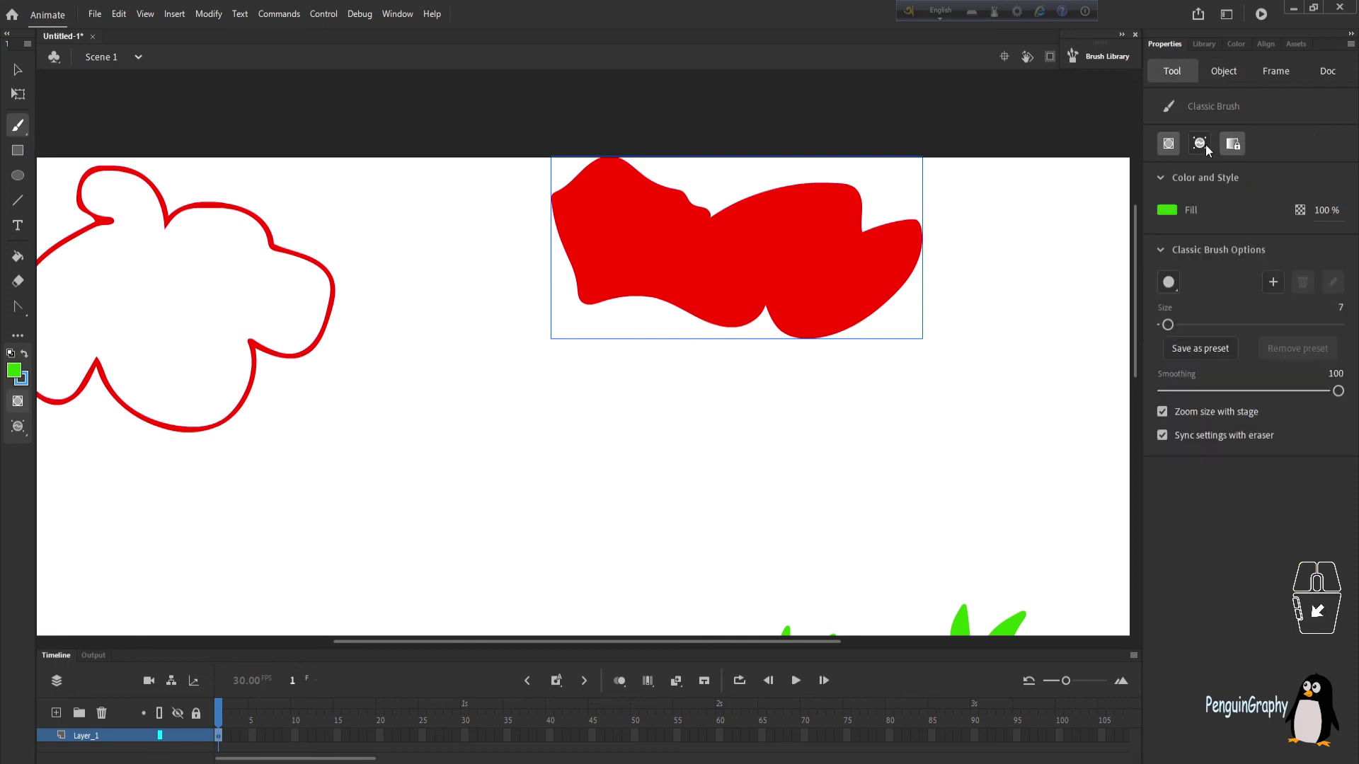
pyautogui.click(1203, 145)
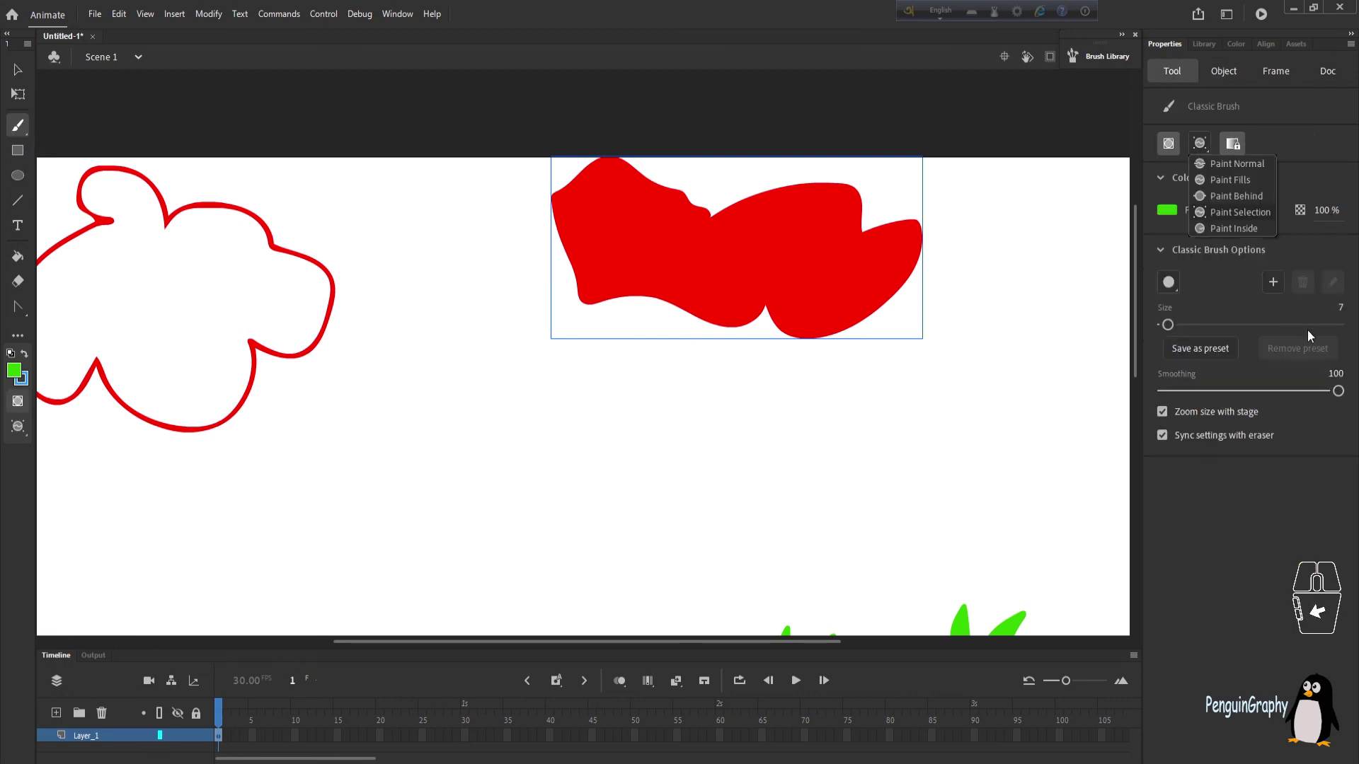
pyautogui.moveTo(1168, 324); pyautogui.dragTo(1338, 325)
pyautogui.moveTo(545, 276)
pyautogui.mouseDown()
pyautogui.moveTo(1056, 247)
pyautogui.moveTo(679, 234)
pyautogui.mouseUp()
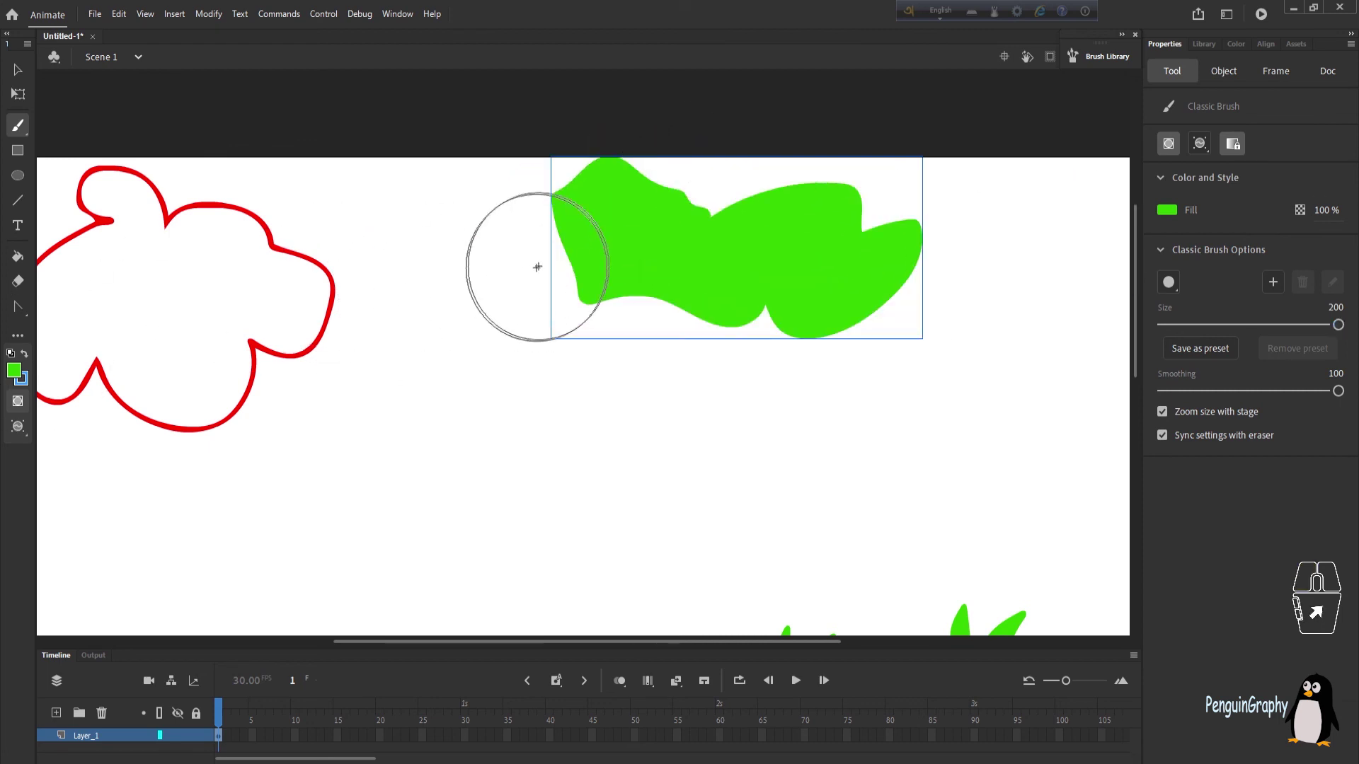
pyautogui.moveTo(540, 267)
pyautogui.mouseDown()
pyautogui.moveTo(712, 312)
pyautogui.moveTo(1092, 276)
pyautogui.mouseUp()
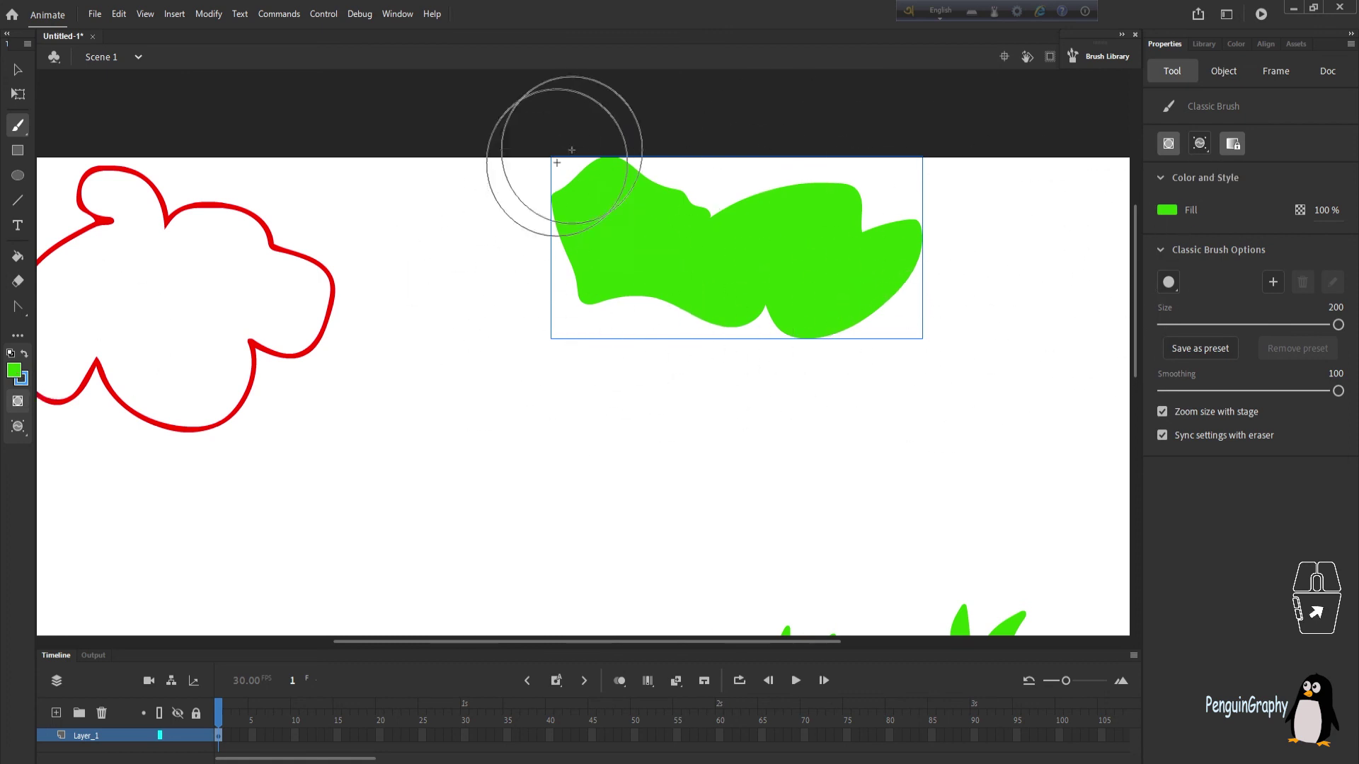
pyautogui.moveTo(514, 253)
pyautogui.mouseDown()
pyautogui.moveTo(617, 216)
pyautogui.moveTo(786, 222)
pyautogui.moveTo(848, 236)
pyautogui.moveTo(866, 300)
pyautogui.moveTo(721, 317)
pyautogui.moveTo(626, 255)
pyautogui.mouseUp()
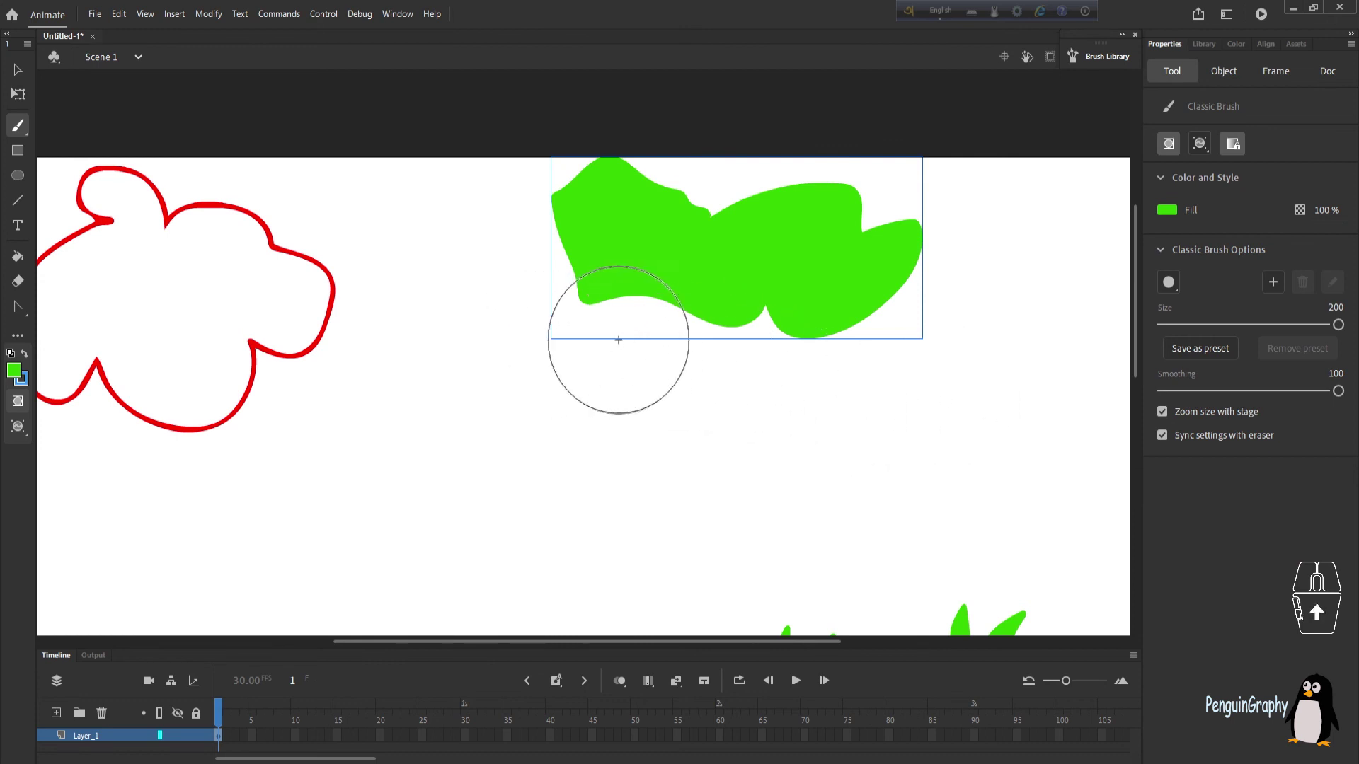
# Step: Switch the Classic Brush to Paint Inside mode, deselect the filled cloud, and set the fill color to dark red
pyautogui.moveTo(724, 641); pyautogui.dragTo(602, 642)
pyautogui.click(1201, 143)
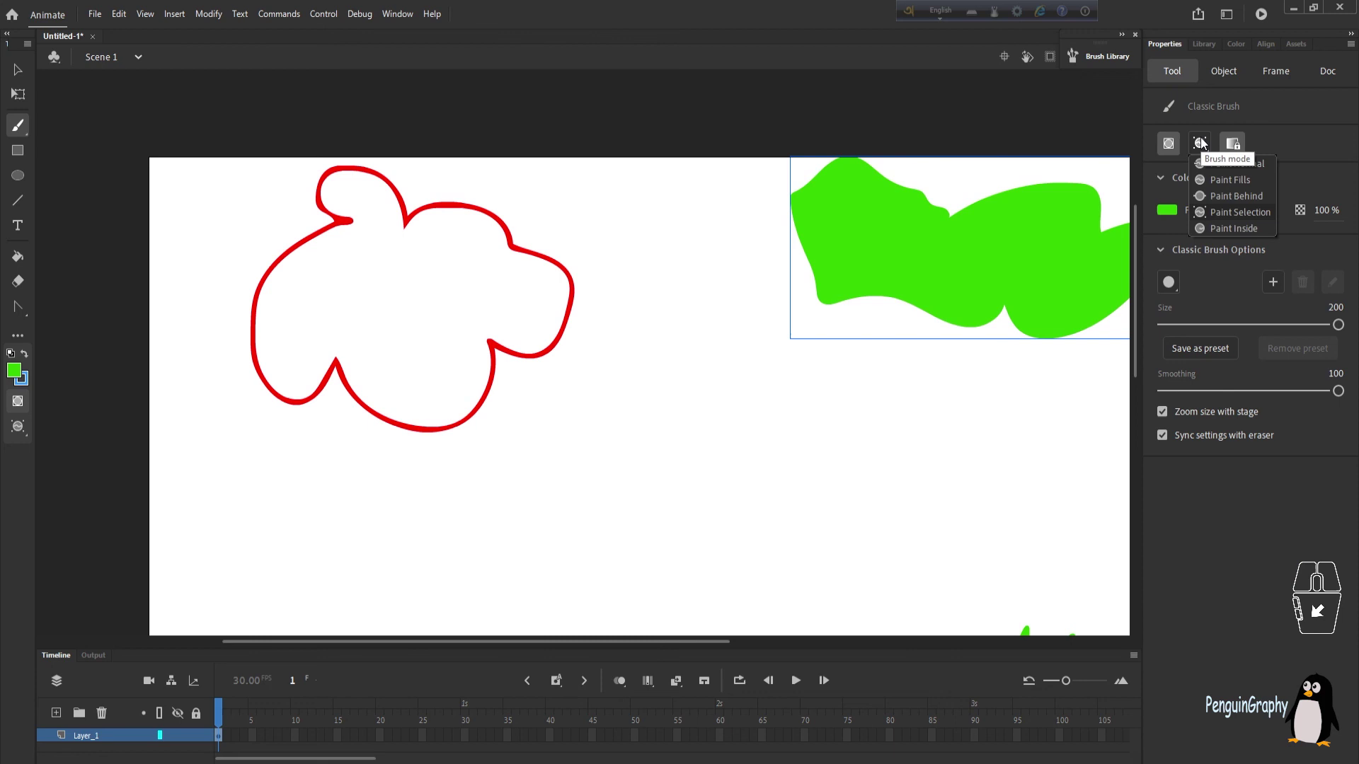
pyautogui.click(1215, 228)
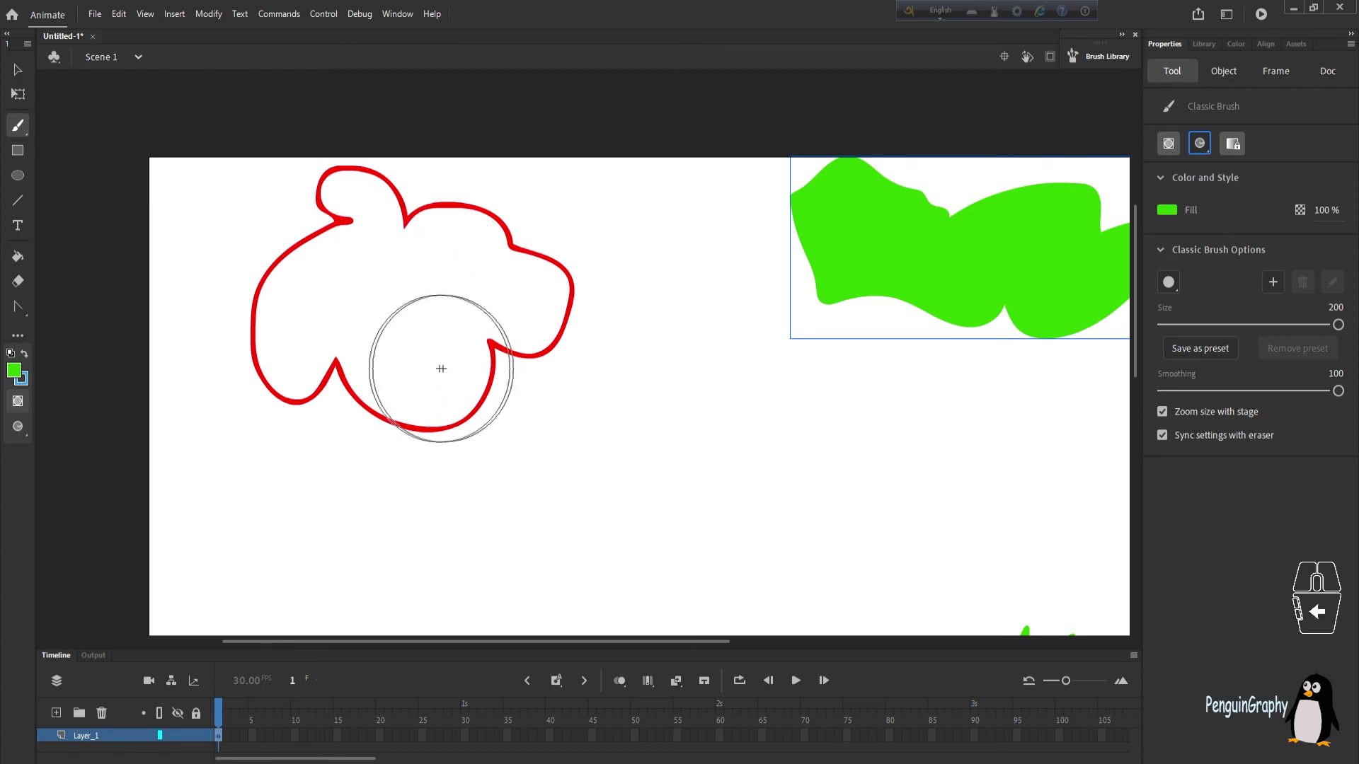
pyautogui.press('v')
pyautogui.click(293, 239)
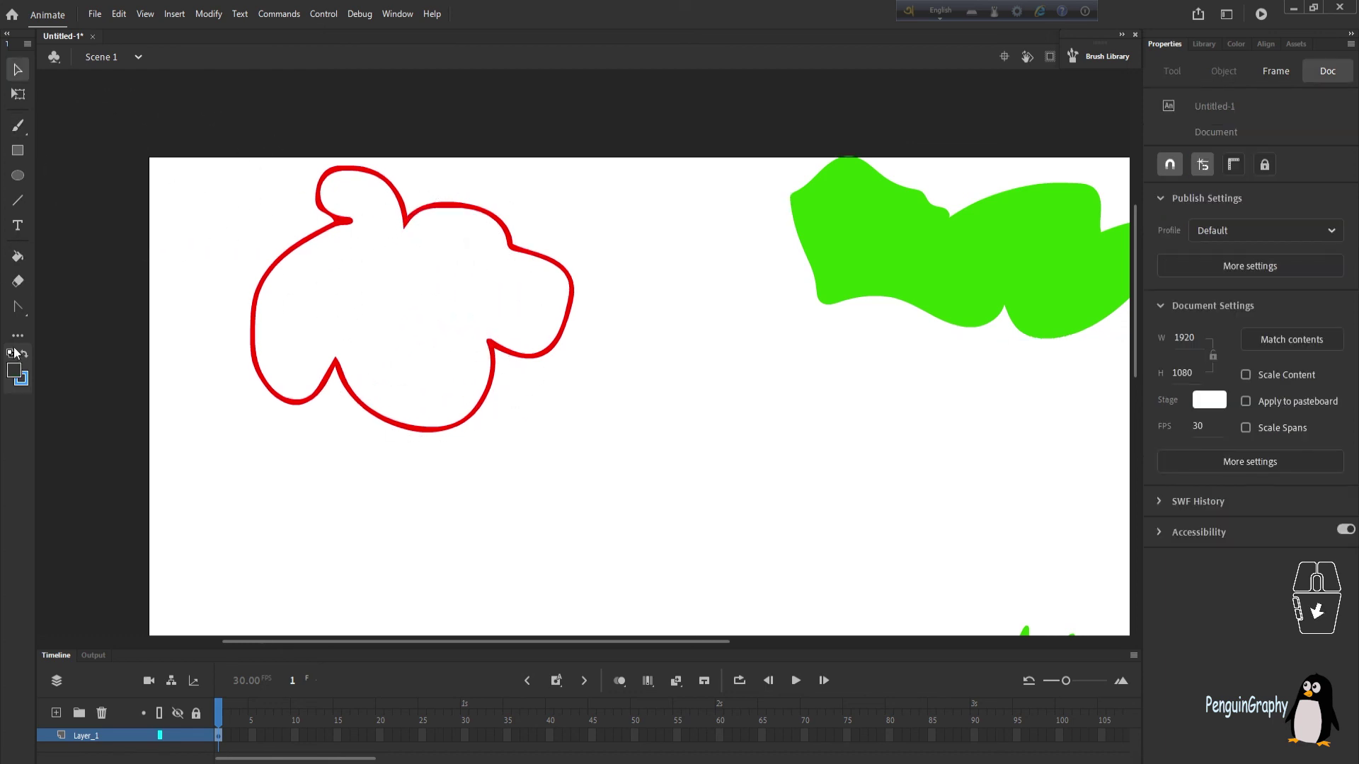
pyautogui.click(14, 370)
pyautogui.click(152, 490)
pyautogui.click(19, 127)
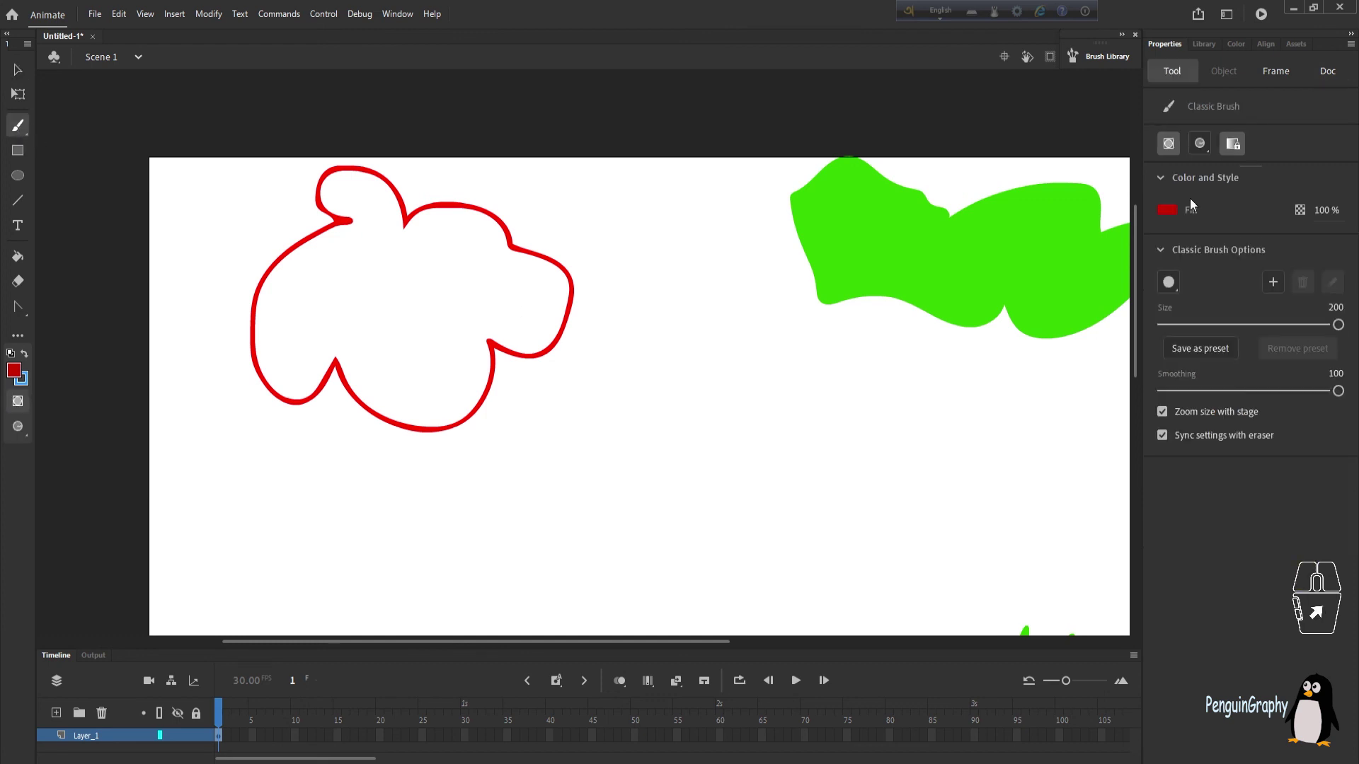
# Step: Set the Classic Brush size to 95 and paint the inside of the red cloud outline dark red
pyautogui.click(1168, 210)
pyautogui.press('Escape')
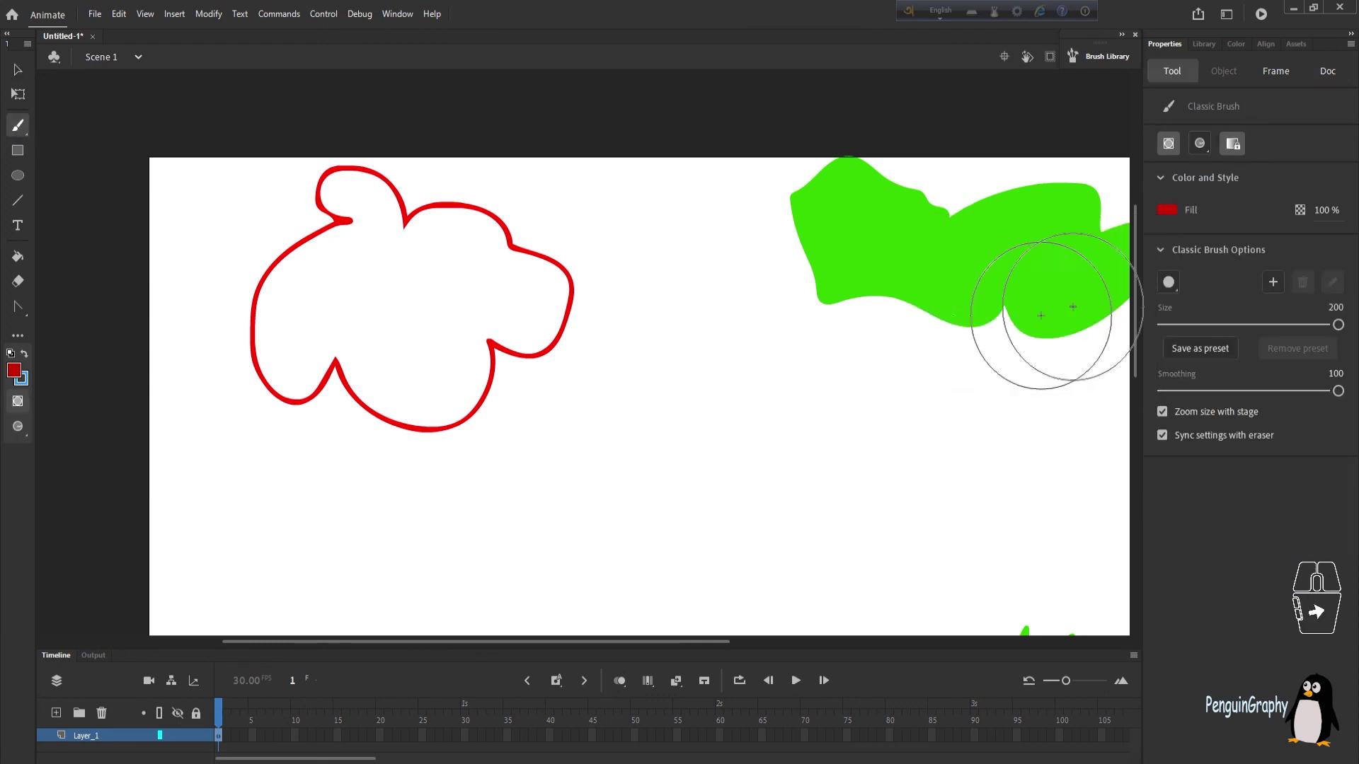
pyautogui.moveTo(1337, 325); pyautogui.dragTo(1246, 325)
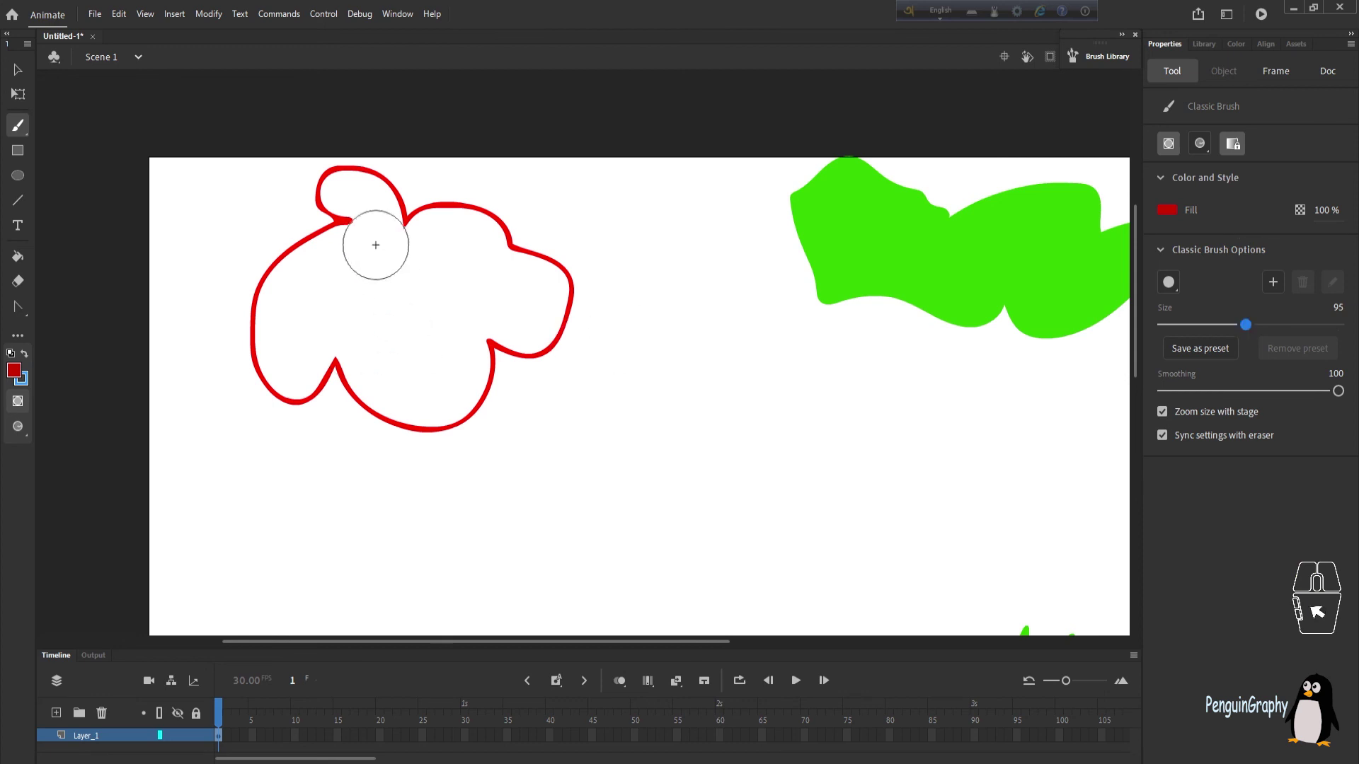
pyautogui.moveTo(373, 215)
pyautogui.mouseDown()
pyautogui.moveTo(300, 271)
pyautogui.moveTo(277, 325)
pyautogui.moveTo(286, 364)
pyautogui.moveTo(317, 341)
pyautogui.moveTo(345, 375)
pyautogui.moveTo(429, 399)
pyautogui.moveTo(477, 330)
pyautogui.moveTo(523, 330)
pyautogui.moveTo(546, 299)
pyautogui.moveTo(475, 247)
pyautogui.moveTo(425, 237)
pyautogui.moveTo(346, 310)
pyautogui.moveTo(423, 357)
pyautogui.moveTo(440, 303)
pyautogui.moveTo(481, 304)
pyautogui.mouseUp()
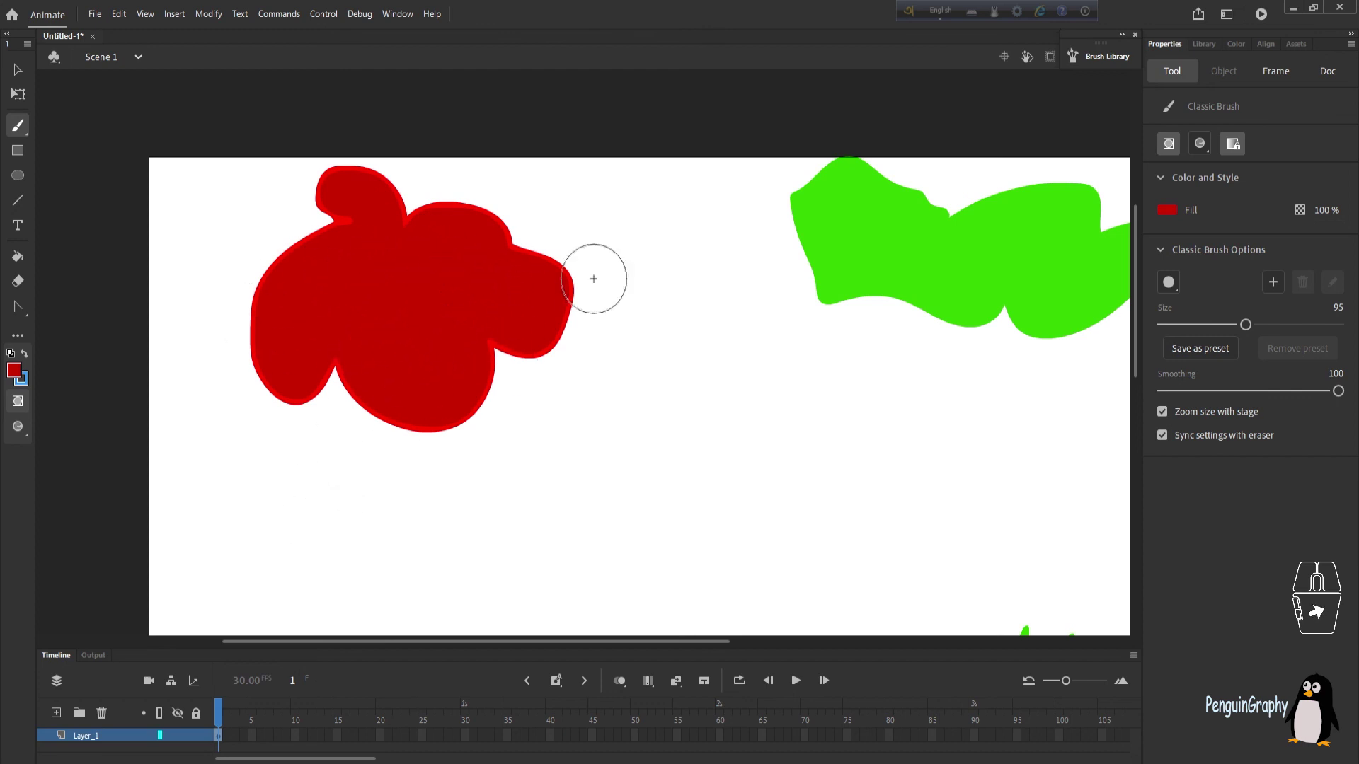
# Step: Switch the Classic Brush to Paint Behind and paint a dark red area behind the green cloud
pyautogui.click(1209, 144)
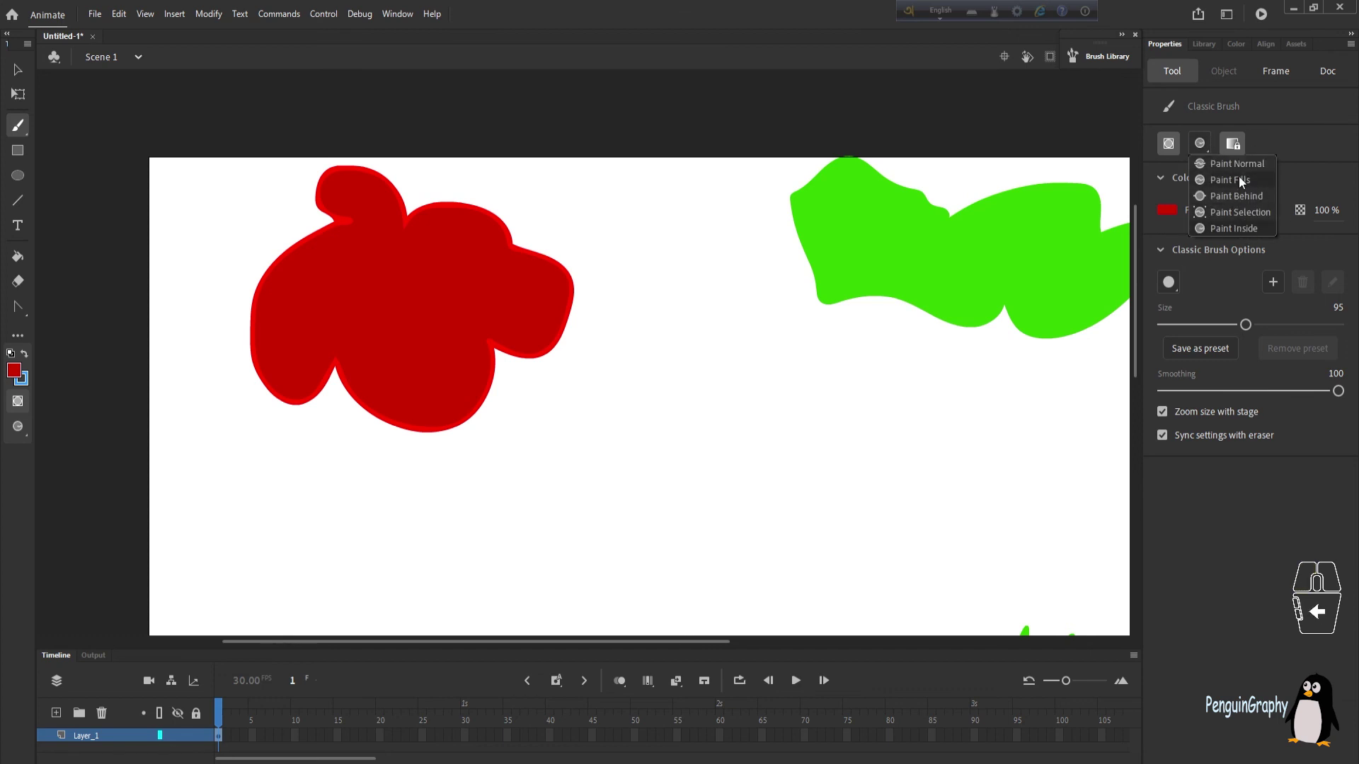
pyautogui.click(1236, 196)
pyautogui.moveTo(832, 273)
pyautogui.mouseDown()
pyautogui.moveTo(933, 299)
pyautogui.moveTo(991, 294)
pyautogui.moveTo(852, 188)
pyautogui.moveTo(913, 186)
pyautogui.mouseUp()
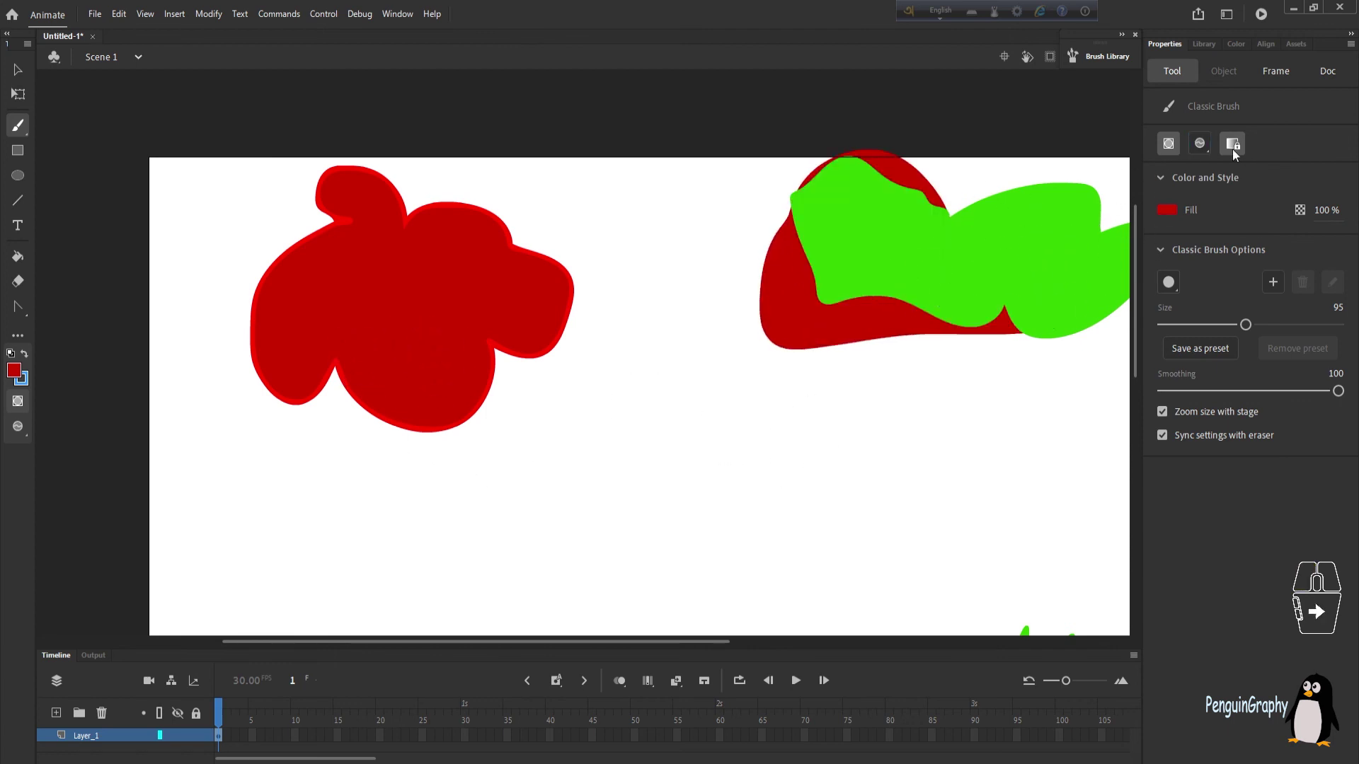
pyautogui.click(1207, 145)
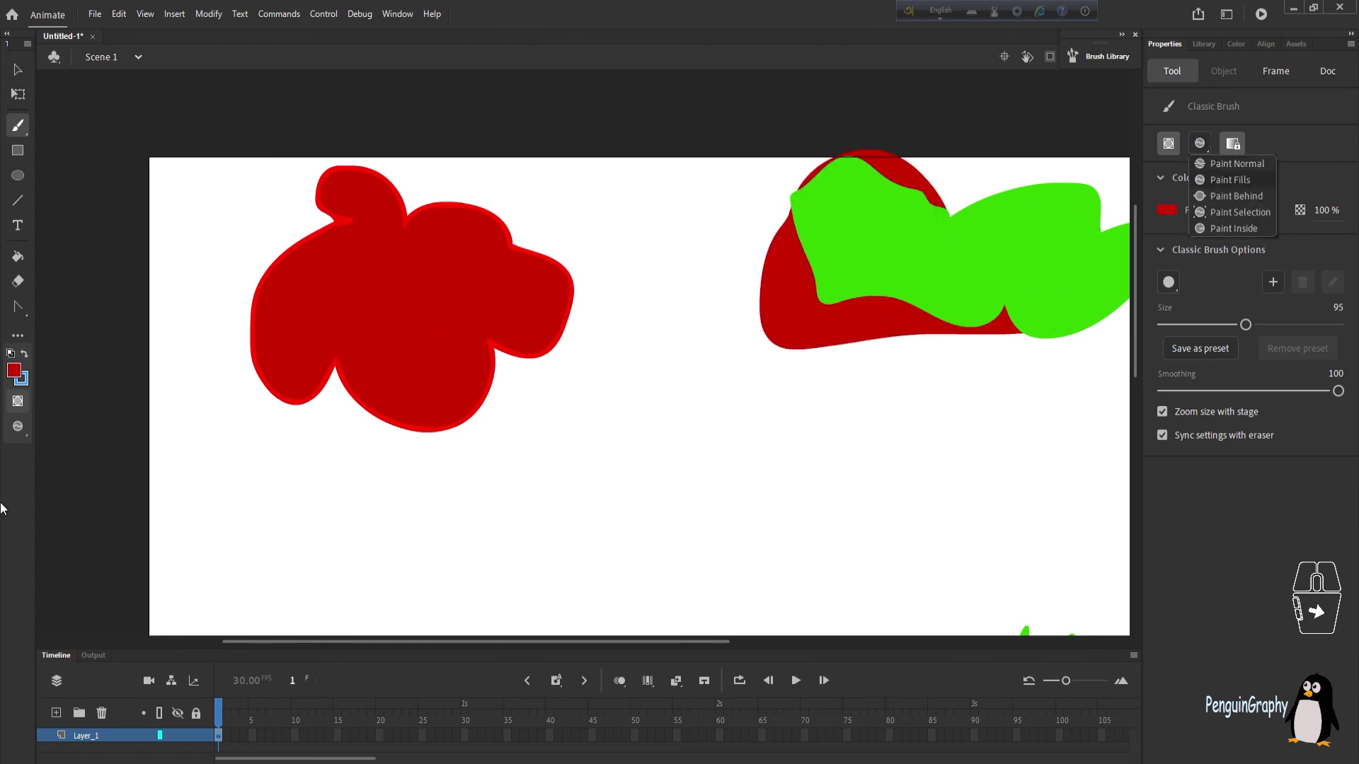
# Step: Set up the Fluid Brush with size 47, roundness 25, angle 64, taper 53 and a blue fill
pyautogui.moveTo(162, 649); pyautogui.dragTo(162, 559)
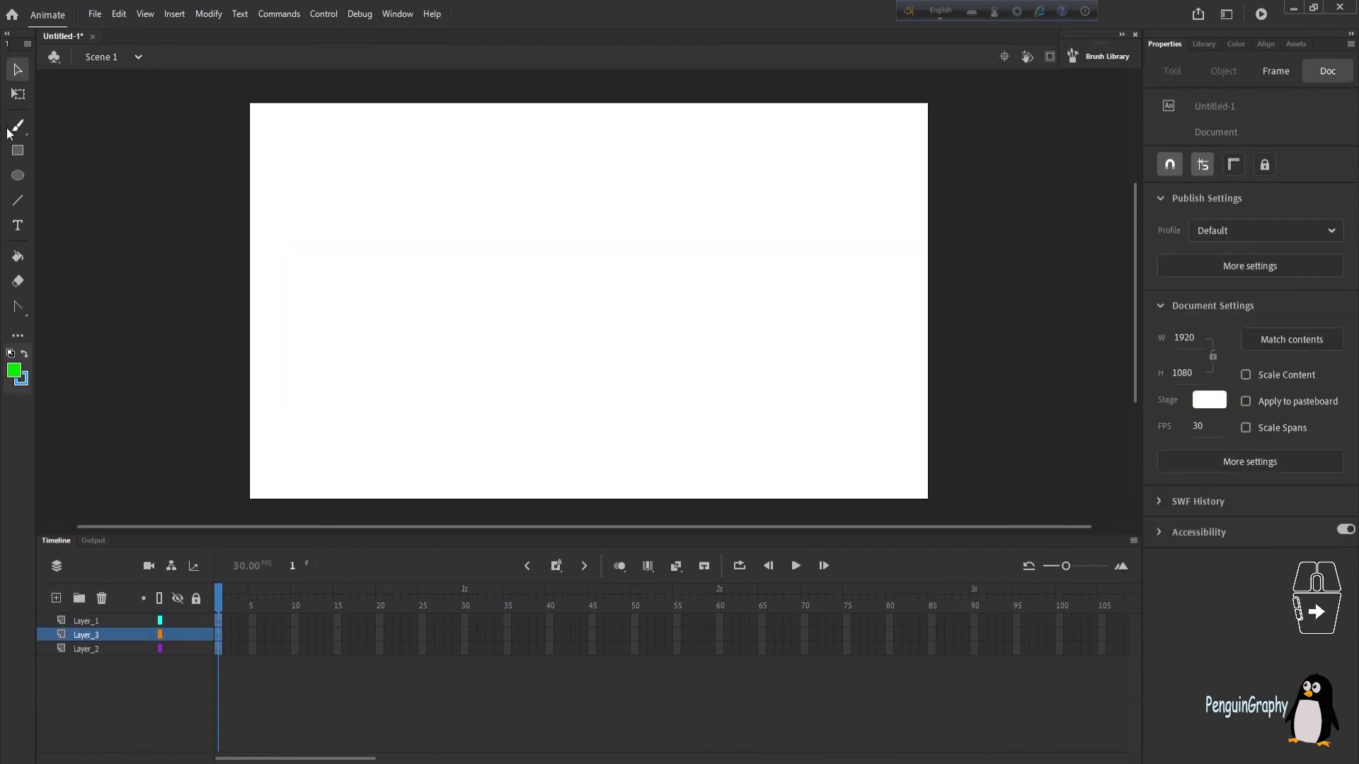
pyautogui.moveTo(9, 131); pyautogui.dragTo(75, 146)
pyautogui.click(75, 146)
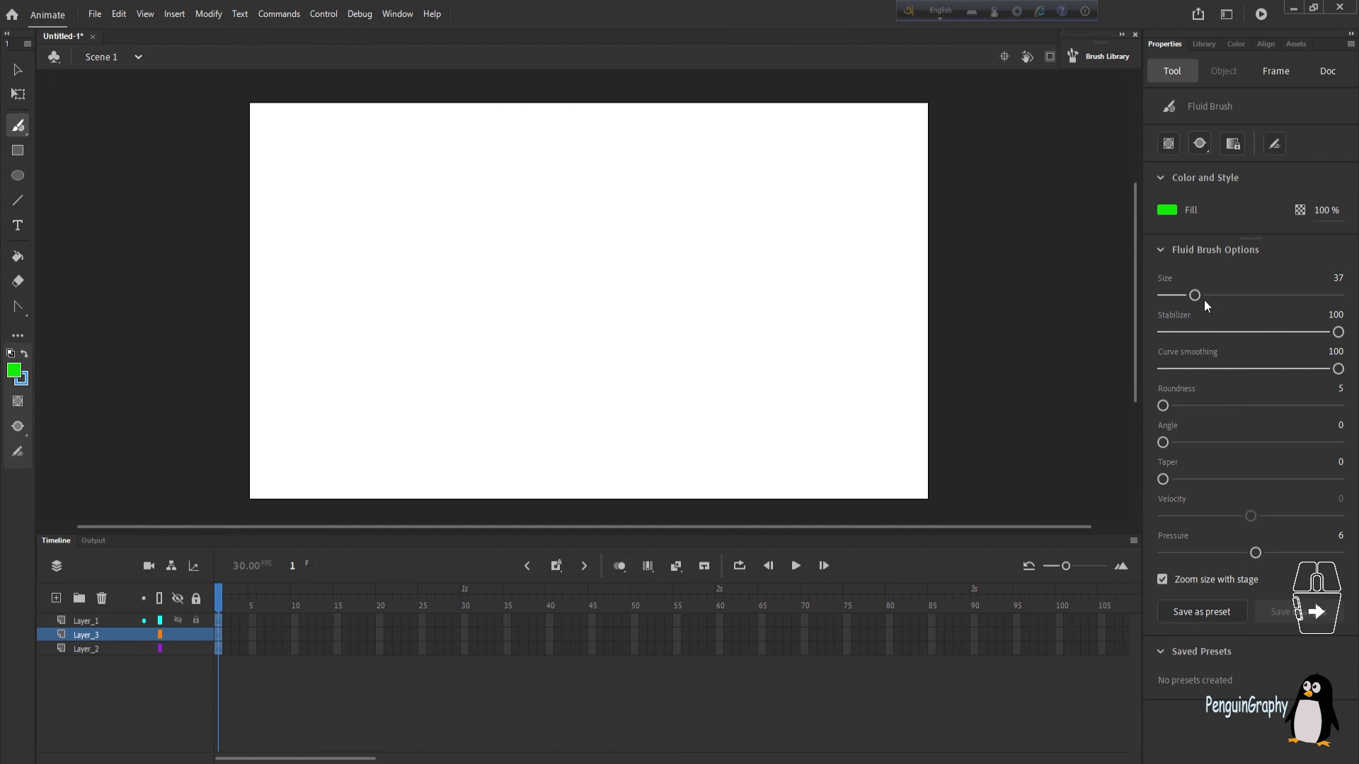
pyautogui.moveTo(1193, 298); pyautogui.dragTo(1203, 297)
pyautogui.moveTo(1163, 443); pyautogui.dragTo(1225, 443)
pyautogui.moveTo(1162, 479); pyautogui.dragTo(1214, 479)
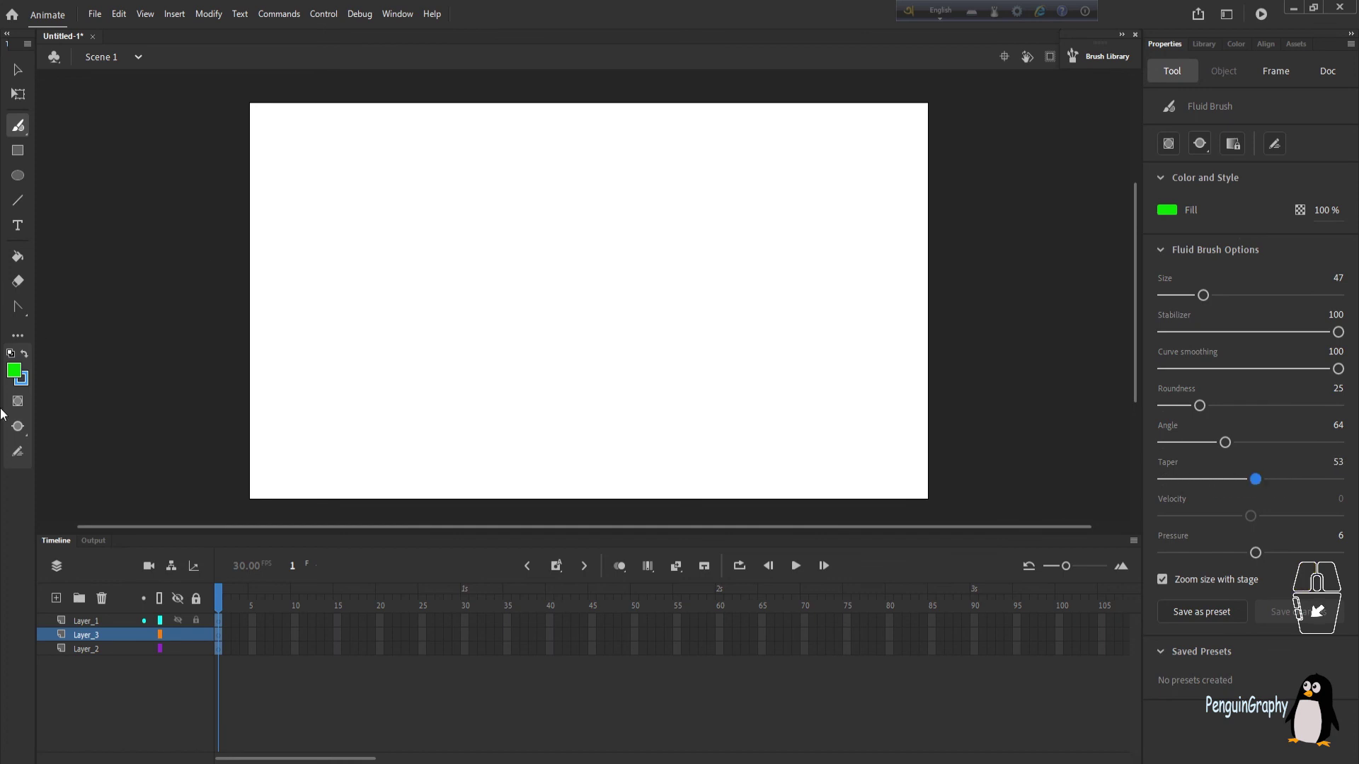
pyautogui.click(14, 374)
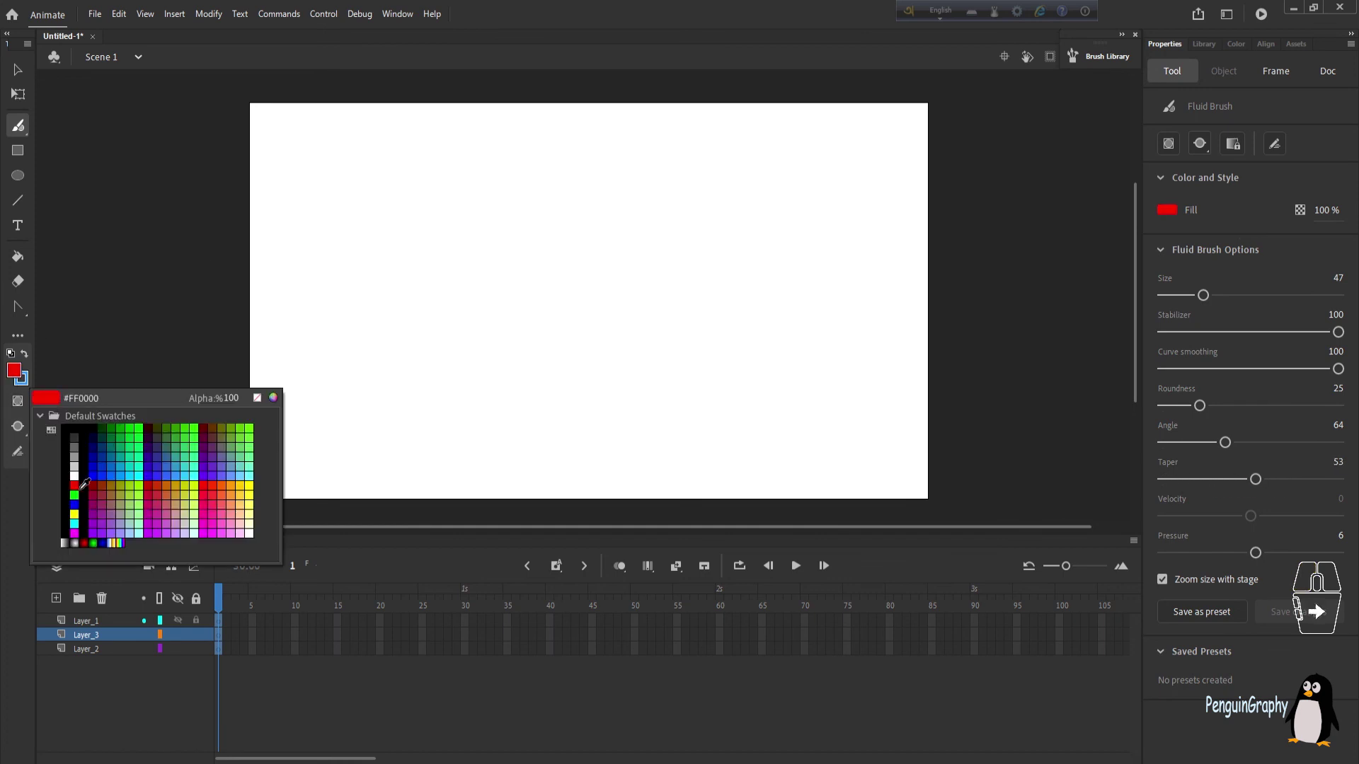
pyautogui.click(118, 461)
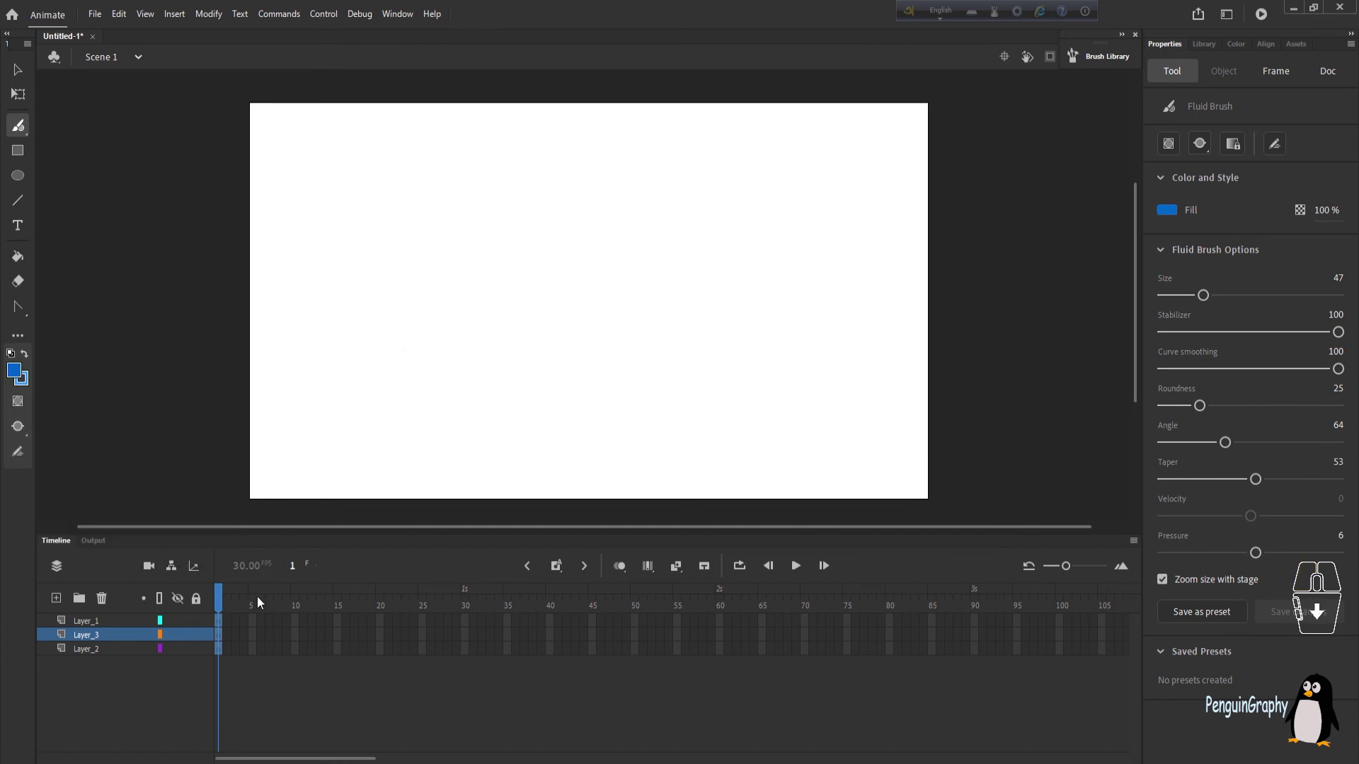
# Step: Delete Layer_3 and Layer_2, and make Layer_1 the active layer
pyautogui.moveTo(283, 532); pyautogui.dragTo(283, 567)
pyautogui.click(100, 670)
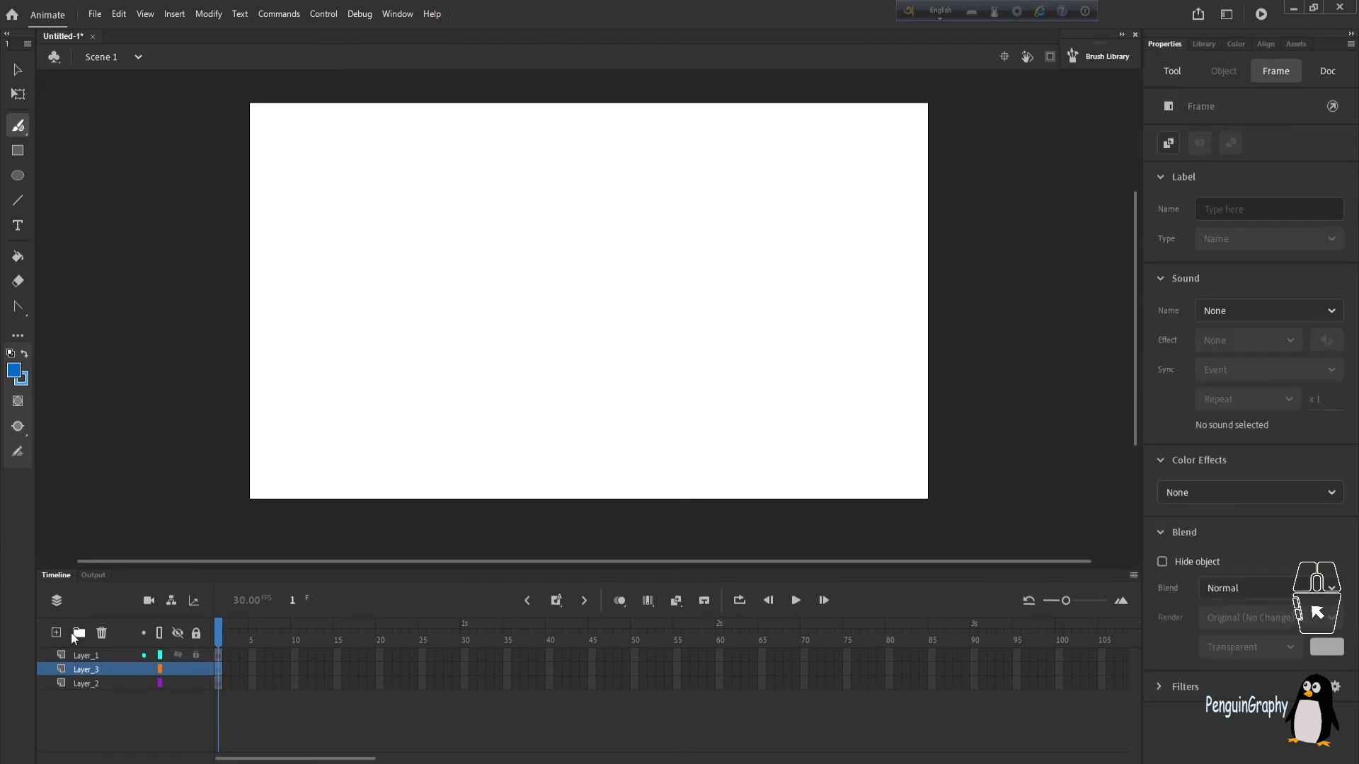
pyautogui.click(101, 633)
pyautogui.click(91, 669)
pyautogui.click(101, 633)
pyautogui.click(98, 655)
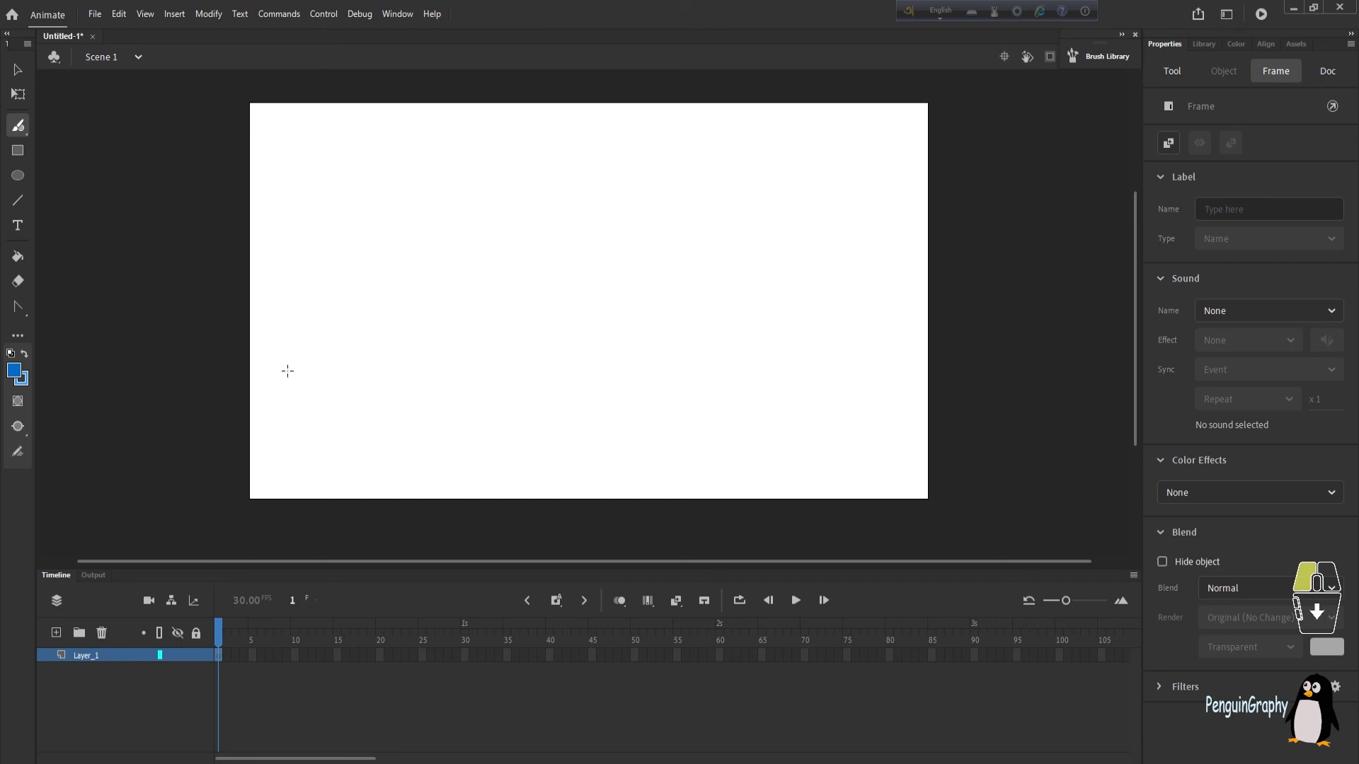
# Step: Paint two long wavy blue strokes across the stage, plus a much thicker one along its upper edge with a larger brush size
pyautogui.moveTo(306, 344)
pyautogui.mouseDown()
pyautogui.moveTo(341, 341)
pyautogui.moveTo(420, 378)
pyautogui.moveTo(493, 333)
pyautogui.moveTo(542, 341)
pyautogui.moveTo(646, 400)
pyautogui.moveTo(712, 355)
pyautogui.moveTo(759, 362)
pyautogui.moveTo(801, 409)
pyautogui.moveTo(827, 415)
pyautogui.moveTo(857, 410)
pyautogui.moveTo(888, 360)
pyautogui.moveTo(886, 343)
pyautogui.moveTo(827, 308)
pyautogui.moveTo(633, 289)
pyautogui.moveTo(527, 238)
pyautogui.moveTo(405, 273)
pyautogui.moveTo(334, 246)
pyautogui.moveTo(310, 265)
pyautogui.moveTo(279, 253)
pyautogui.moveTo(286, 221)
pyautogui.moveTo(317, 190)
pyautogui.moveTo(291, 169)
pyautogui.moveTo(307, 135)
pyautogui.moveTo(290, 106)
pyautogui.mouseUp()
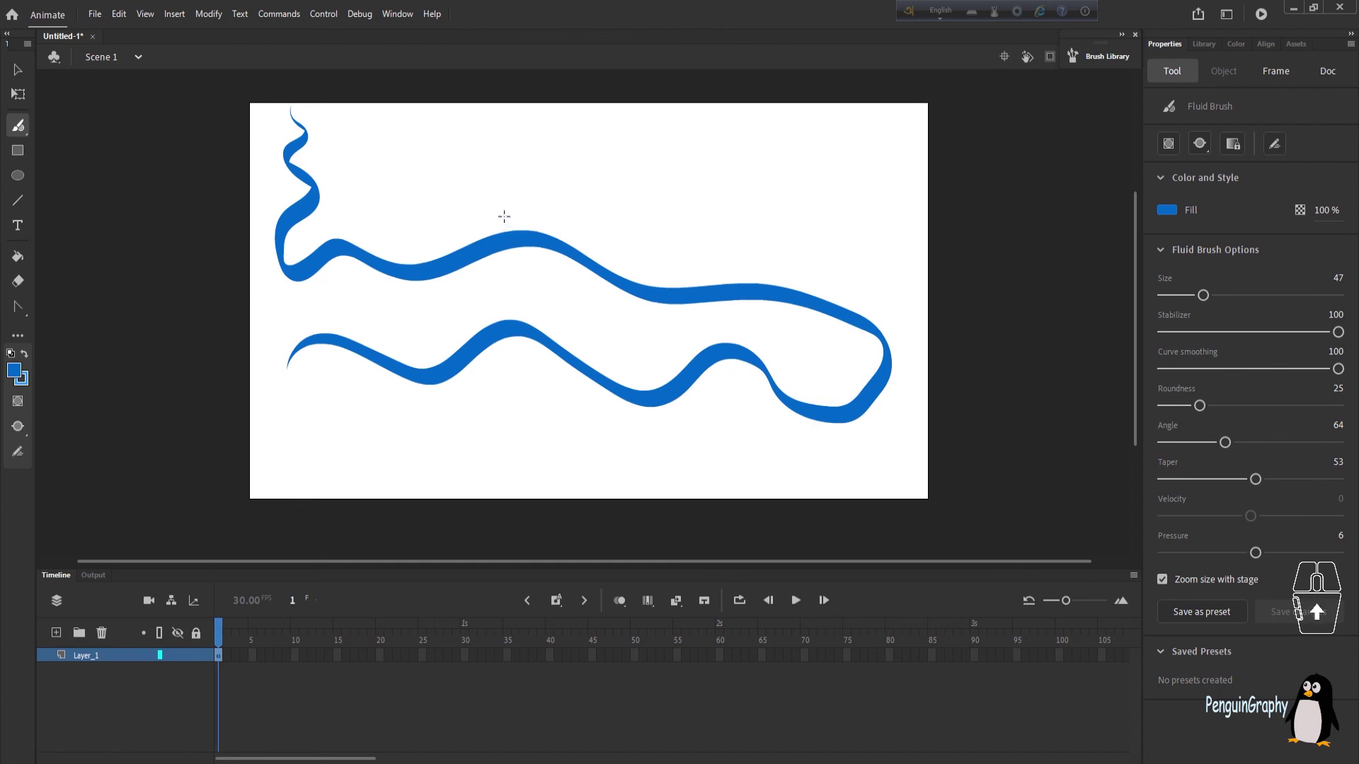
pyautogui.moveTo(566, 180)
pyautogui.mouseDown()
pyautogui.moveTo(713, 228)
pyautogui.moveTo(805, 225)
pyautogui.moveTo(834, 272)
pyautogui.moveTo(908, 311)
pyautogui.moveTo(901, 423)
pyautogui.moveTo(838, 480)
pyautogui.moveTo(674, 442)
pyautogui.moveTo(567, 463)
pyautogui.moveTo(416, 431)
pyautogui.mouseUp()
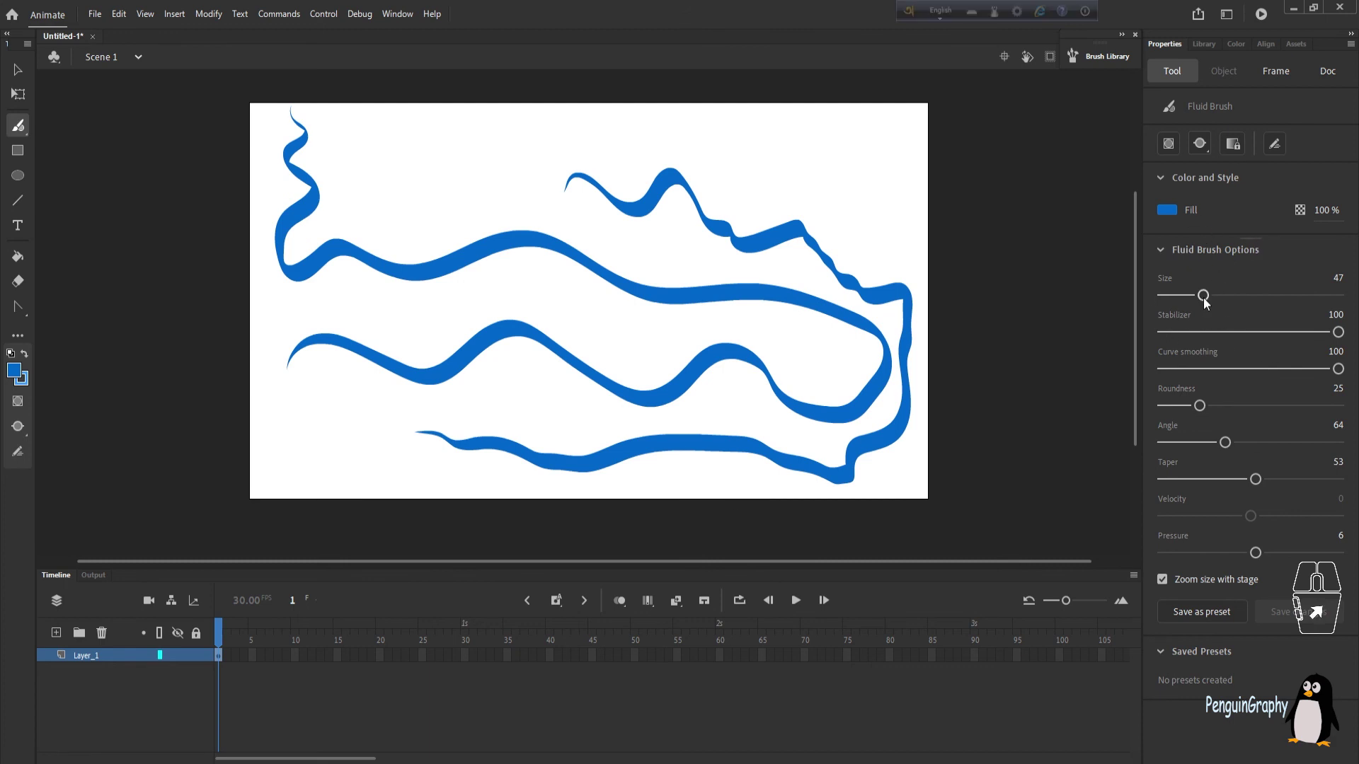
pyautogui.moveTo(1203, 295); pyautogui.dragTo(1294, 295)
pyautogui.moveTo(386, 167)
pyautogui.mouseDown()
pyautogui.moveTo(424, 140)
pyautogui.moveTo(1052, 119)
pyautogui.mouseUp()
# Step: Reduce the Fluid Brush size to 1 and paint thin wavy lines, raising the pressure to 10 for the second one
pyautogui.moveTo(1294, 296); pyautogui.dragTo(1163, 295)
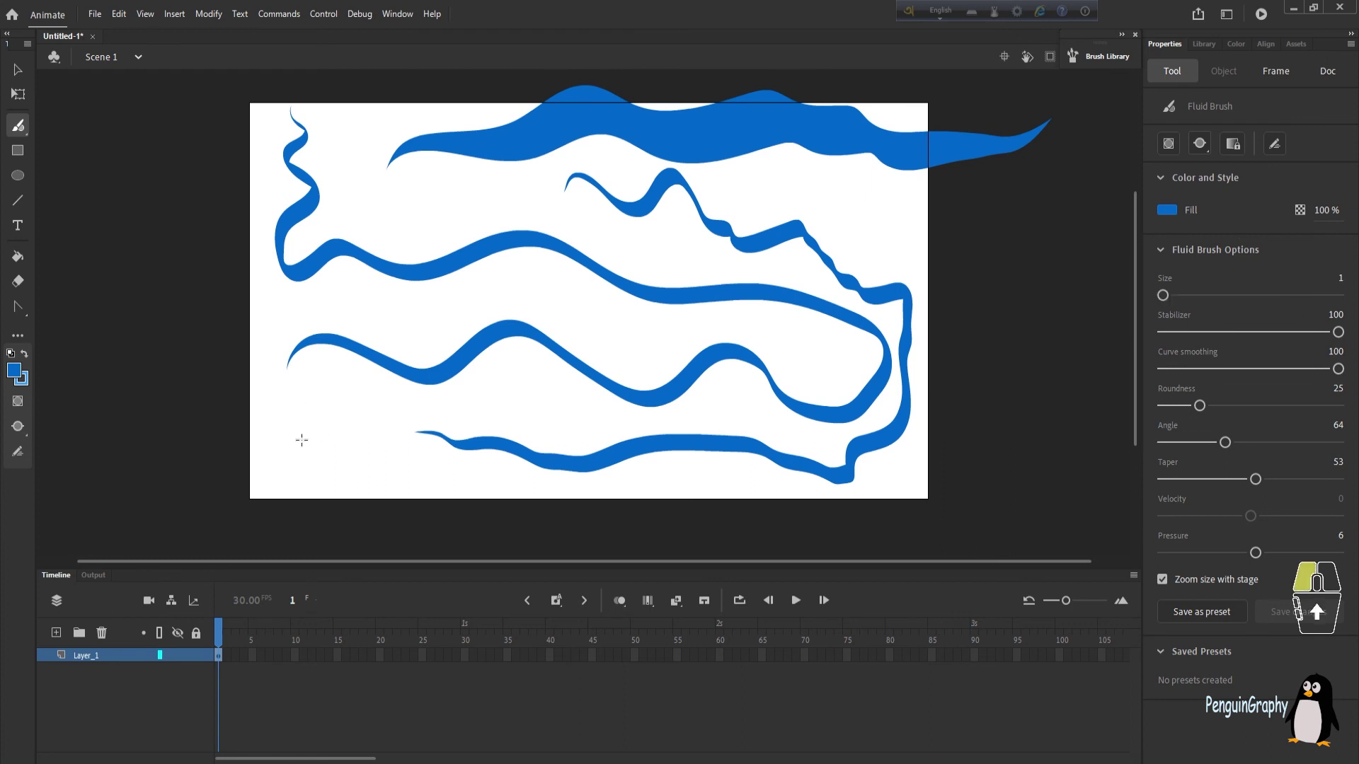
pyautogui.moveTo(303, 444)
pyautogui.mouseDown()
pyautogui.moveTo(449, 390)
pyautogui.moveTo(635, 405)
pyautogui.moveTo(856, 394)
pyautogui.mouseUp()
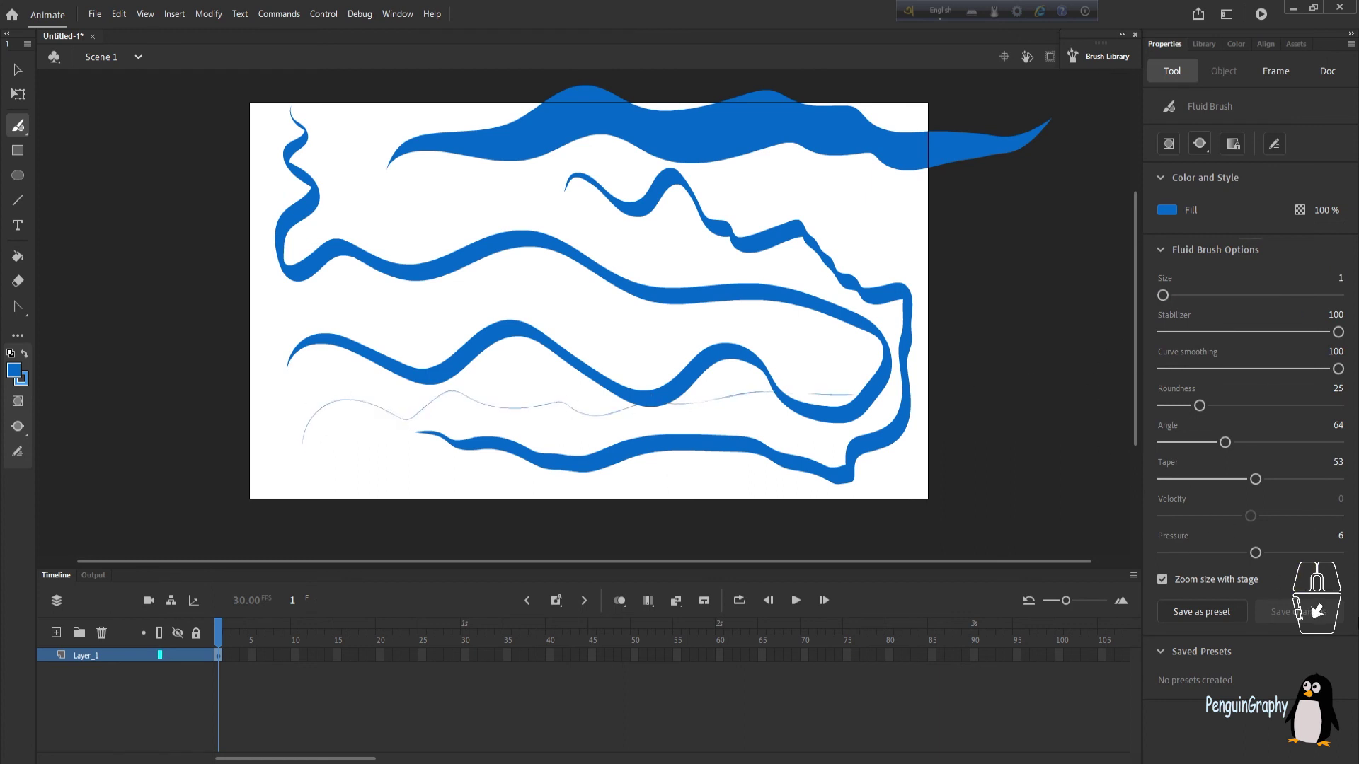
pyautogui.moveTo(1256, 552); pyautogui.dragTo(1259, 553)
pyautogui.moveTo(381, 225); pyautogui.dragTo(485, 212)
# Step: Set the Fluid Brush size to 51 and pressure to -60, and paint a wavy stroke between the two middle strokes
pyautogui.moveTo(1164, 295); pyautogui.dragTo(1207, 295)
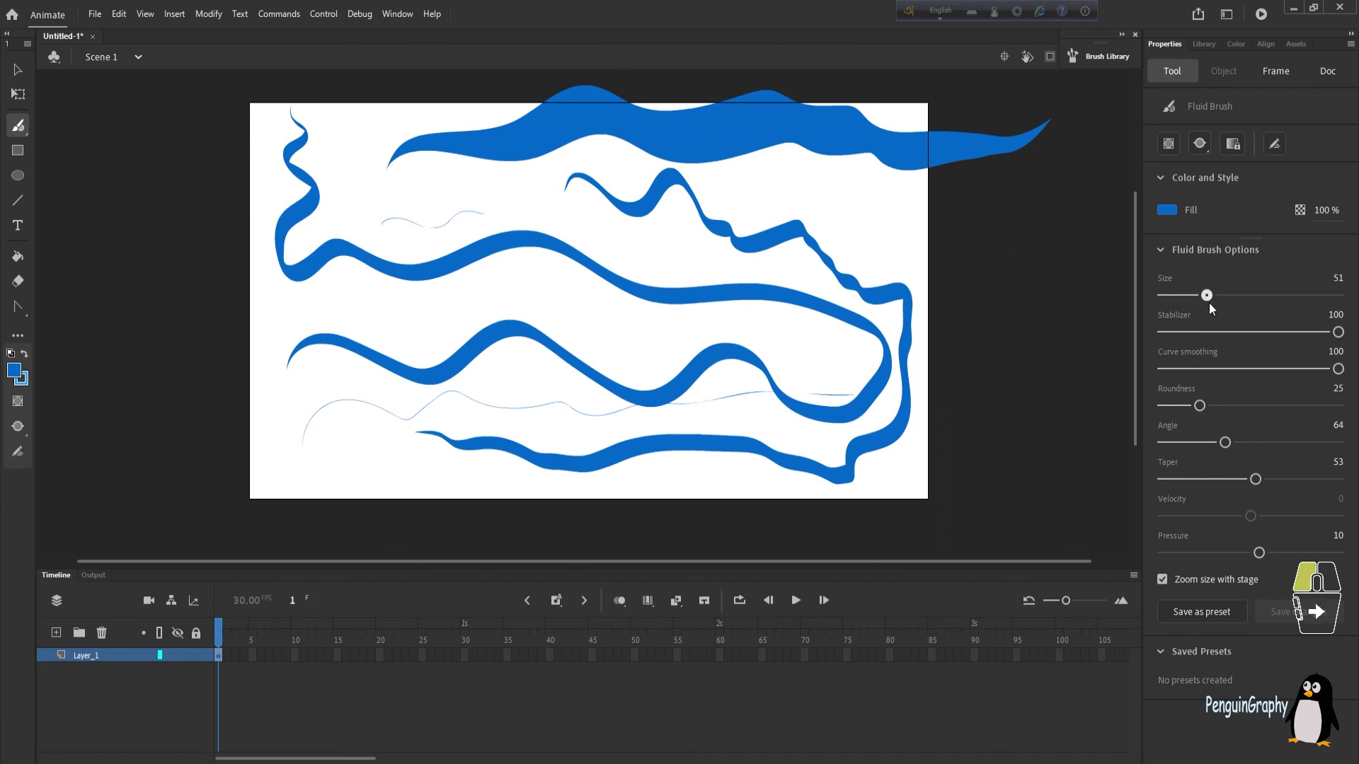
pyautogui.moveTo(1256, 552); pyautogui.dragTo(1193, 549)
pyautogui.hotkey('ctrl', '=')
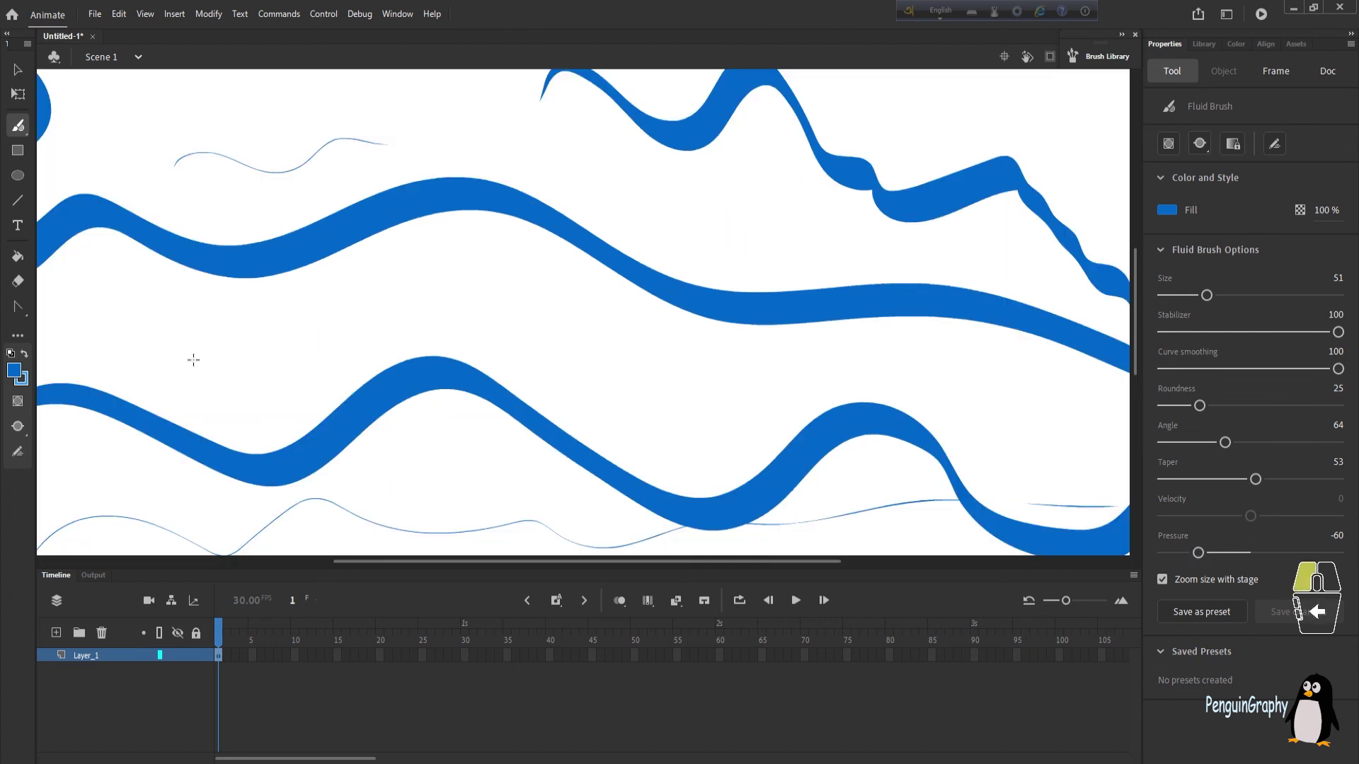
pyautogui.moveTo(194, 357)
pyautogui.mouseDown()
pyautogui.moveTo(445, 312)
pyautogui.moveTo(752, 373)
pyautogui.moveTo(846, 364)
pyautogui.moveTo(1120, 412)
pyautogui.mouseUp()
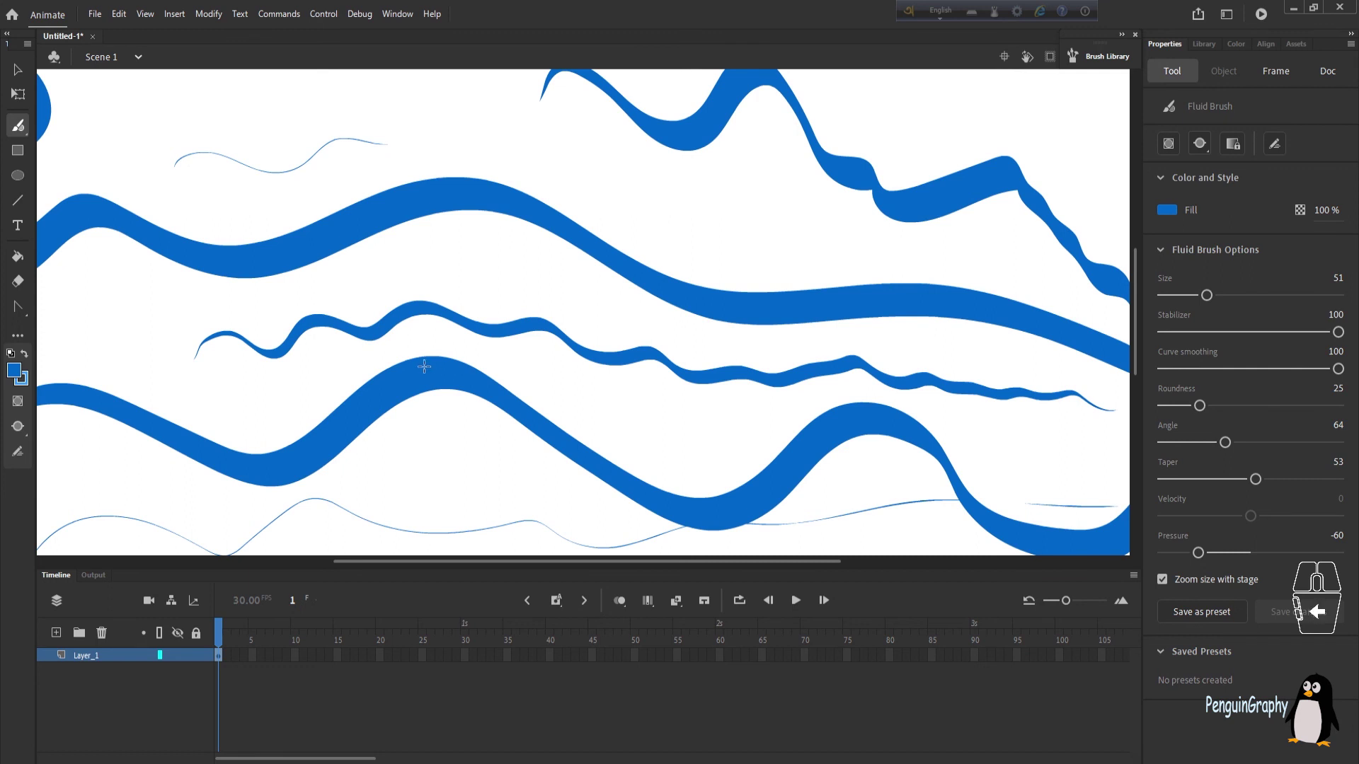
# Step: Set the Fluid Brush pressure to 75 and paint a short wavy stroke above the short thin line
pyautogui.moveTo(1198, 552); pyautogui.dragTo(1317, 553)
pyautogui.scroll(3, 336, 349)
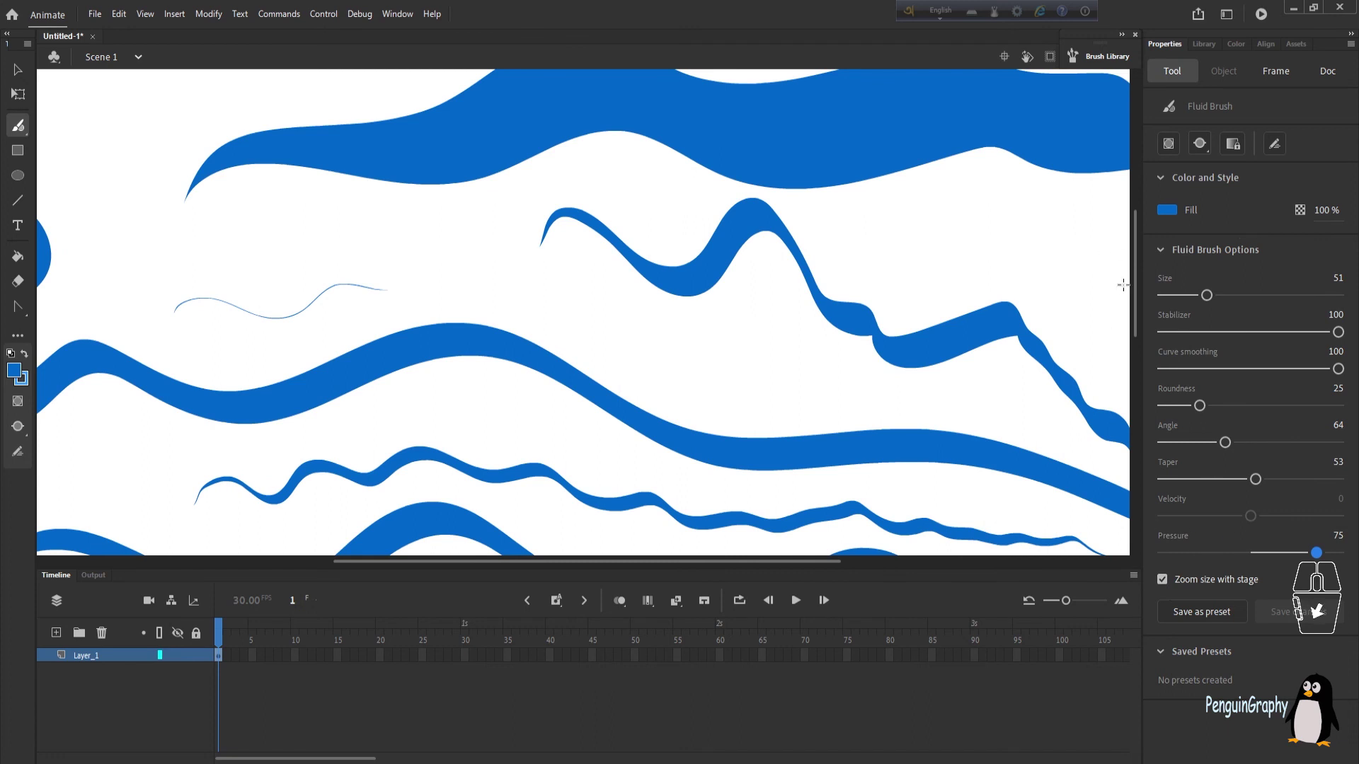
pyautogui.scroll(2, 524, 308)
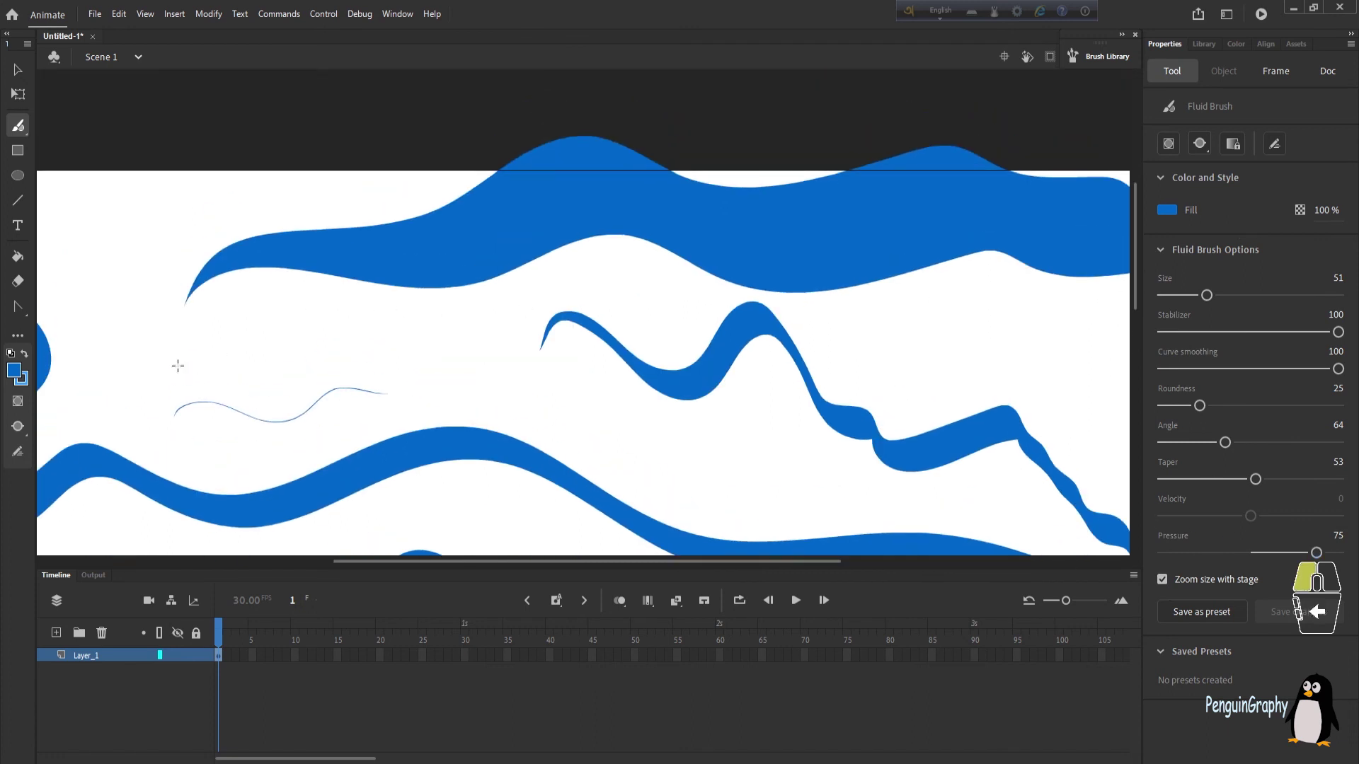
pyautogui.moveTo(173, 364)
pyautogui.mouseDown()
pyautogui.moveTo(184, 335)
pyautogui.moveTo(265, 364)
pyautogui.moveTo(346, 336)
pyautogui.moveTo(384, 361)
pyautogui.moveTo(421, 349)
pyautogui.moveTo(500, 370)
pyautogui.moveTo(562, 433)
pyautogui.mouseUp()
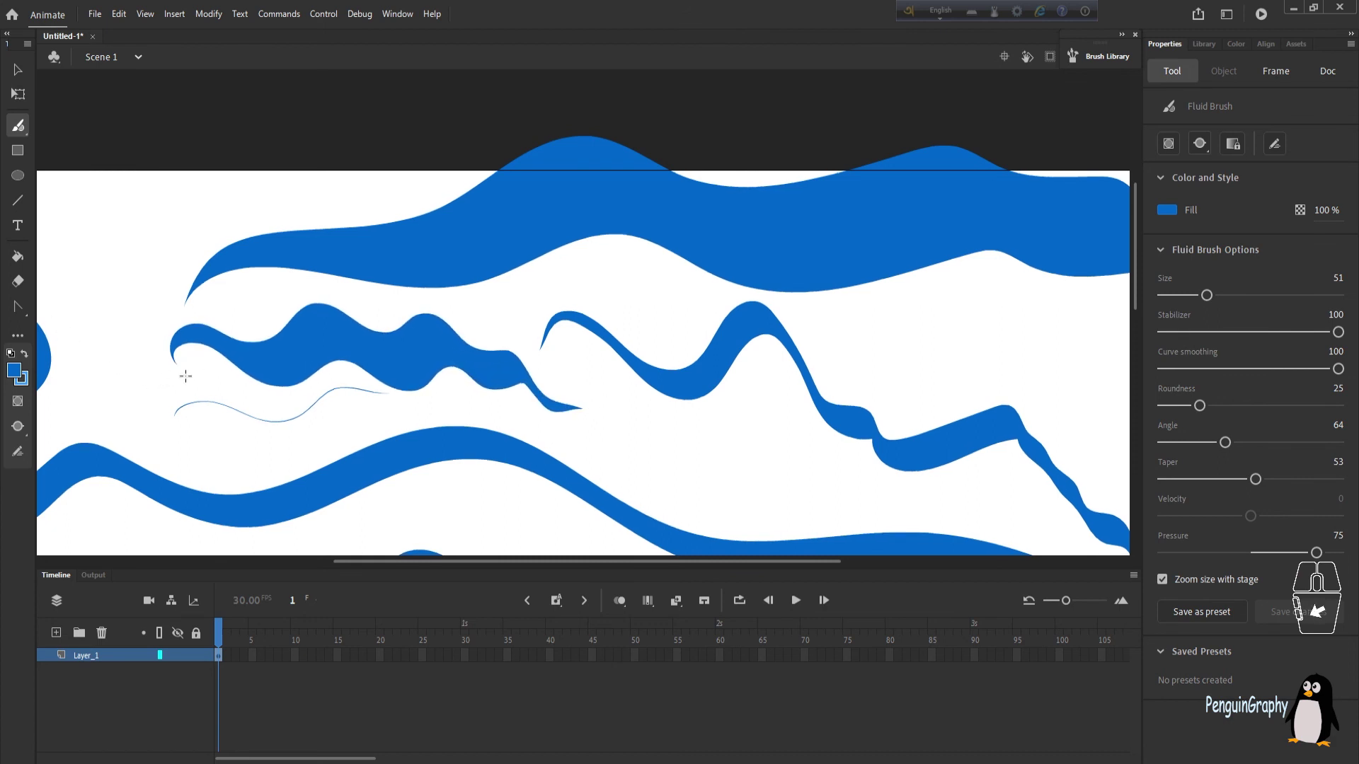
# Step: Mark both ends of the short wavy stroke with brush dabs, circle its middle, and undo the circle
pyautogui.scroll(-3, 163, 395)
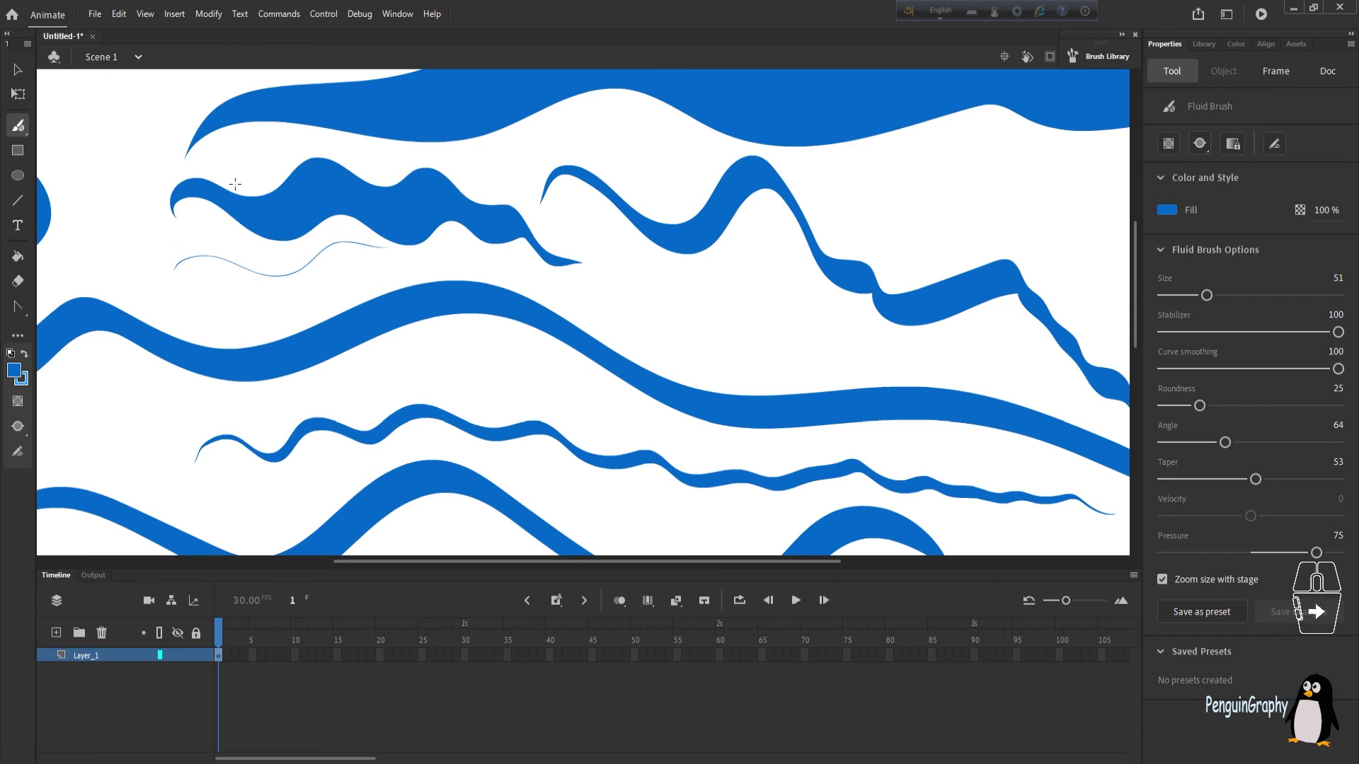
pyautogui.click(581, 260)
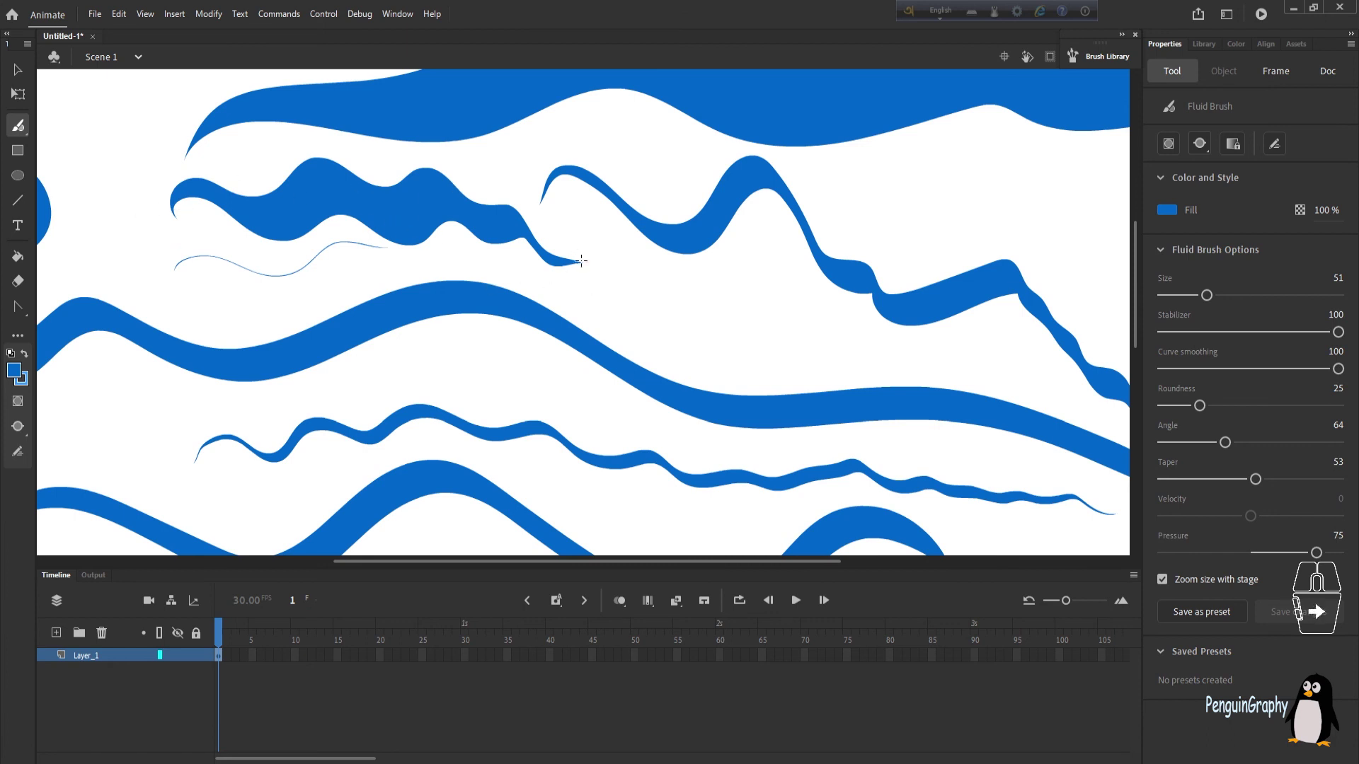
pyautogui.click(166, 219)
pyautogui.moveTo(303, 152)
pyautogui.mouseDown()
pyautogui.moveTo(276, 179)
pyautogui.moveTo(443, 272)
pyautogui.moveTo(381, 108)
pyautogui.moveTo(280, 152)
pyautogui.mouseUp()
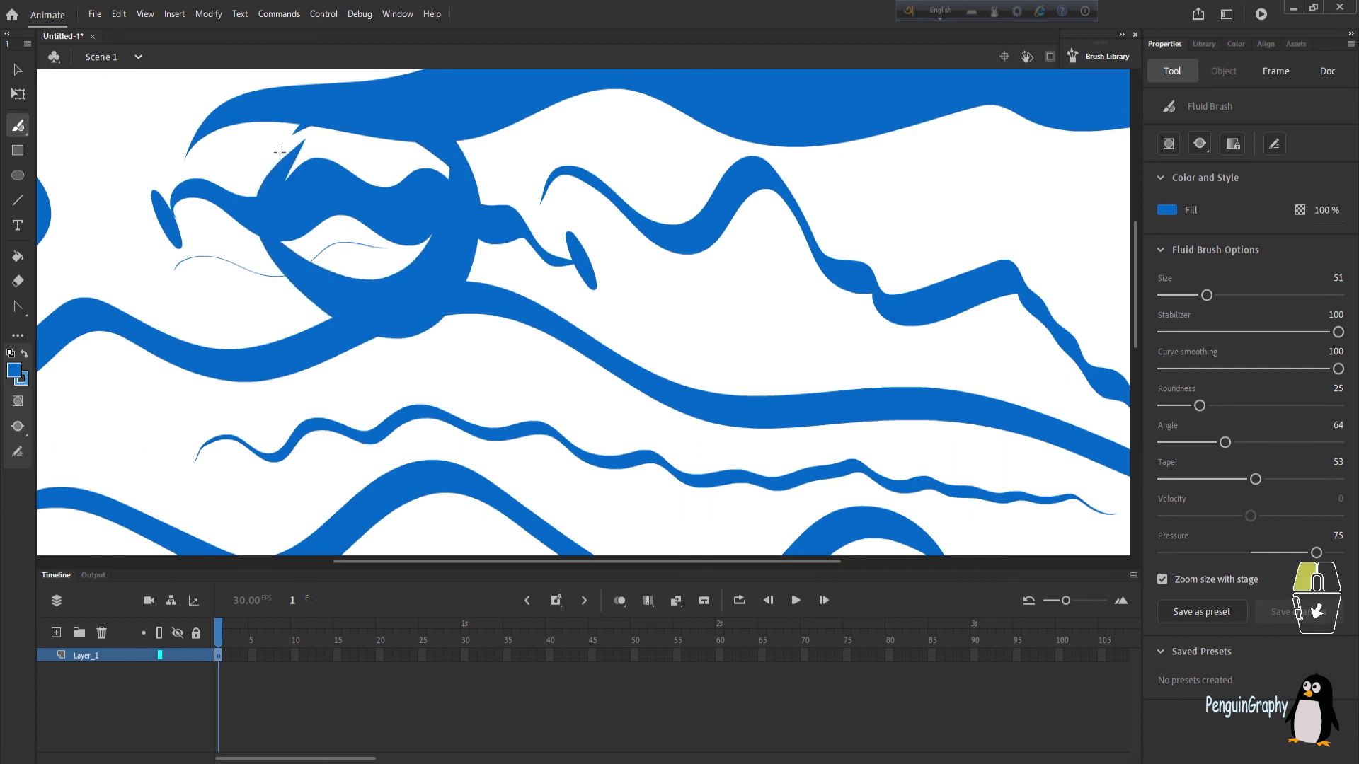
pyautogui.hotkey('ctrl', 'z')
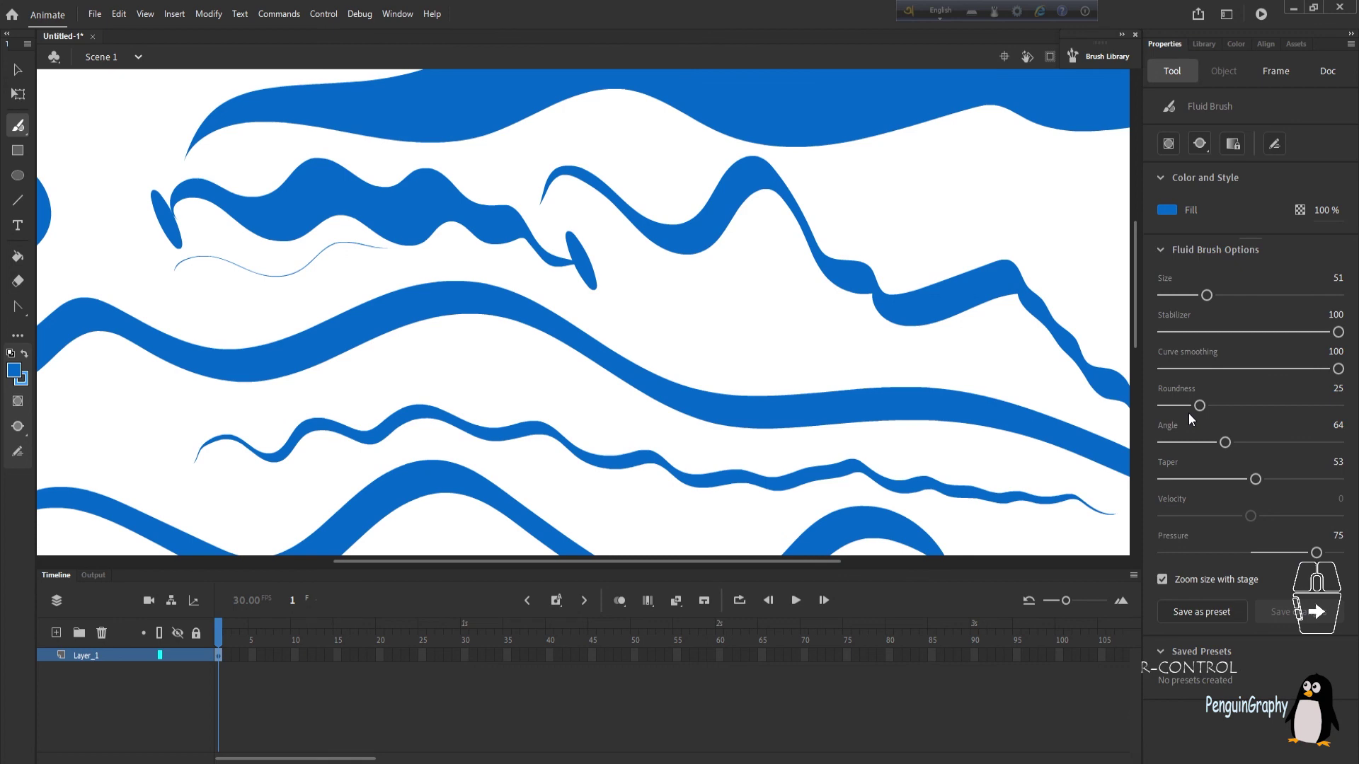
# Step: Delete all the painted strokes, including the leftover piece beside the stage
pyautogui.hotkey('ctrl', '-')
pyautogui.press('v')
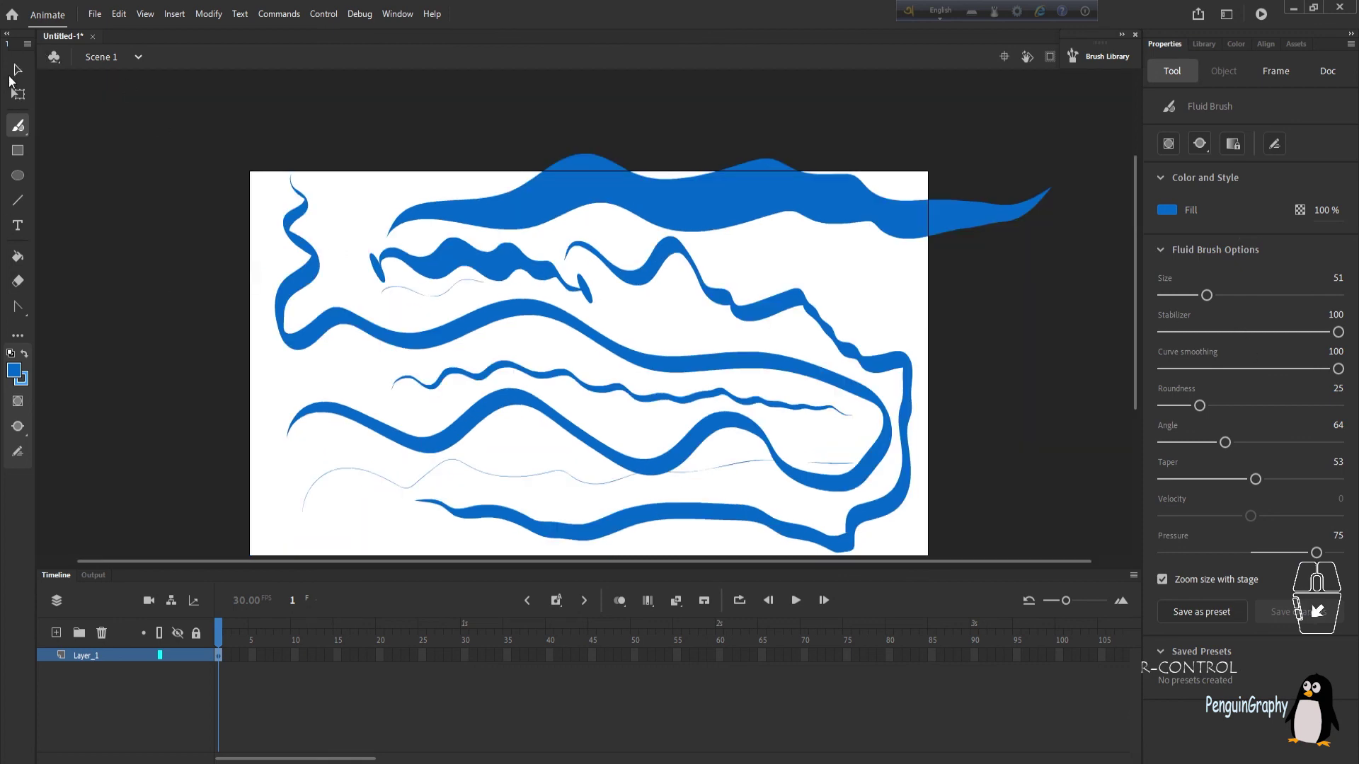
pyautogui.moveTo(189, 120); pyautogui.dragTo(972, 569)
pyautogui.press('Delete')
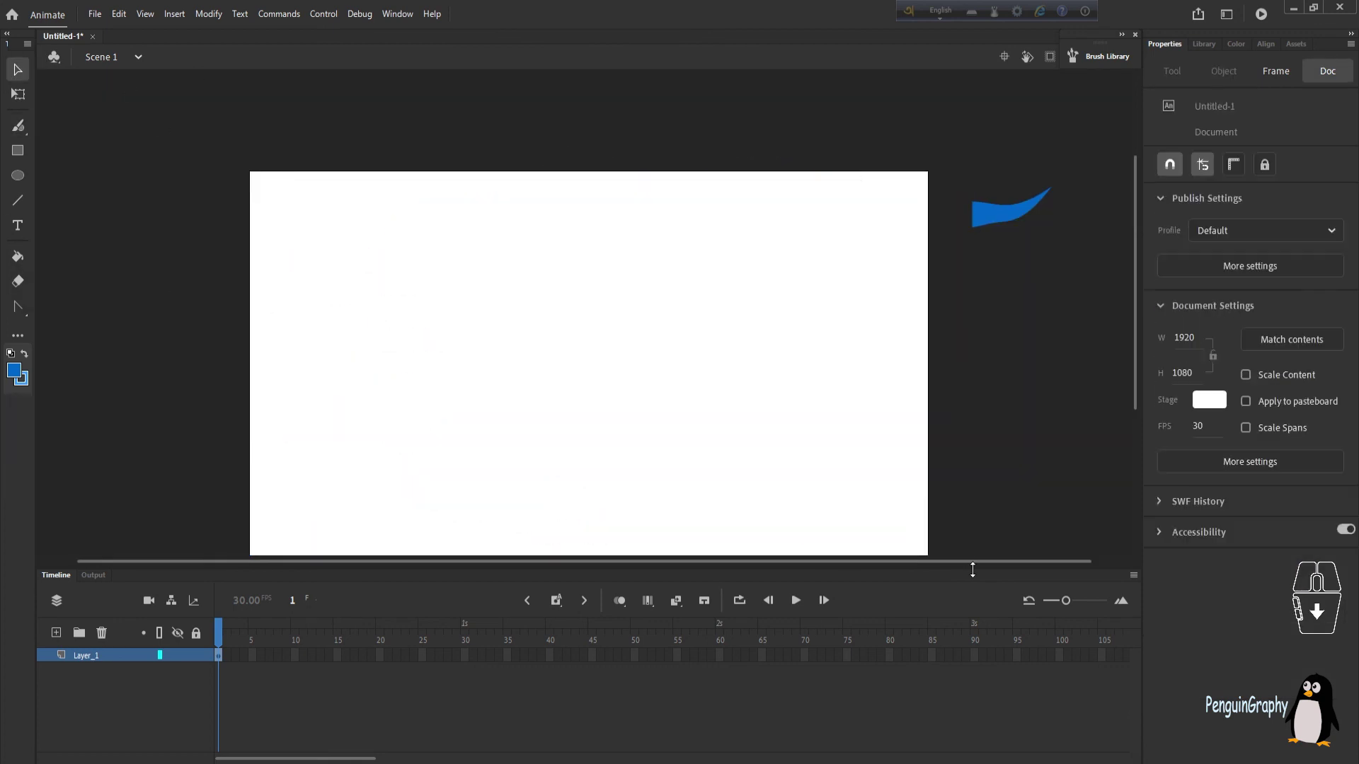
pyautogui.moveTo(949, 171)
pyautogui.mouseDown()
pyautogui.moveTo(1050, 206)
pyautogui.moveTo(1037, 233)
pyautogui.mouseUp()
pyautogui.moveTo(1072, 140); pyautogui.dragTo(959, 288)
pyautogui.press('Delete')
# Step: Set the Fluid Brush pressure to 22 and paint a wavy stroke across the middle of the stage
pyautogui.click(19, 127)
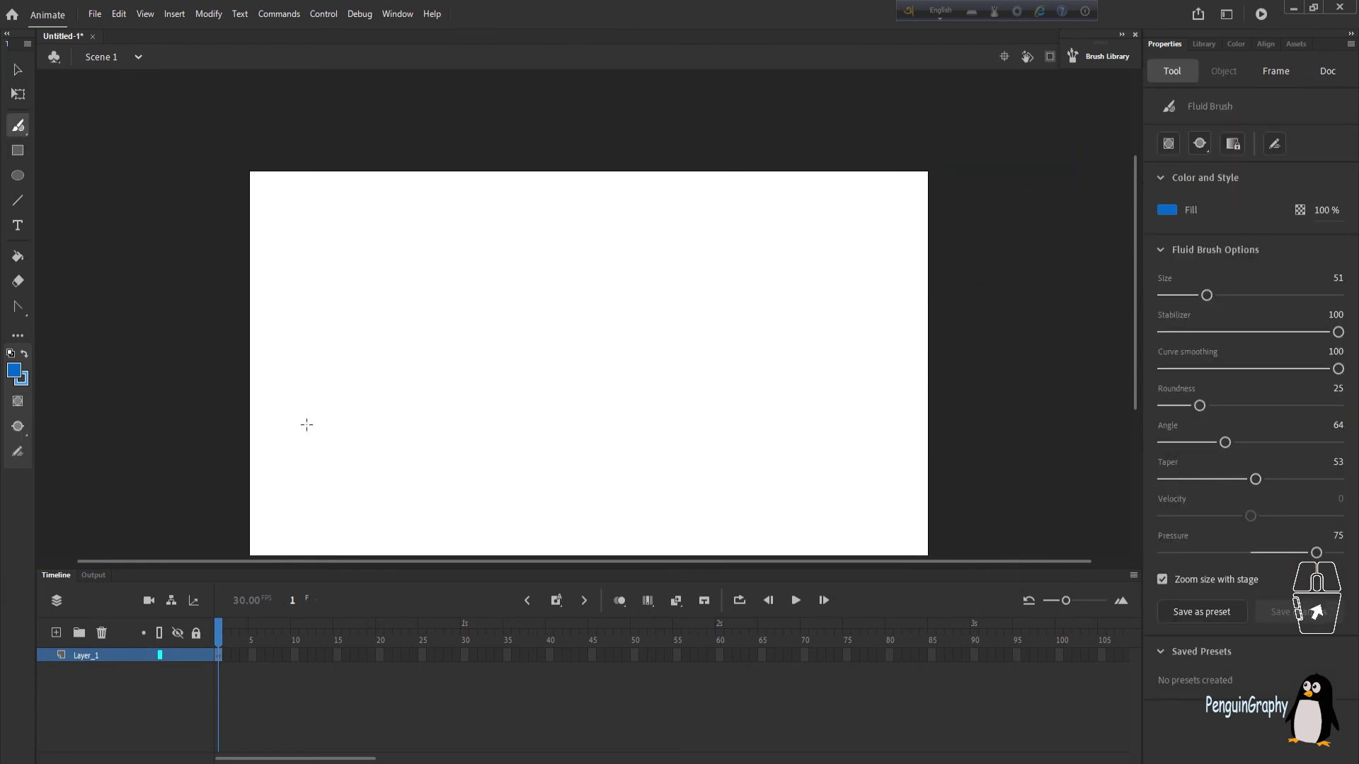
pyautogui.moveTo(1316, 553); pyautogui.dragTo(1270, 553)
pyautogui.moveTo(375, 394)
pyautogui.mouseDown()
pyautogui.moveTo(642, 354)
pyautogui.moveTo(815, 390)
pyautogui.moveTo(912, 369)
pyautogui.mouseUp()
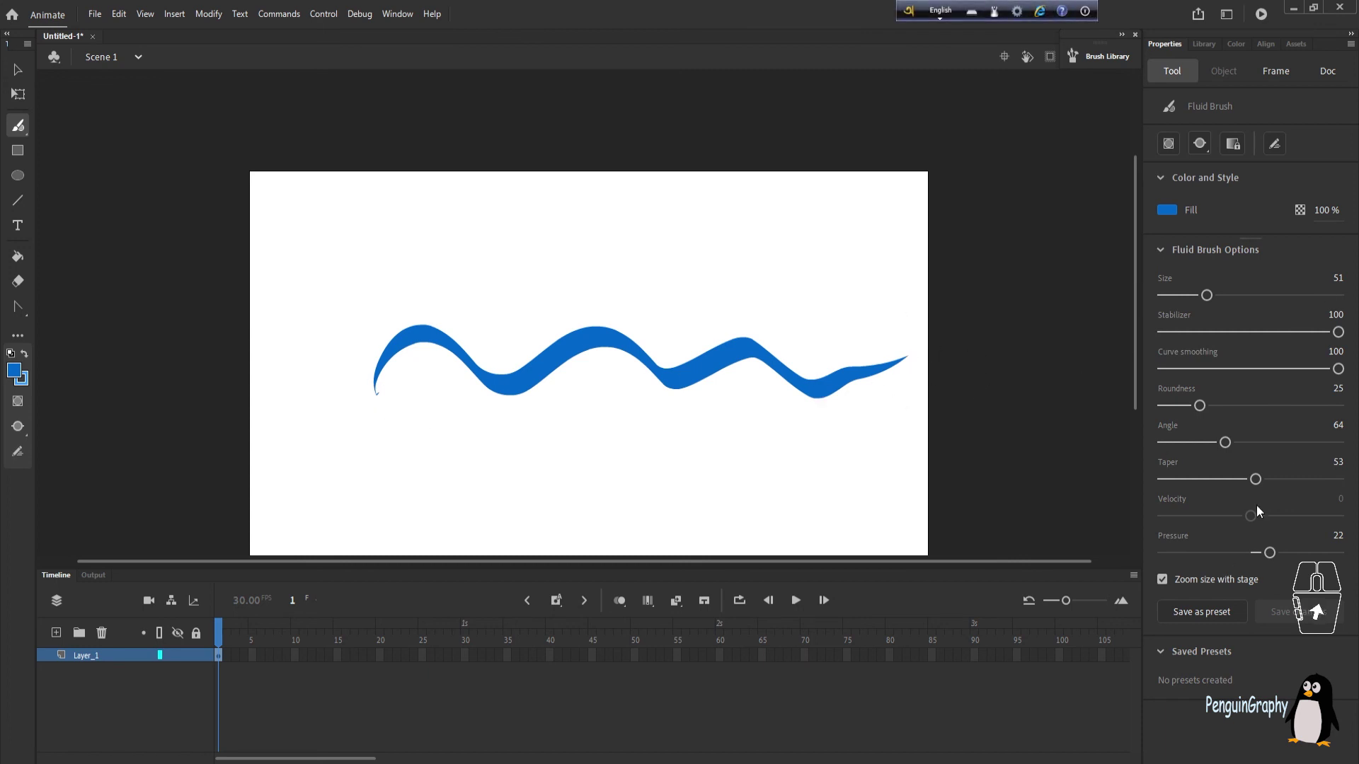
# Step: Set the Fluid Brush taper to 100 and paint a second wavy stroke above the first
pyautogui.moveTo(1264, 481); pyautogui.dragTo(1275, 482)
pyautogui.moveTo(351, 248)
pyautogui.mouseDown()
pyautogui.moveTo(422, 222)
pyautogui.moveTo(715, 252)
pyautogui.moveTo(872, 245)
pyautogui.moveTo(858, 236)
pyautogui.mouseUp()
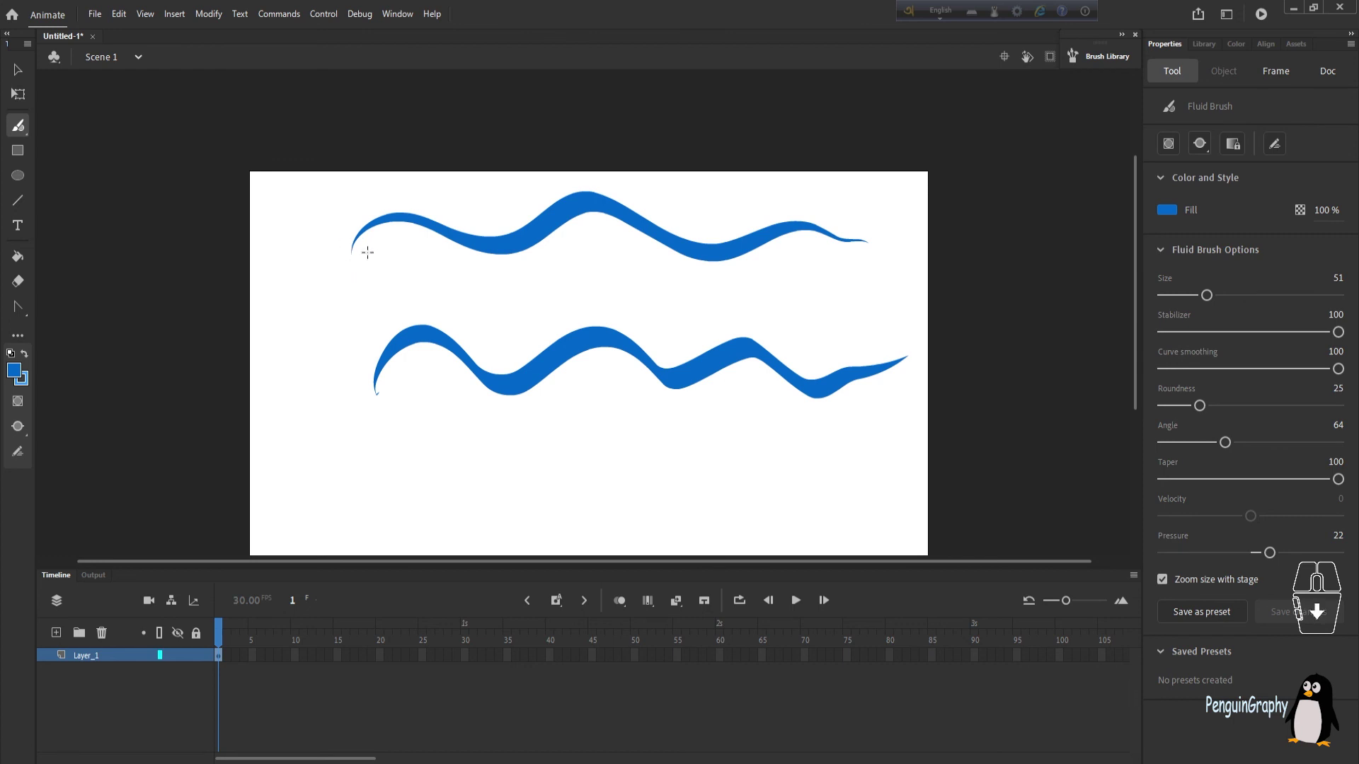
# Step: Set the Fluid Brush taper to 0 and paint a shorter wavy stroke between the other two
pyautogui.hotkey('ctrl', '=')
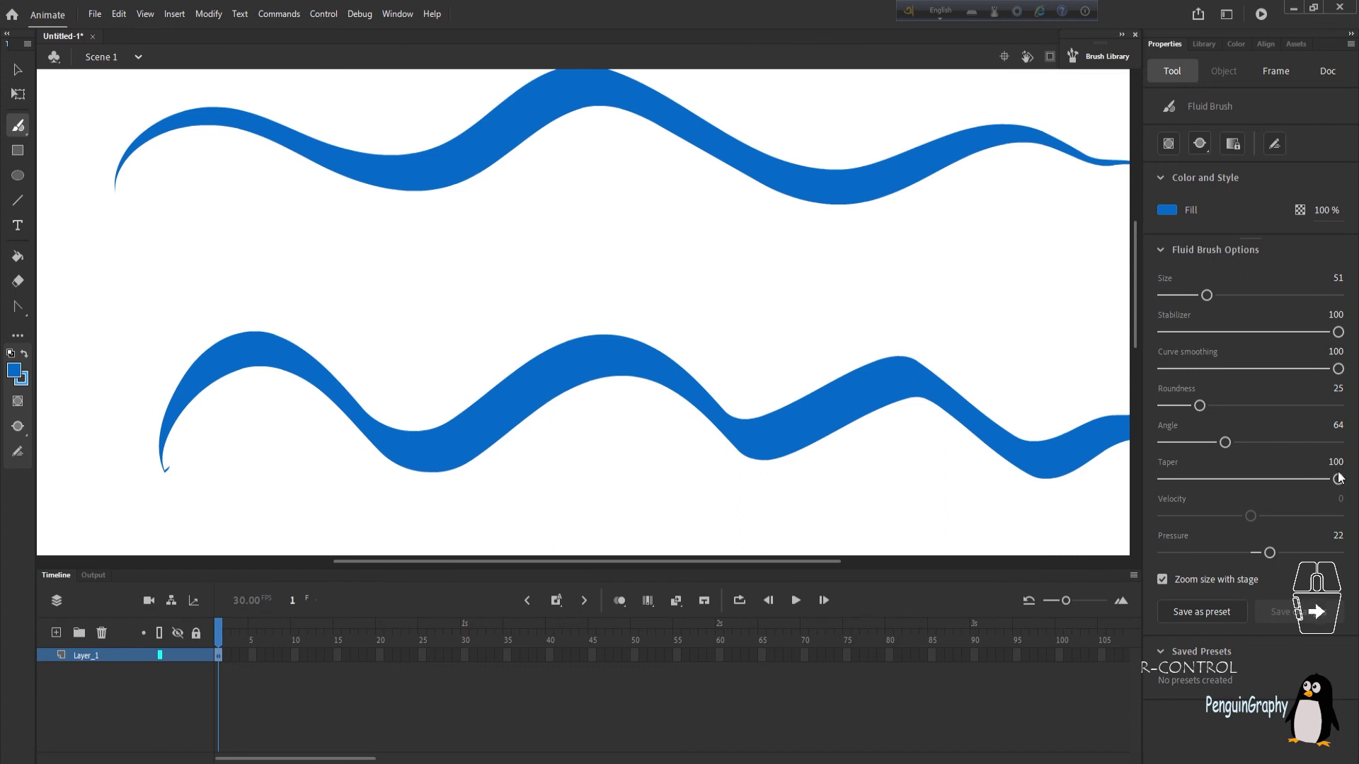
pyautogui.moveTo(1337, 478); pyautogui.dragTo(1177, 481)
pyautogui.moveTo(225, 227)
pyautogui.mouseDown()
pyautogui.moveTo(304, 263)
pyautogui.moveTo(588, 245)
pyautogui.moveTo(837, 289)
pyautogui.mouseUp()
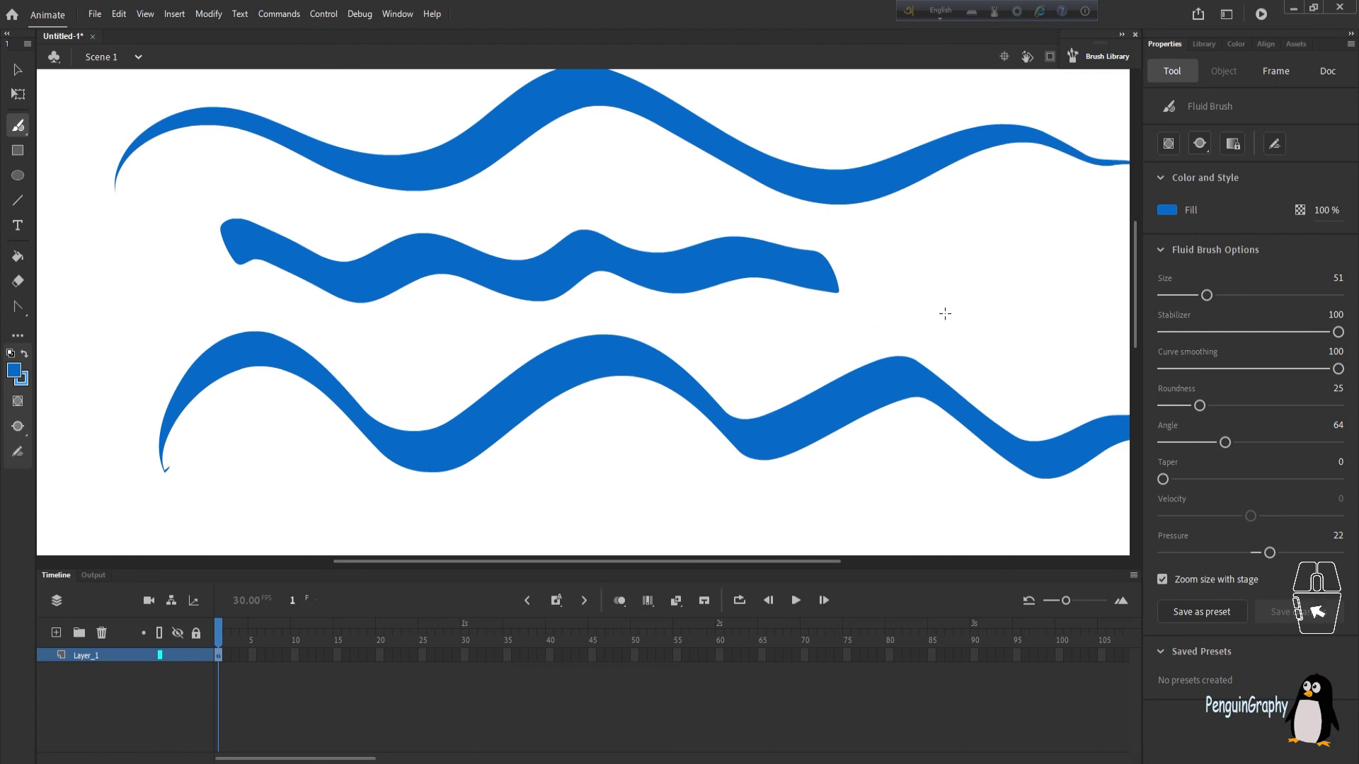
# Step: Set the Fluid Brush taper to 68 and angle to 42, and paint a wavy stroke below the existing strokes
pyautogui.moveTo(1163, 479); pyautogui.dragTo(1282, 479)
pyautogui.moveTo(1227, 434); pyautogui.dragTo(1204, 439)
pyautogui.scroll(-5, 758, 424)
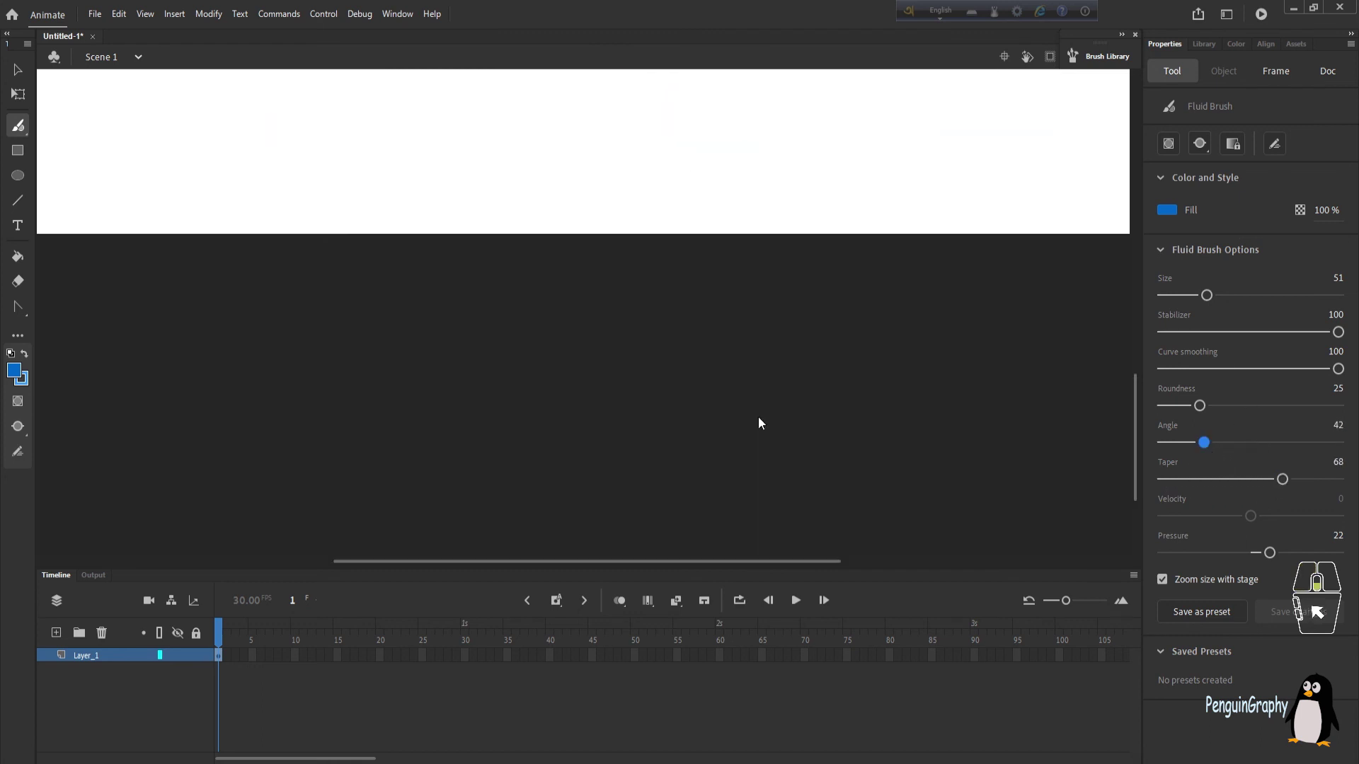
pyautogui.moveTo(281, 411)
pyautogui.mouseDown()
pyautogui.moveTo(446, 401)
pyautogui.moveTo(838, 333)
pyautogui.moveTo(1090, 341)
pyautogui.mouseUp()
# Step: Paint a wavy stroke at a higher brush angle and another thin wavy stroke with the angle set to 0
pyautogui.moveTo(1201, 443)
pyautogui.mouseDown()
pyautogui.moveTo(1338, 442)
pyautogui.moveTo(1316, 443)
pyautogui.mouseUp()
pyautogui.moveTo(441, 282)
pyautogui.mouseDown()
pyautogui.moveTo(533, 203)
pyautogui.moveTo(676, 210)
pyautogui.moveTo(994, 264)
pyautogui.moveTo(1089, 262)
pyautogui.mouseUp()
pyautogui.moveTo(1314, 443); pyautogui.dragTo(1193, 443)
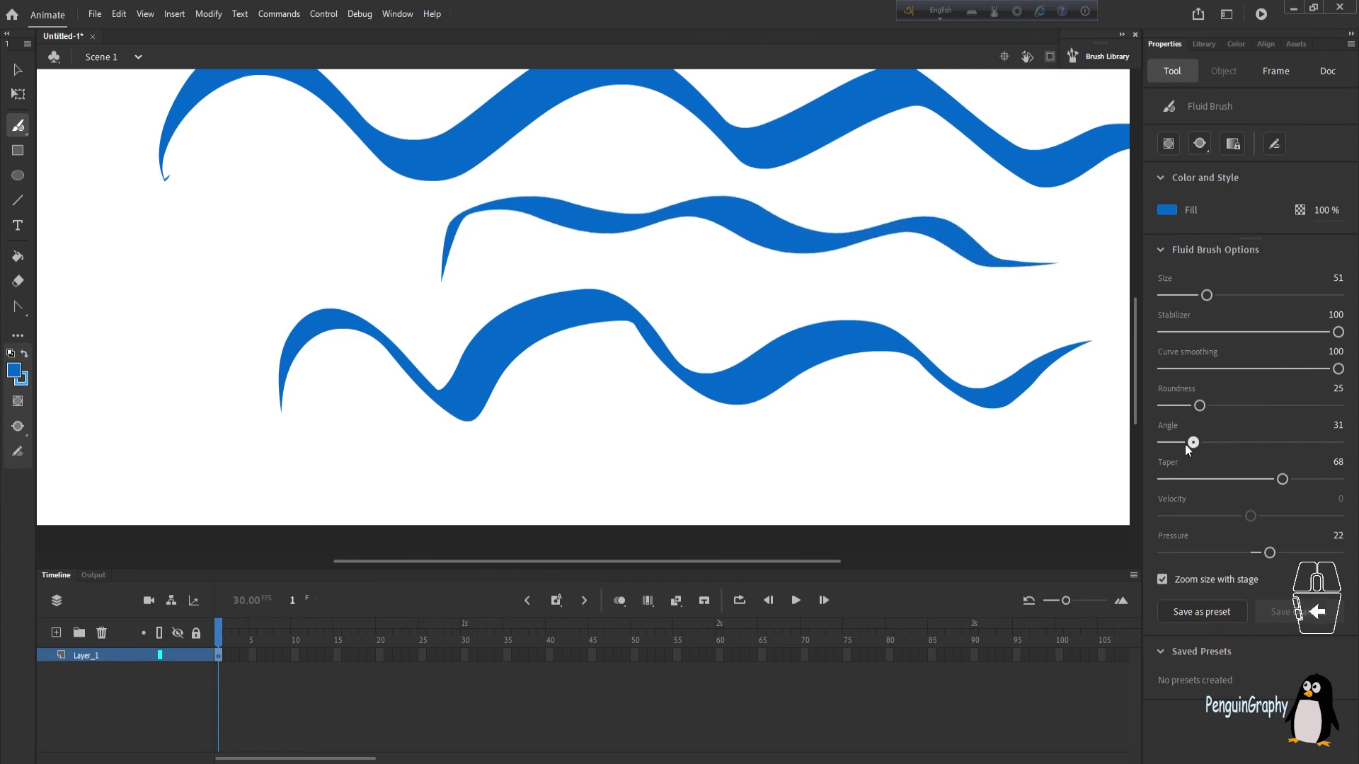
pyautogui.moveTo(137, 358)
pyautogui.mouseDown()
pyautogui.moveTo(263, 302)
pyautogui.moveTo(458, 299)
pyautogui.moveTo(668, 267)
pyautogui.moveTo(1013, 311)
pyautogui.mouseUp()
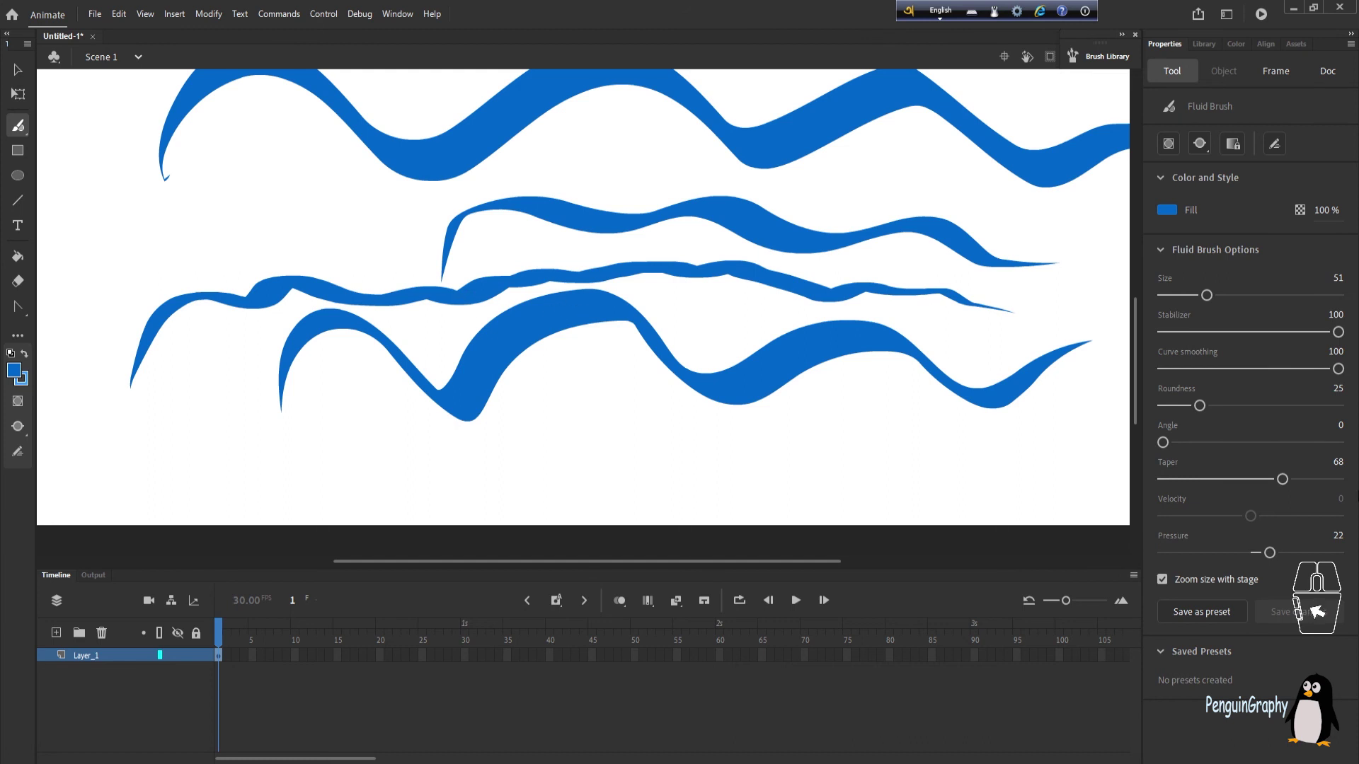
# Step: With the brush angle at 23, paint a wavy stroke at roundness 40 along the stage's top edge and two more at roundness 100
pyautogui.moveTo(1162, 442); pyautogui.dragTo(1227, 405)
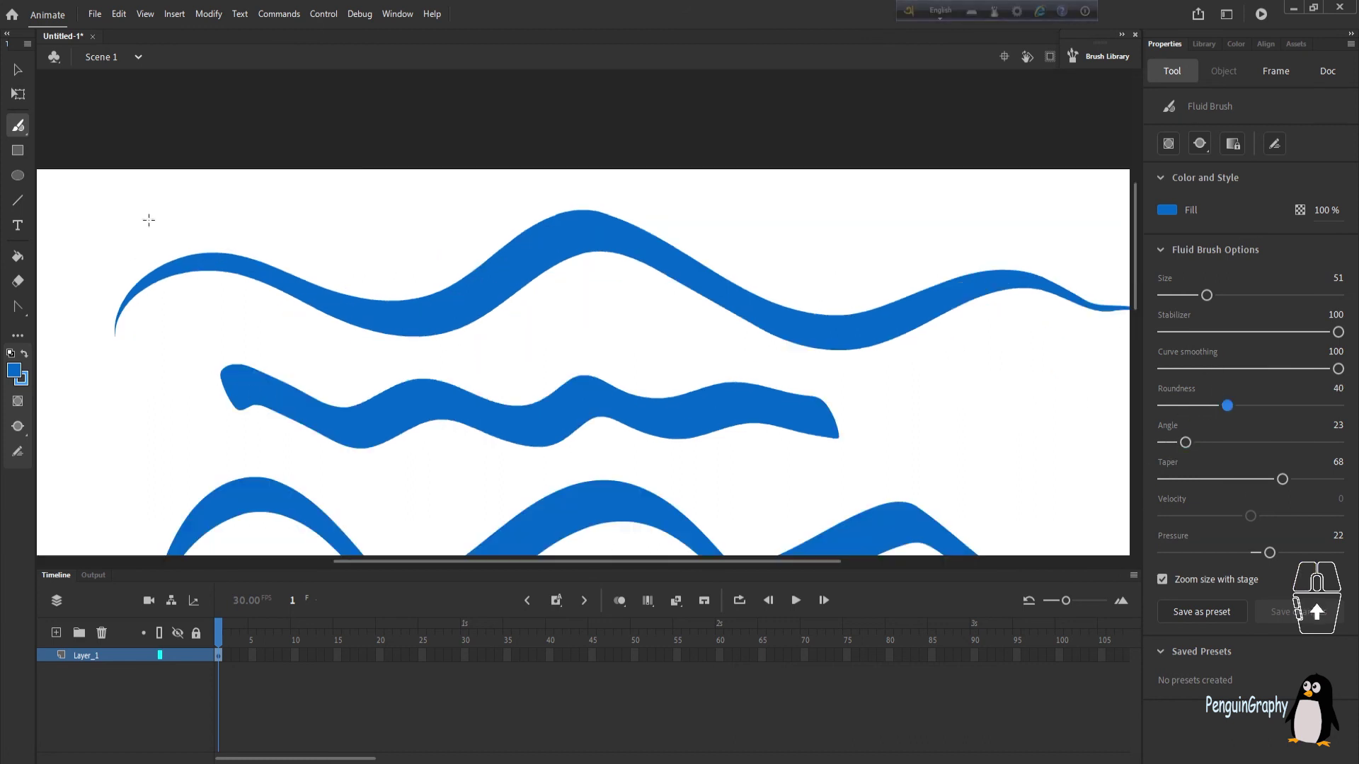
pyautogui.moveTo(122, 189)
pyautogui.mouseDown()
pyautogui.moveTo(210, 219)
pyautogui.moveTo(310, 188)
pyautogui.moveTo(422, 203)
pyautogui.moveTo(621, 190)
pyautogui.moveTo(850, 225)
pyautogui.moveTo(870, 246)
pyautogui.moveTo(903, 223)
pyautogui.moveTo(1014, 226)
pyautogui.mouseUp()
pyautogui.moveTo(1228, 401); pyautogui.dragTo(1337, 405)
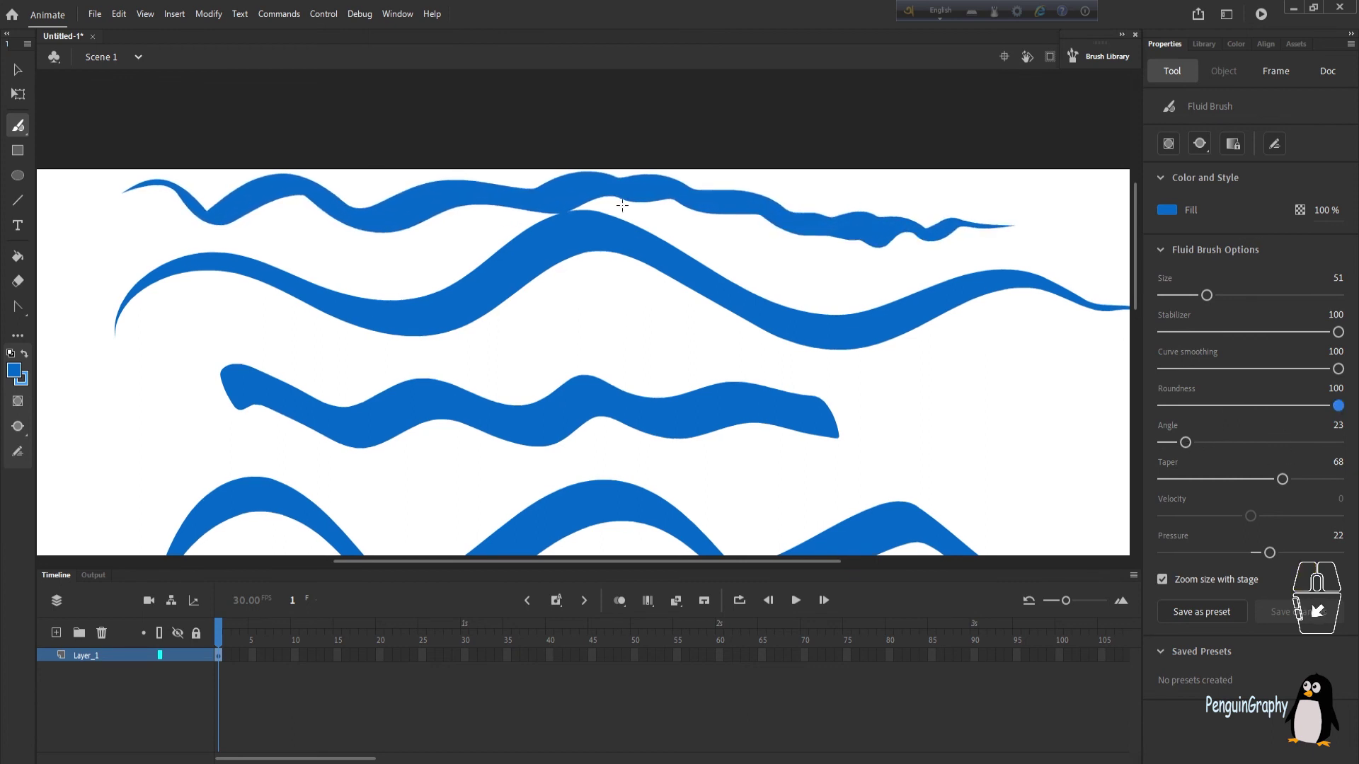
pyautogui.moveTo(62, 253)
pyautogui.mouseDown()
pyautogui.moveTo(173, 212)
pyautogui.moveTo(357, 262)
pyautogui.moveTo(480, 267)
pyautogui.mouseUp()
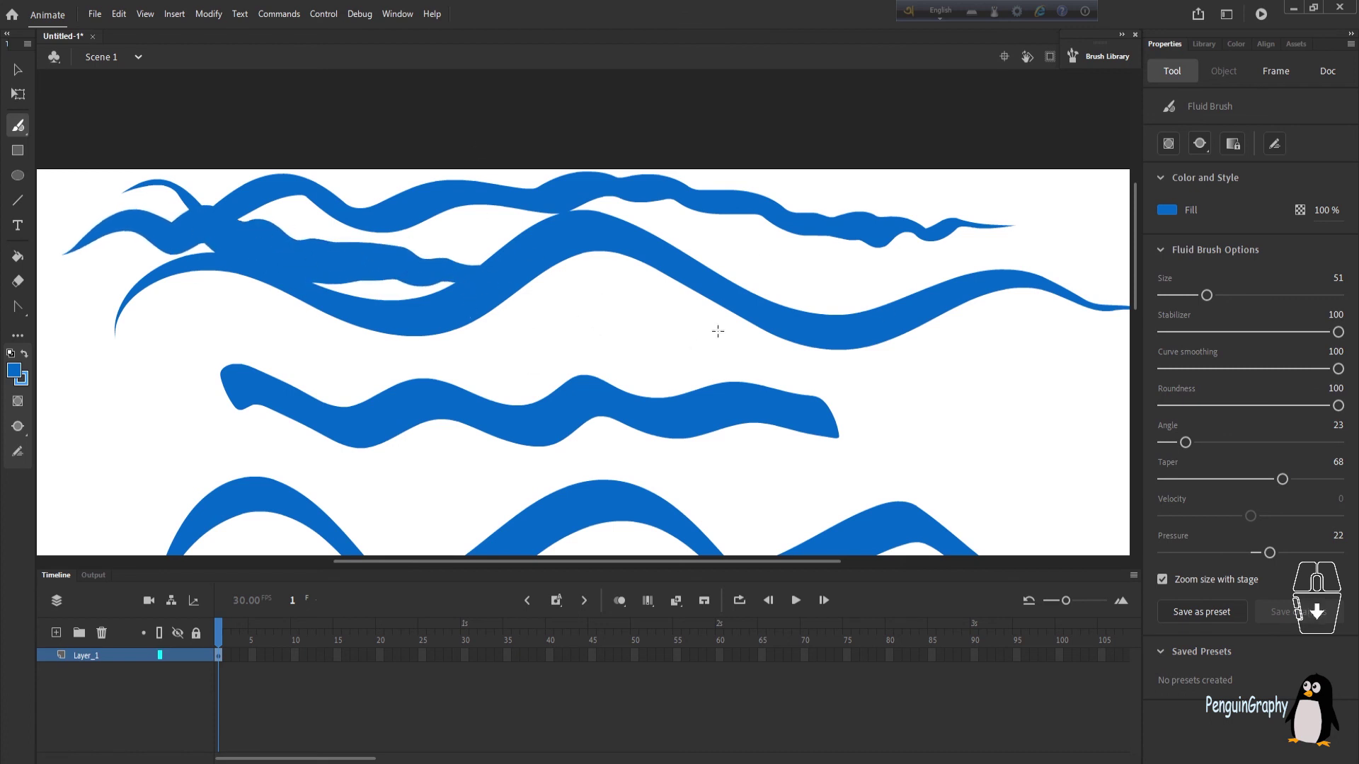
pyautogui.moveTo(536, 356)
pyautogui.mouseDown()
pyautogui.moveTo(613, 316)
pyautogui.moveTo(858, 395)
pyautogui.moveTo(1096, 377)
pyautogui.mouseUp()
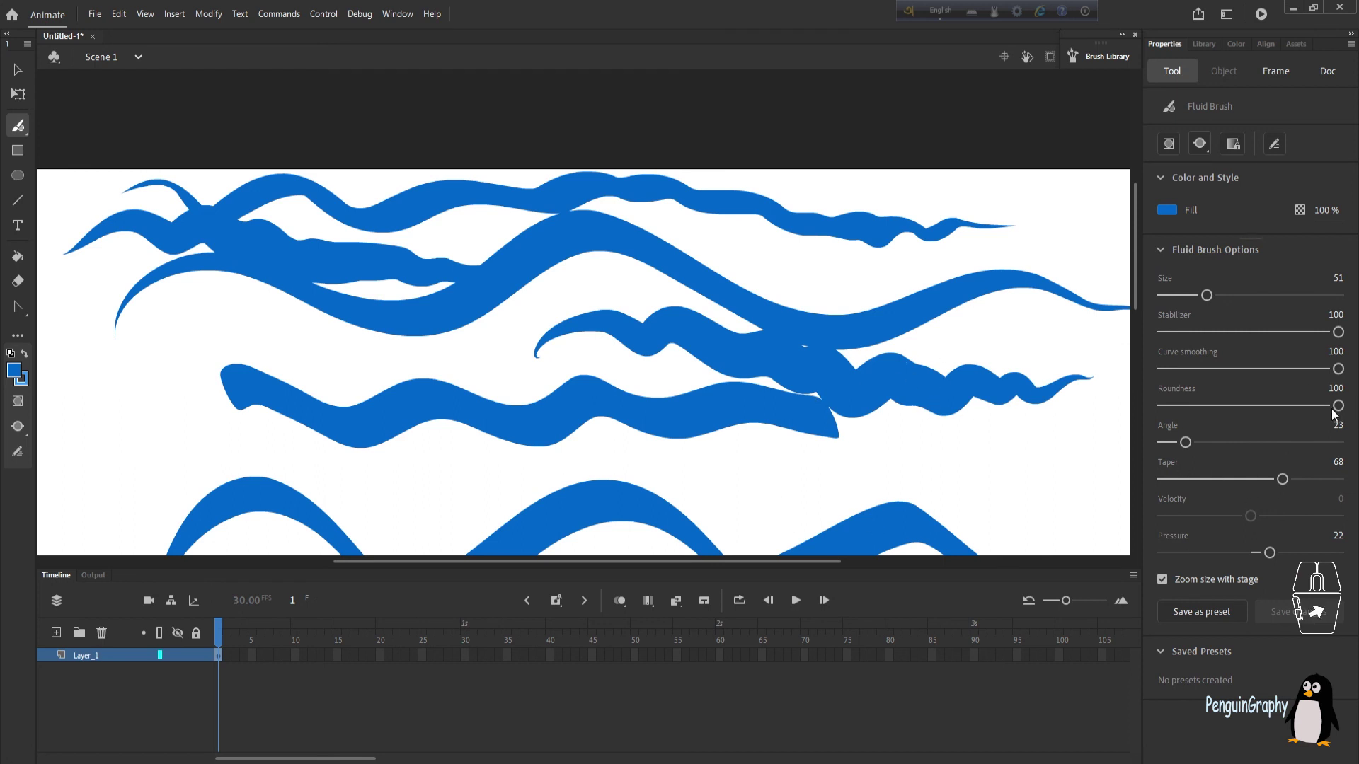
# Step: Set the brush roundness to 23 and paint a wavy stroke below the last roundness sample
pyautogui.moveTo(1332, 413); pyautogui.dragTo(1196, 410)
pyautogui.moveTo(728, 502)
pyautogui.mouseDown()
pyautogui.moveTo(958, 445)
pyautogui.moveTo(1133, 446)
pyautogui.mouseUp()
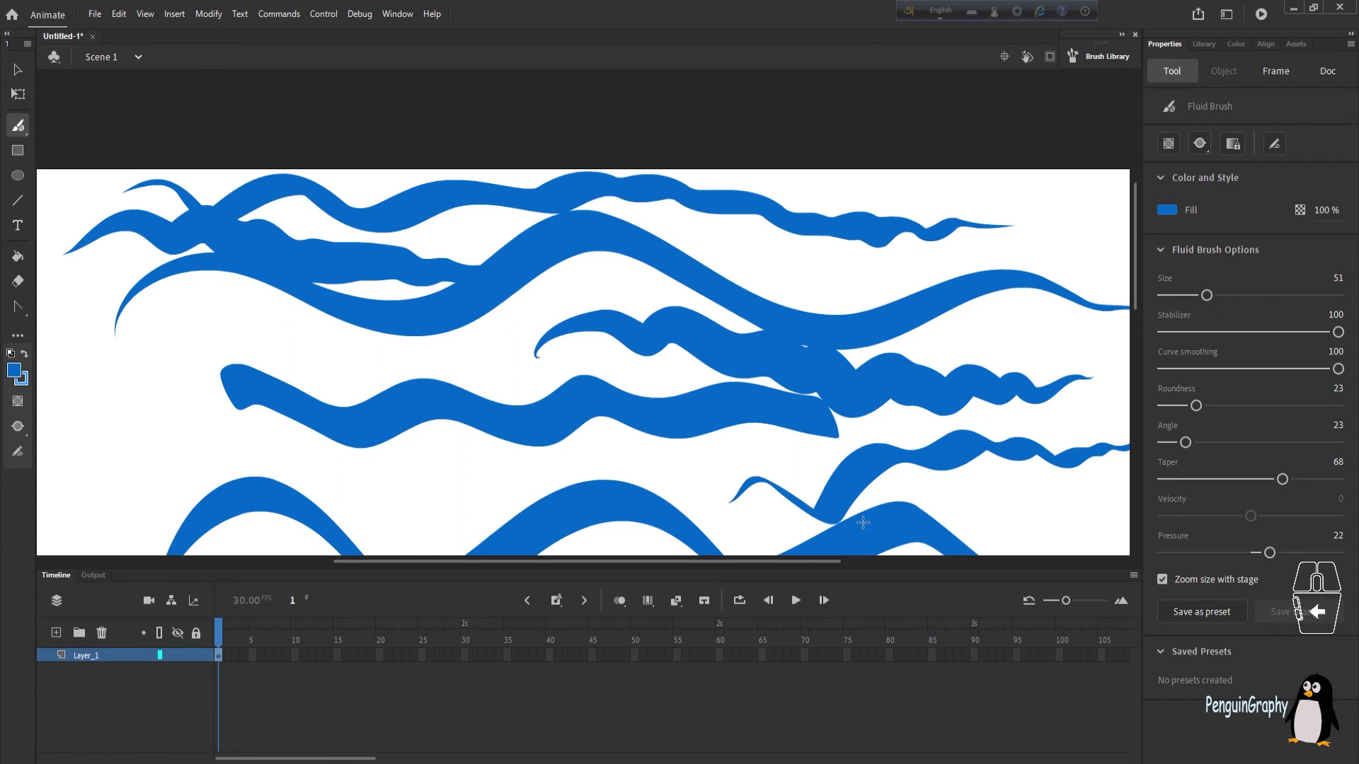
pyautogui.moveTo(698, 563); pyautogui.dragTo(755, 562)
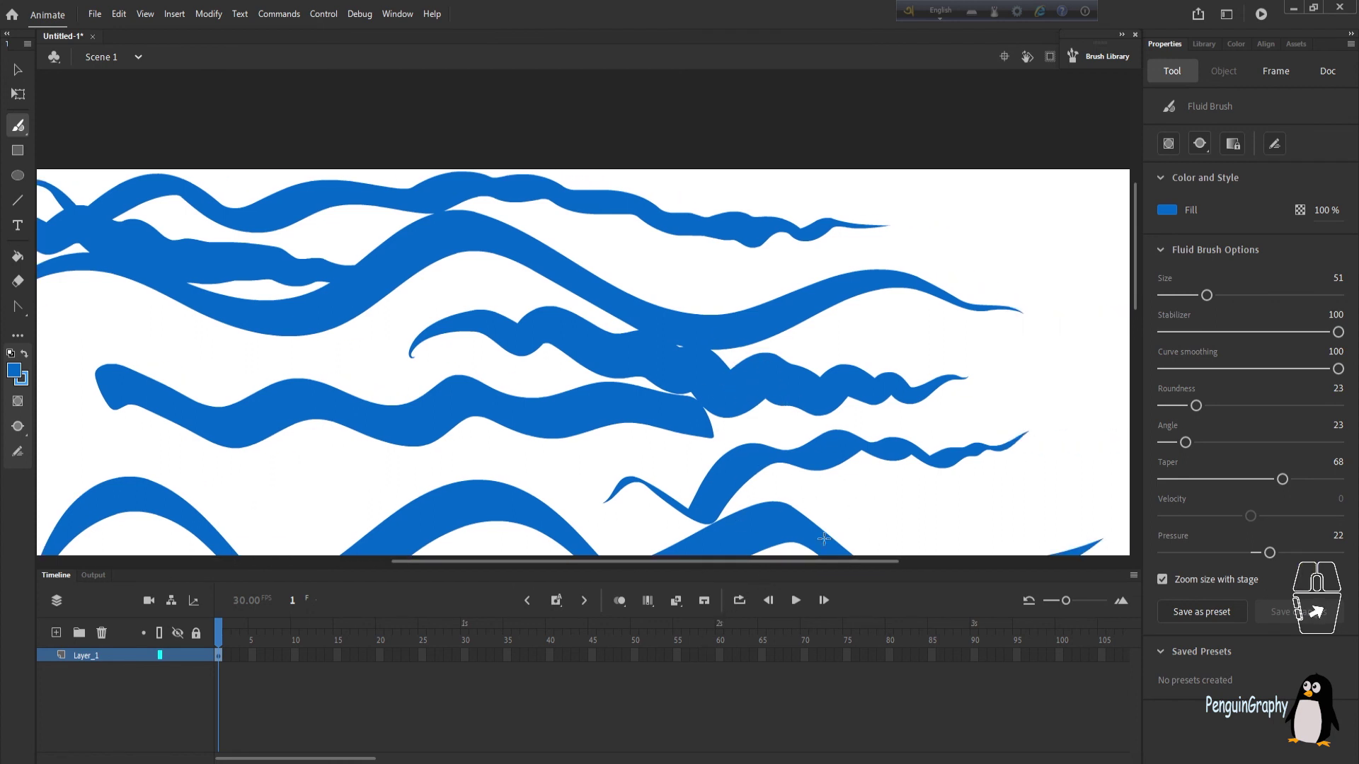
# Step: Paint one vertical wavy stroke at curve smoothing 77 and another at curve smoothing 0 near the stage's right edge
pyautogui.moveTo(1314, 368); pyautogui.dragTo(1304, 369)
pyautogui.scroll(2, 1062, 358)
pyautogui.scroll(-4, 1036, 358)
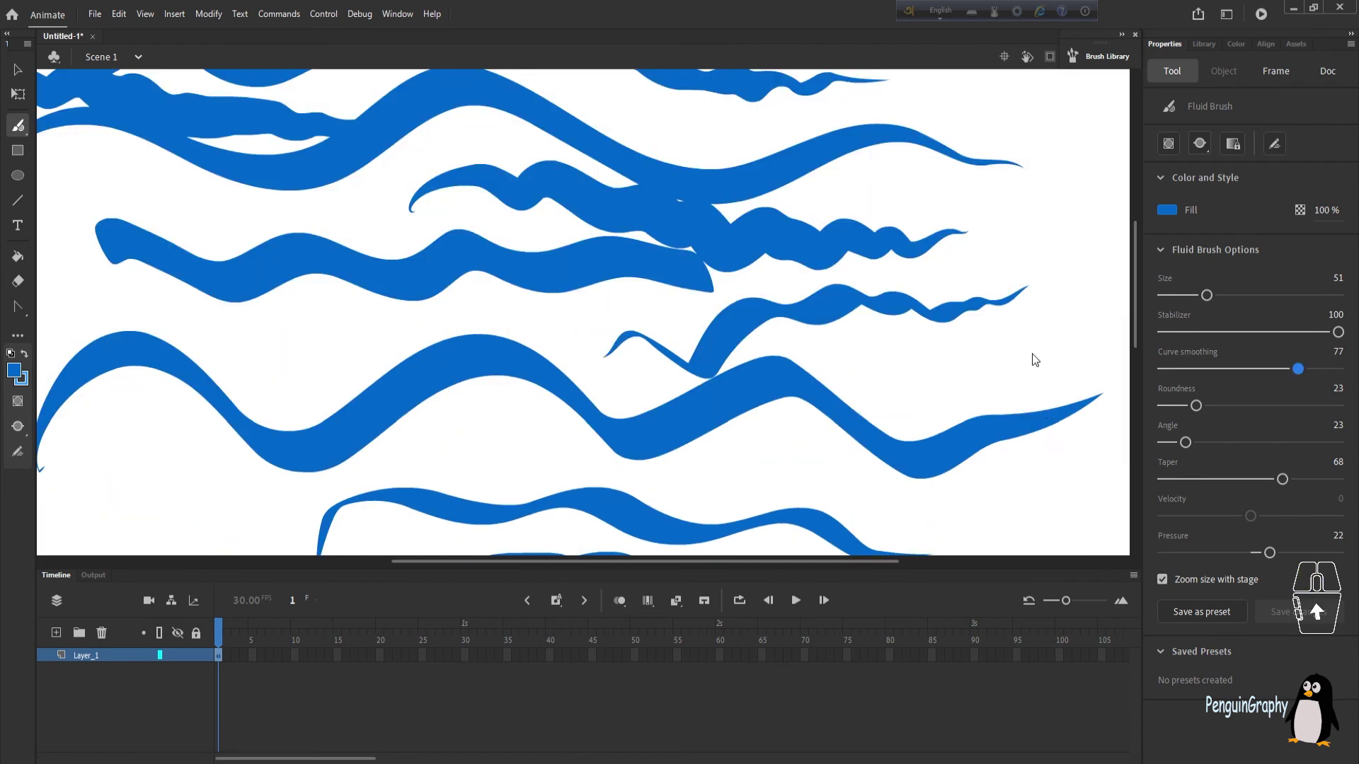
pyautogui.moveTo(981, 115)
pyautogui.mouseDown()
pyautogui.moveTo(1078, 129)
pyautogui.moveTo(1043, 256)
pyautogui.moveTo(1067, 399)
pyautogui.moveTo(1039, 543)
pyautogui.mouseUp()
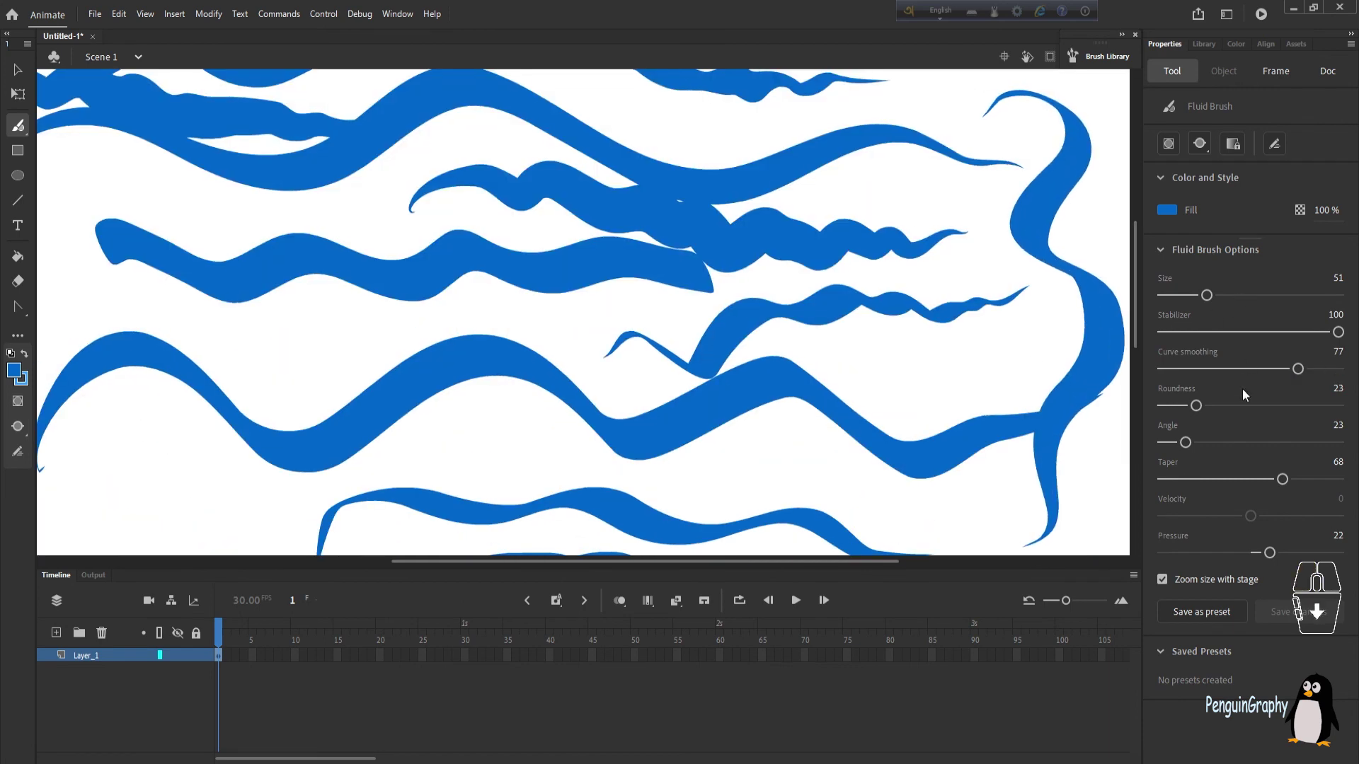
pyautogui.moveTo(1297, 368); pyautogui.dragTo(1162, 369)
pyautogui.moveTo(976, 210)
pyautogui.mouseDown()
pyautogui.moveTo(982, 462)
pyautogui.moveTo(1001, 556)
pyautogui.mouseUp()
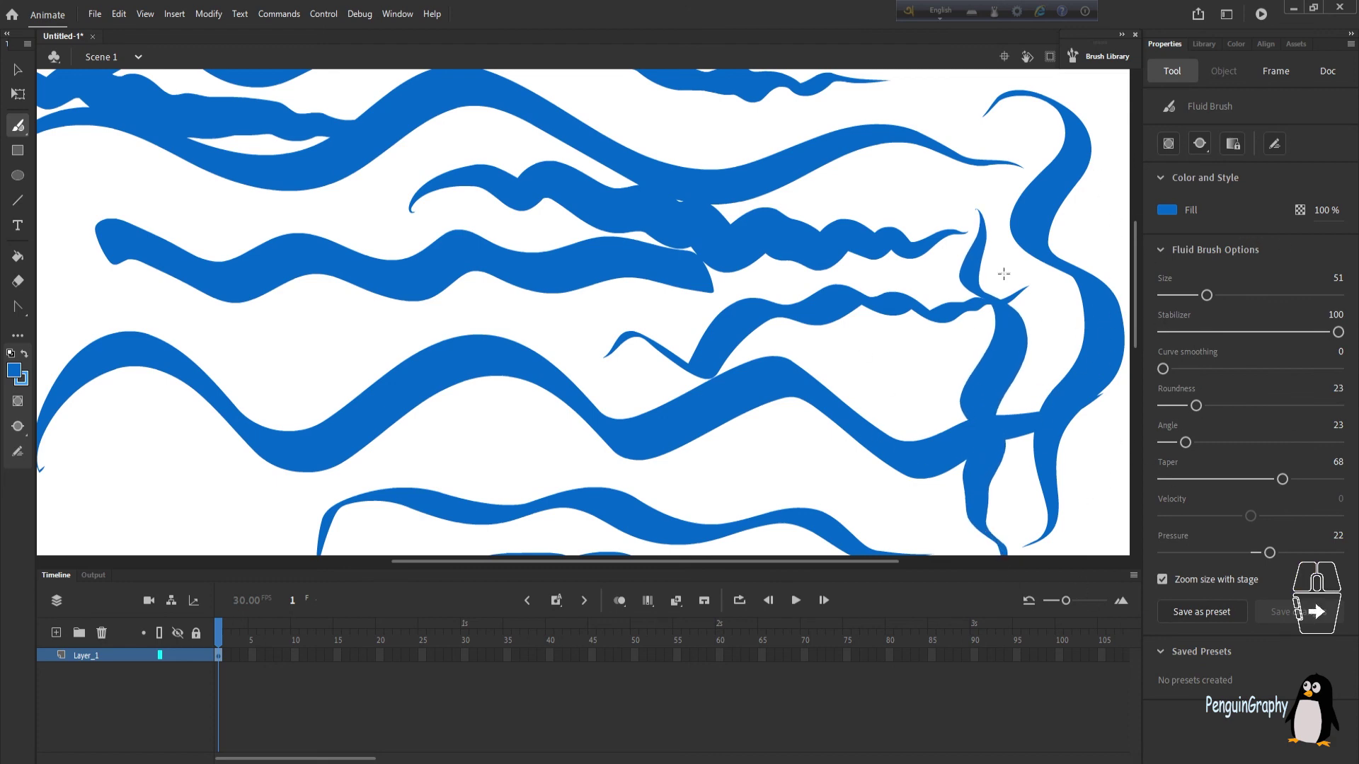
# Step: Select all the painted strokes on the stage and delete them
pyautogui.scroll(3, 1038, 363)
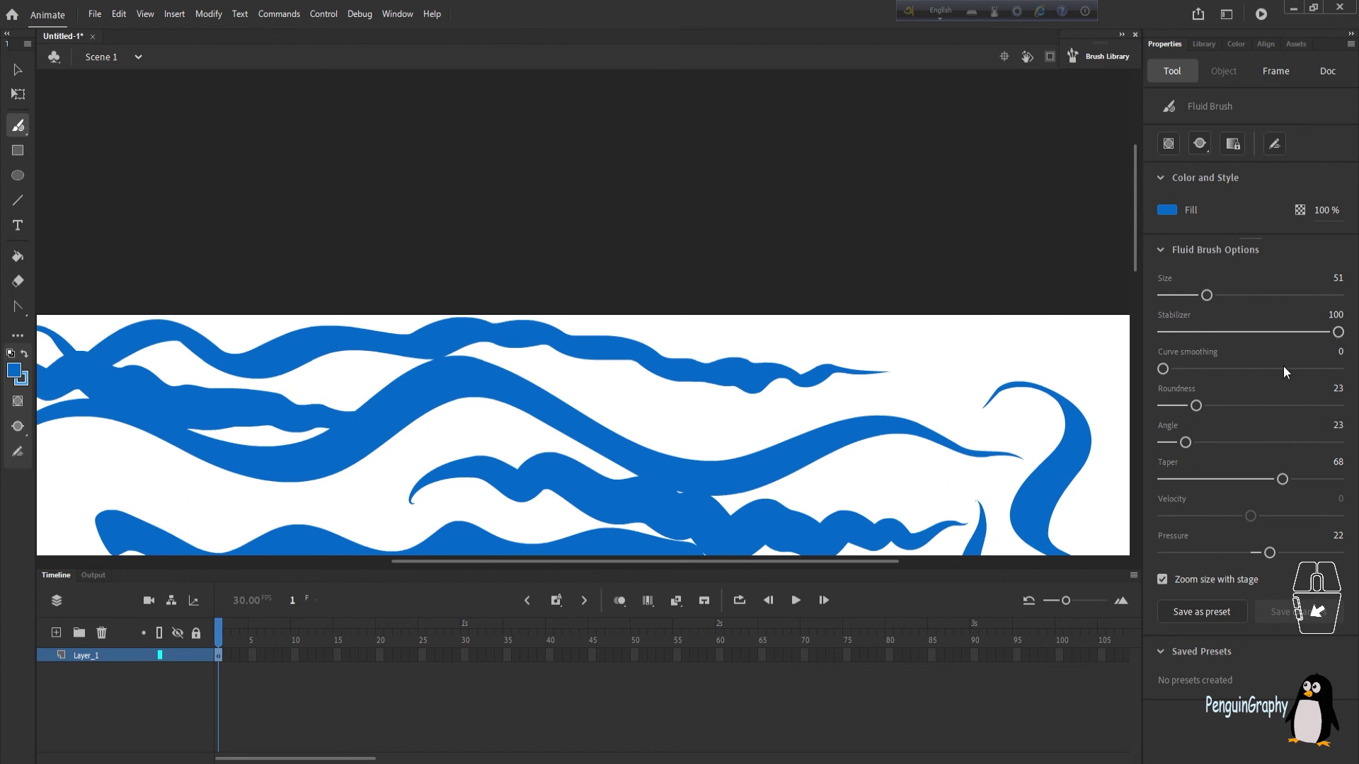
pyautogui.scroll(-3, 1137, 276)
pyautogui.press('v')
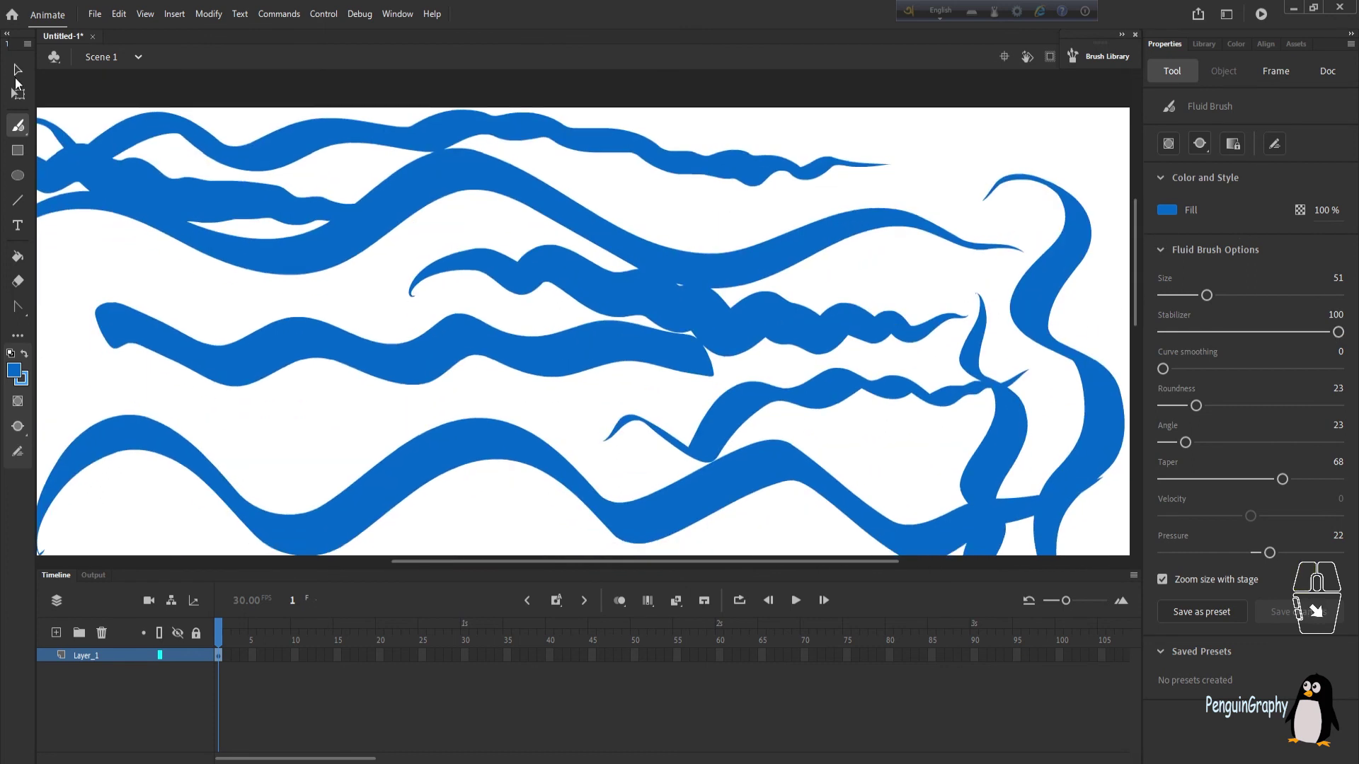
pyautogui.hotkey('ctrl', '-')
pyautogui.moveTo(217, 160)
pyautogui.mouseDown()
pyautogui.moveTo(212, 443)
pyautogui.moveTo(736, 719)
pyautogui.moveTo(891, 740)
pyautogui.mouseUp()
pyautogui.press('Delete')
# Step: Paint a diagonal wavy stroke with the Fluid Brush and another above it with the stabilizer set to 2
pyautogui.scroll(-2, 330, 193)
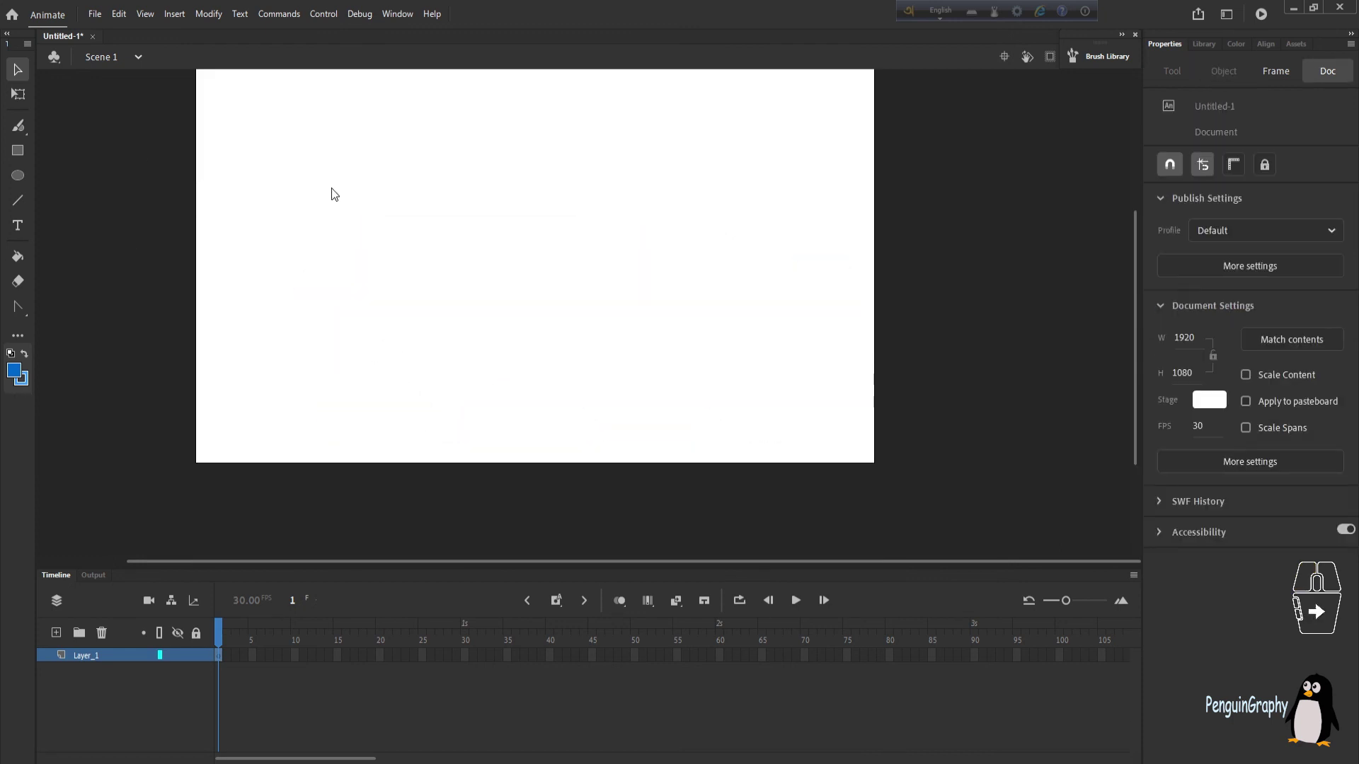
pyautogui.click(18, 126)
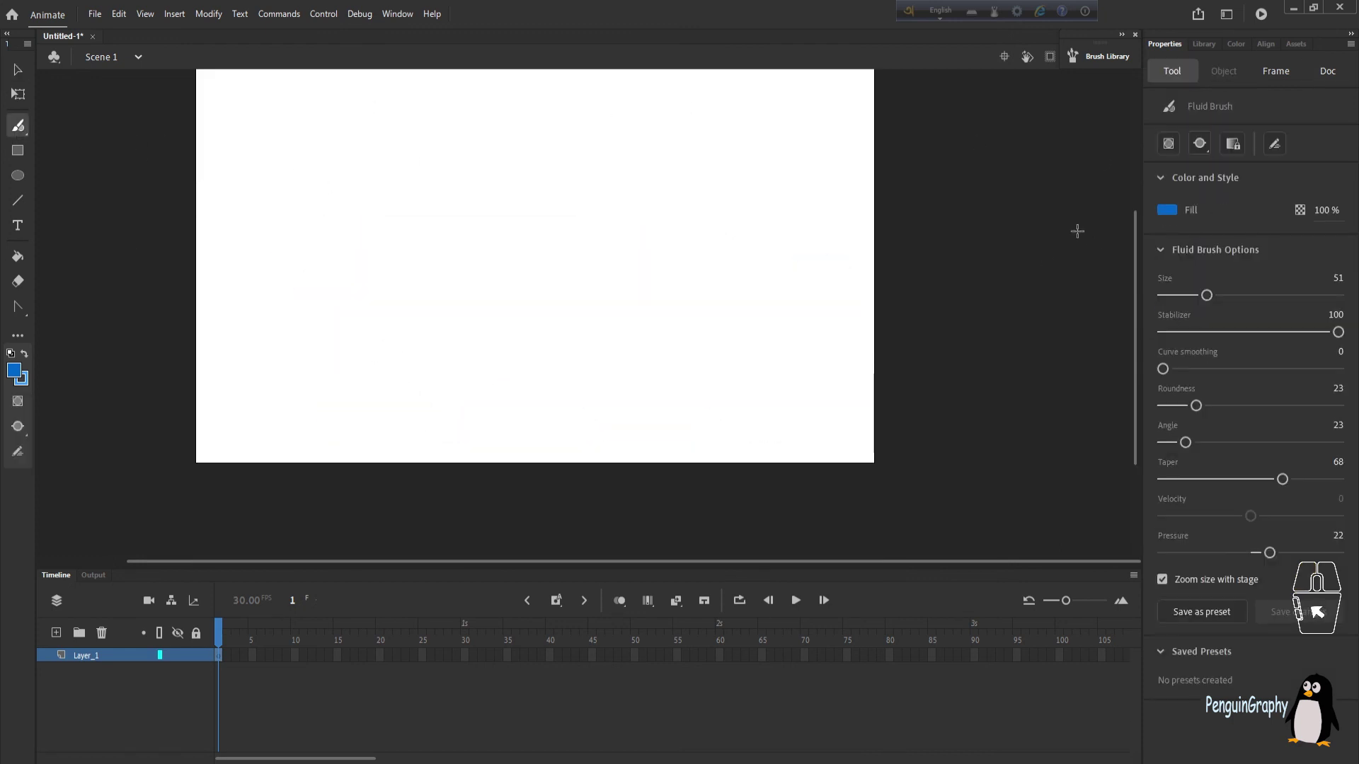
pyautogui.moveTo(270, 207)
pyautogui.mouseDown()
pyautogui.moveTo(311, 186)
pyautogui.moveTo(527, 340)
pyautogui.moveTo(539, 384)
pyautogui.moveTo(671, 438)
pyautogui.mouseUp()
pyautogui.moveTo(1337, 344); pyautogui.dragTo(1167, 332)
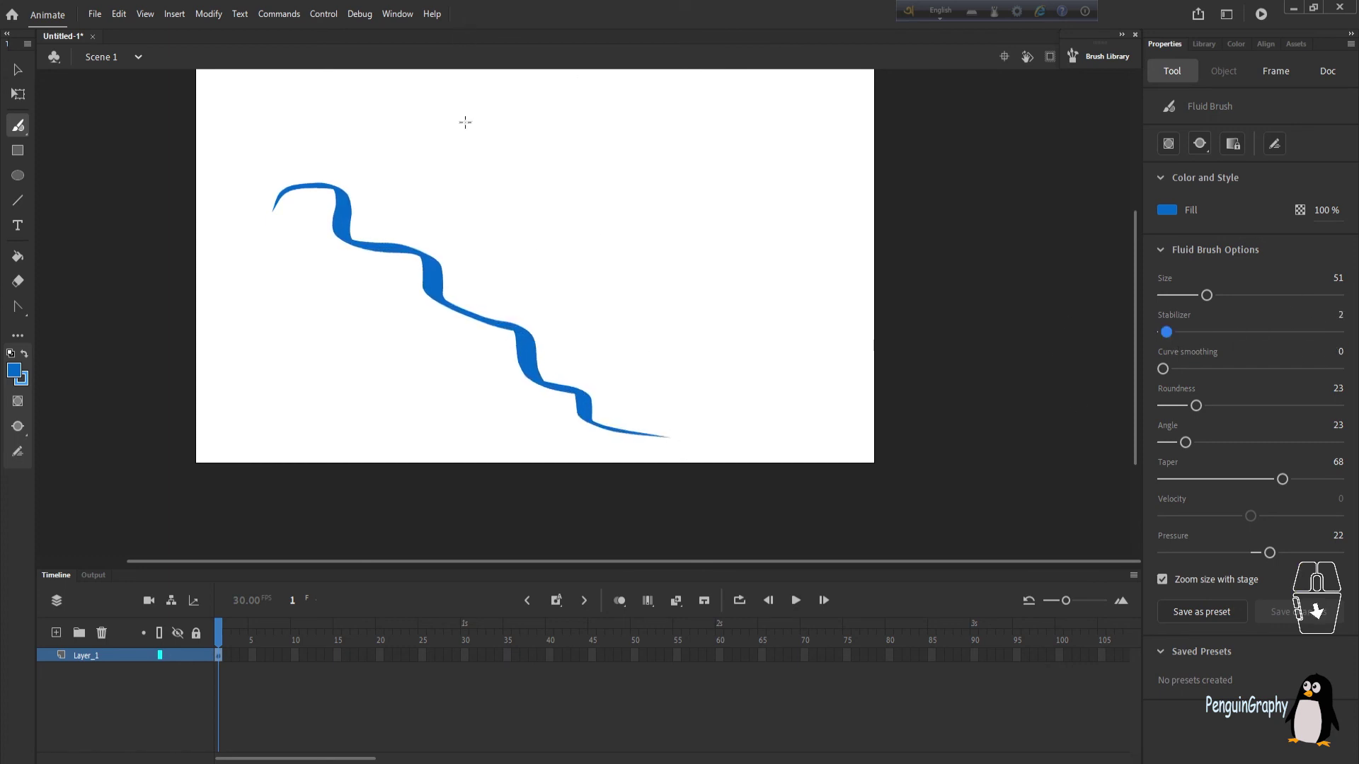
pyautogui.moveTo(368, 149)
pyautogui.mouseDown()
pyautogui.moveTo(532, 212)
pyautogui.moveTo(544, 272)
pyautogui.moveTo(600, 297)
pyautogui.moveTo(701, 393)
pyautogui.mouseUp()
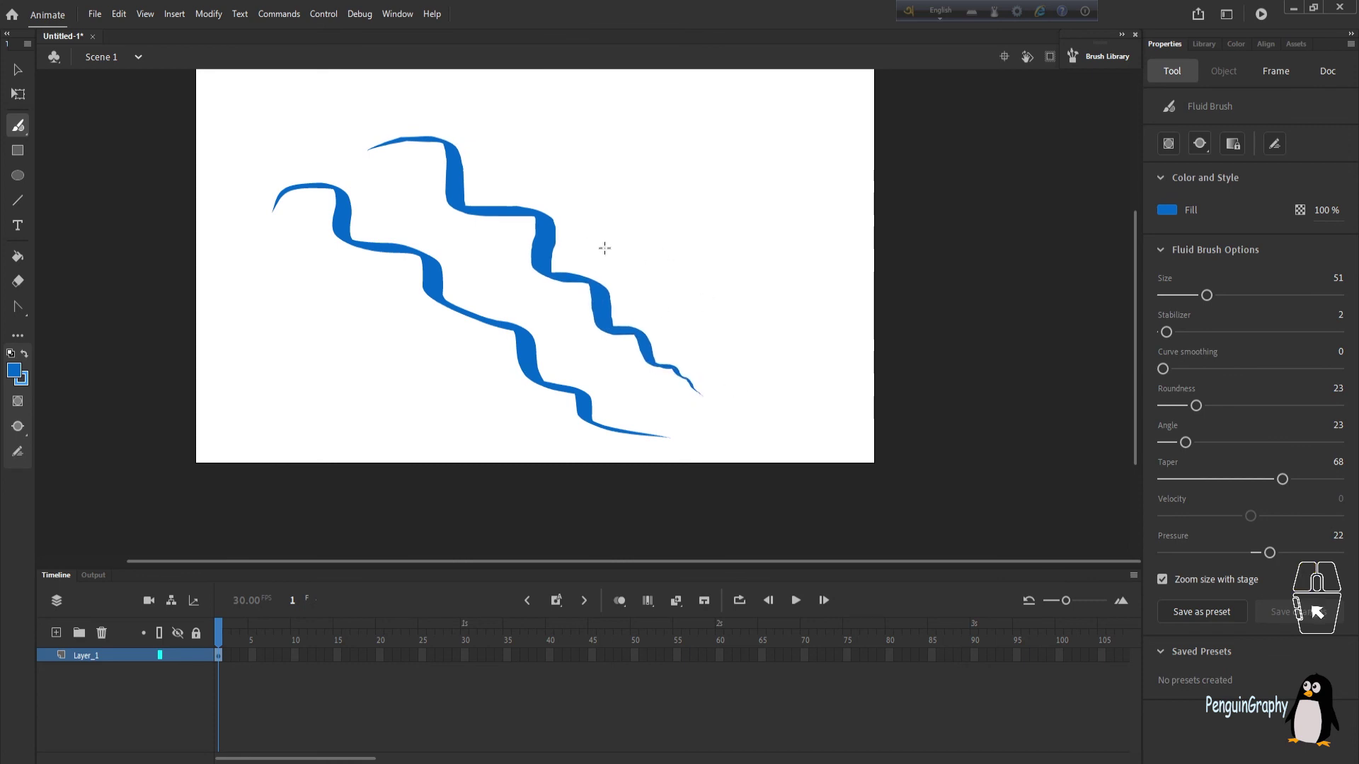
# Step: Paint a shorter diagonal wavy stroke to the right of the other two, keeping the stabilizer at 2
pyautogui.hotkey('ctrl', '=')
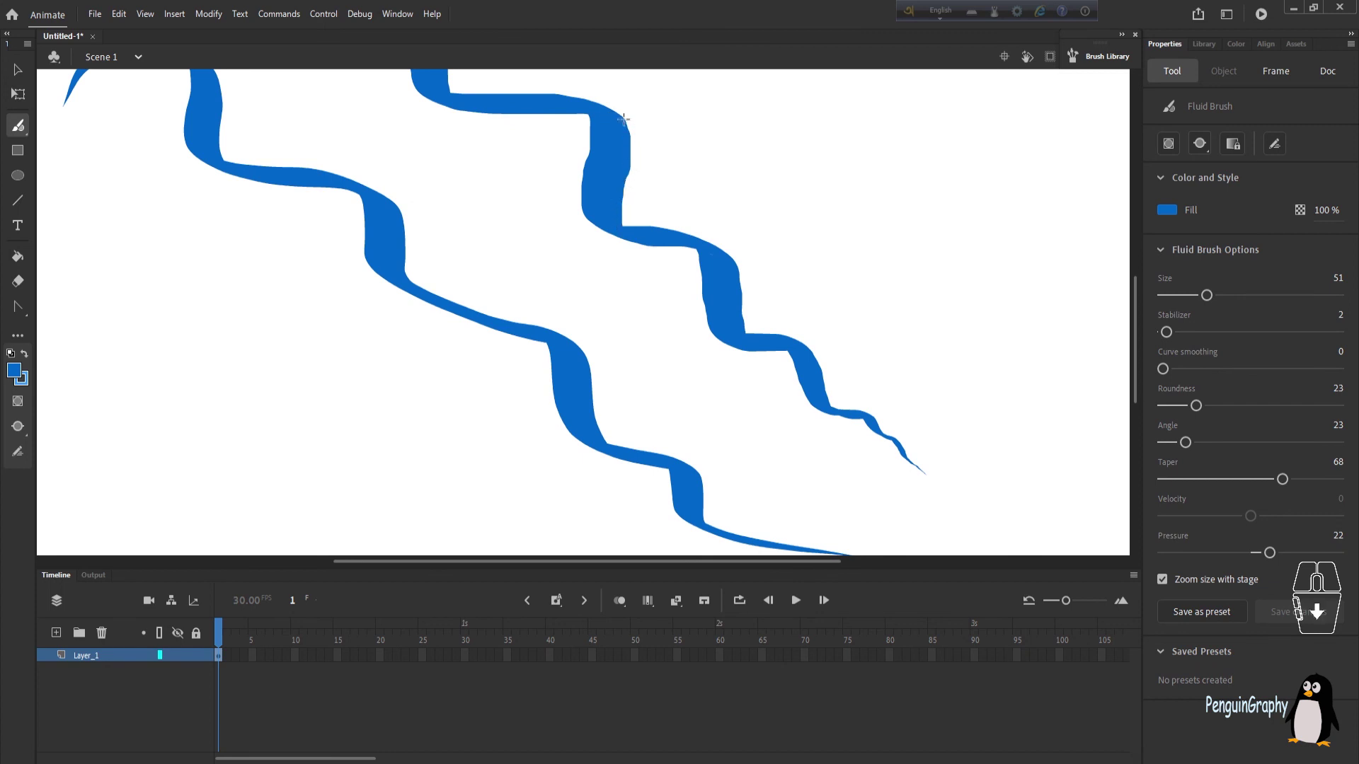
pyautogui.moveTo(718, 128)
pyautogui.mouseDown()
pyautogui.moveTo(755, 134)
pyautogui.moveTo(979, 439)
pyautogui.mouseUp()
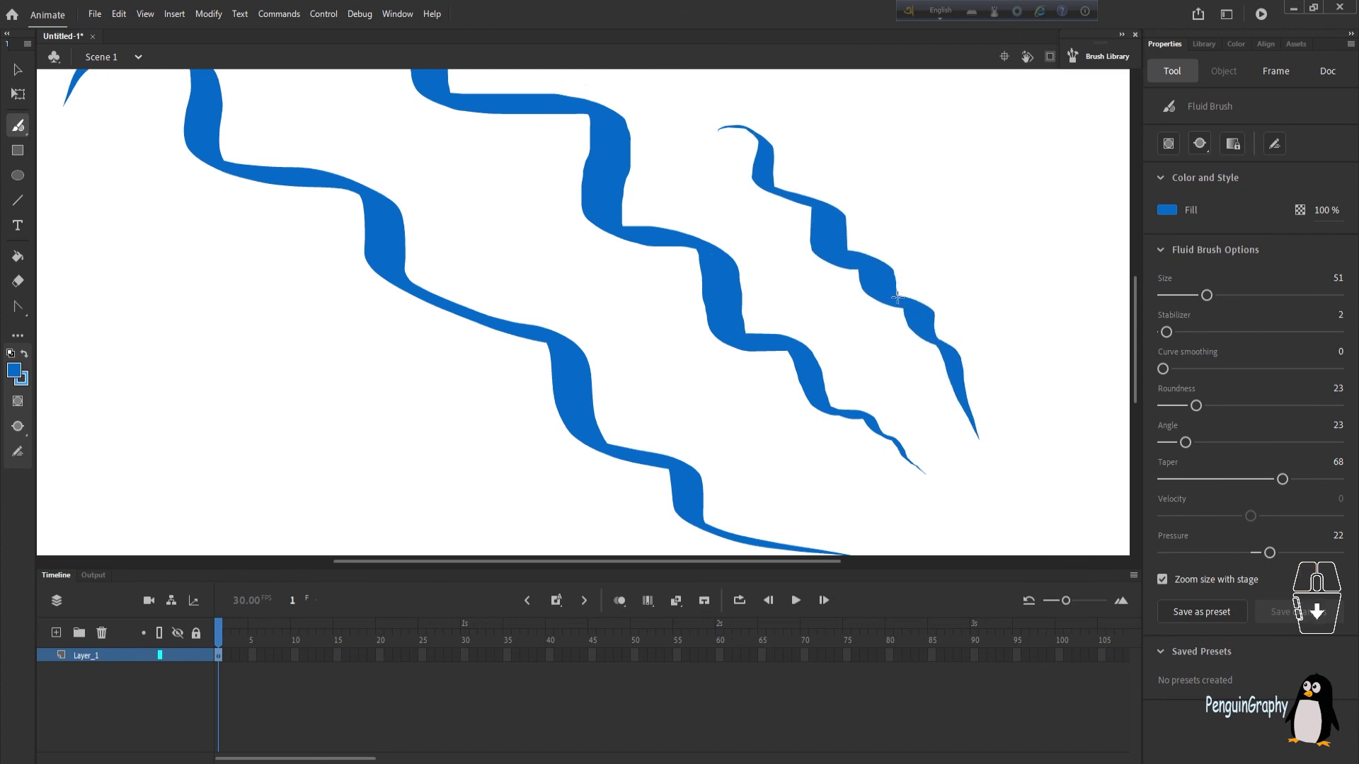
# Step: Set the stabilizer to 100 and paint a small diagonal wavy stroke between the first two strokes
pyautogui.scroll(2, 917, 222)
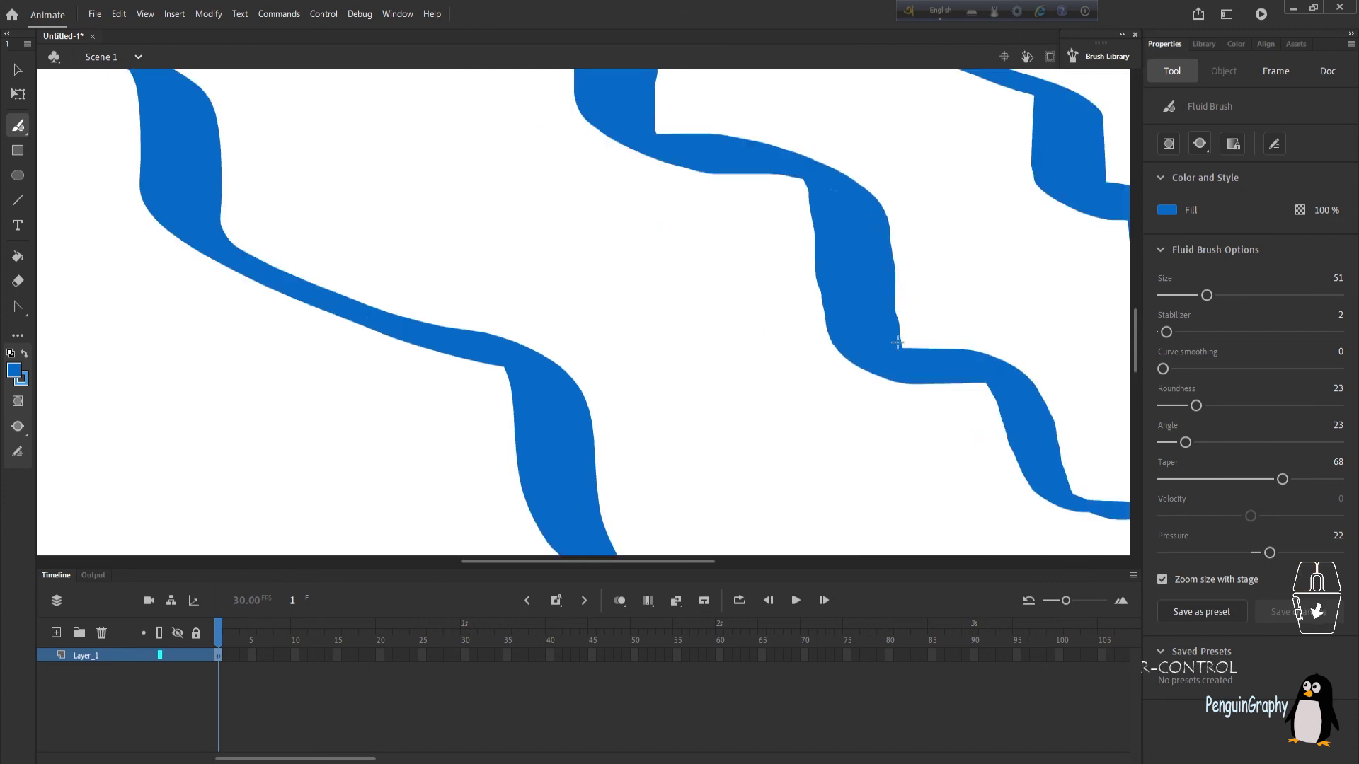
pyautogui.moveTo(1166, 332); pyautogui.dragTo(1338, 332)
pyautogui.moveTo(458, 143)
pyautogui.mouseDown()
pyautogui.moveTo(538, 275)
pyautogui.moveTo(776, 446)
pyautogui.moveTo(916, 526)
pyautogui.mouseUp()
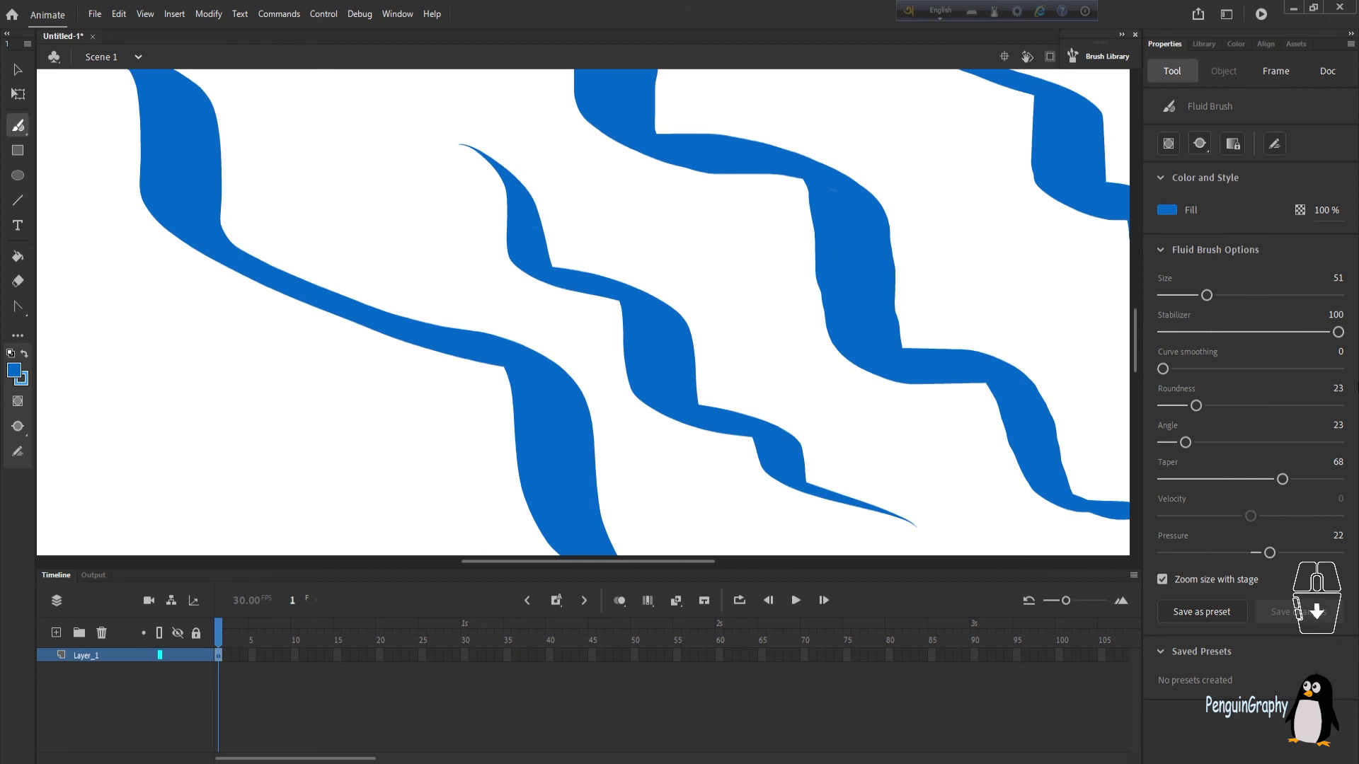
# Step: Delete all the diagonal sample strokes and reactivate the Fluid Brush tool
pyautogui.scroll(-5, 1137, 425)
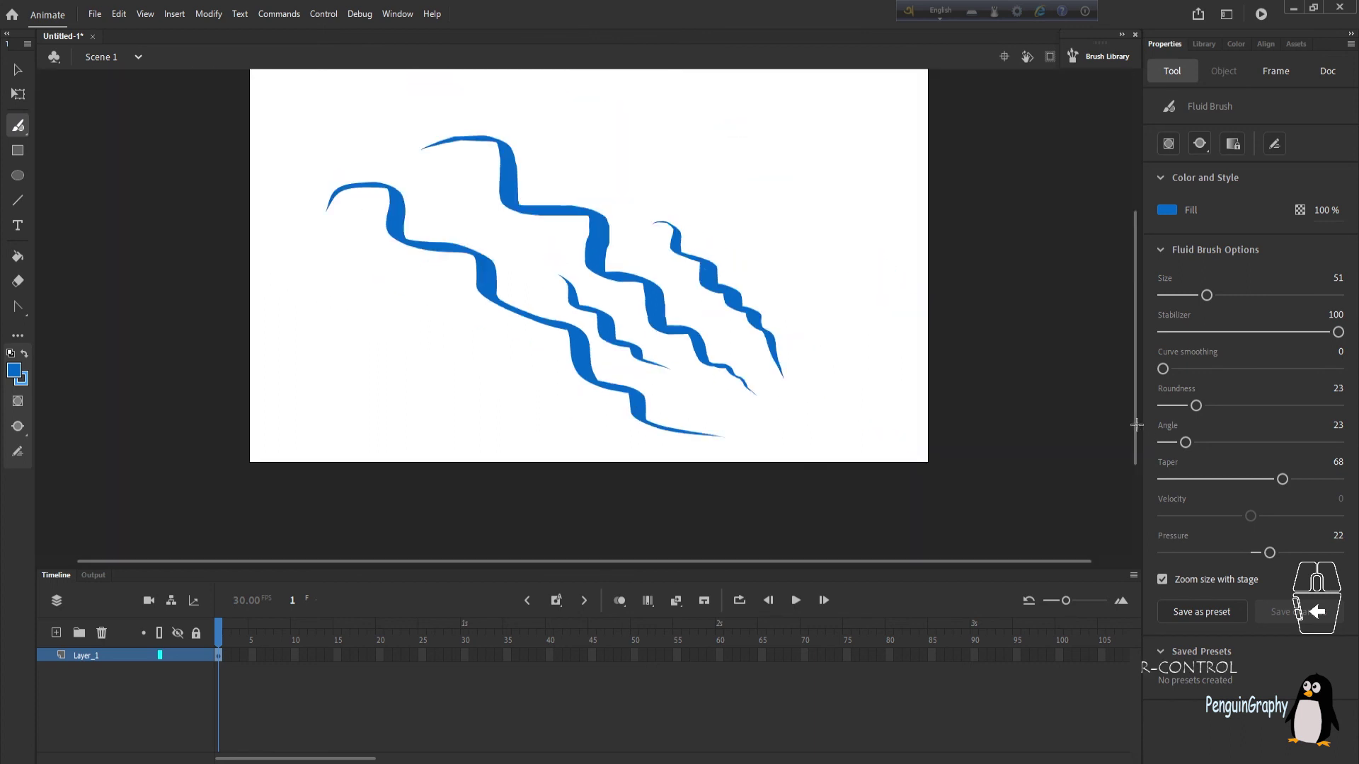
pyautogui.click(15, 69)
pyautogui.moveTo(286, 88)
pyautogui.mouseDown()
pyautogui.moveTo(310, 257)
pyautogui.moveTo(772, 511)
pyautogui.moveTo(847, 461)
pyautogui.mouseUp()
pyautogui.press('Delete')
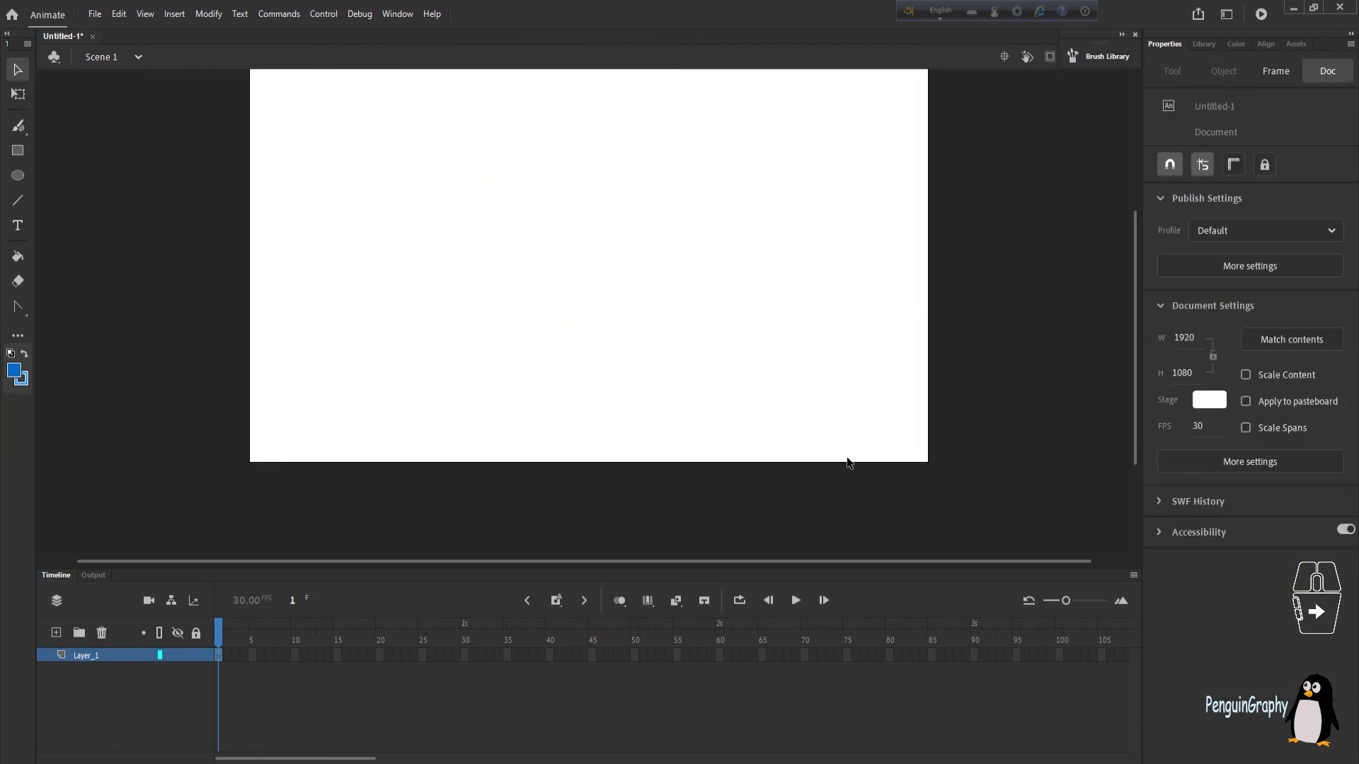
pyautogui.click(23, 131)
pyautogui.click(19, 131)
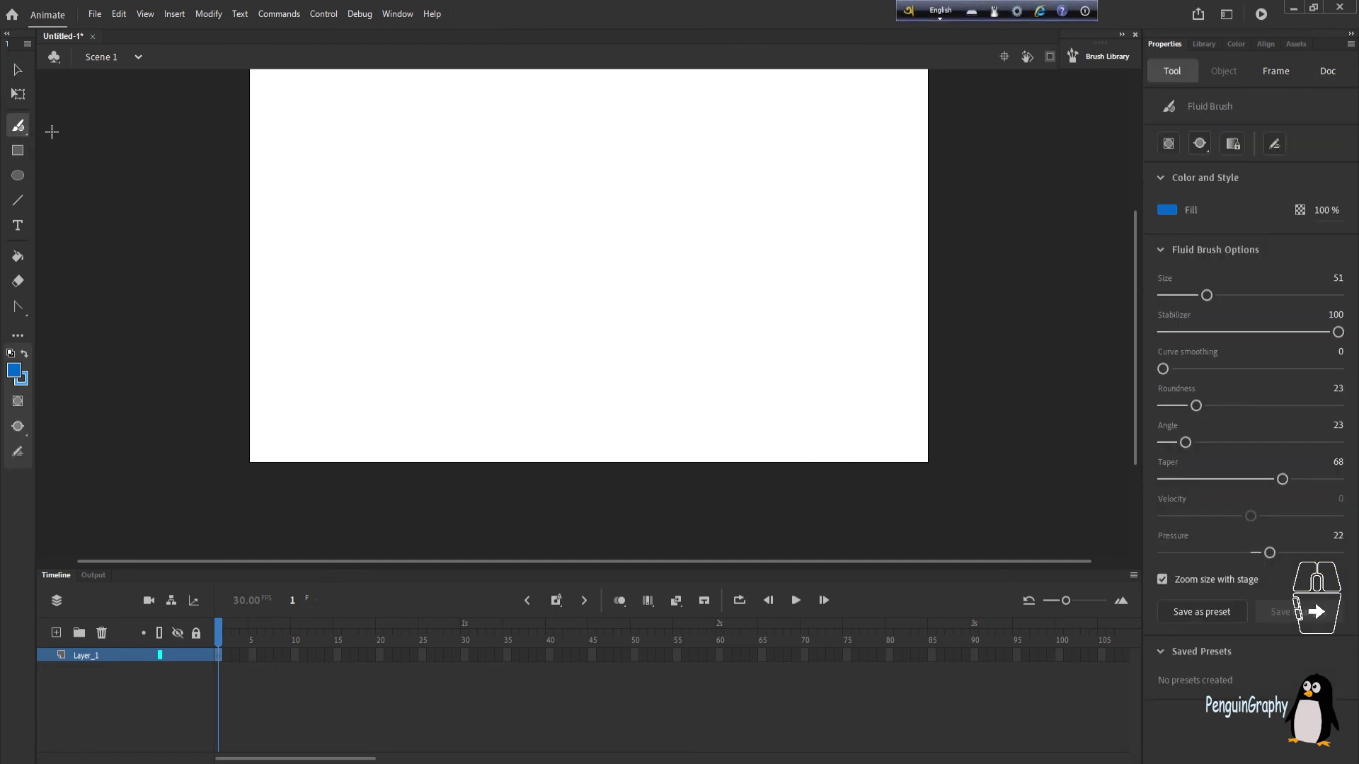
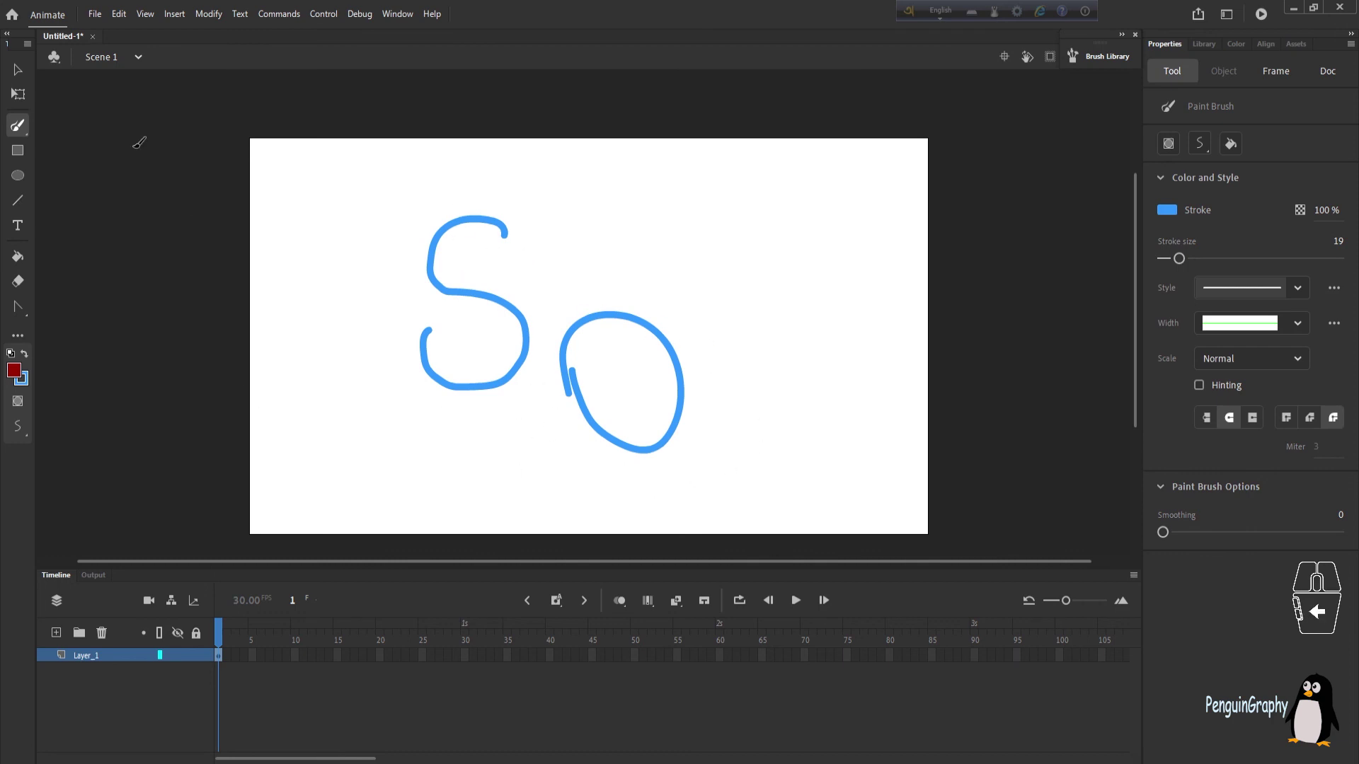
# Step: Select the S-shaped stroke and start creating a paint brush from it
pyautogui.click(17, 69)
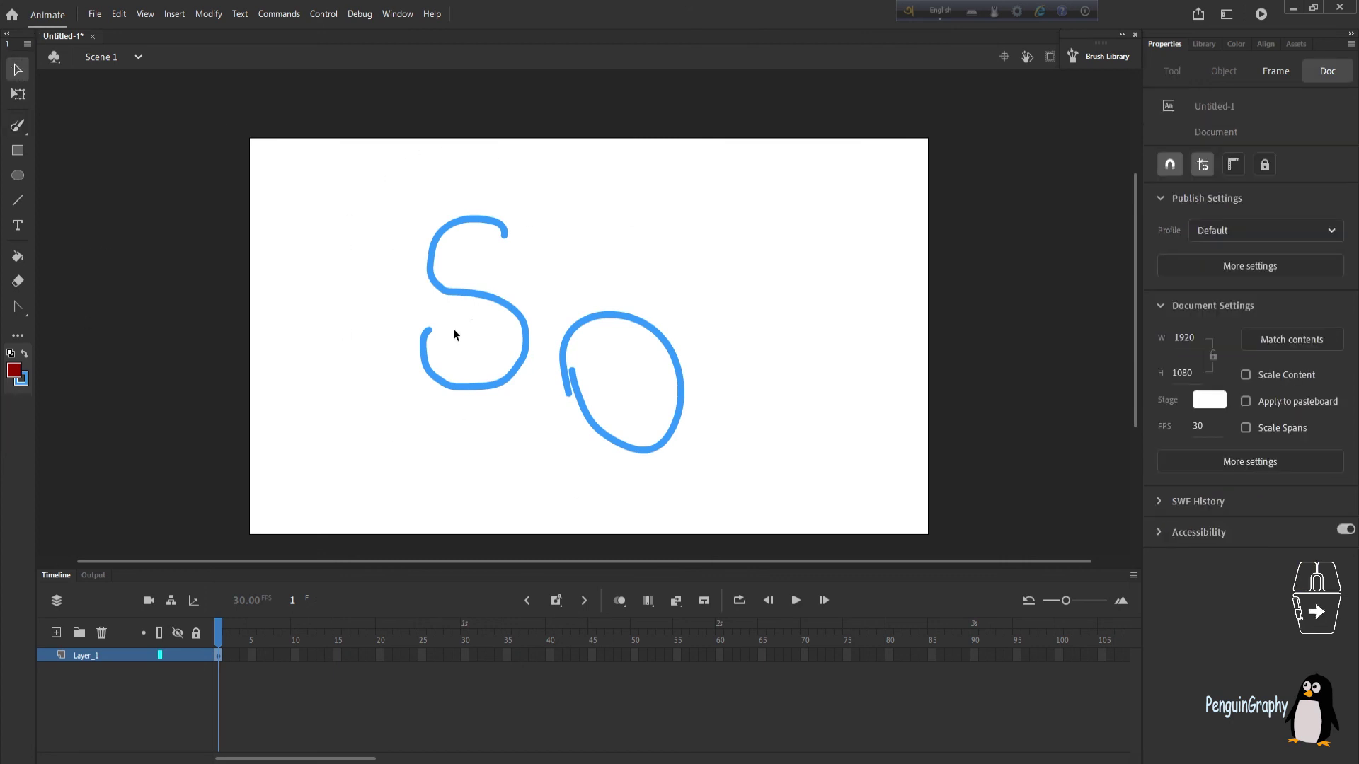
pyautogui.click(471, 296)
pyautogui.moveTo(526, 209); pyautogui.dragTo(425, 442)
pyautogui.rightClick(471, 218)
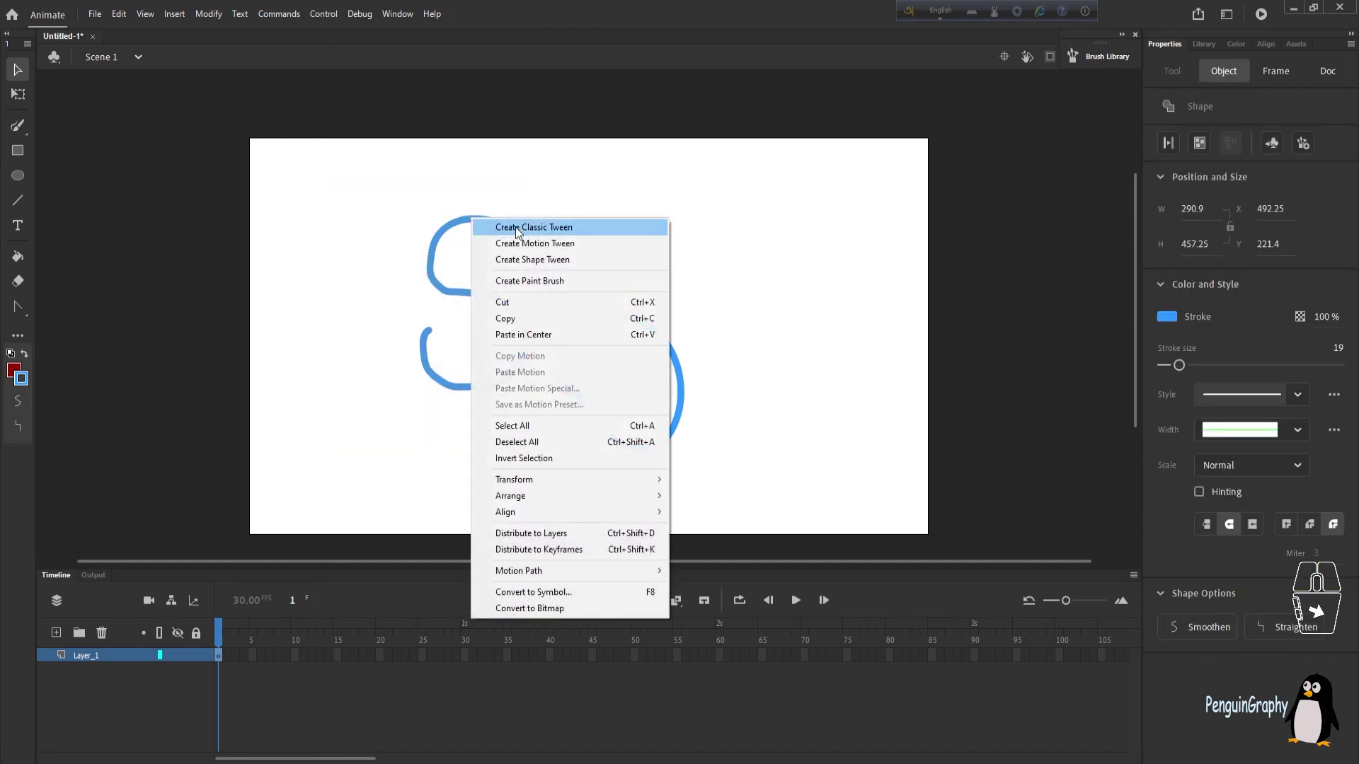
pyautogui.click(516, 281)
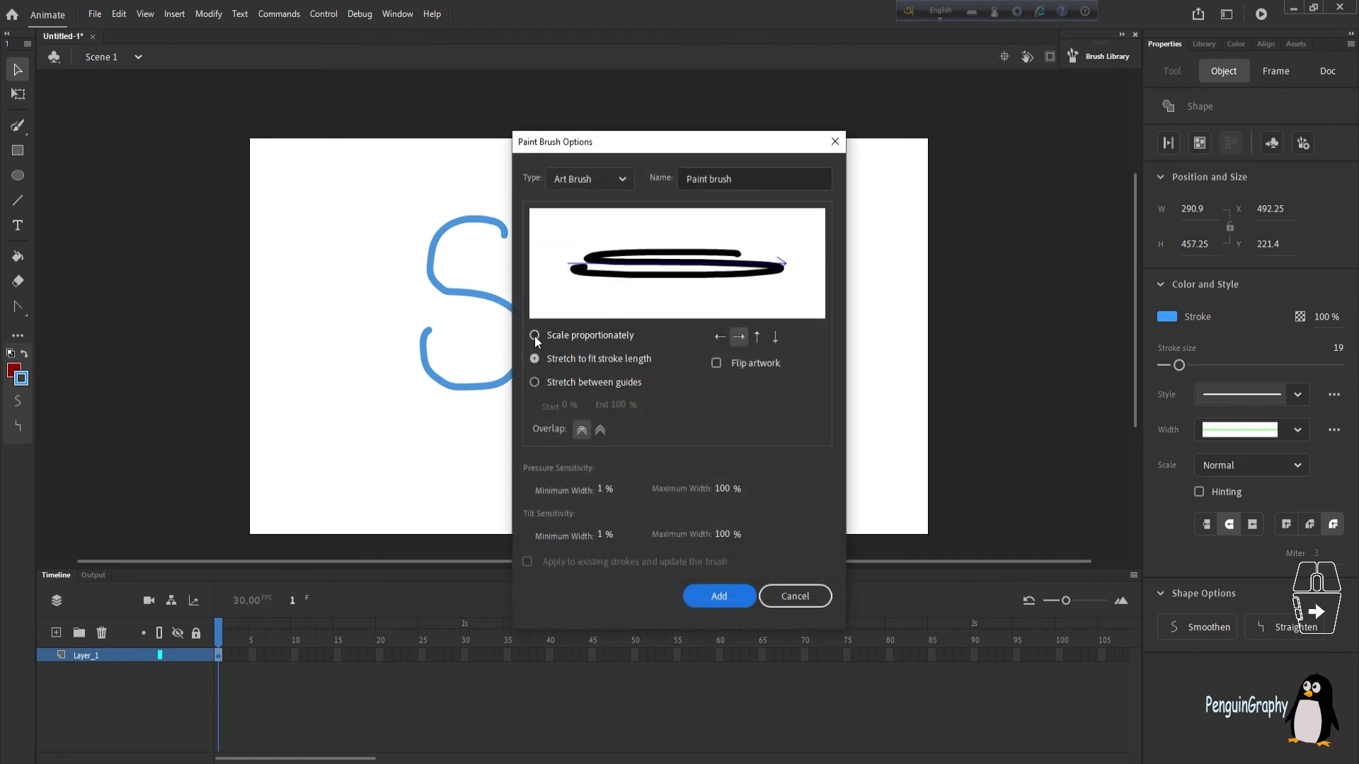
# Step: Set the new art brush to scale proportionately, name it "Paint brush 1" and add it
pyautogui.click(535, 337)
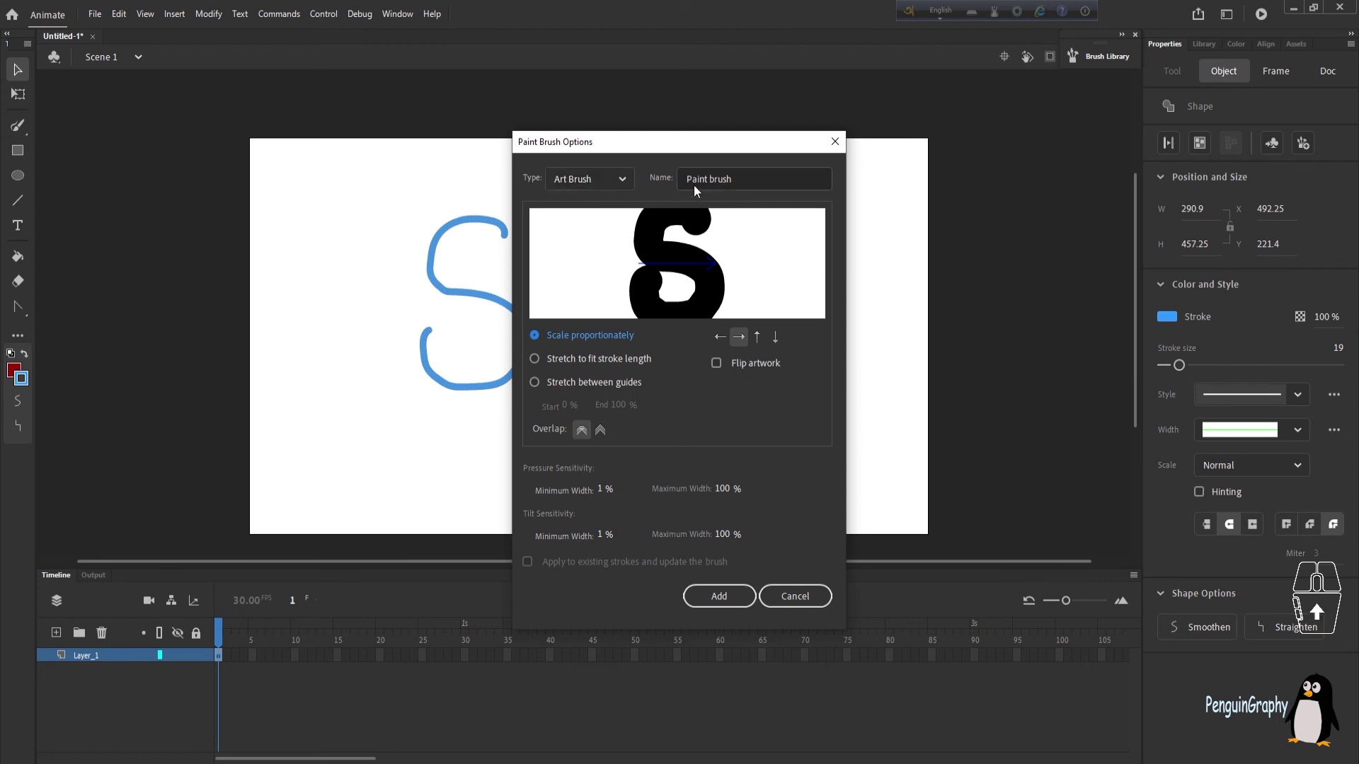
pyautogui.click(769, 178)
pyautogui.write('1')
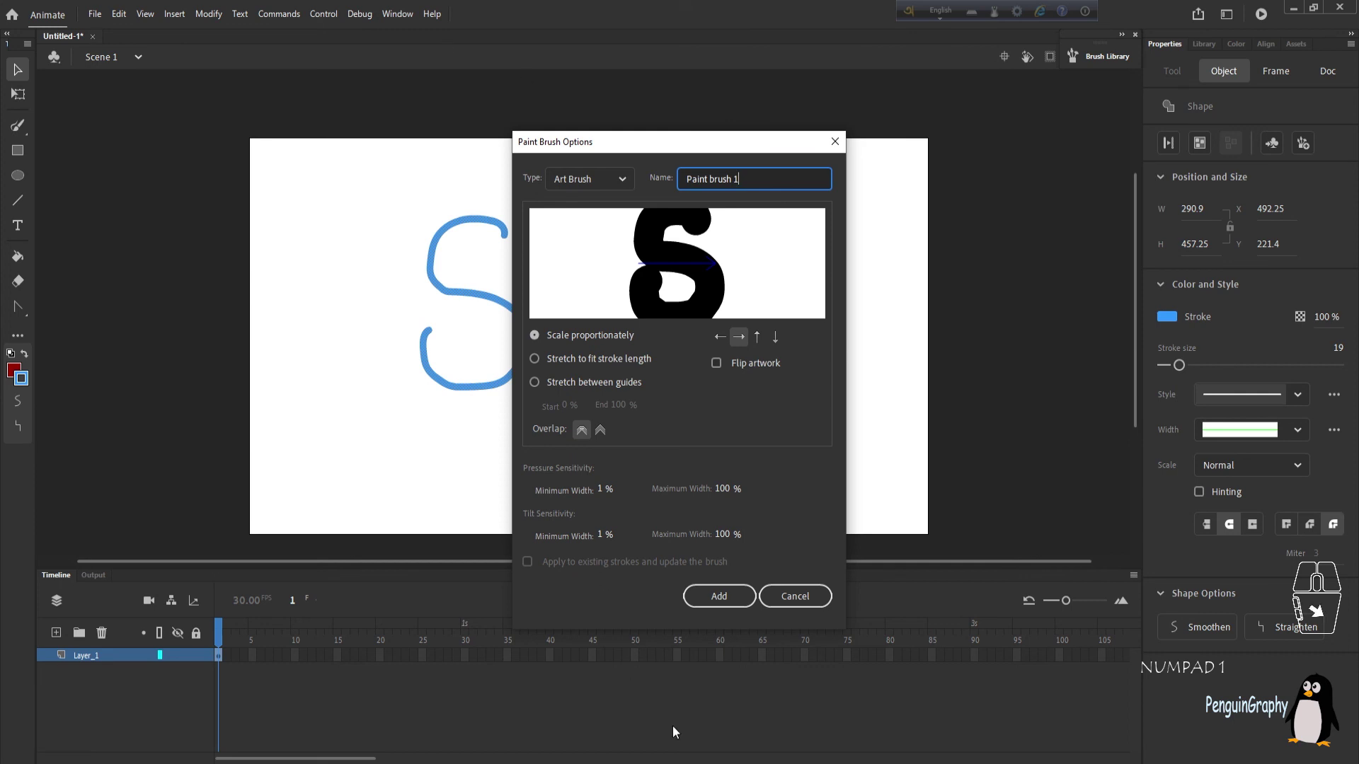
pyautogui.click(722, 590)
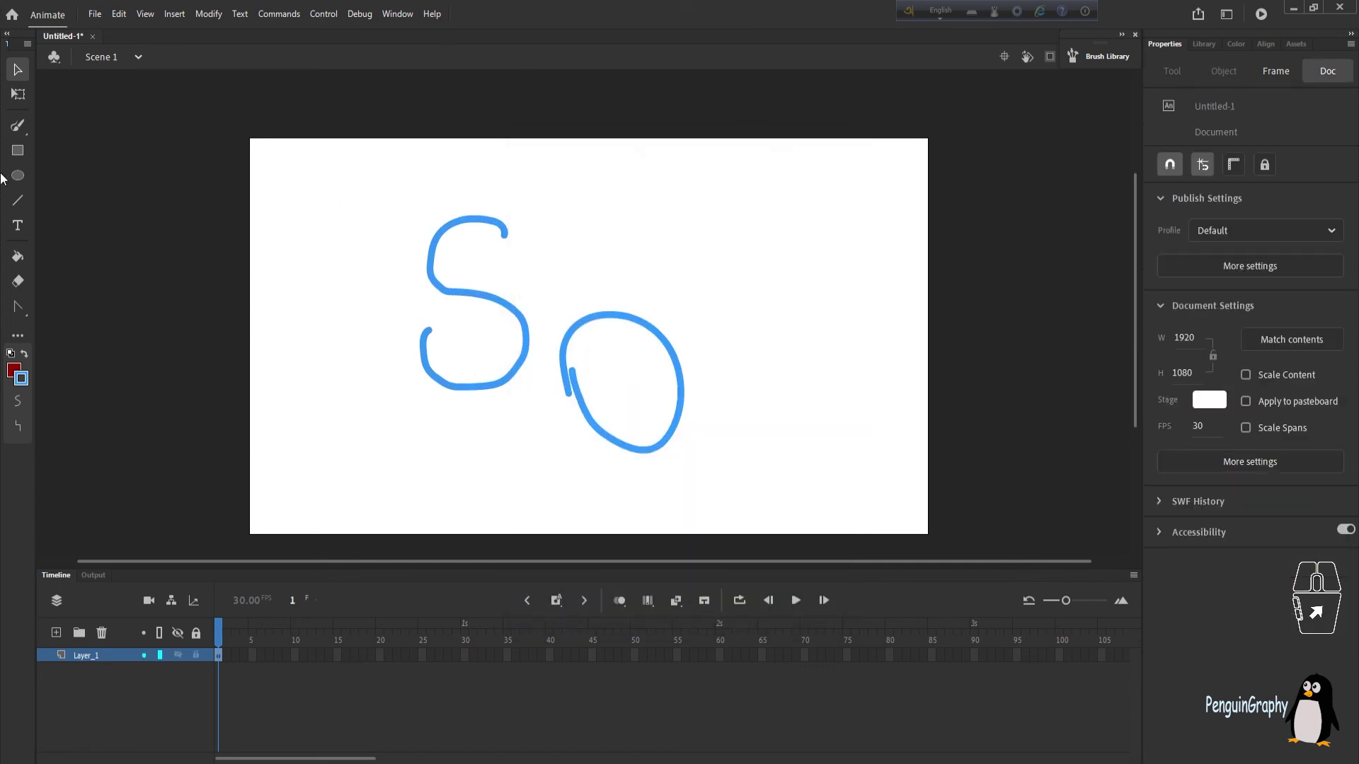
# Step: Activate the Paint Brush tool and paint a sample stroke with the custom S brush near the stage's upper right corner
pyautogui.click(19, 124)
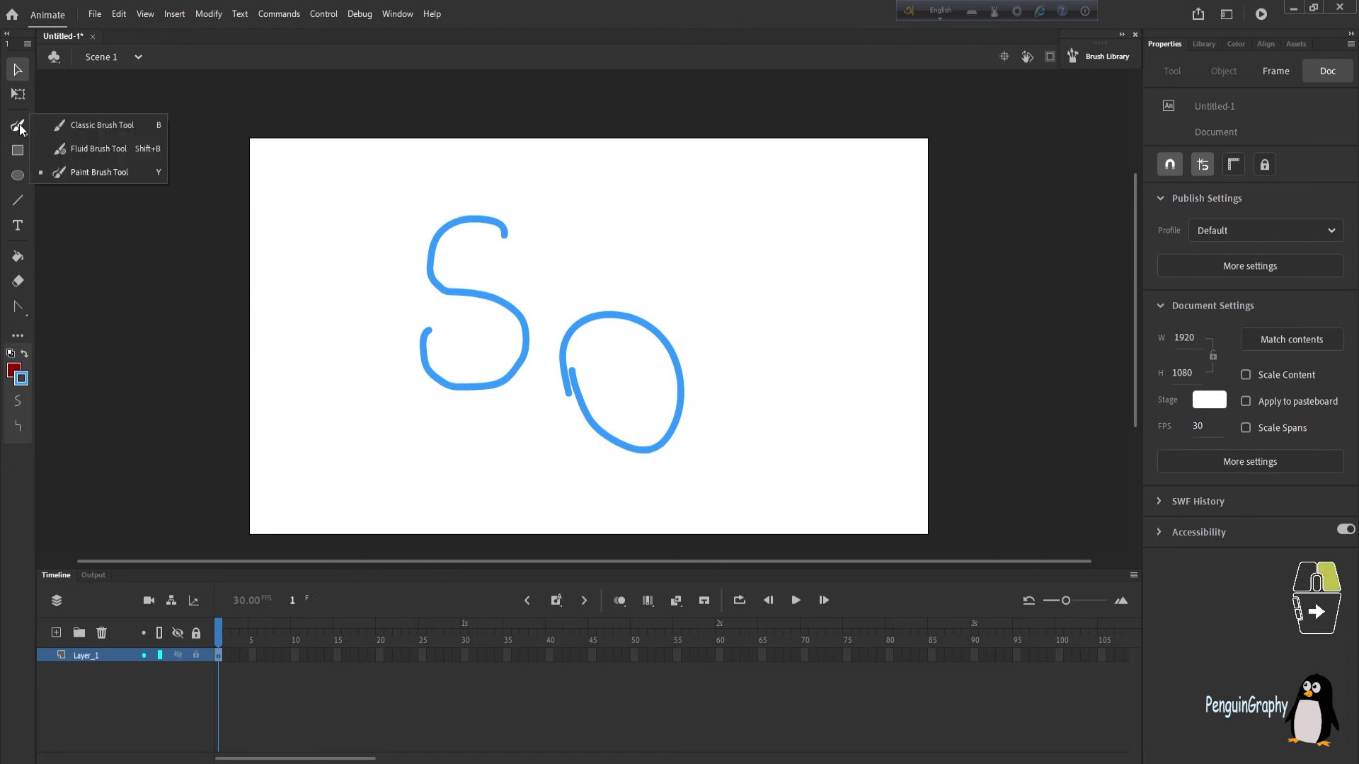
pyautogui.click(94, 176)
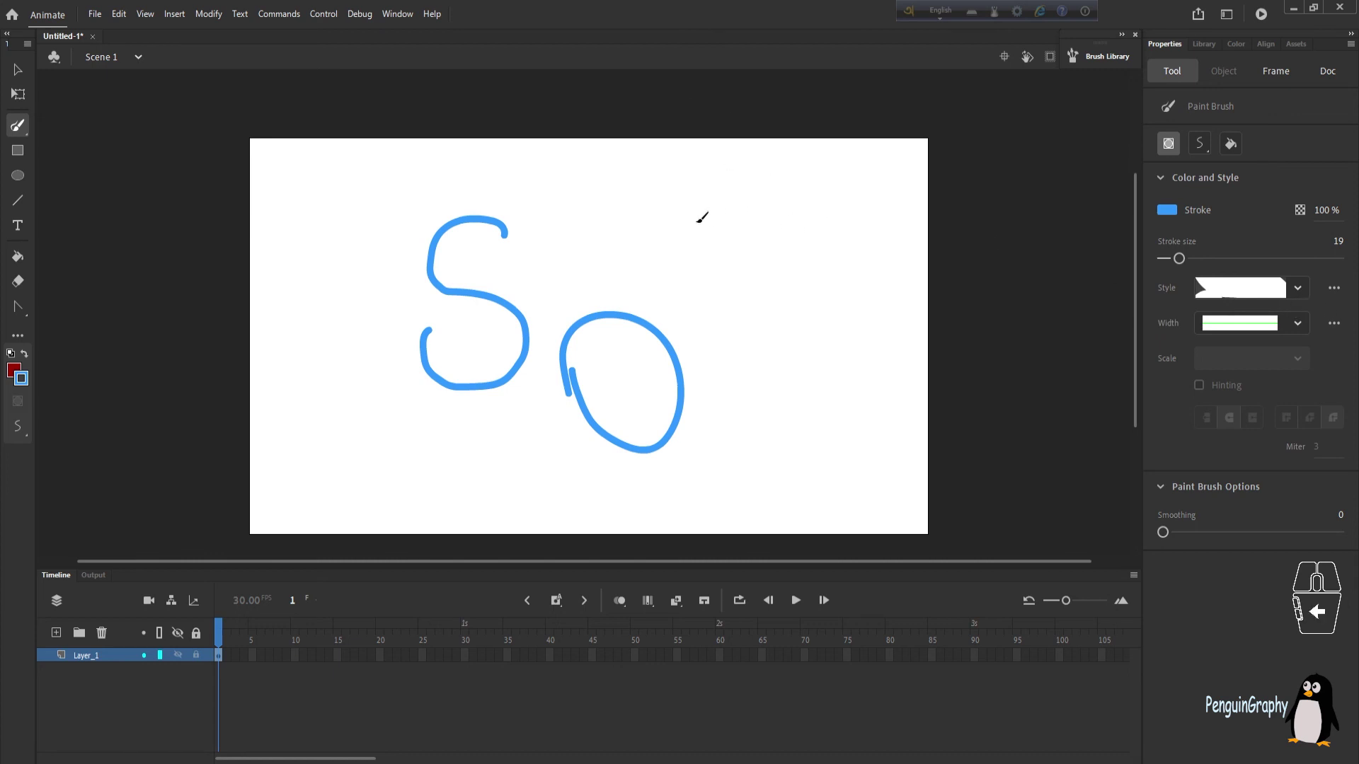
pyautogui.moveTo(803, 145); pyautogui.dragTo(728, 241)
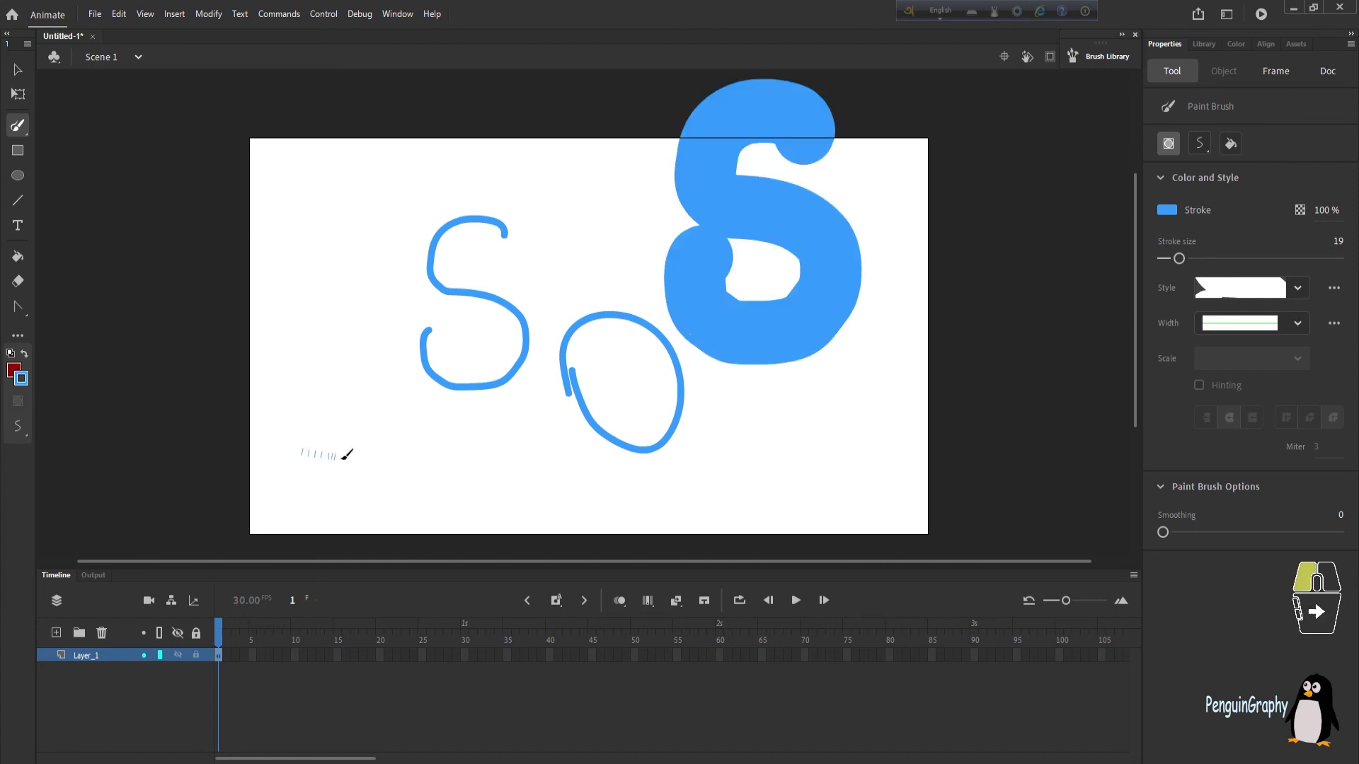
# Step: Paint six small sample strokes with the custom S brush in the empty areas around the large S and oval
pyautogui.moveTo(342, 426); pyautogui.dragTo(315, 469)
pyautogui.moveTo(317, 230); pyautogui.dragTo(299, 260)
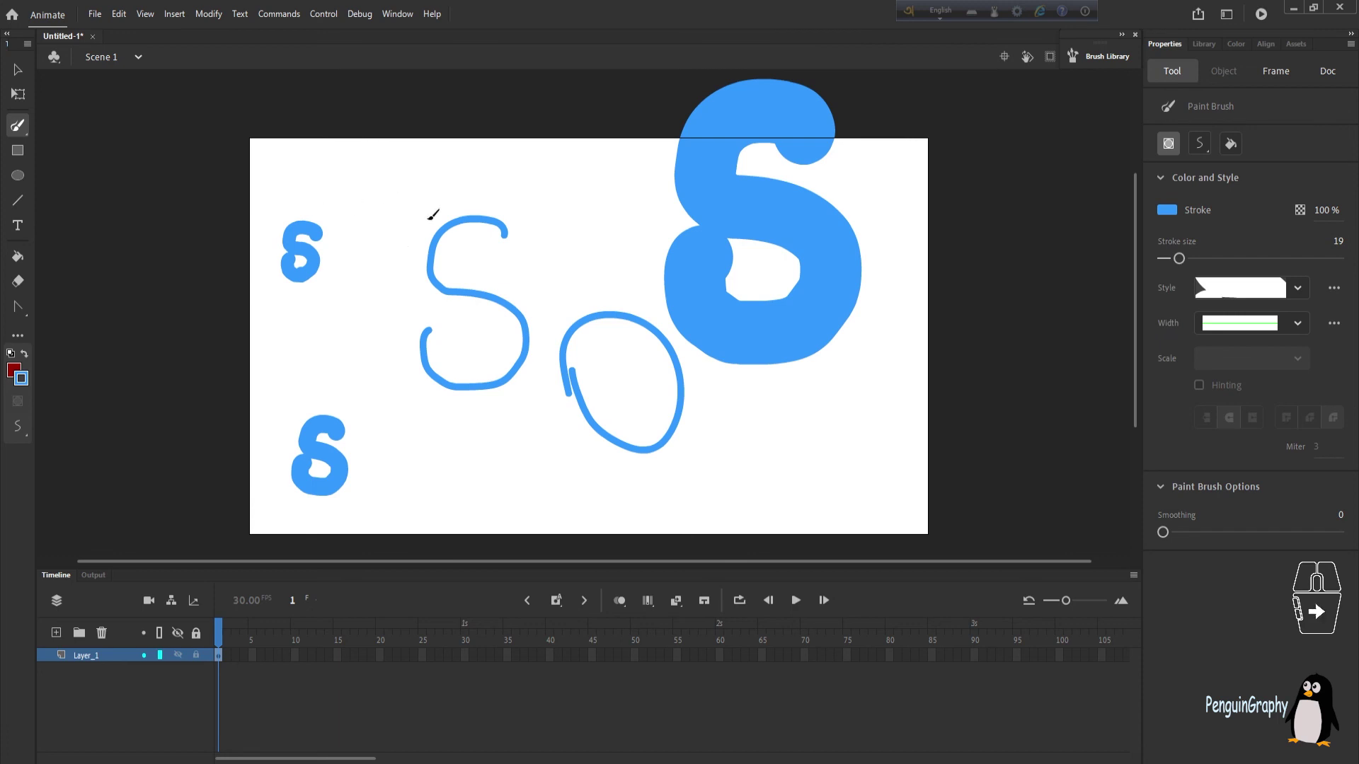
pyautogui.hotkey('ctrl', '=')
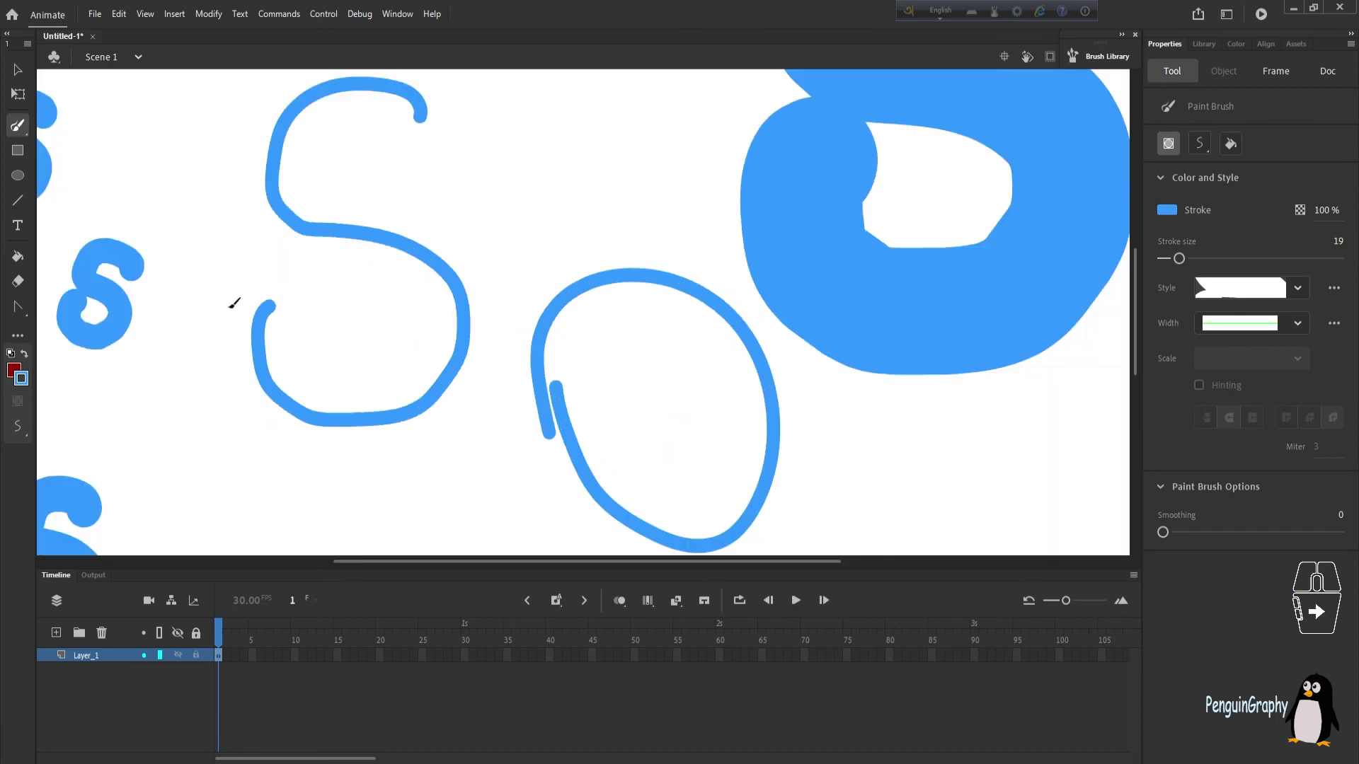
pyautogui.moveTo(129, 174); pyautogui.dragTo(152, 185)
pyautogui.moveTo(617, 135); pyautogui.dragTo(591, 186)
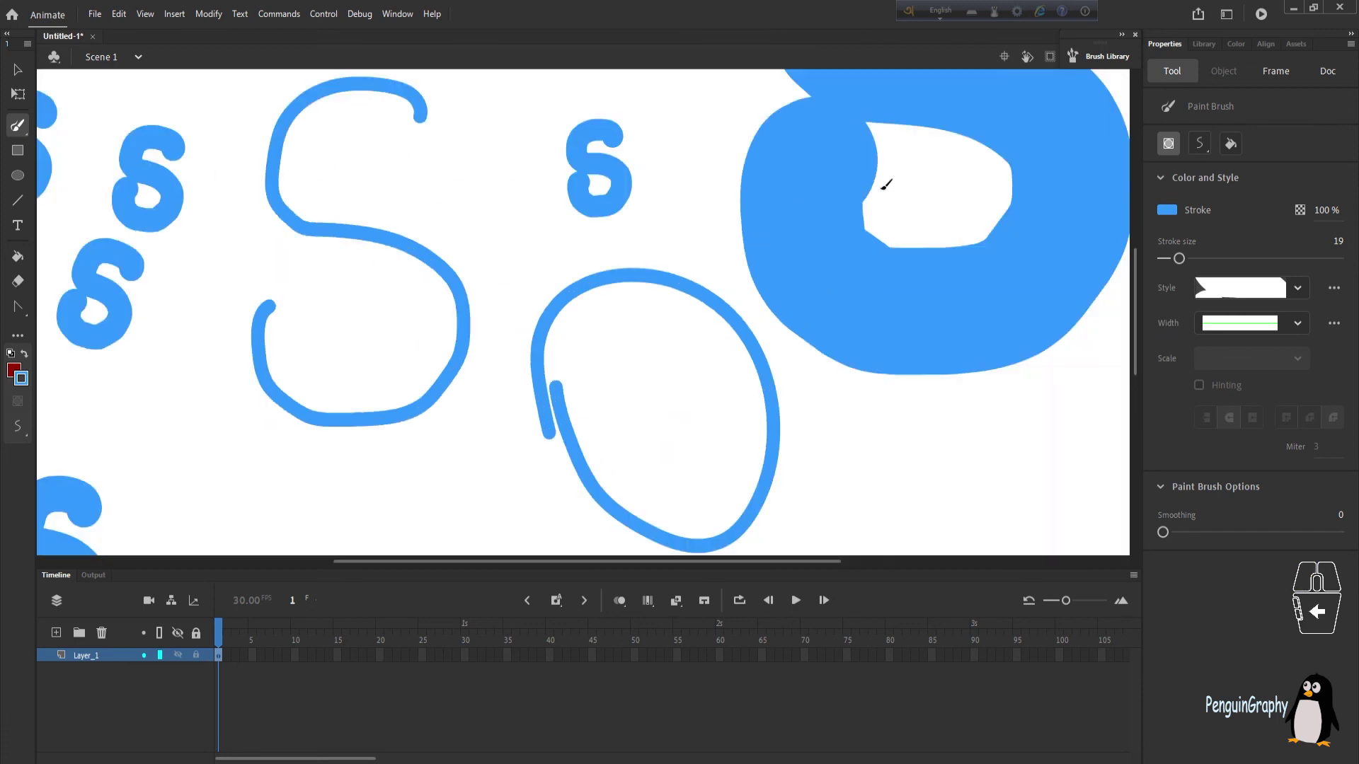
pyautogui.moveTo(984, 488); pyautogui.dragTo(960, 524)
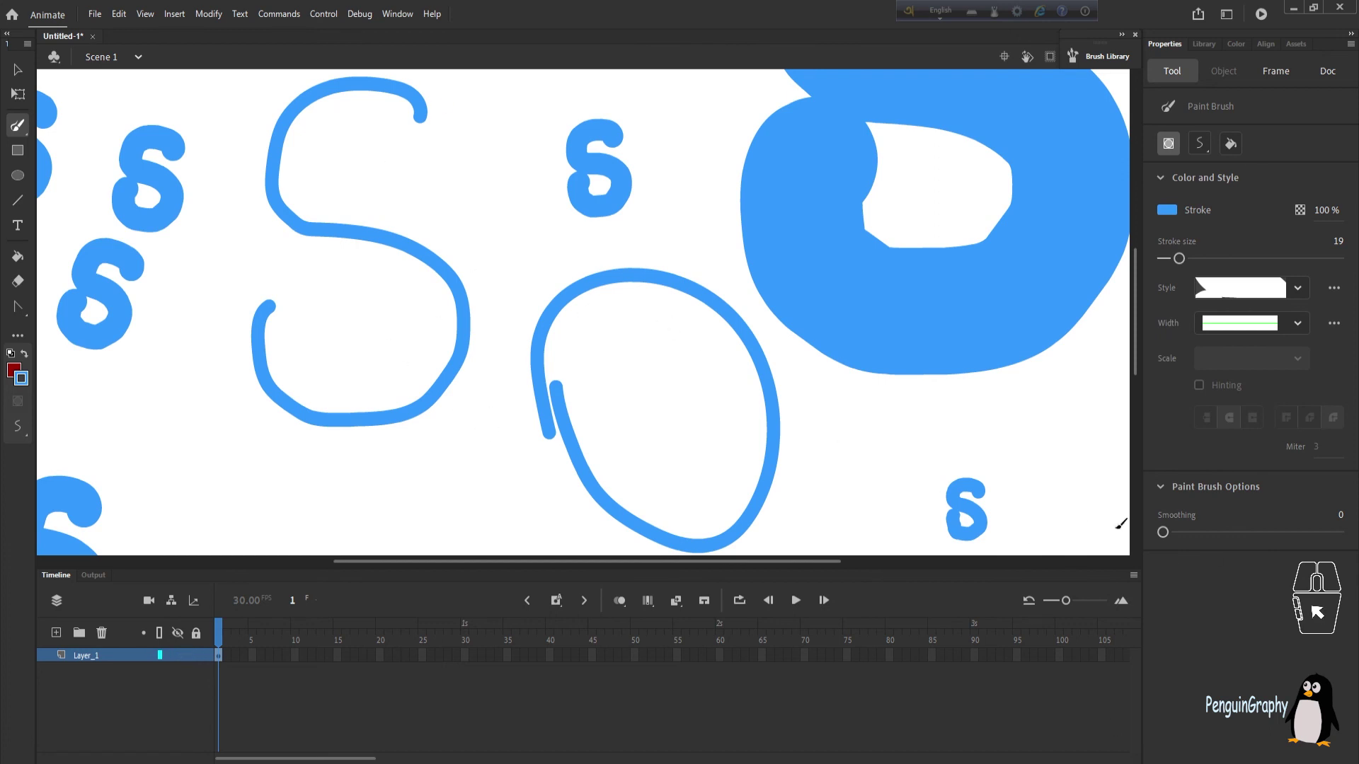
# Step: Set the smoothing to 40 and the stroke size to 63, painting an S brush sample after each change
pyautogui.moveTo(1163, 532); pyautogui.dragTo(1233, 532)
pyautogui.moveTo(1065, 393)
pyautogui.mouseDown()
pyautogui.moveTo(1067, 446)
pyautogui.moveTo(998, 499)
pyautogui.mouseUp()
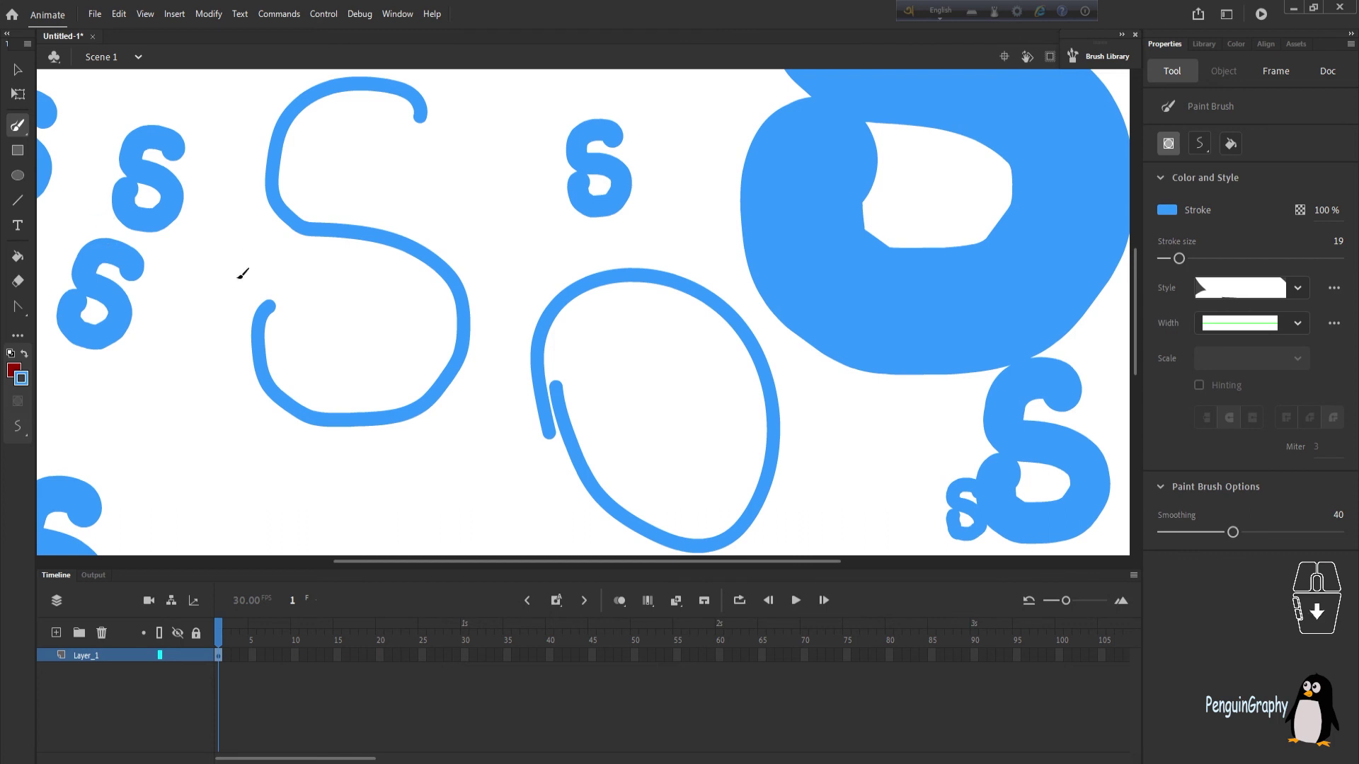
pyautogui.moveTo(1178, 259); pyautogui.dragTo(1217, 259)
pyautogui.moveTo(531, 150); pyautogui.dragTo(495, 241)
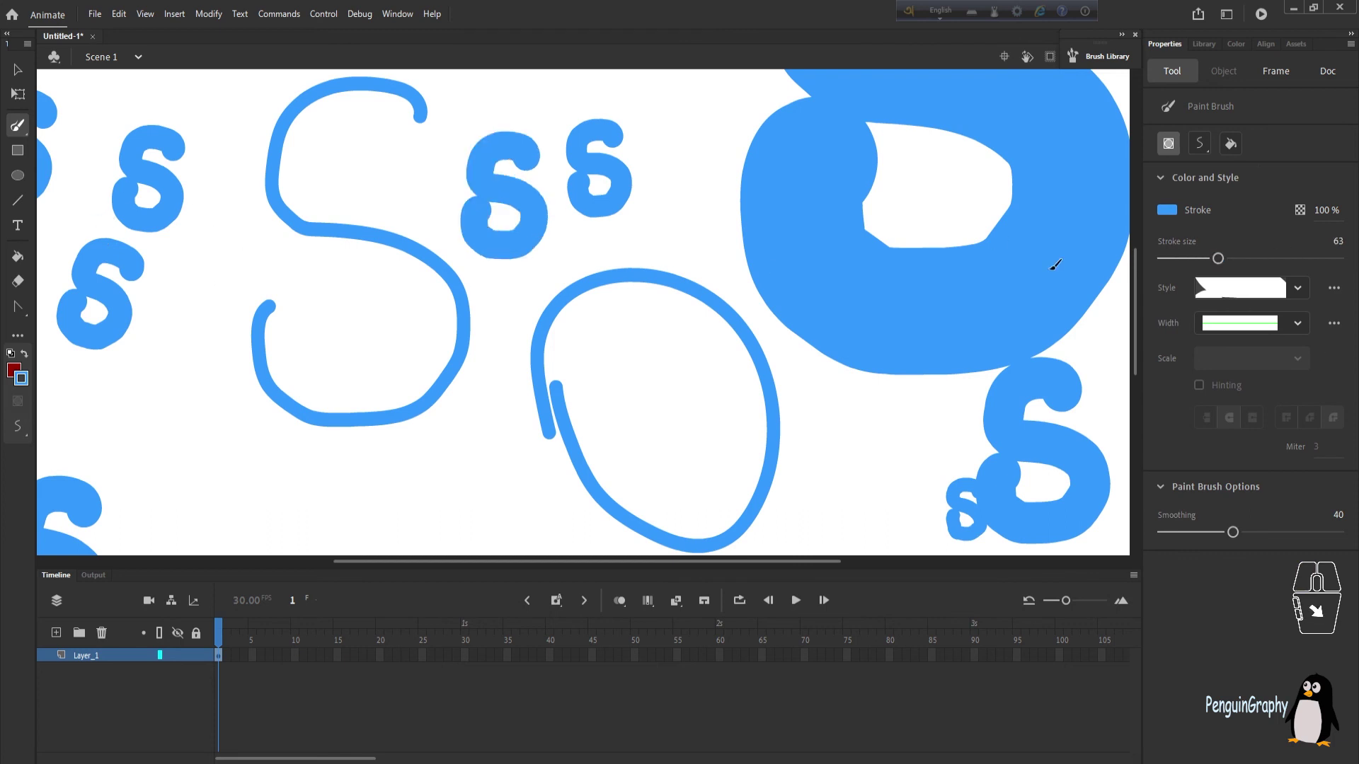
# Step: Paint one S brush sample at stroke size 200 and another at stroke size 95
pyautogui.moveTo(1218, 259); pyautogui.dragTo(1337, 259)
pyautogui.moveTo(427, 419)
pyautogui.mouseDown()
pyautogui.moveTo(438, 481)
pyautogui.moveTo(503, 500)
pyautogui.mouseUp()
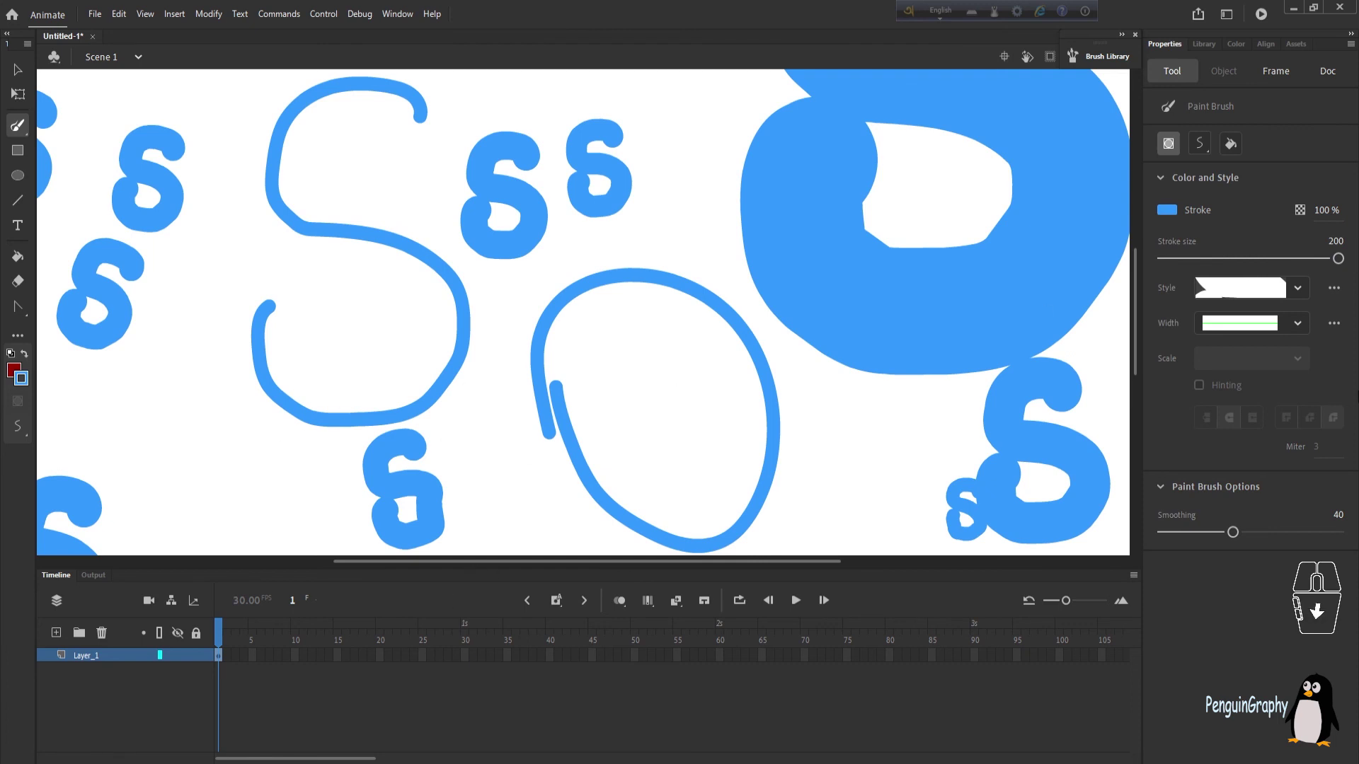
pyautogui.moveTo(1338, 259); pyautogui.dragTo(1246, 259)
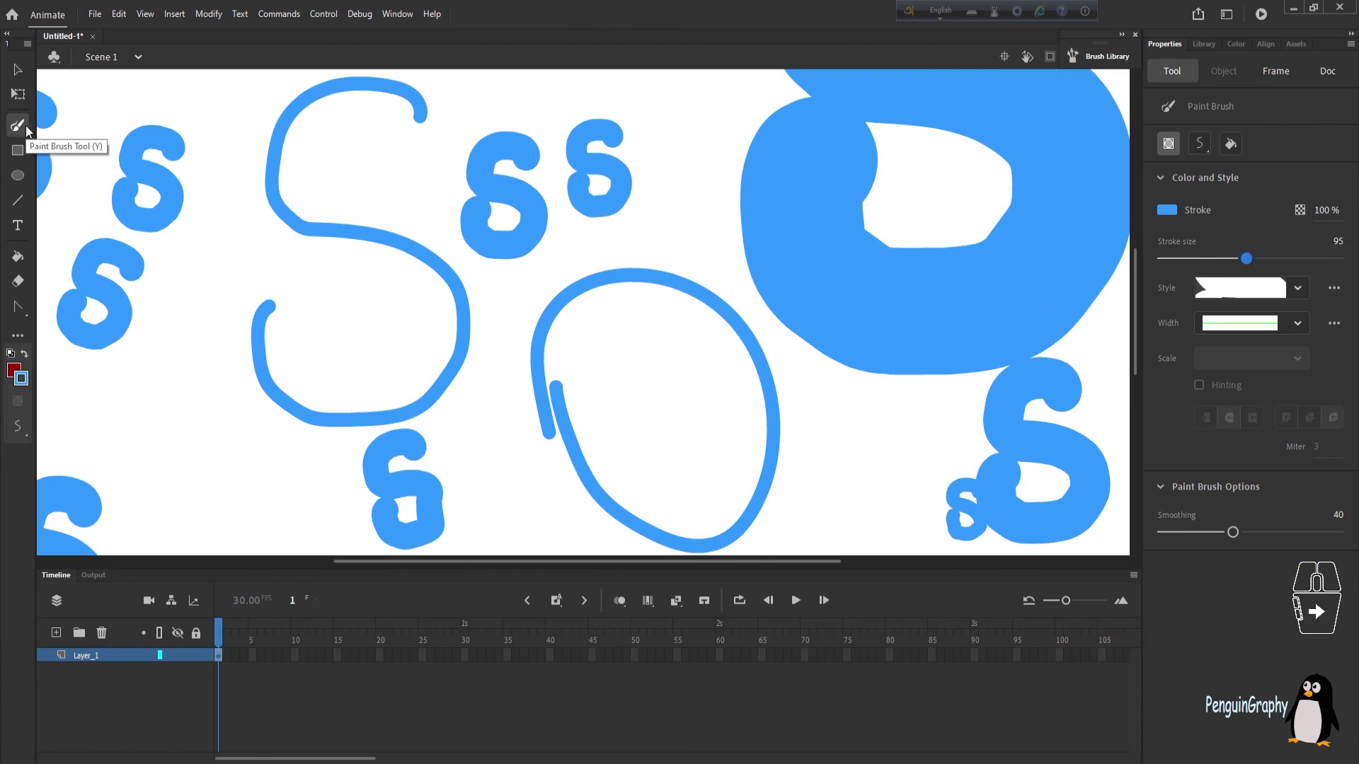
pyautogui.moveTo(683, 170); pyautogui.dragTo(566, 326)
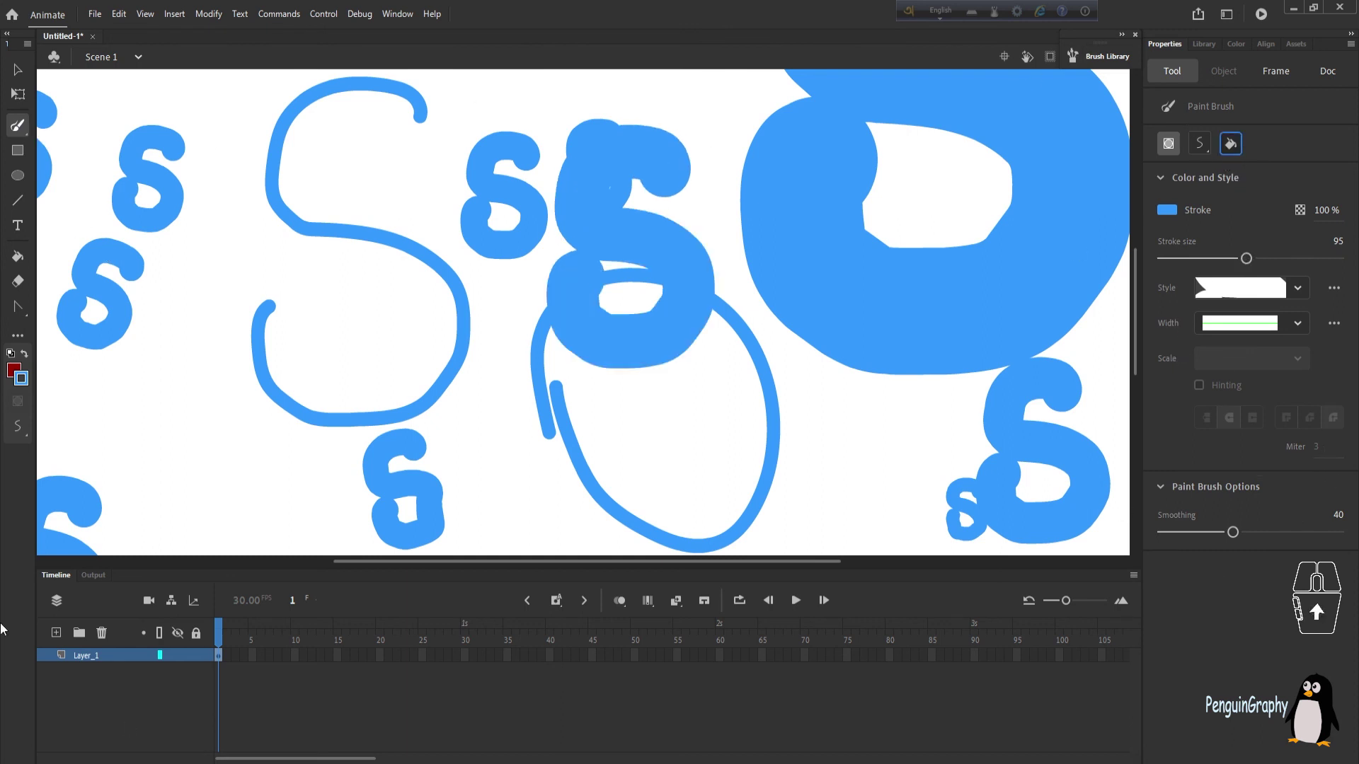
# Step: Select all the S brush samples and the other strokes on the stage and delete them
pyautogui.hotkey('ctrl', '-')
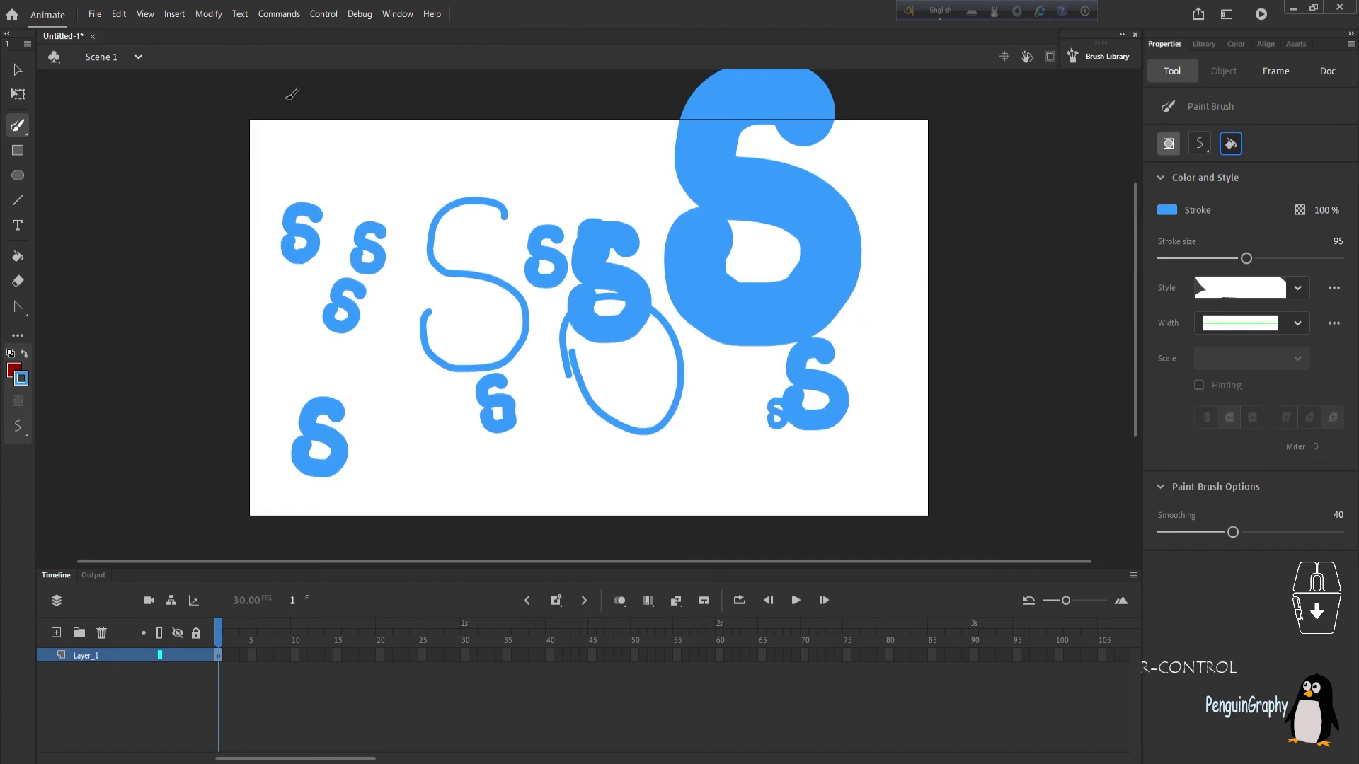
pyautogui.press('v')
pyautogui.click(205, 77)
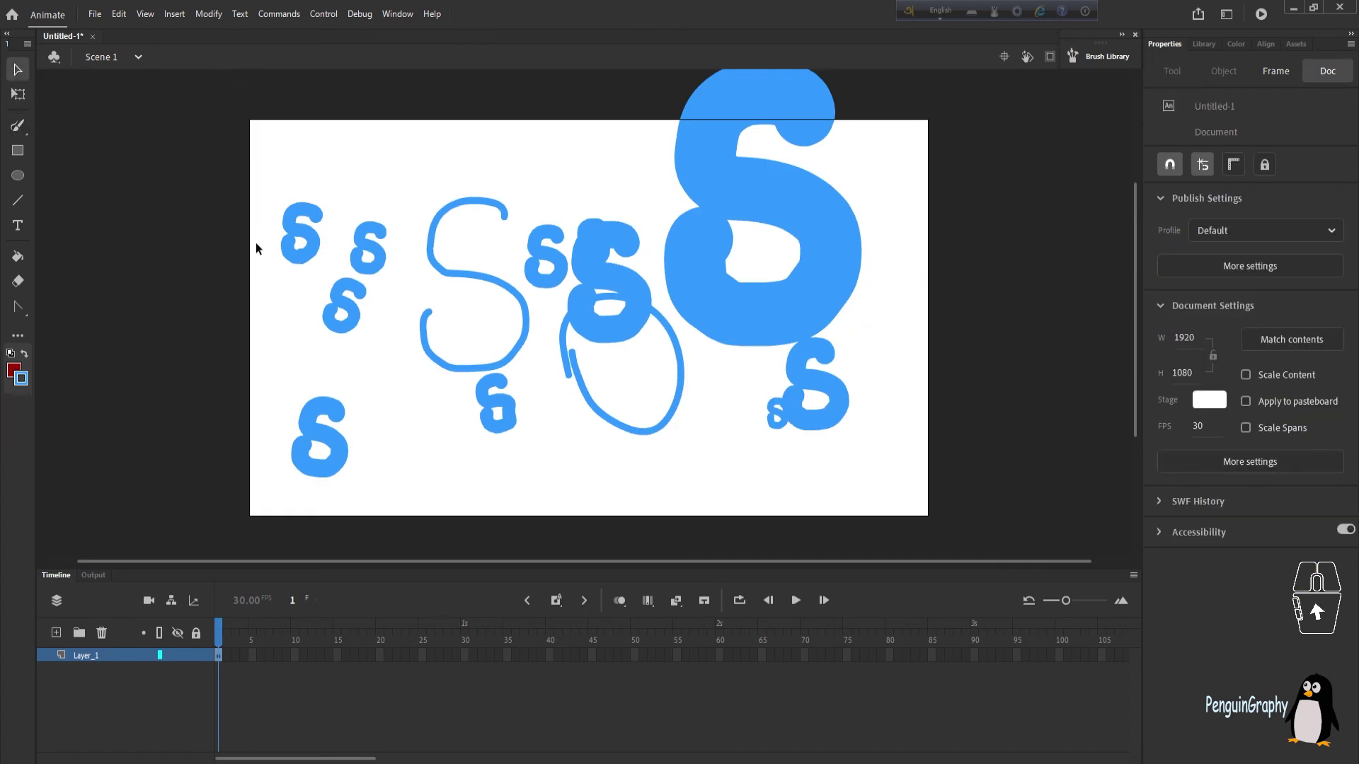
pyautogui.moveTo(242, 263); pyautogui.dragTo(1003, 566)
pyautogui.press('Delete')
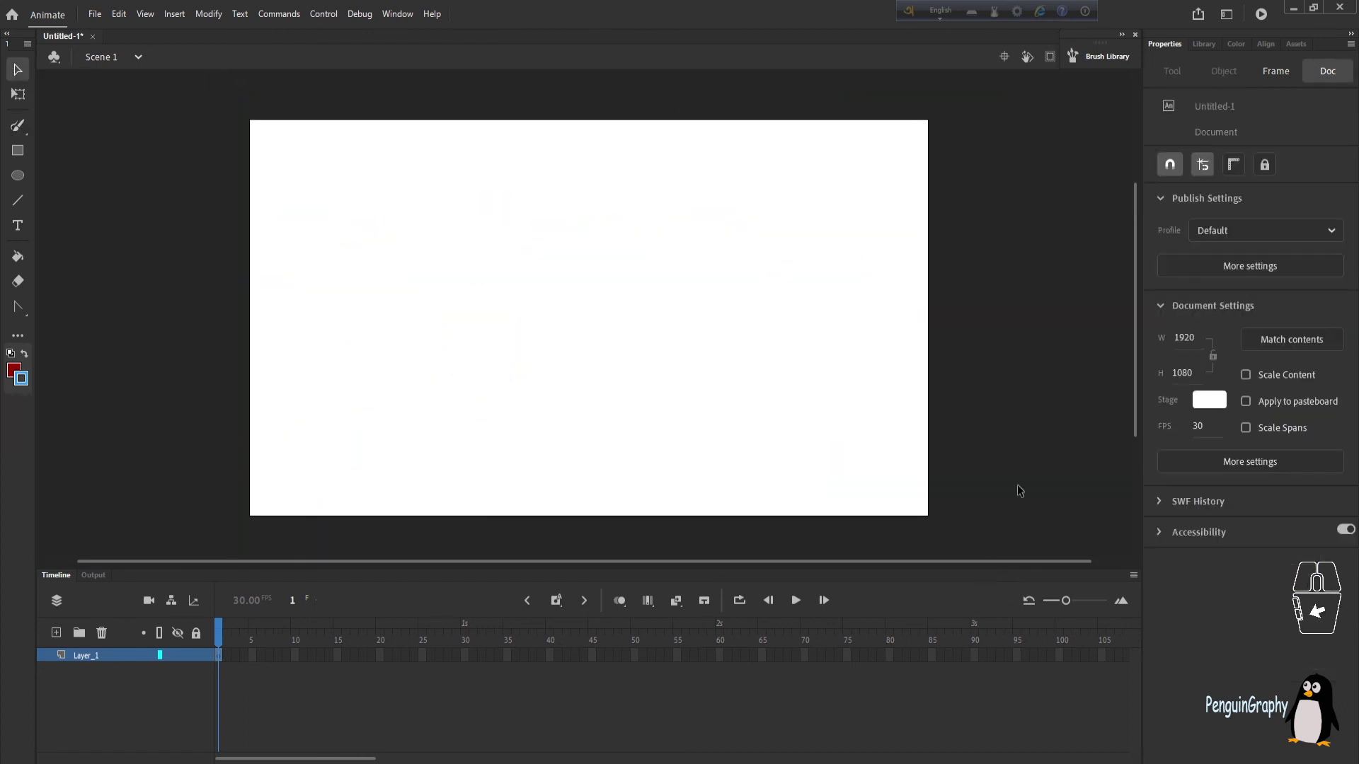
# Step: Reactivate the Paint Brush tool and load the Arrow 2.05 brush from the Arrows Special set of the Brush Library
pyautogui.press('b')
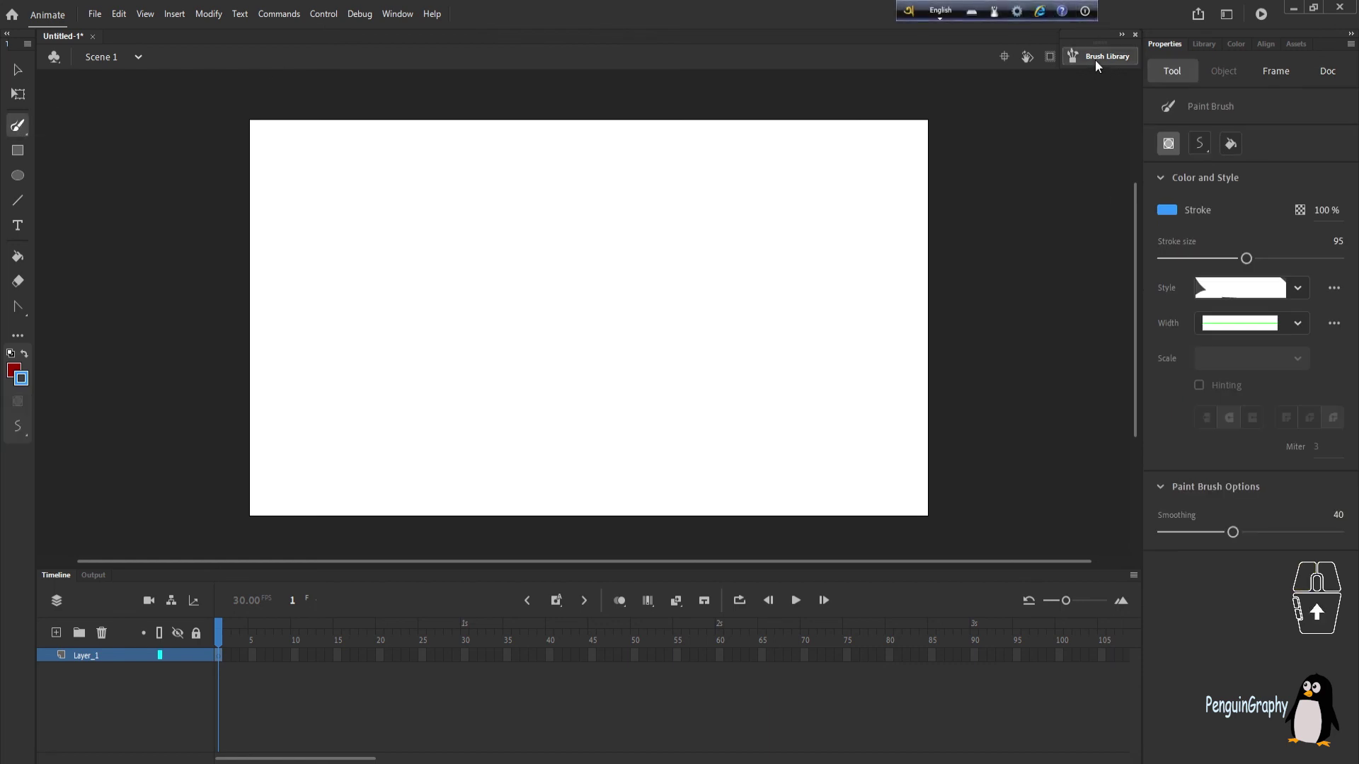
pyautogui.click(1094, 59)
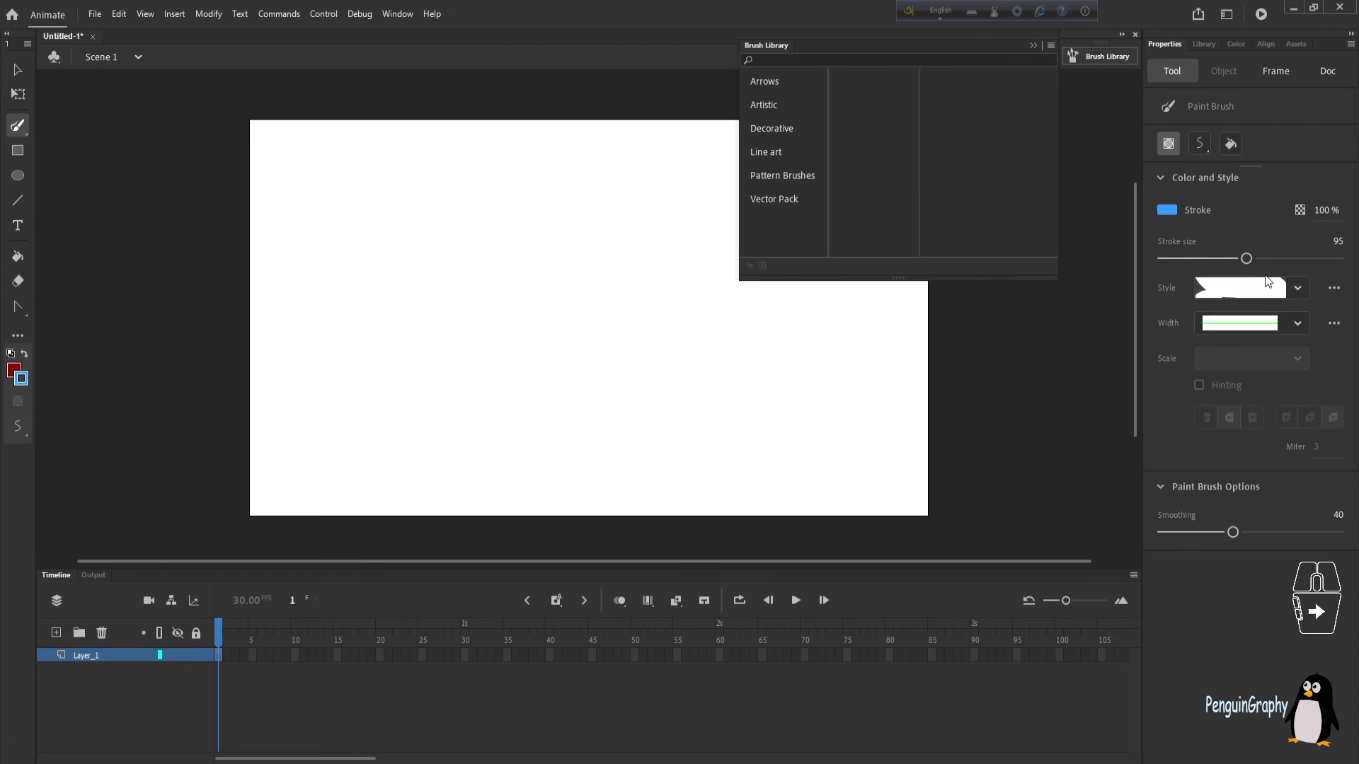
pyautogui.click(766, 88)
pyautogui.click(859, 105)
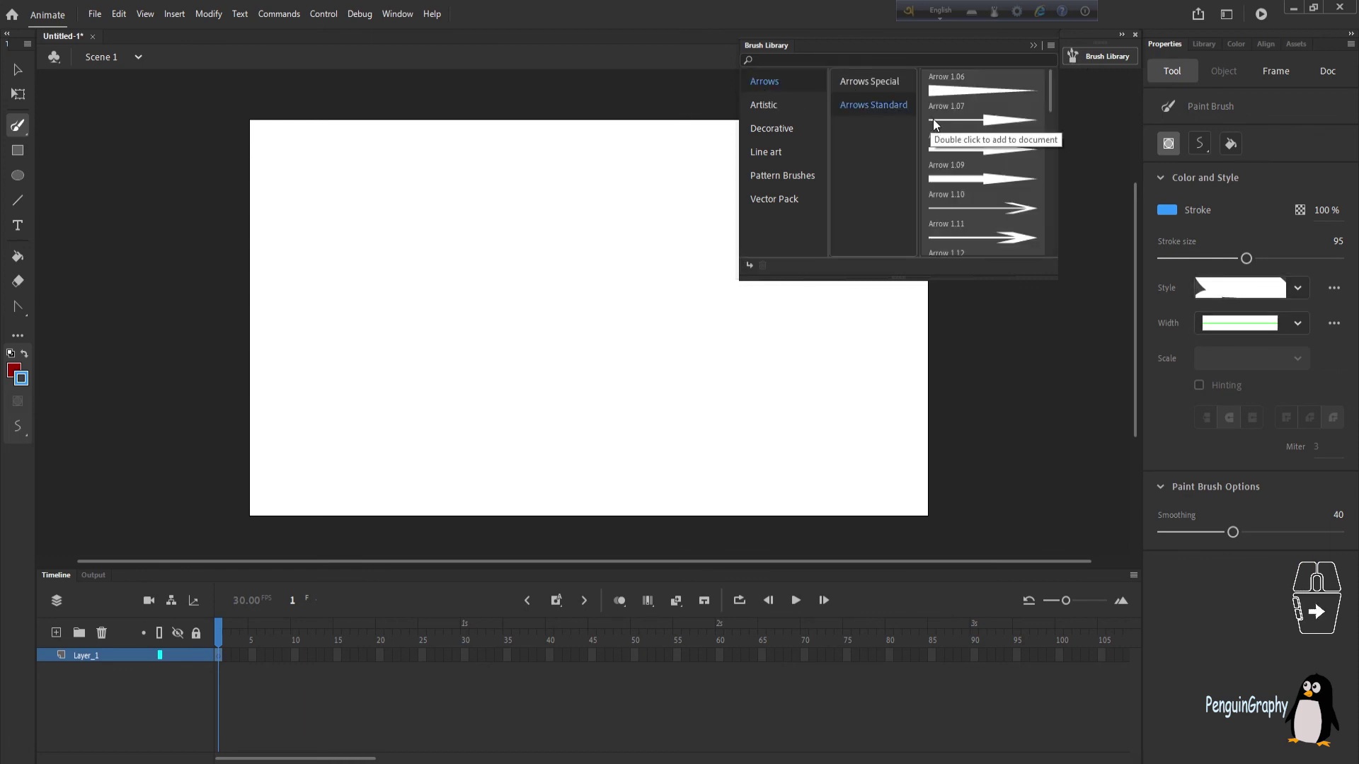
pyautogui.click(852, 83)
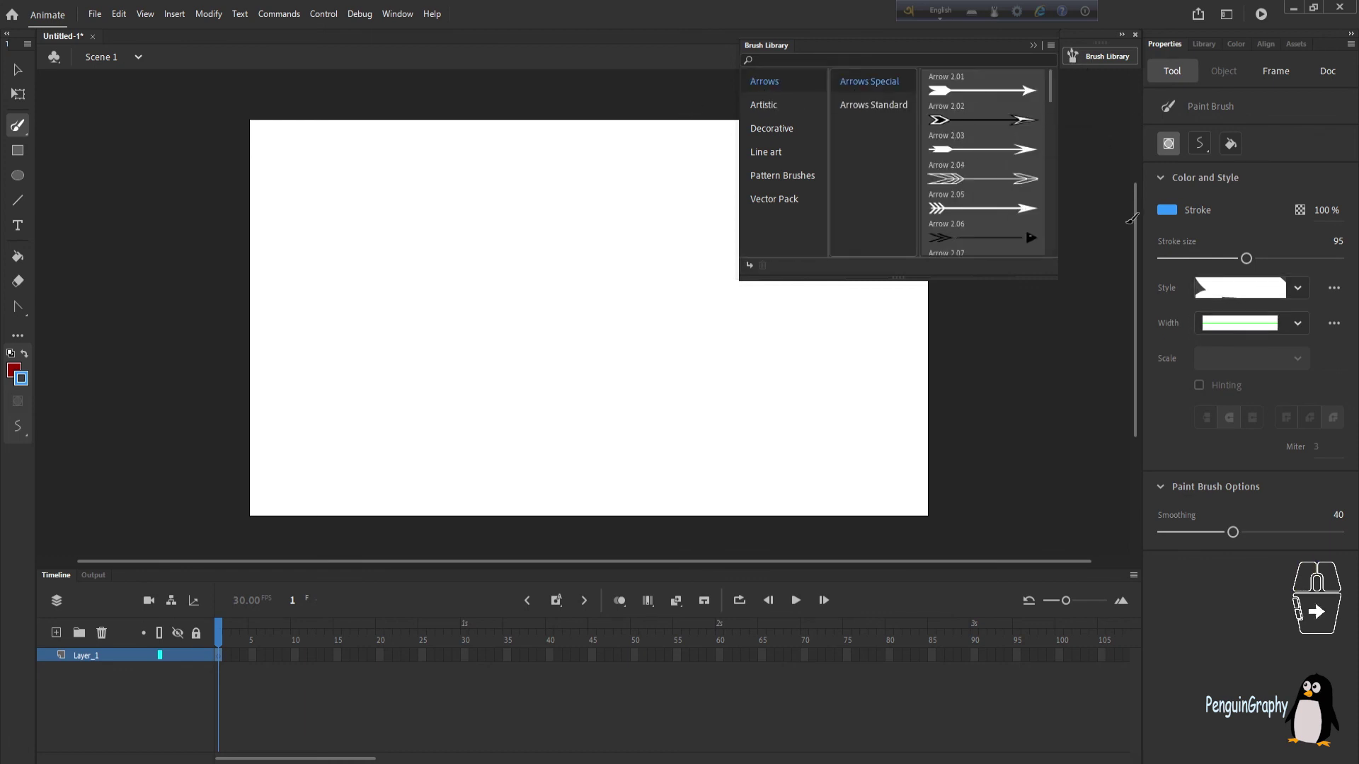
pyautogui.doubleClick(966, 209)
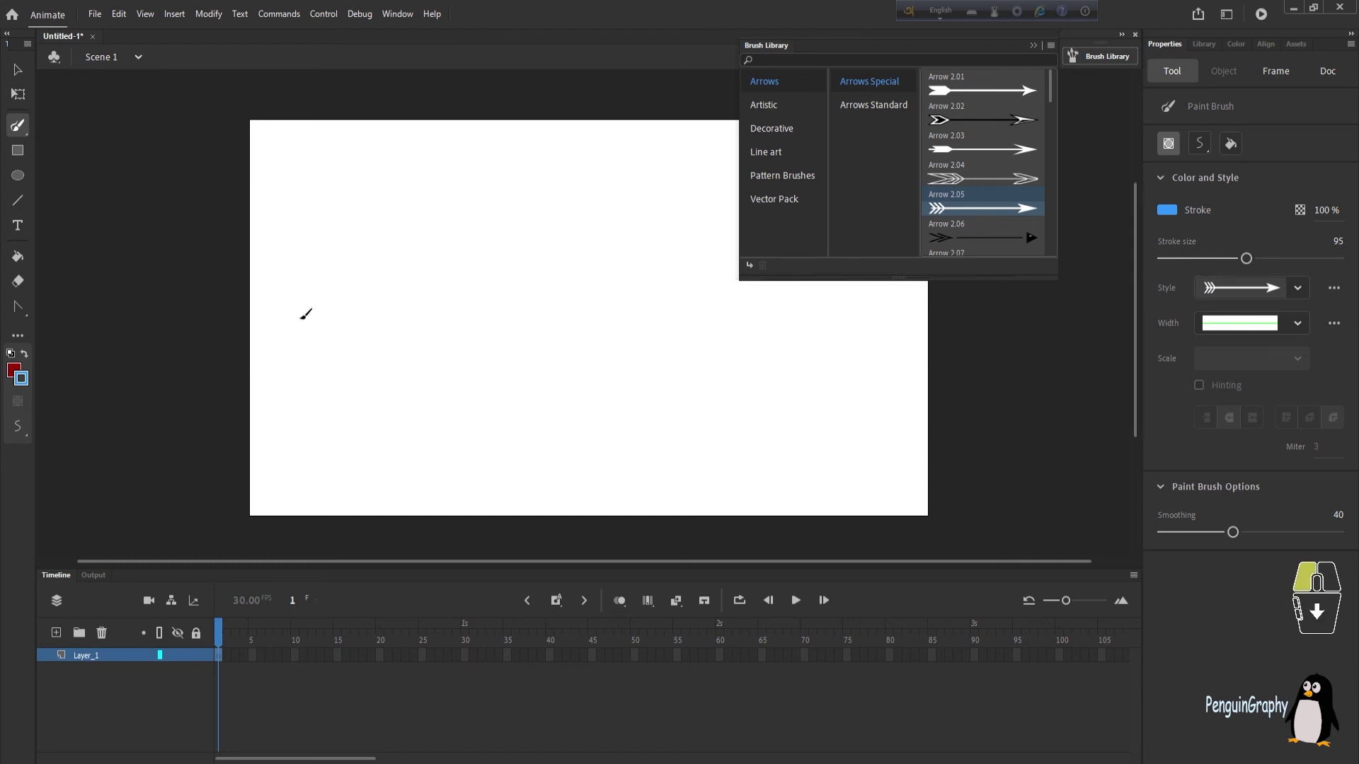
# Step: Paint five straight and wavy arrow strokes of different lengths across the stage with the Arrow 2.05 brush
pyautogui.moveTo(306, 314); pyautogui.dragTo(435, 345)
pyautogui.moveTo(421, 259)
pyautogui.mouseDown()
pyautogui.moveTo(540, 262)
pyautogui.moveTo(895, 280)
pyautogui.mouseUp()
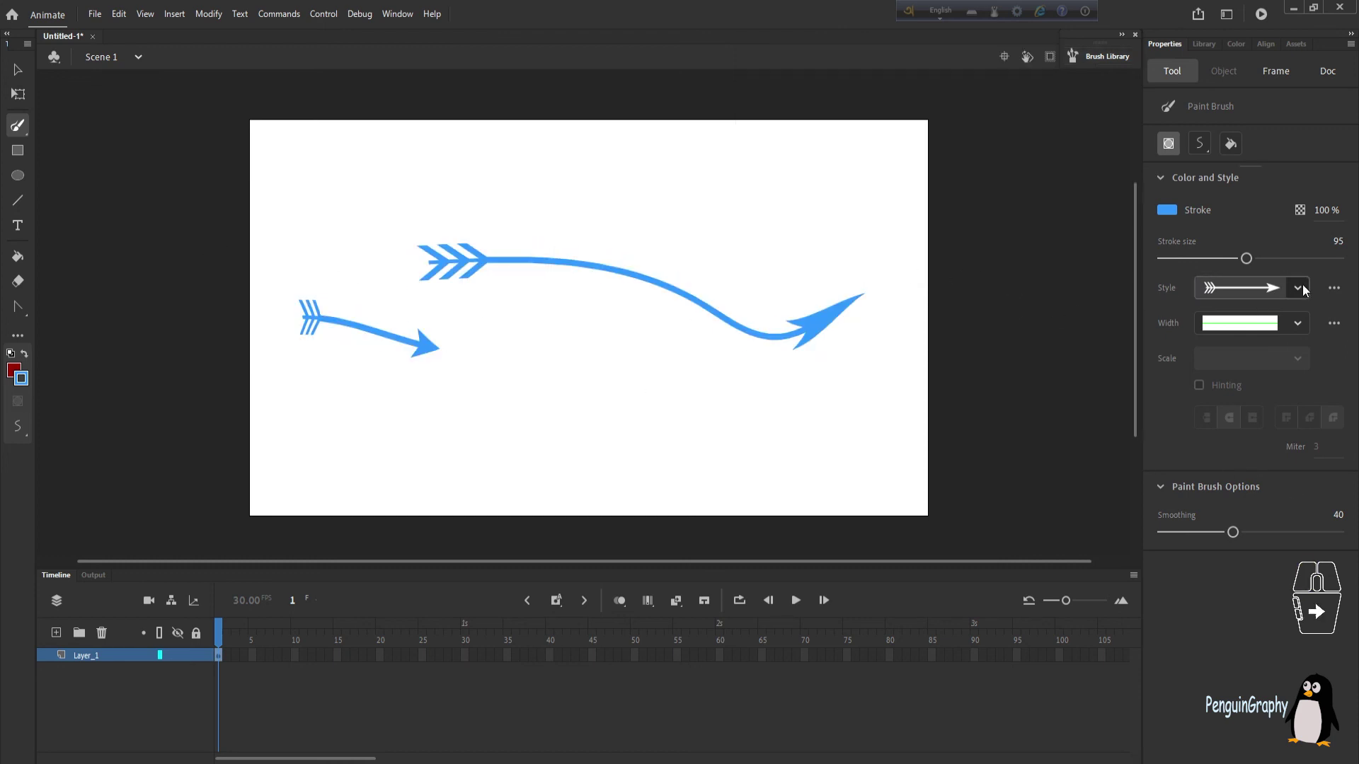
pyautogui.click(1296, 288)
pyautogui.click(1296, 287)
pyautogui.moveTo(505, 423)
pyautogui.mouseDown()
pyautogui.moveTo(646, 446)
pyautogui.moveTo(731, 417)
pyautogui.mouseUp()
pyautogui.moveTo(559, 183); pyautogui.dragTo(768, 191)
pyautogui.moveTo(481, 338); pyautogui.dragTo(644, 385)
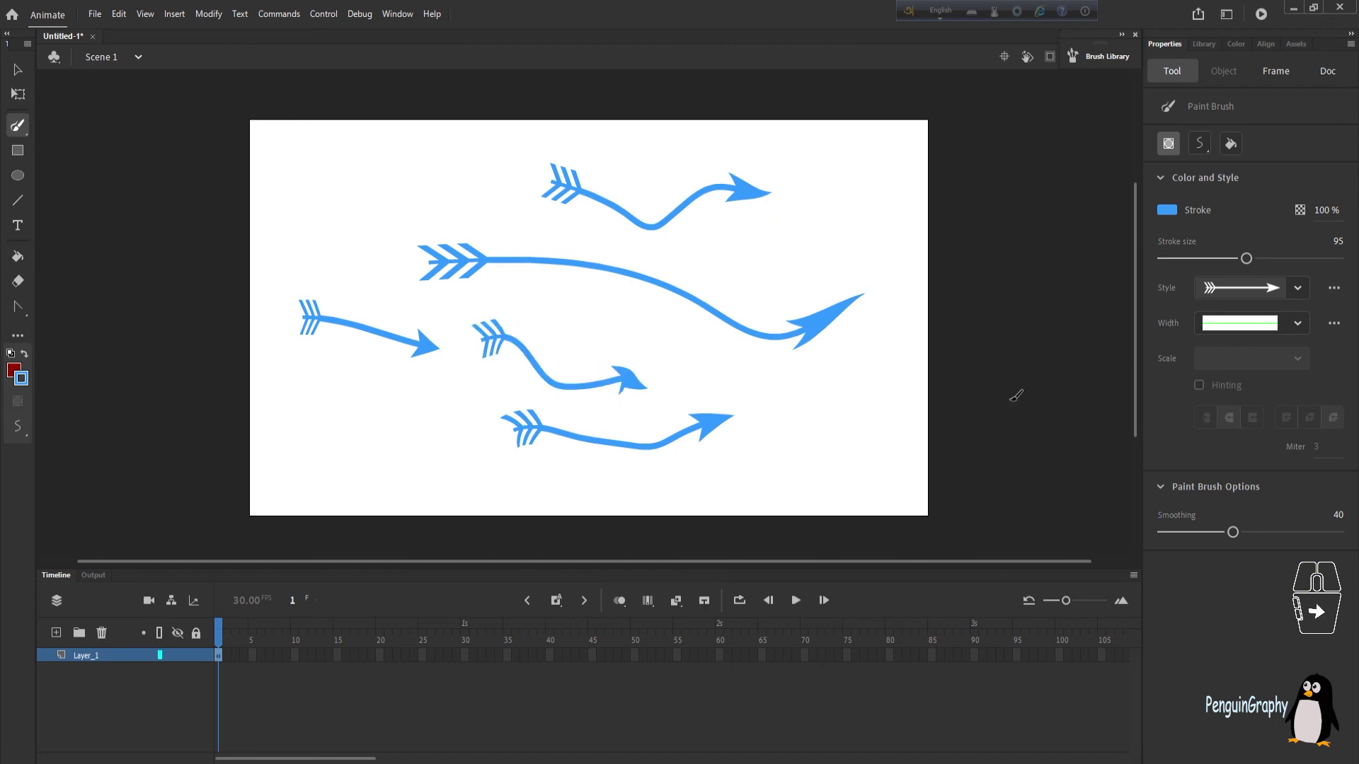
# Step: Load the Cloudy Half brush from the Decorative brushes of the Brush Library as the stroke style
pyautogui.click(1132, 58)
pyautogui.click(770, 128)
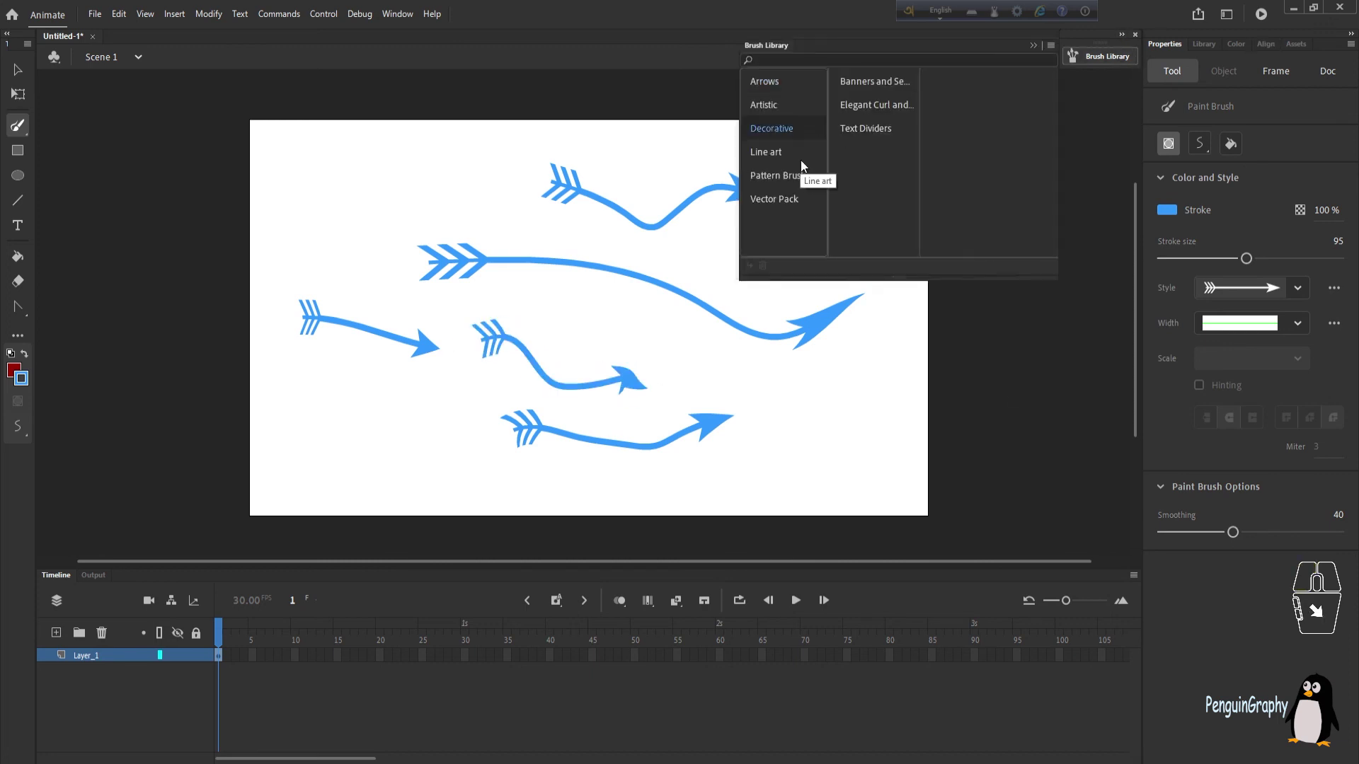
pyautogui.click(878, 90)
pyautogui.click(873, 104)
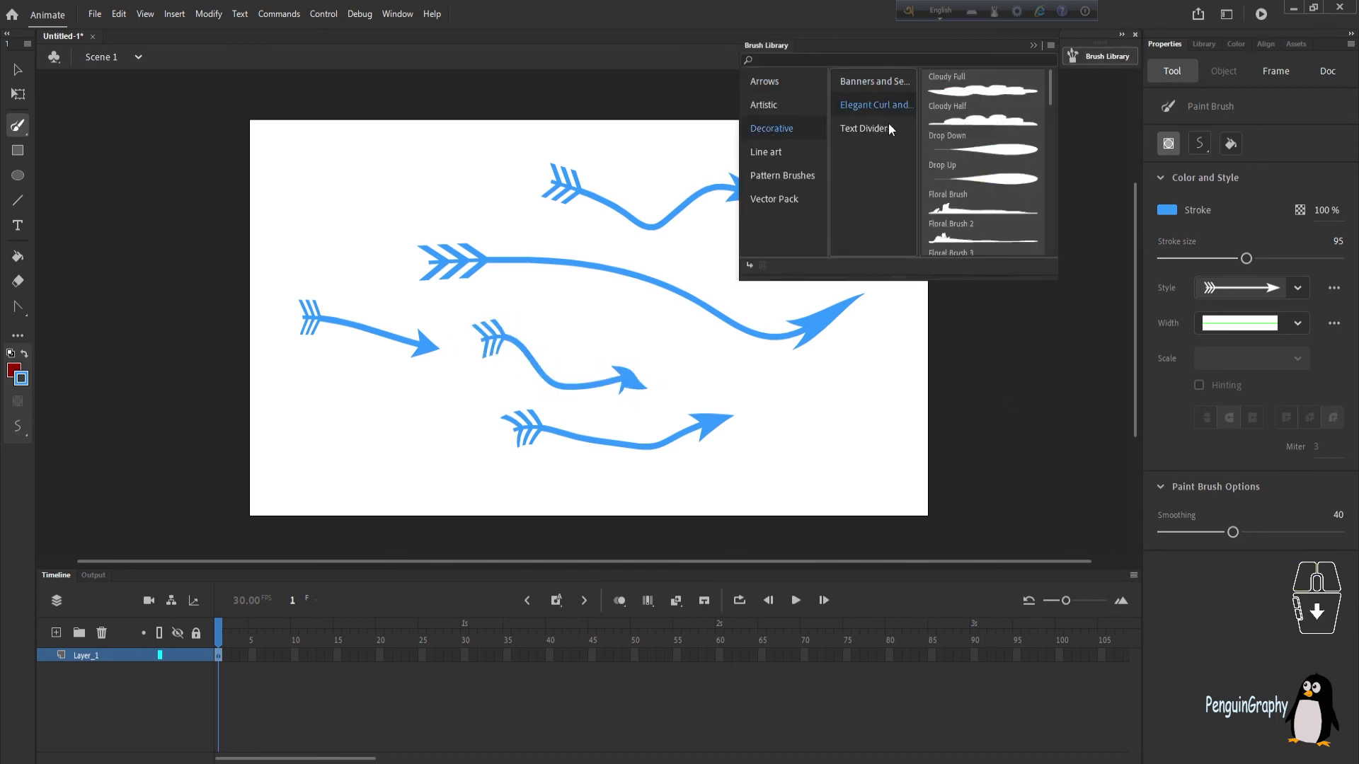
pyautogui.click(862, 129)
pyautogui.click(875, 117)
pyautogui.click(967, 125)
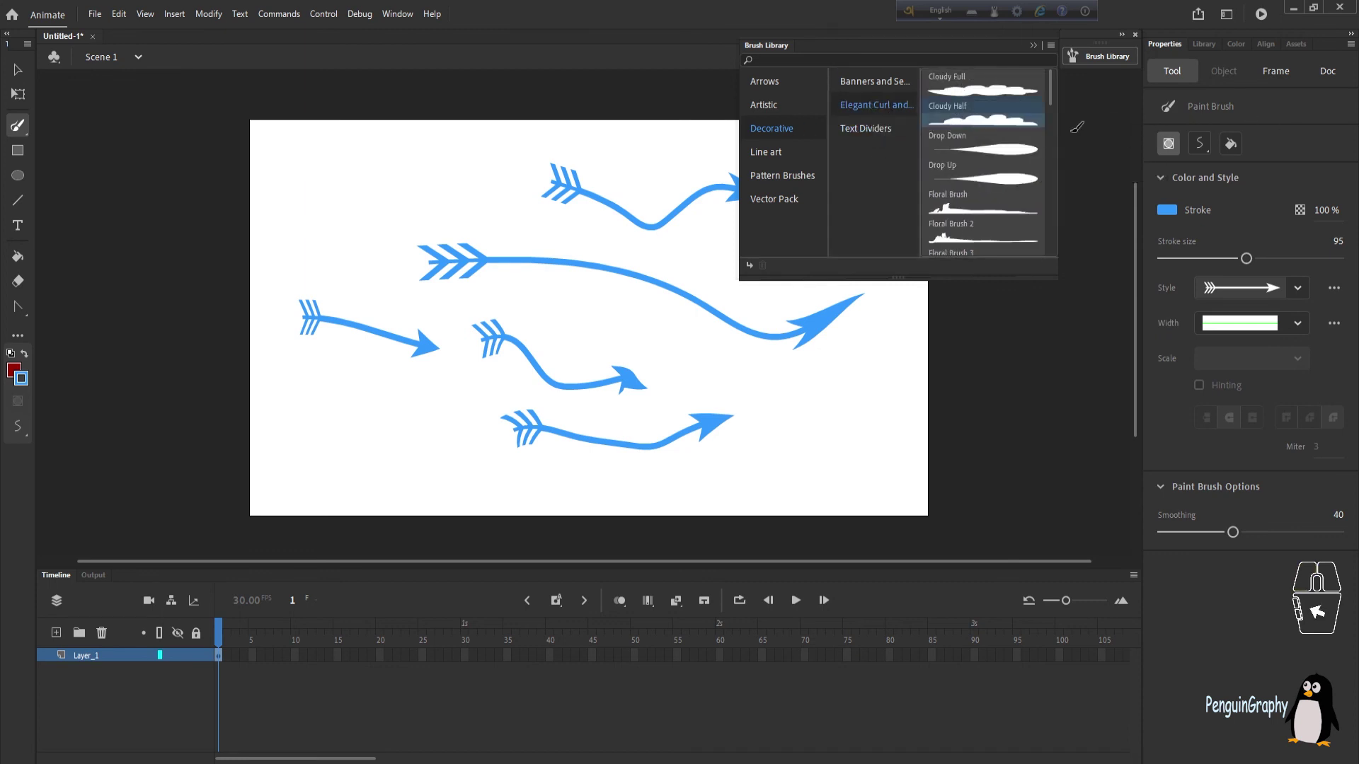
pyautogui.click(1071, 59)
pyautogui.click(1077, 58)
pyautogui.doubleClick(997, 115)
pyautogui.click(1118, 58)
# Step: Paint three cloud strokes: one near the stage's upper left, one below the top arrow, and a wavy one crossing the stage's right edge
pyautogui.moveTo(293, 200); pyautogui.dragTo(439, 203)
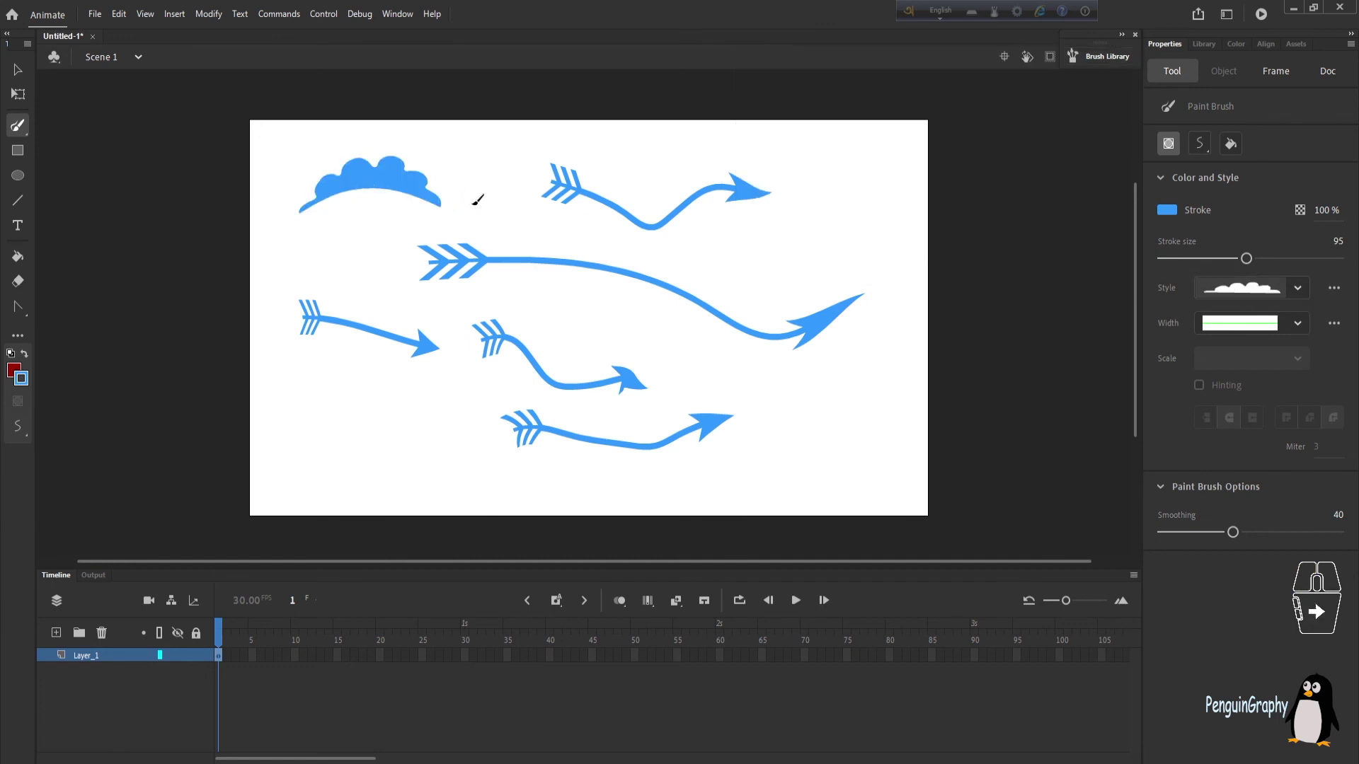
pyautogui.moveTo(720, 282); pyautogui.dragTo(904, 283)
pyautogui.moveTo(789, 204)
pyautogui.mouseDown()
pyautogui.moveTo(900, 205)
pyautogui.moveTo(1041, 206)
pyautogui.moveTo(1111, 201)
pyautogui.mouseUp()
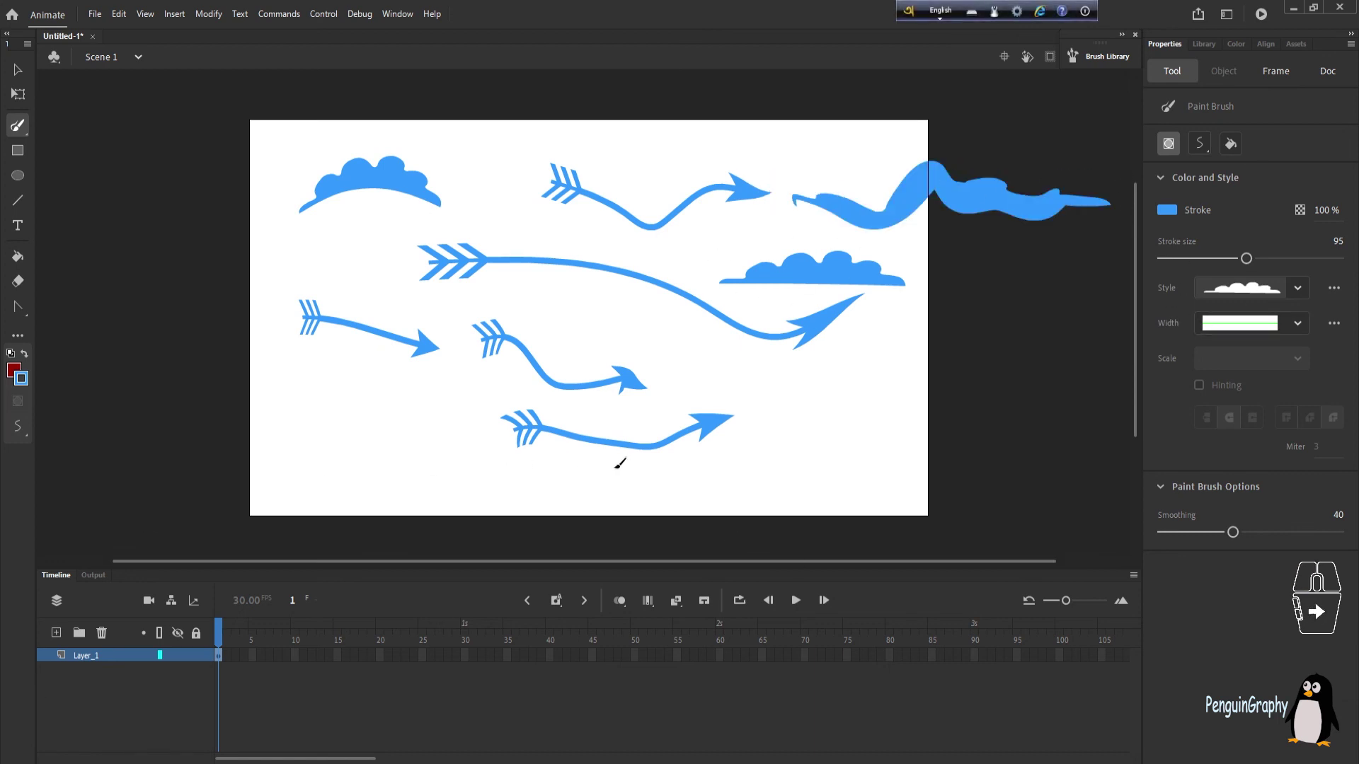
# Step: Activate the Classic Brush tool and paint a closed, wavy-topped outline around the lower part of the stage
pyautogui.click(17, 126)
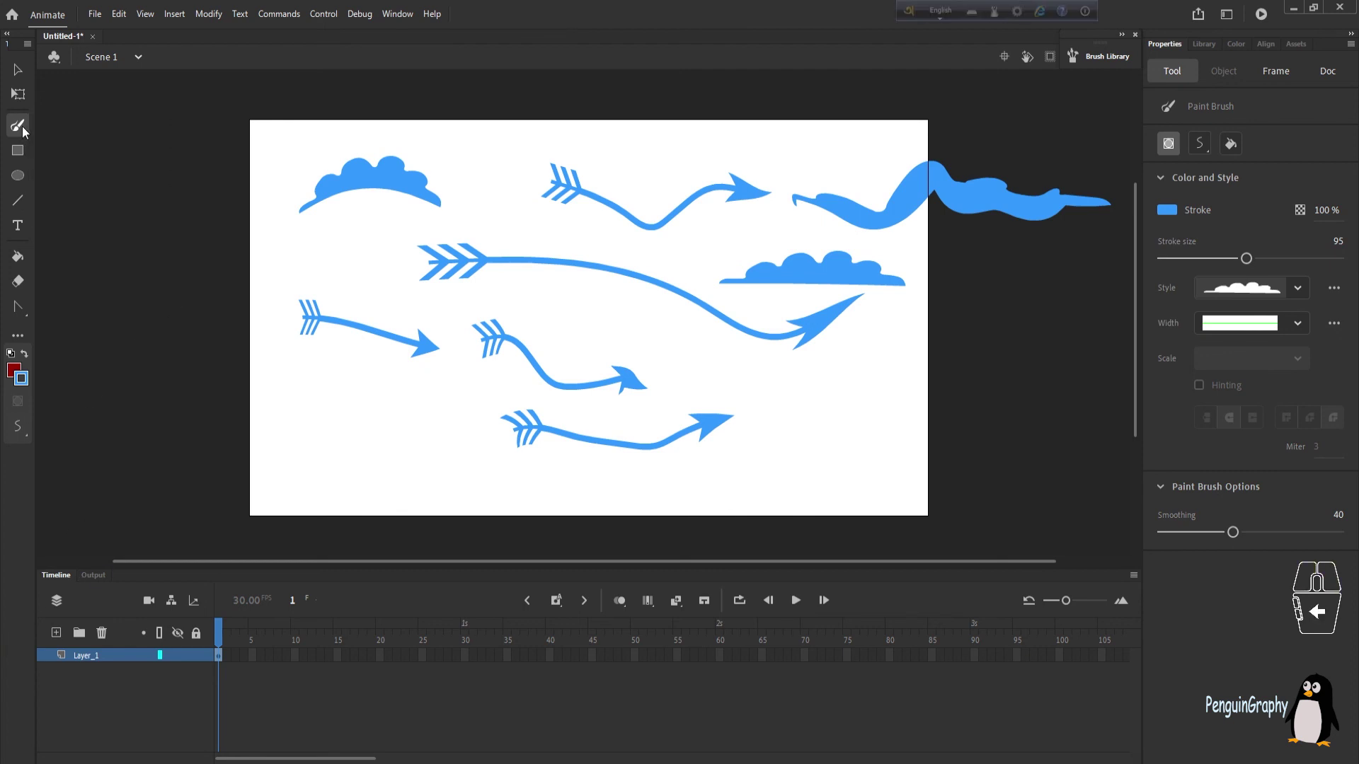
pyautogui.click(17, 125)
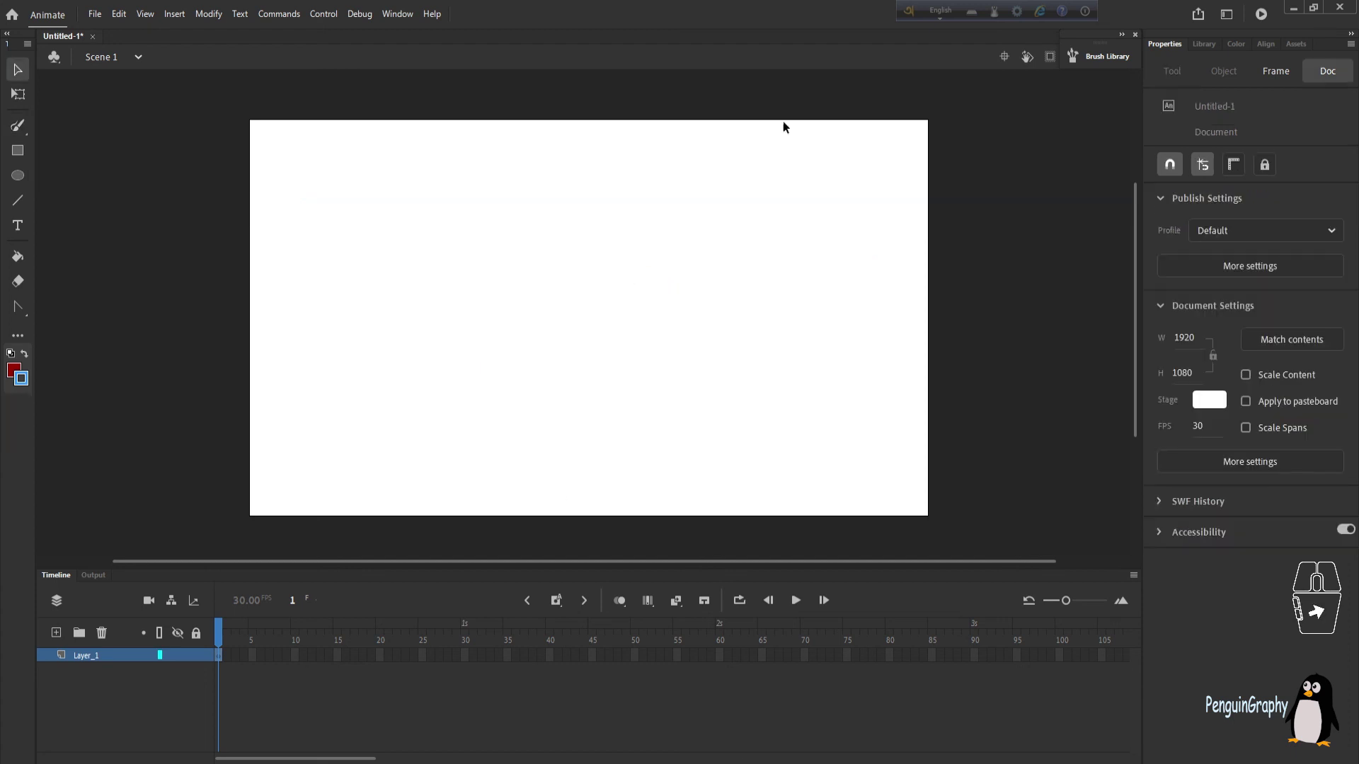
pyautogui.click(14, 131)
pyautogui.click(92, 122)
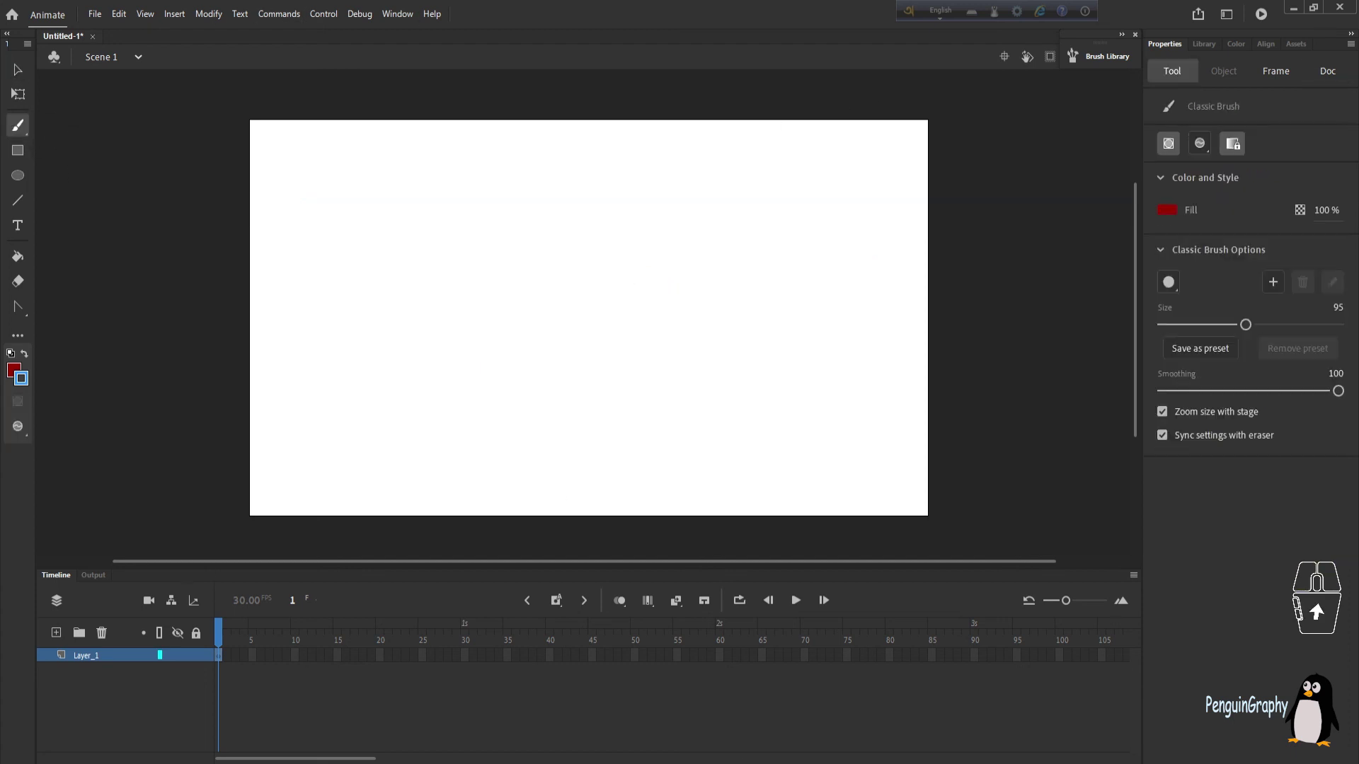
pyautogui.click(1203, 148)
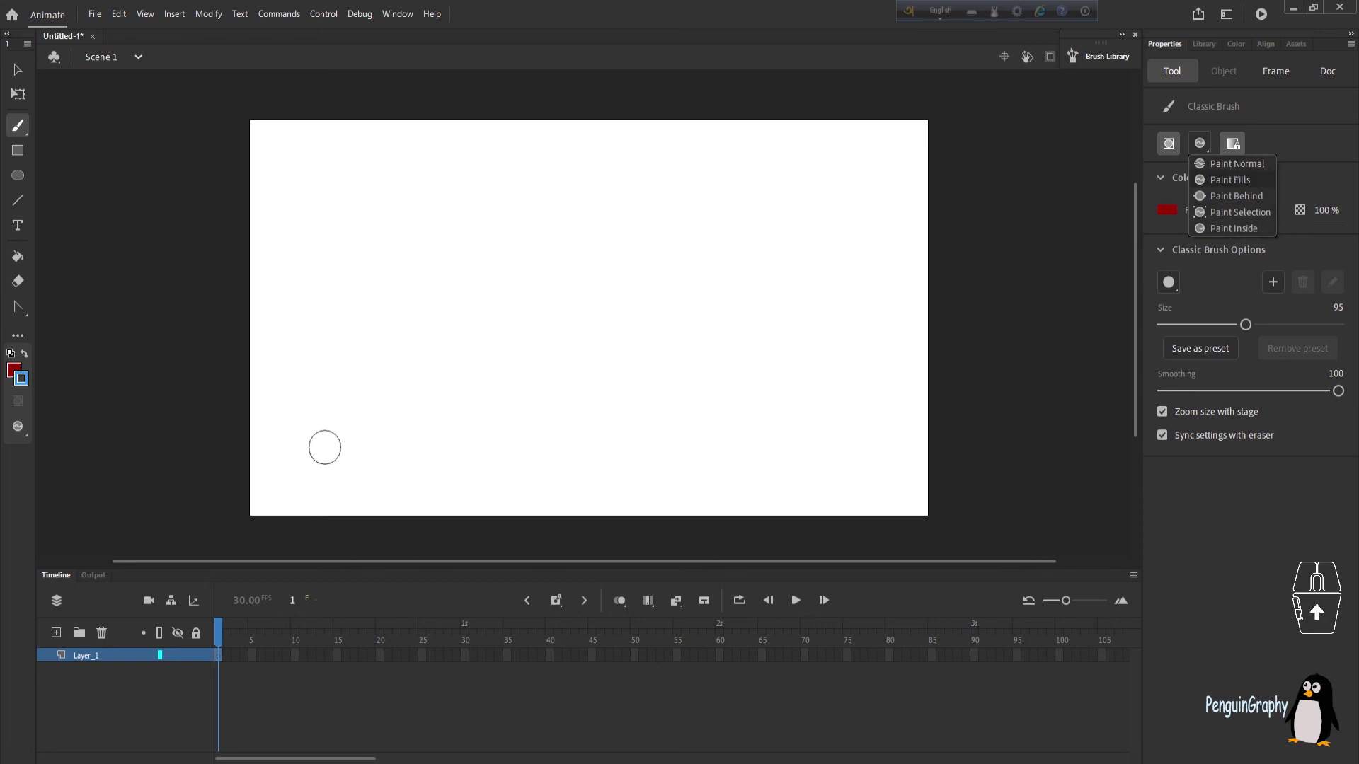
pyautogui.moveTo(325, 449); pyautogui.dragTo(297, 442)
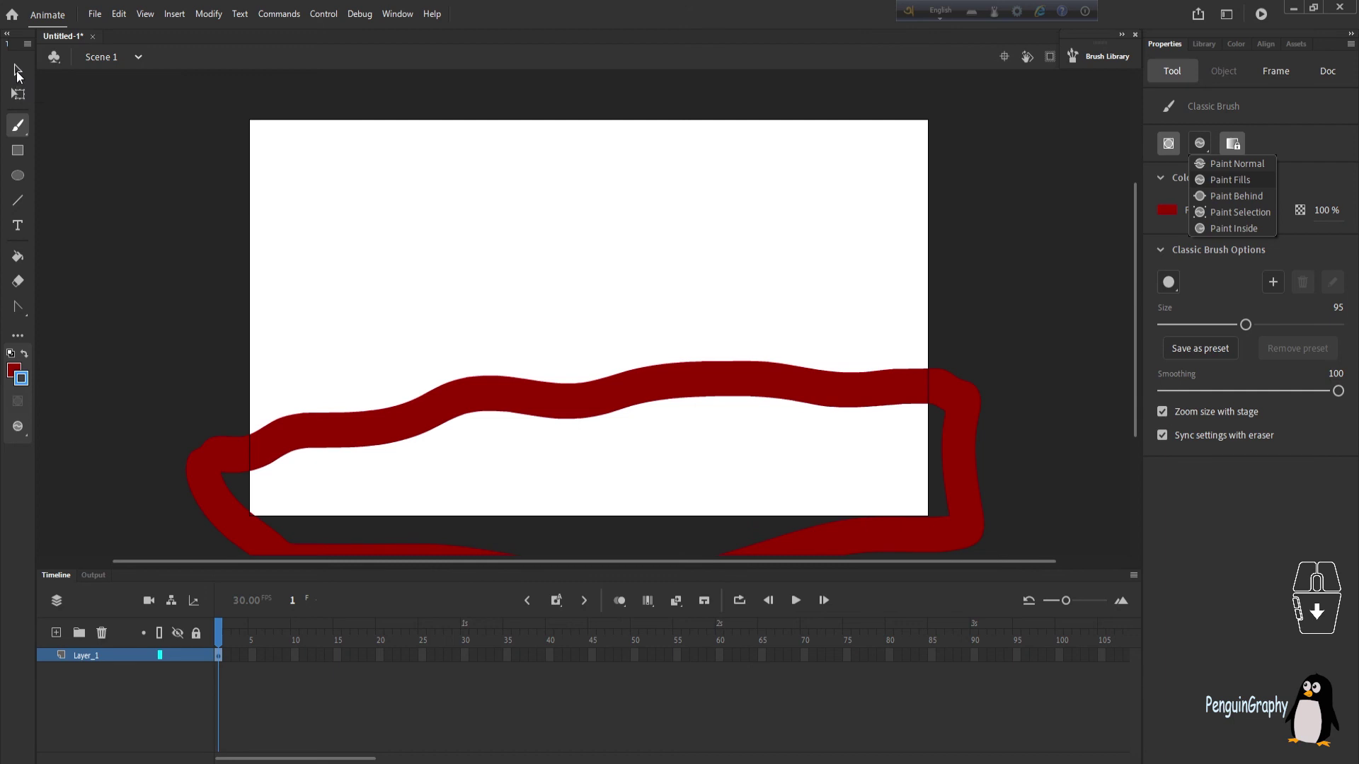